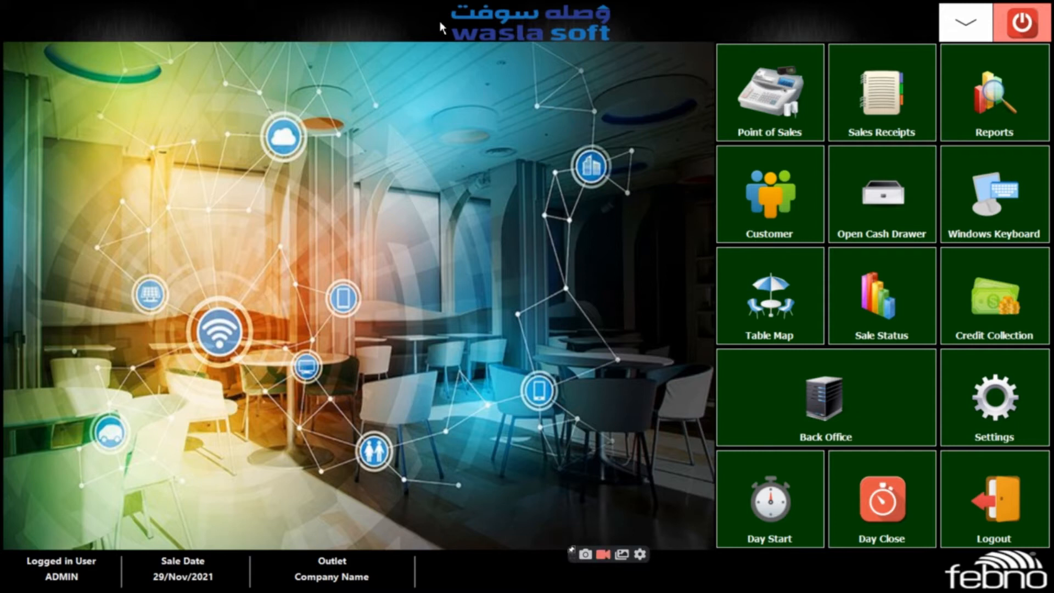
# Open the Users master in the Back Office and start a new user entry with the user name xyzz
pyautogui.click(817, 384)
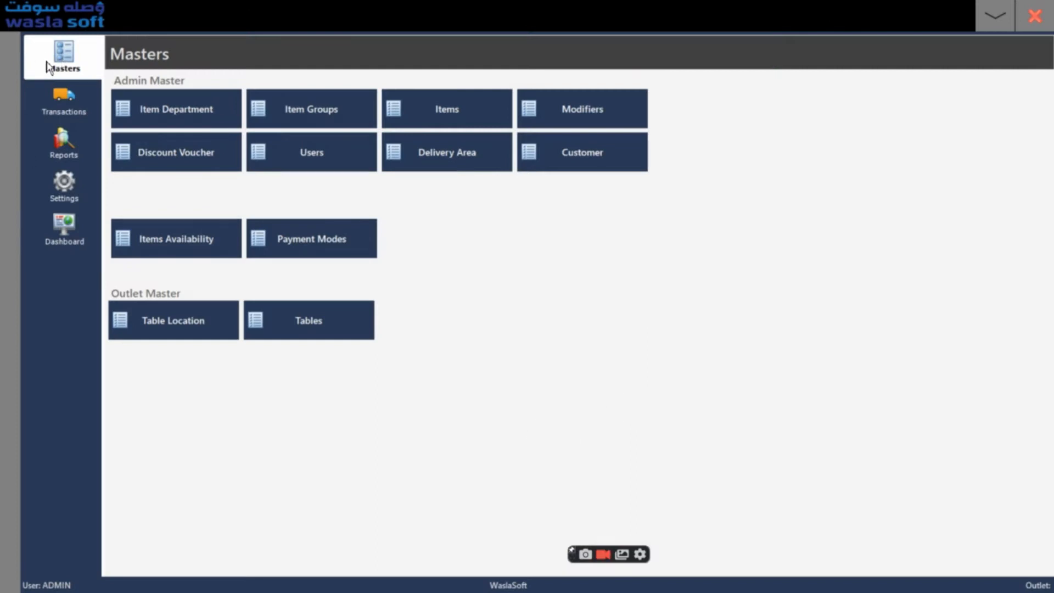
pyautogui.click(295, 157)
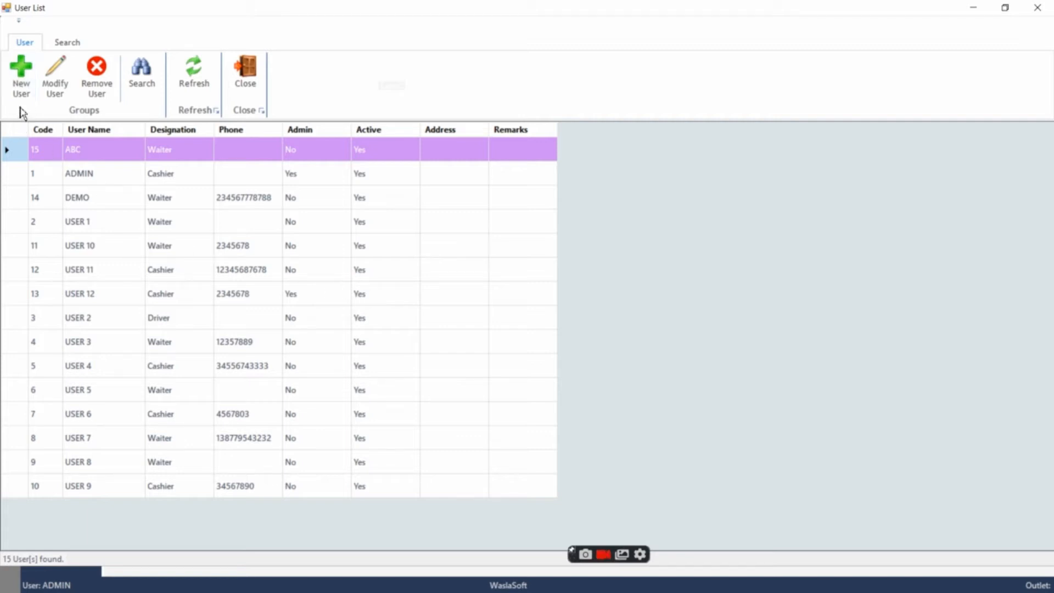
pyautogui.click(18, 67)
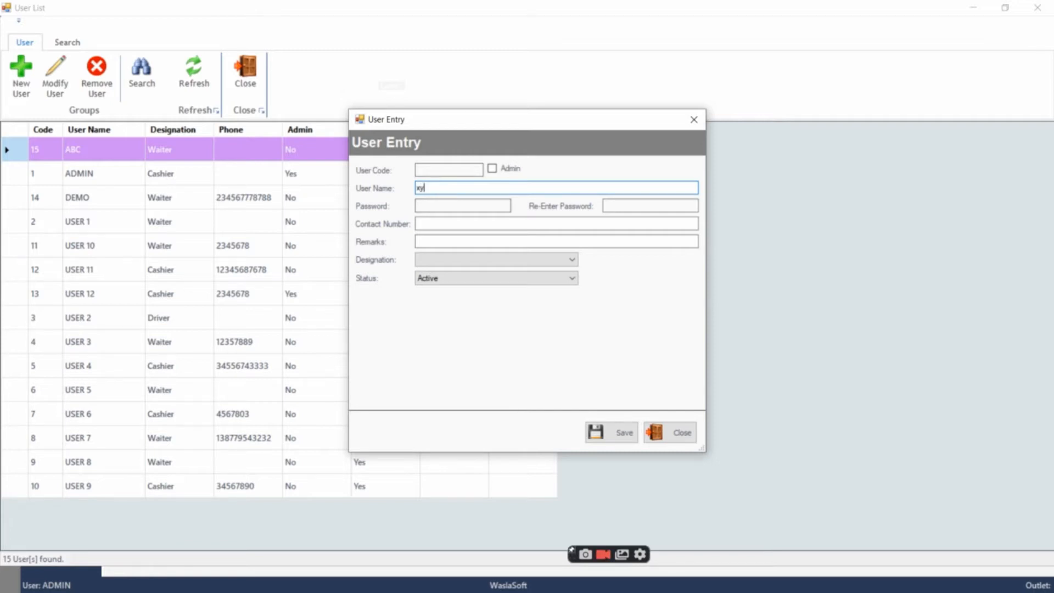
# Enter the new user's account password and re-enter the same password for confirmation
pyautogui.click(436, 205)
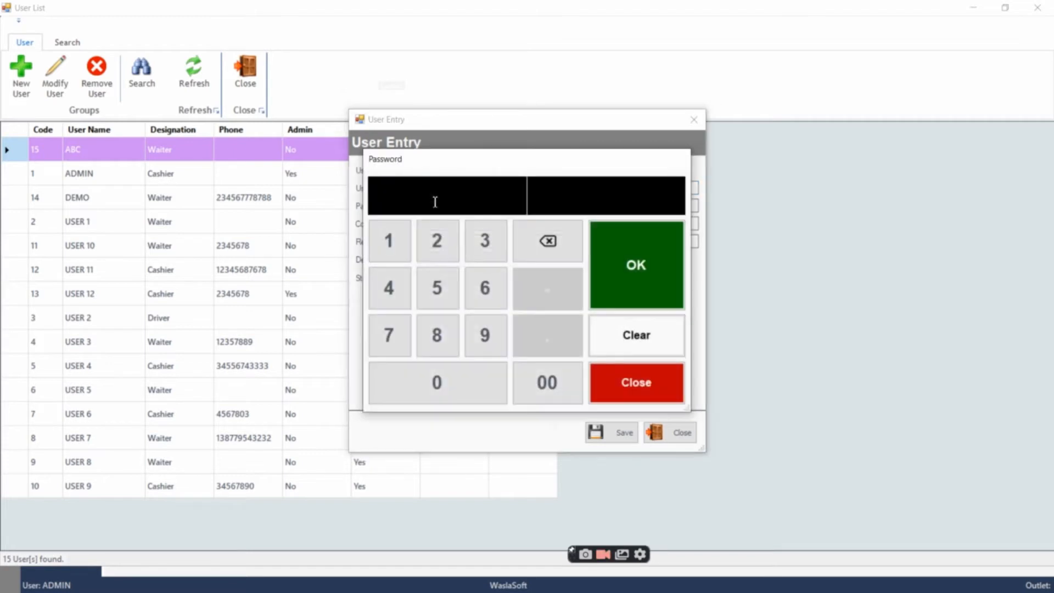
pyautogui.click(437, 242)
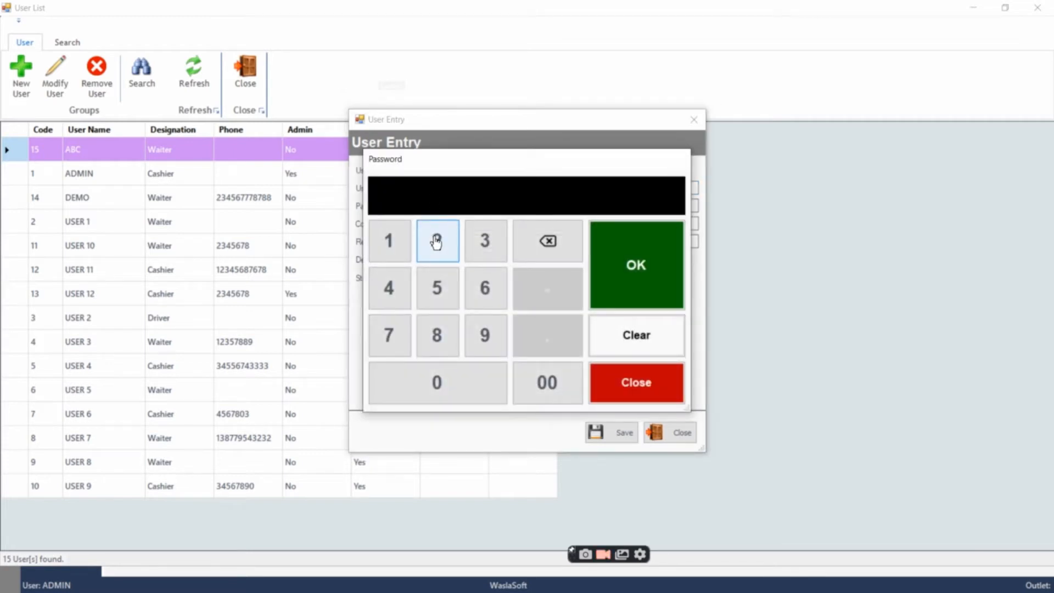
pyautogui.click(483, 242)
pyautogui.click(483, 242)
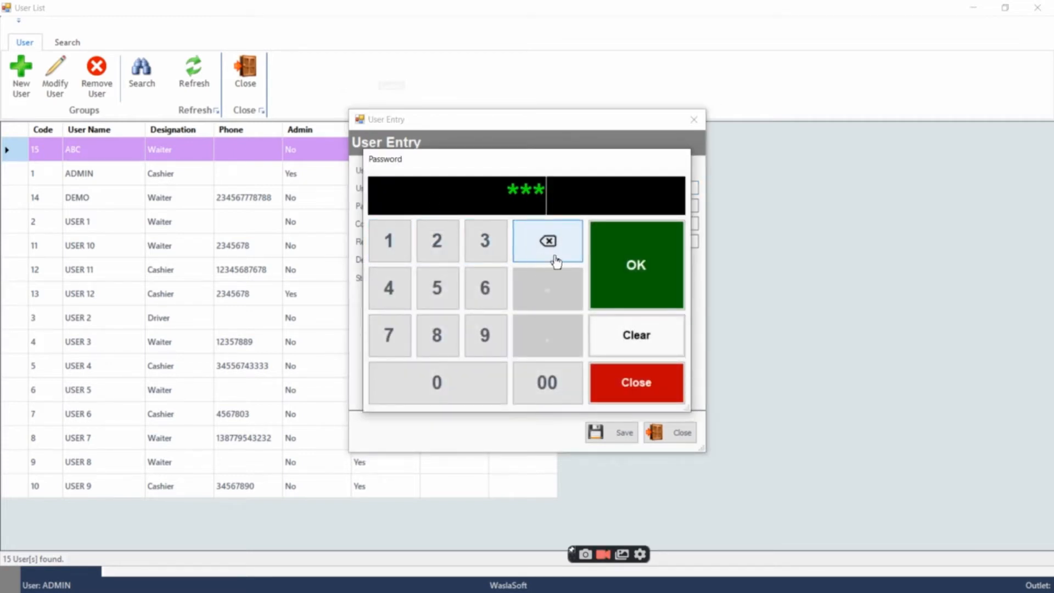
pyautogui.click(629, 265)
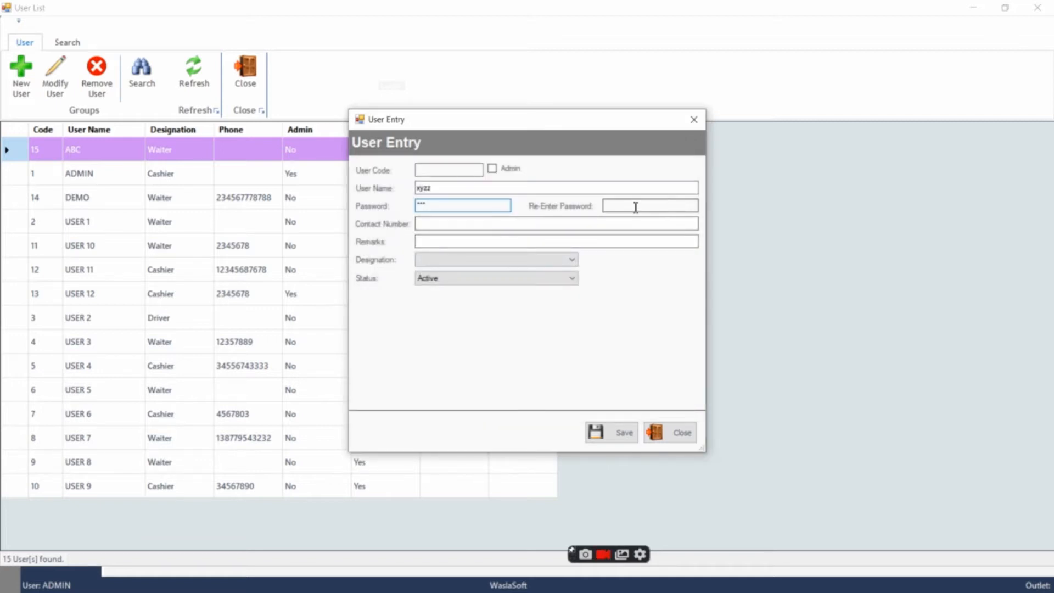
pyautogui.click(635, 207)
pyautogui.click(389, 242)
pyautogui.click(483, 242)
pyautogui.click(483, 242)
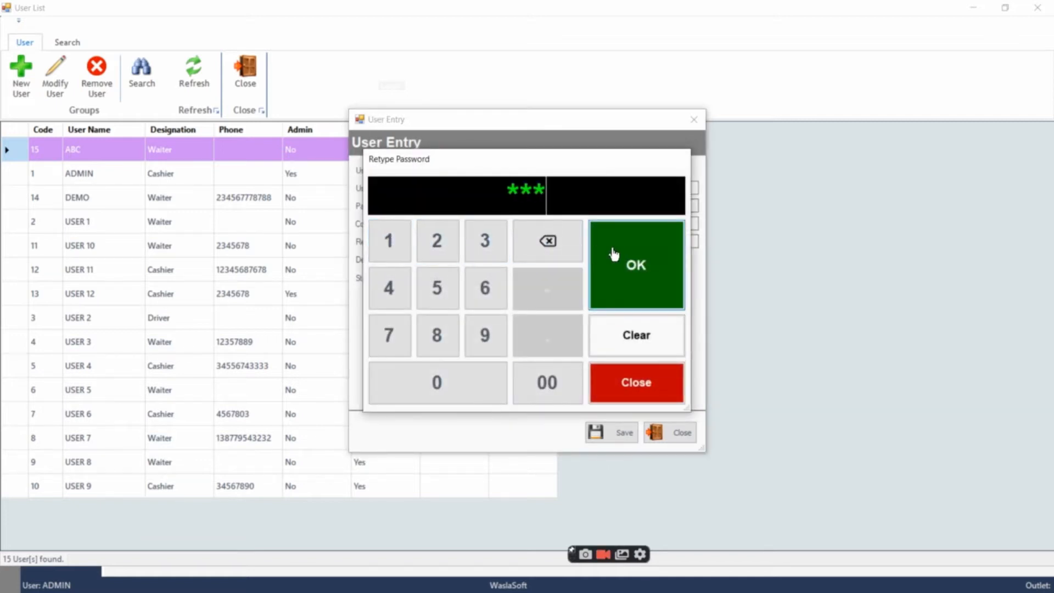
pyautogui.click(626, 245)
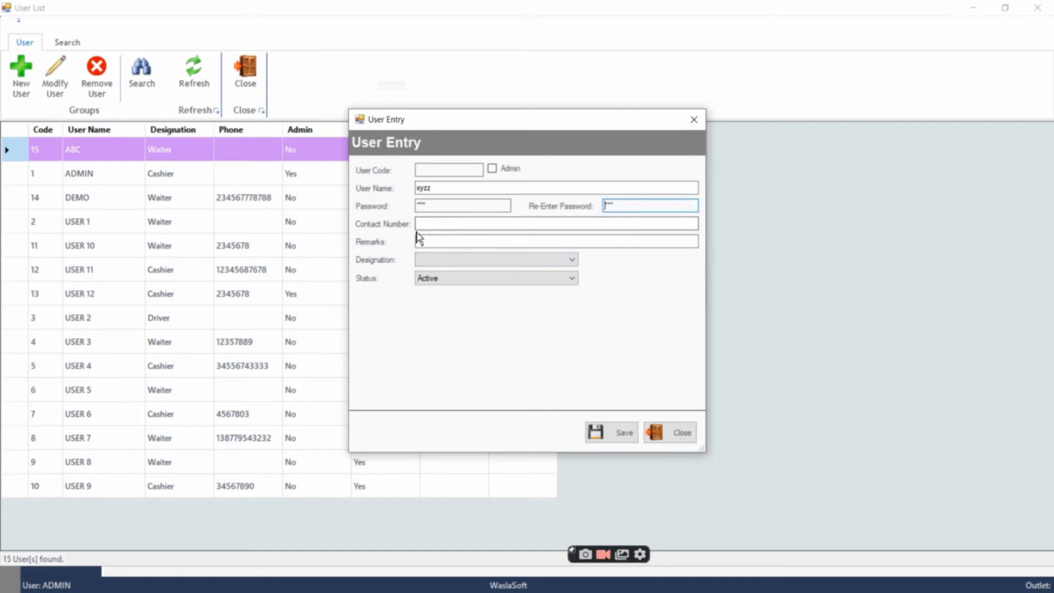
# Set the new user's designation to Cashier and save the user entry
pyautogui.click(440, 271)
pyautogui.click(446, 282)
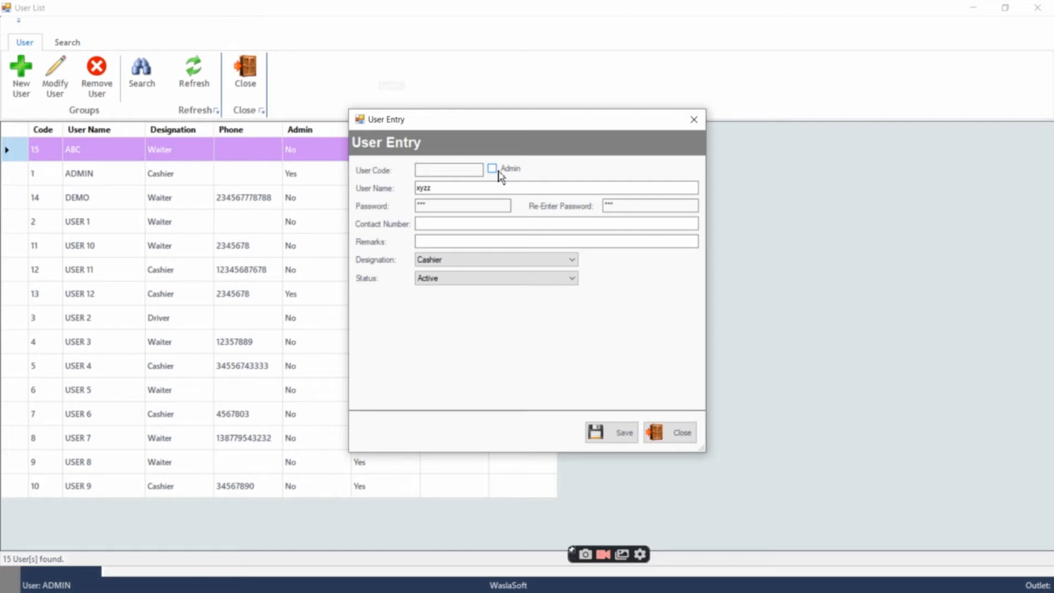
pyautogui.click(625, 434)
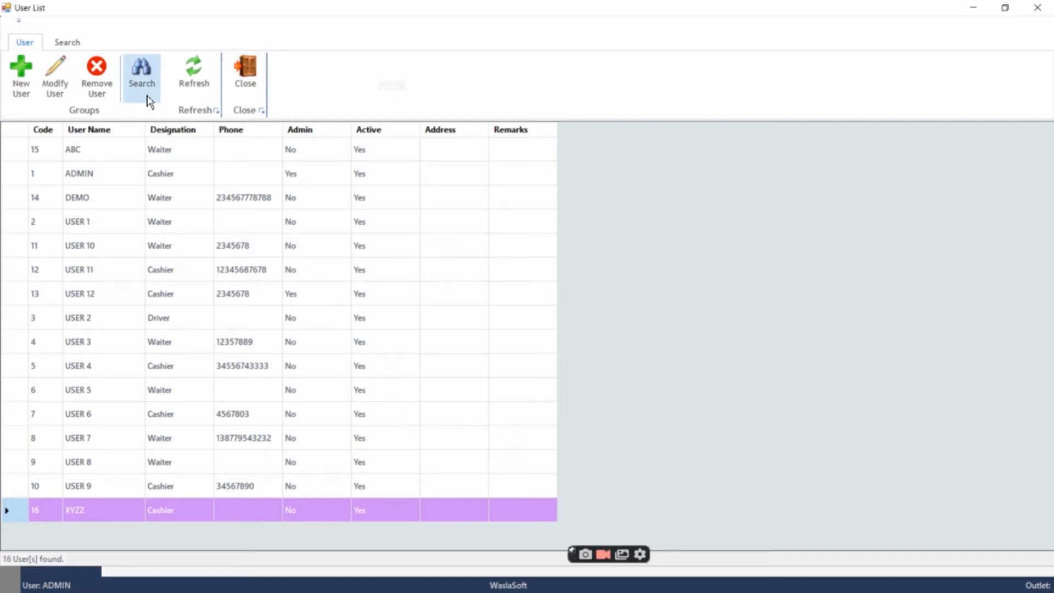
# Modify user XYZZ by filling in the contact number, and save the entry
pyautogui.click(56, 88)
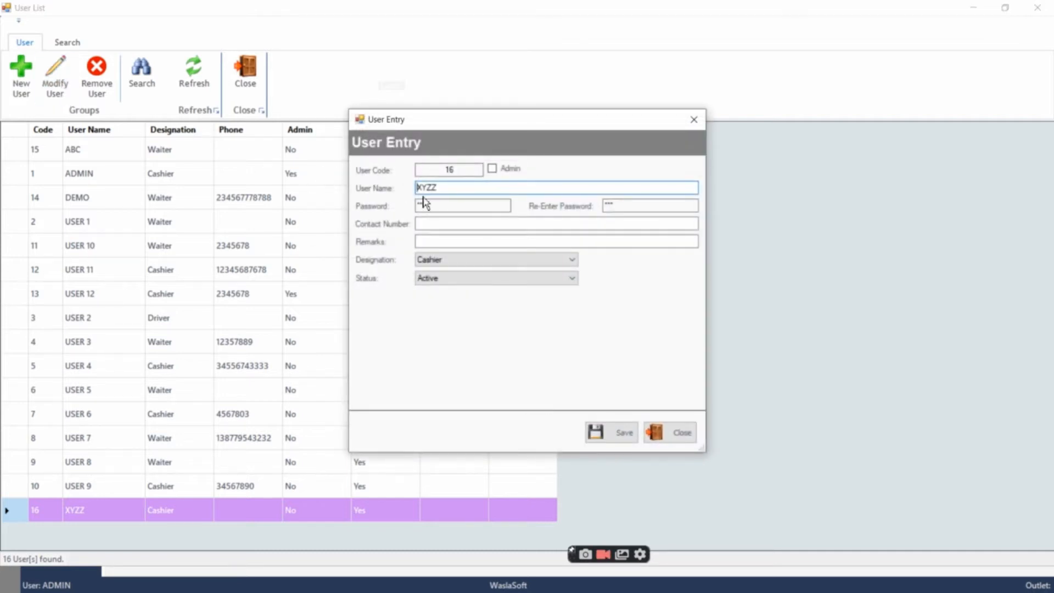
pyautogui.click(436, 225)
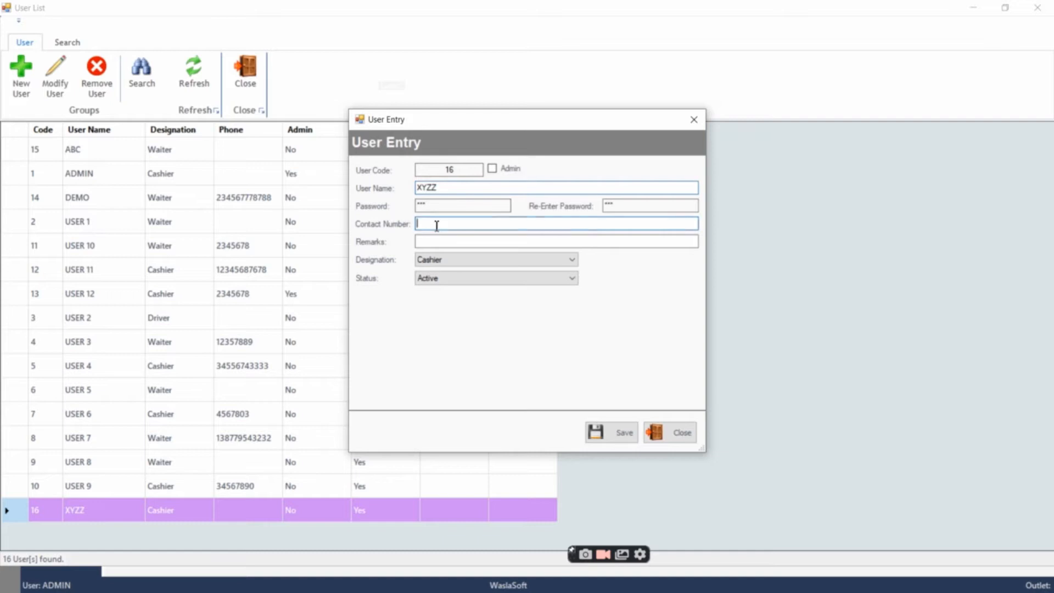
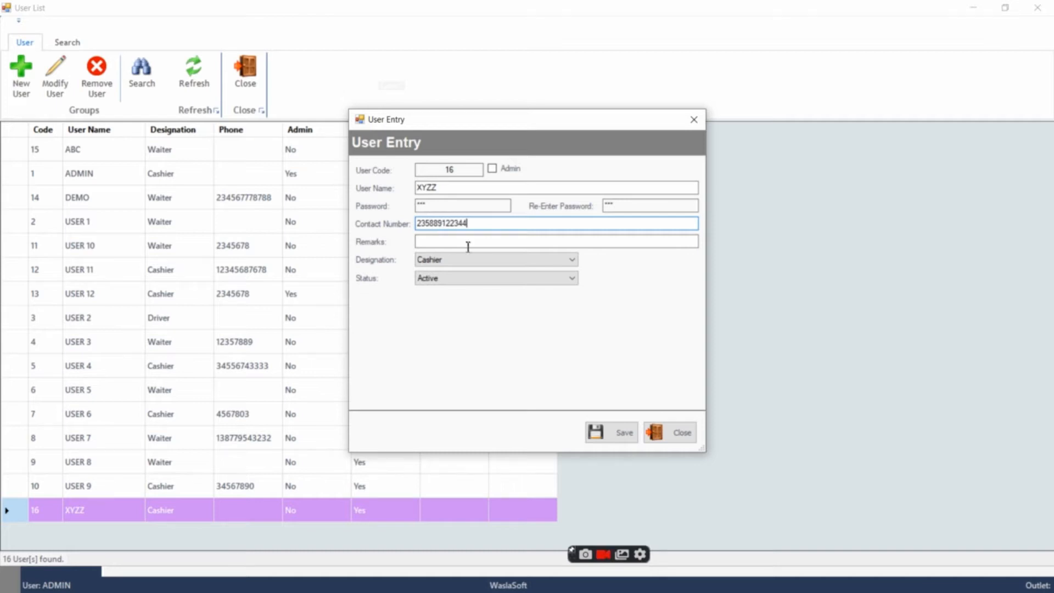
pyautogui.click(626, 434)
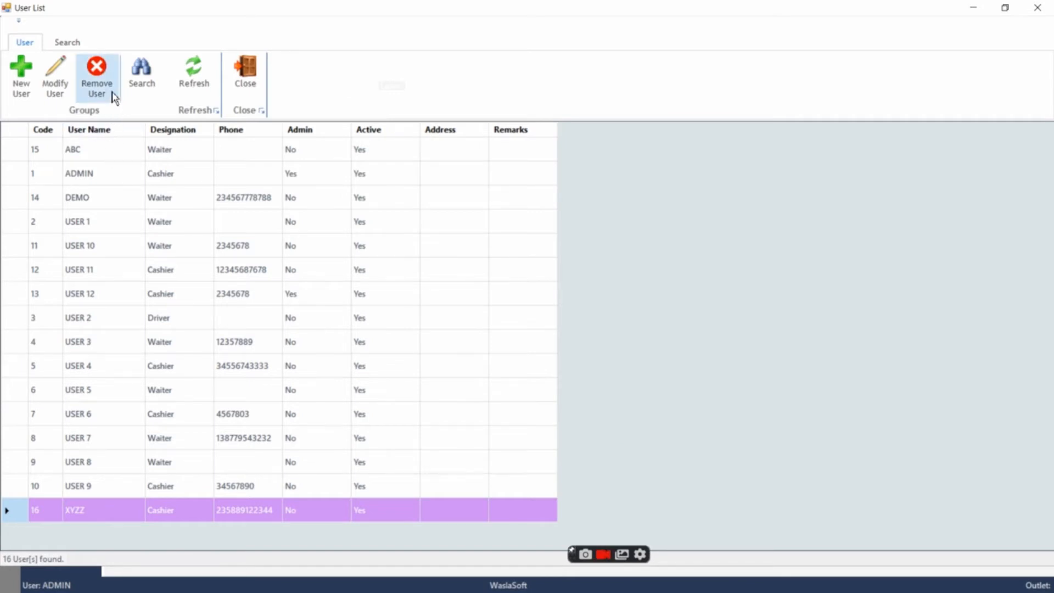
# View the user search options, cancel the search and close the user list
pyautogui.click(151, 90)
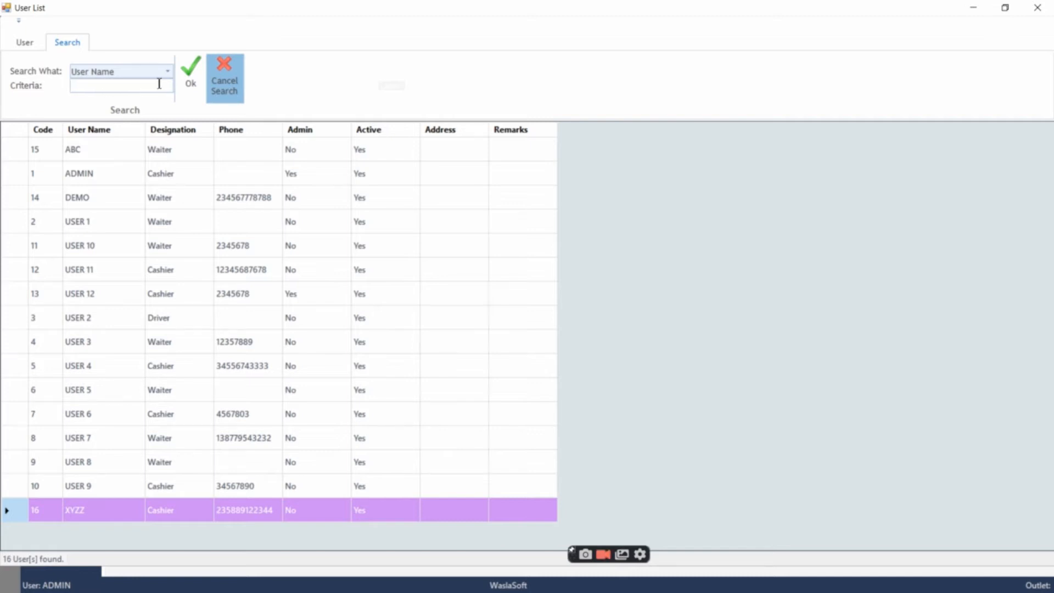
pyautogui.click(236, 87)
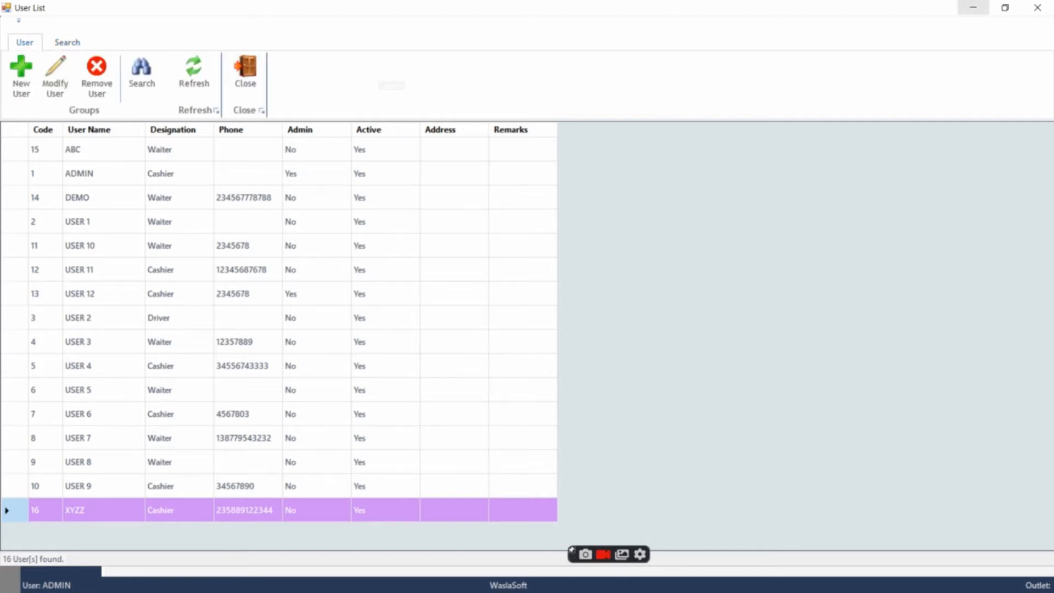
pyautogui.click(247, 71)
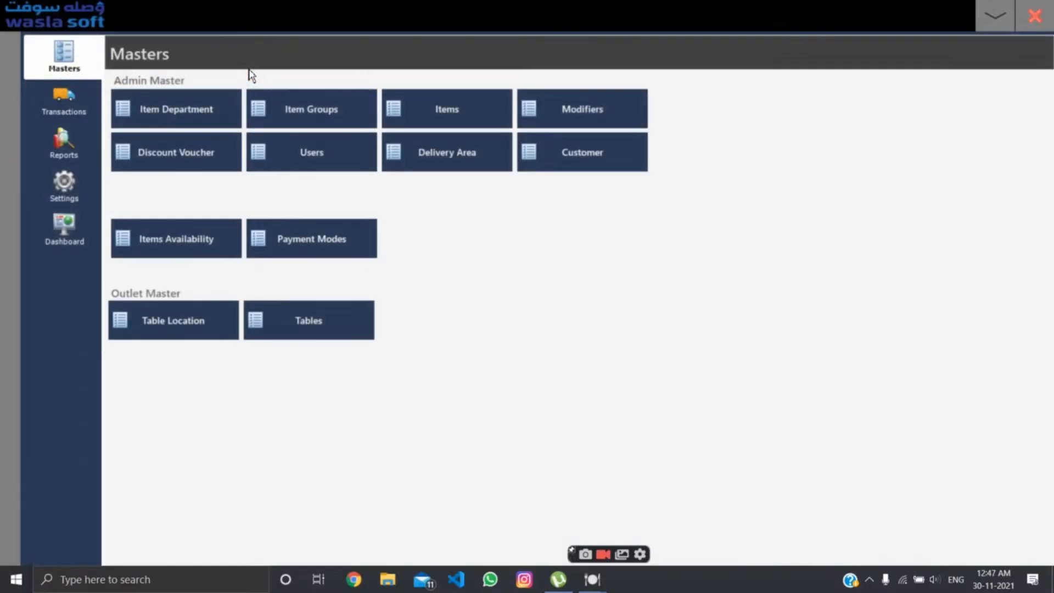
# Return to the home screen, reopen the Back Office and open the Item Groups master
pyautogui.click(995, 19)
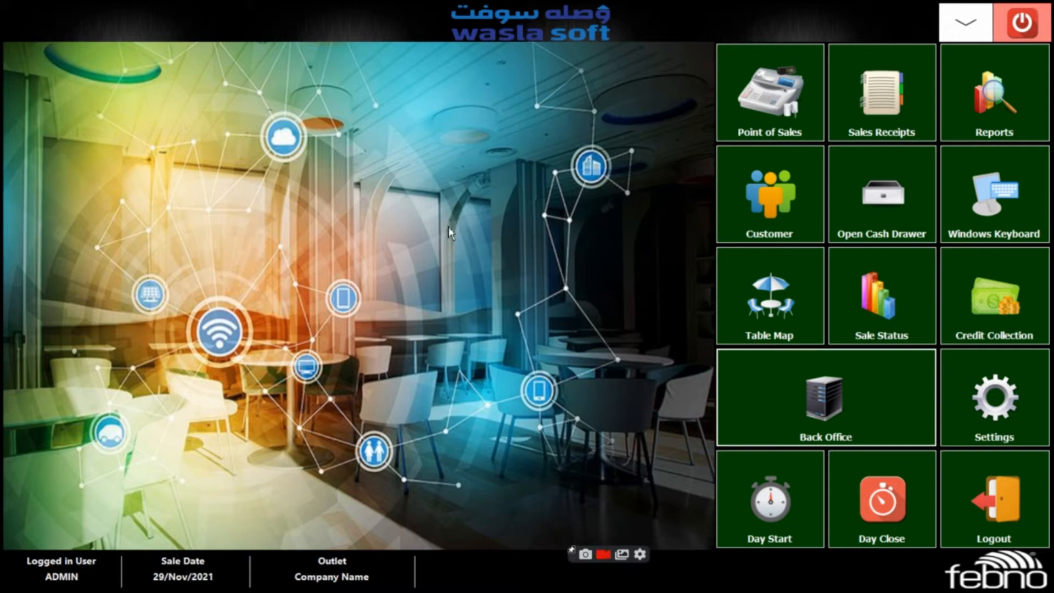
pyautogui.click(822, 427)
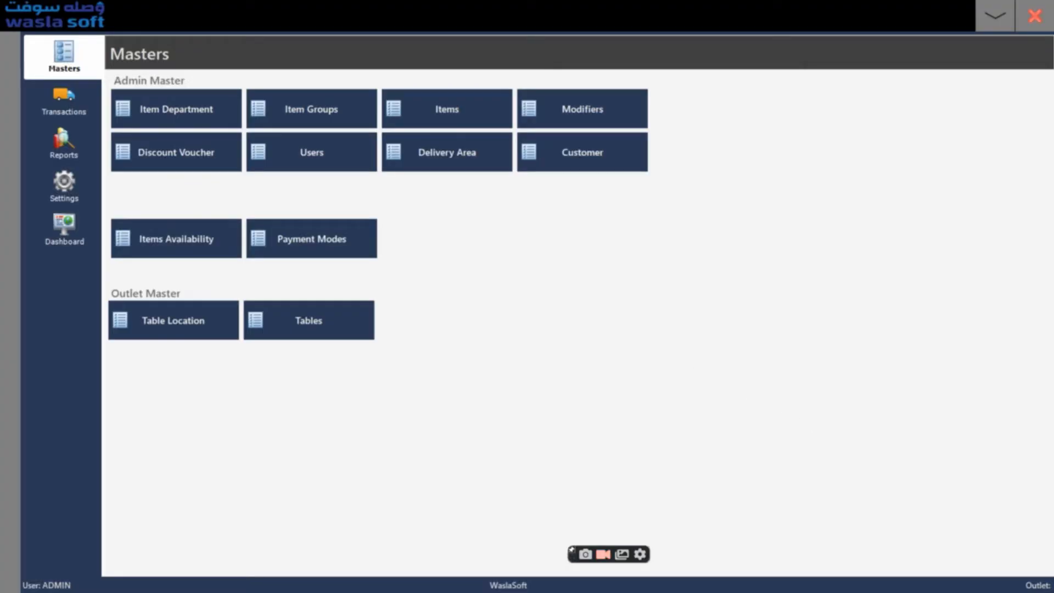
pyautogui.click(324, 113)
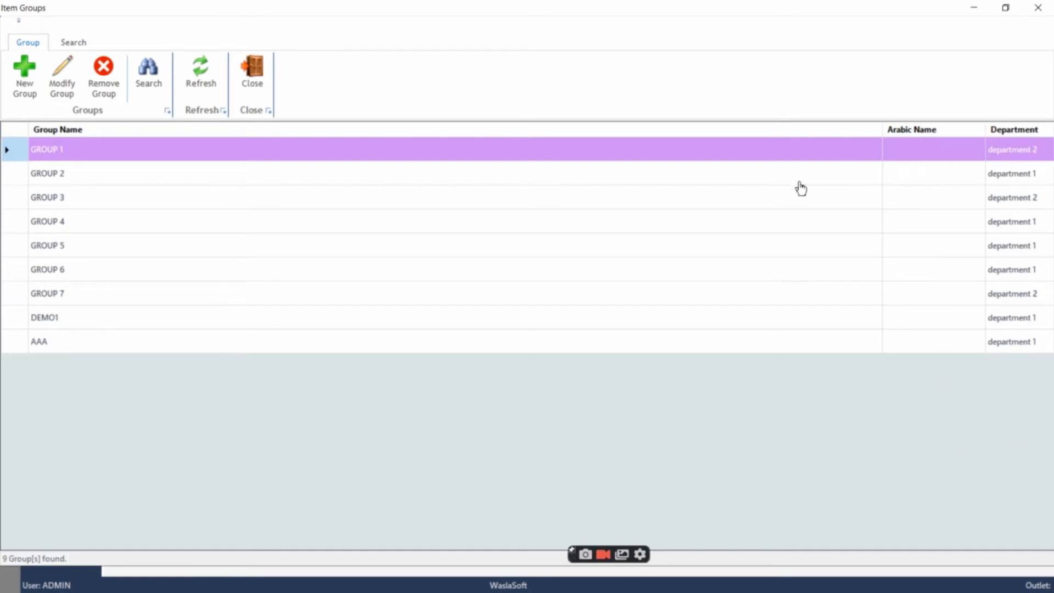
# Start a new item group entry, widen its window and view the department choices without picking one
pyautogui.click(26, 85)
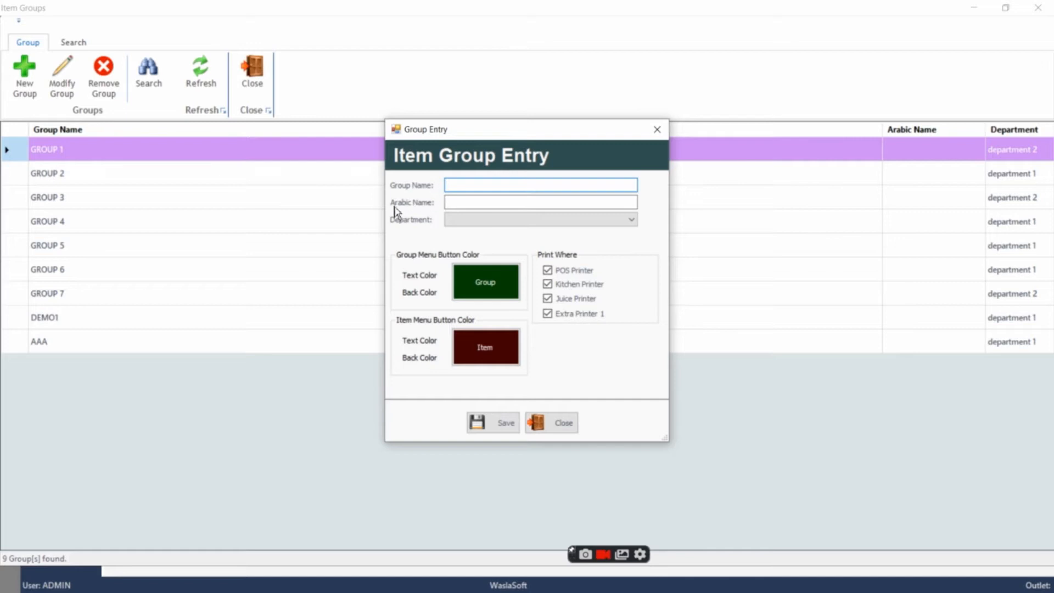
pyautogui.moveTo(402, 207); pyautogui.dragTo(349, 207)
pyautogui.click(417, 220)
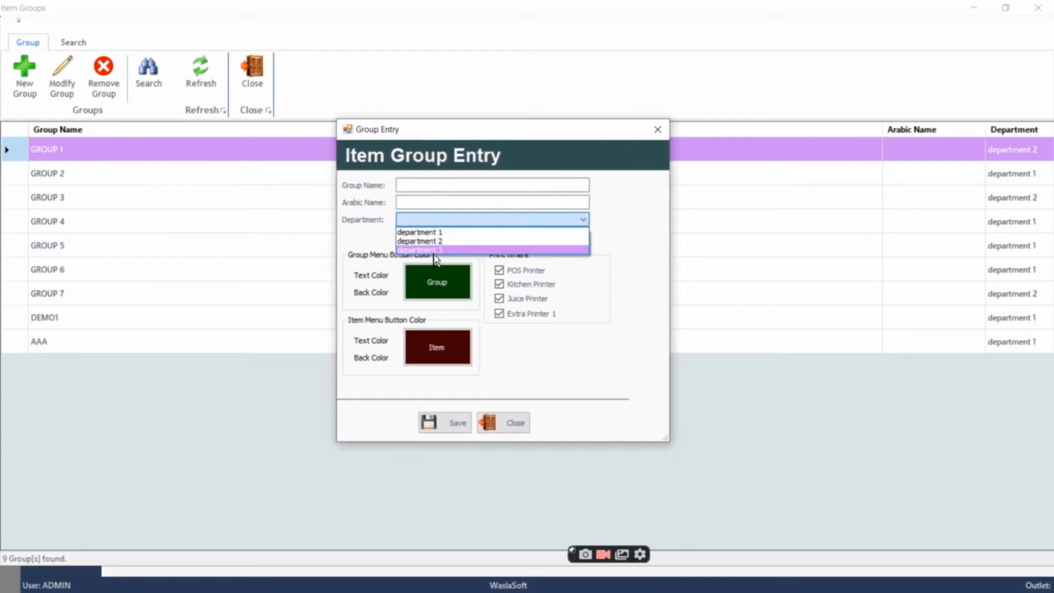
pyautogui.click(632, 251)
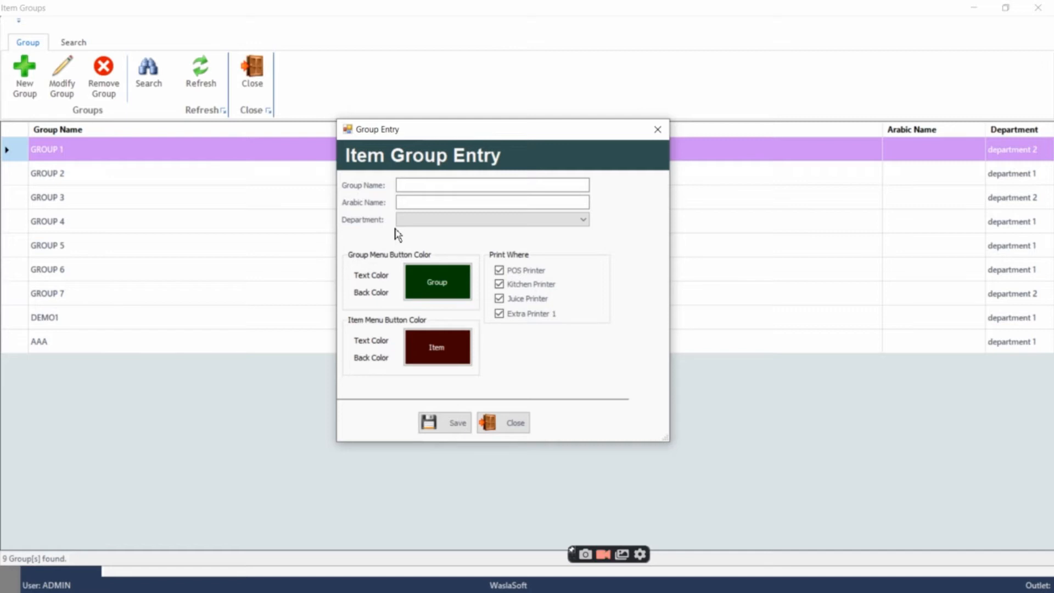
# Set the group menu button's text color to black and its back color to white
pyautogui.click(378, 276)
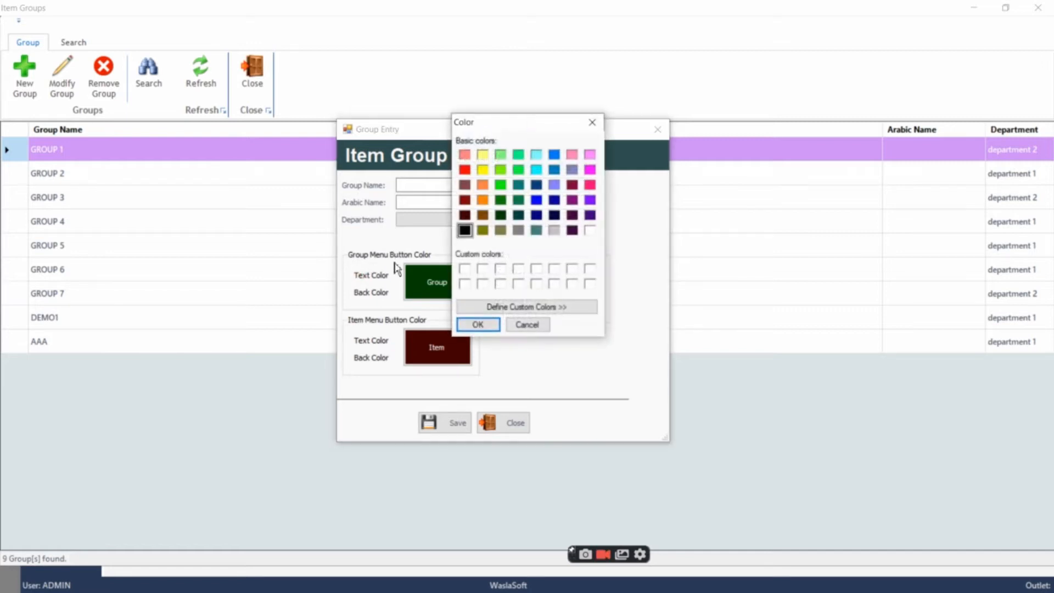
pyautogui.click(358, 291)
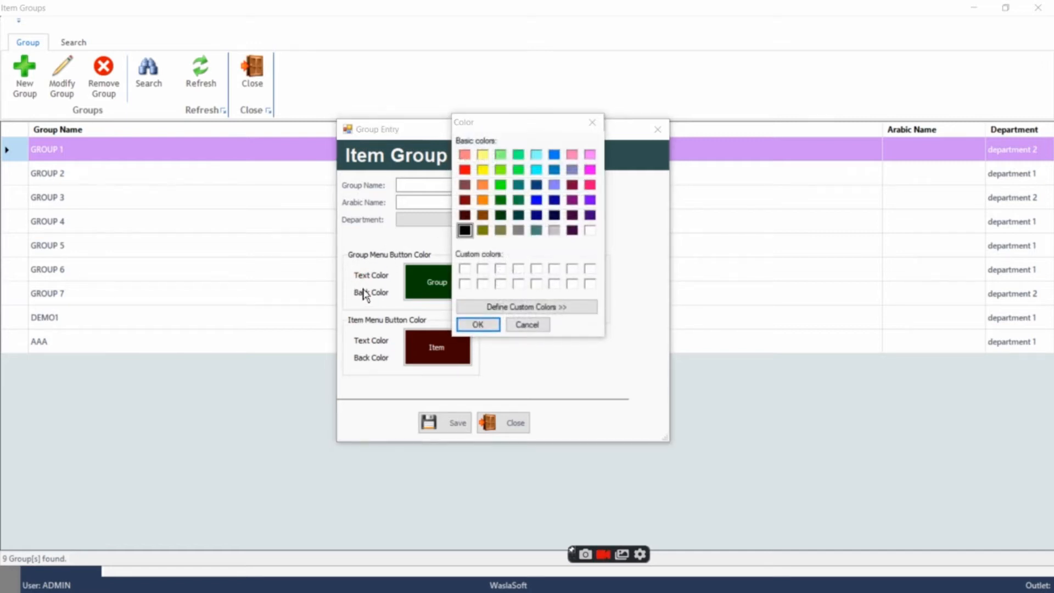
pyautogui.click(487, 328)
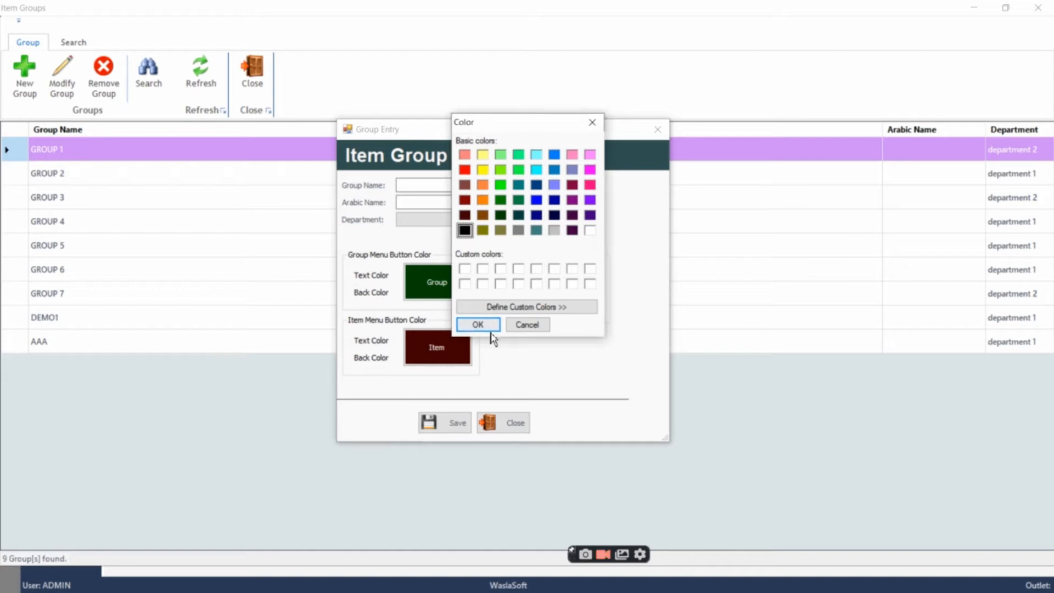
pyautogui.click(379, 294)
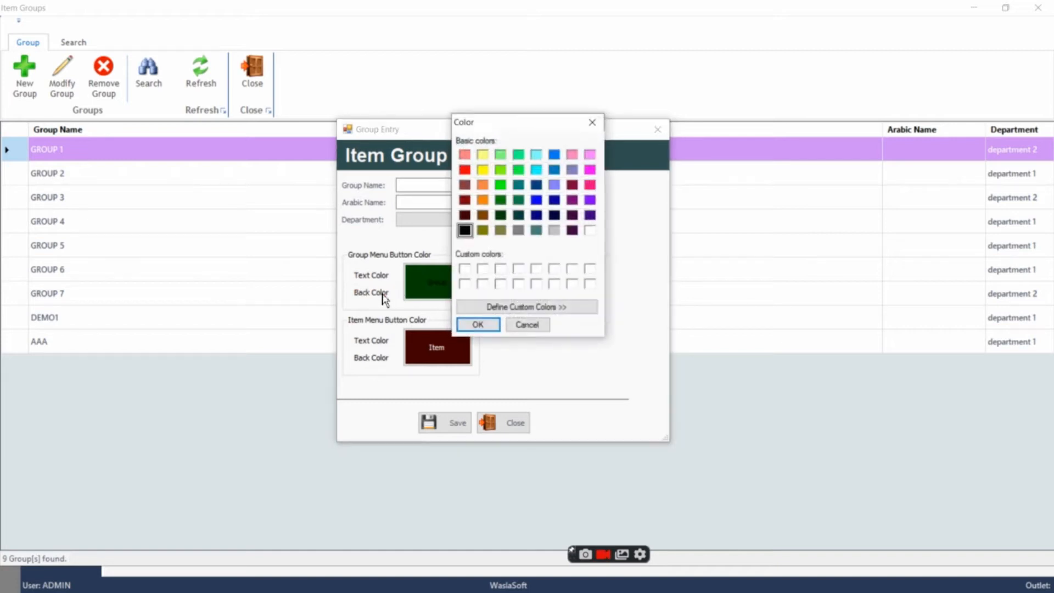
pyautogui.click(481, 326)
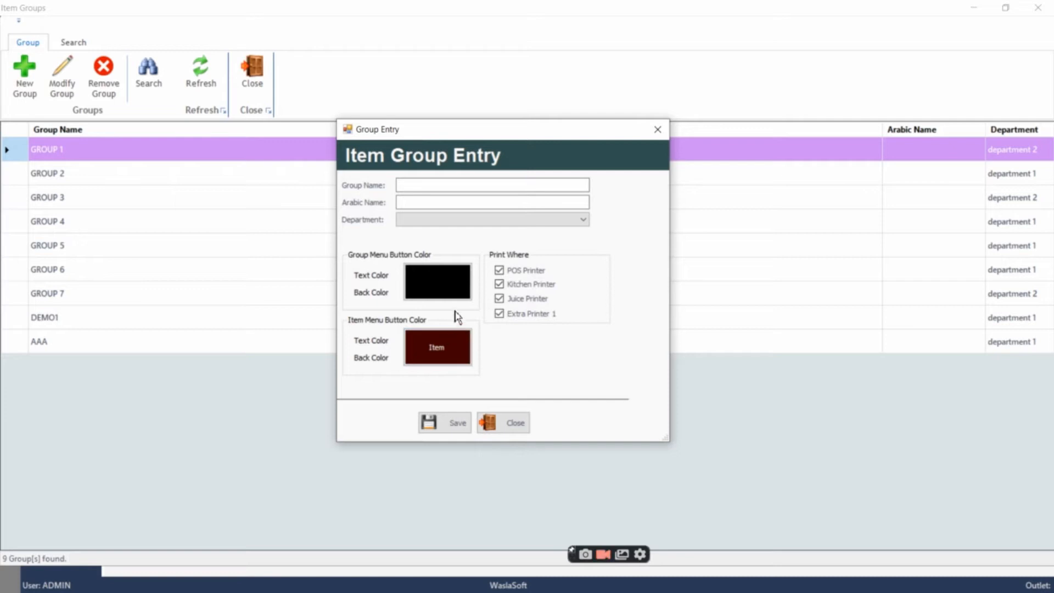
pyautogui.click(372, 293)
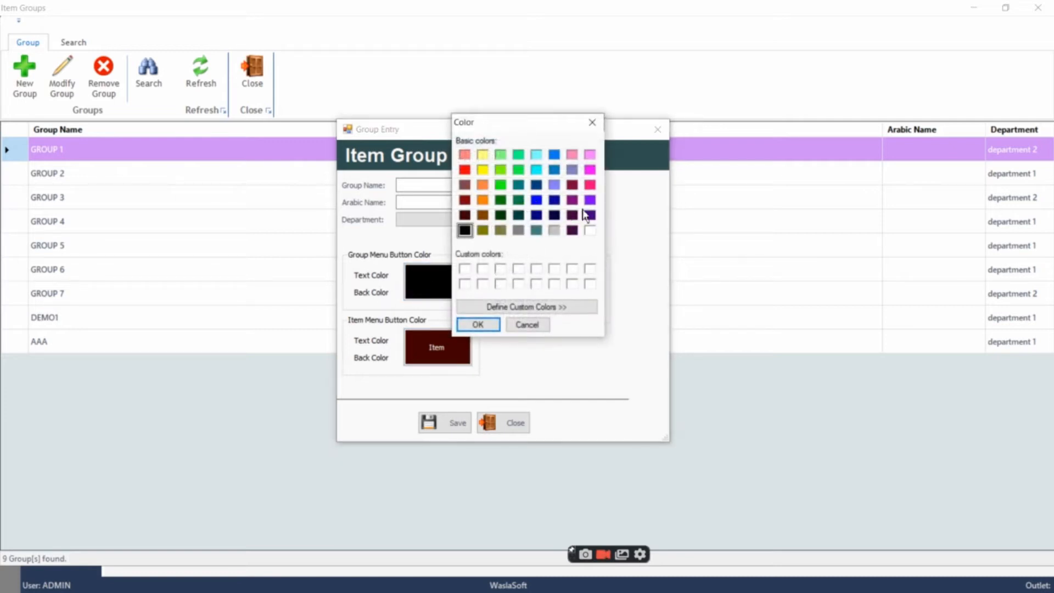
pyautogui.click(591, 231)
pyautogui.click(479, 326)
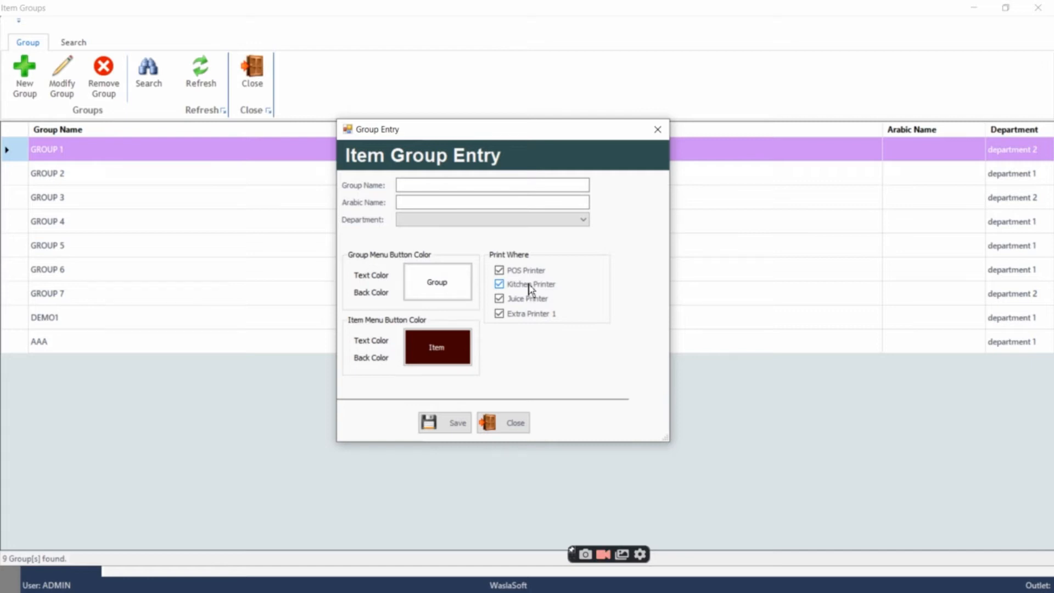
# Toggle the Kitchen Printer, POS Printer and Extra Printer 1 print destinations, and close the group entry without saving
pyautogui.click(499, 284)
pyautogui.click(499, 270)
pyautogui.click(501, 317)
pyautogui.click(659, 130)
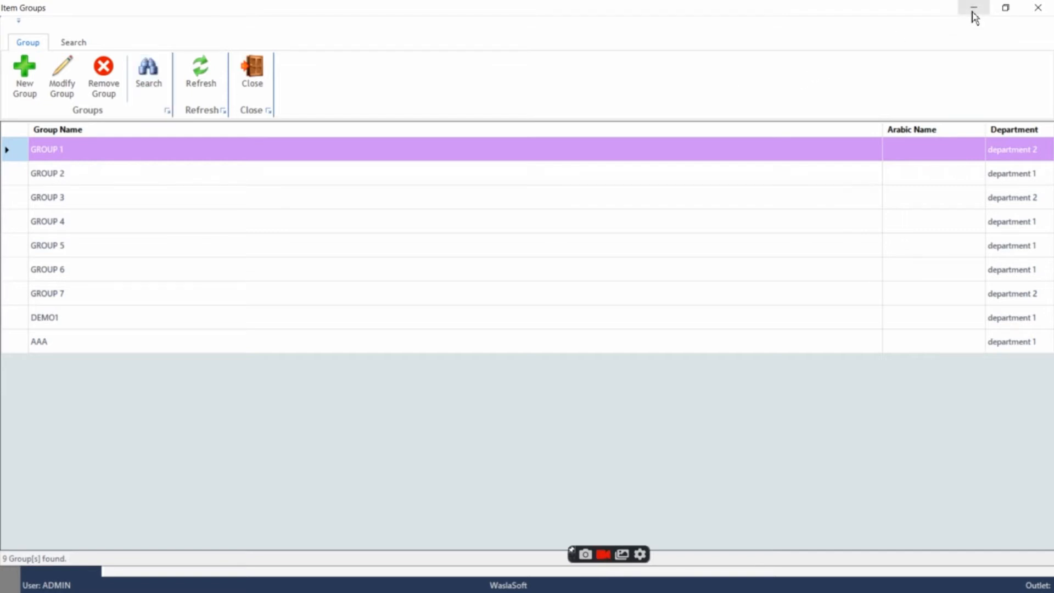
# Close the Item Groups list, return to the home screen and reopen the Back Office masters
pyautogui.click(264, 96)
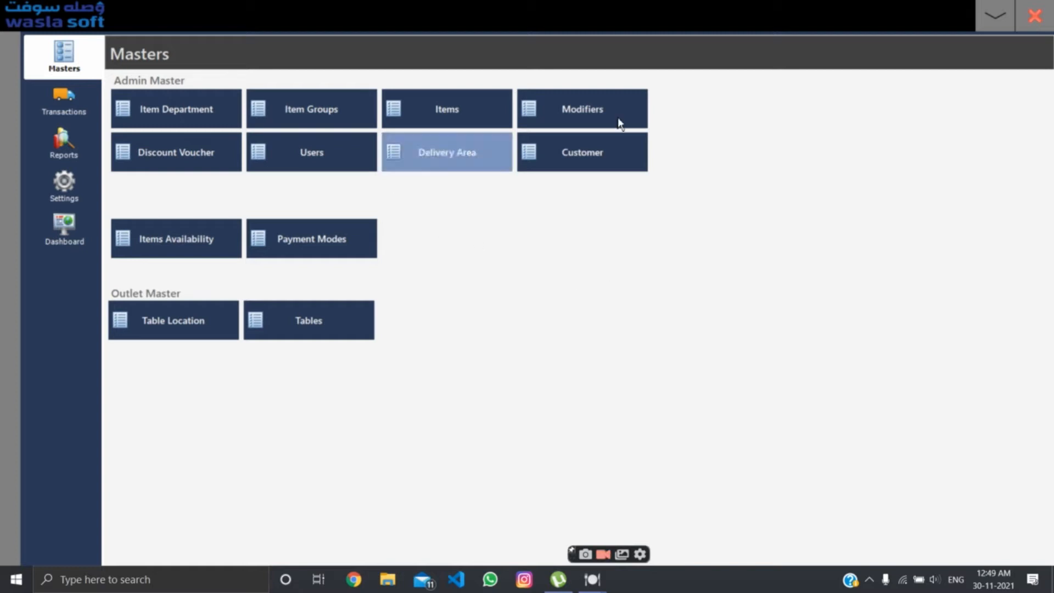
pyautogui.click(995, 22)
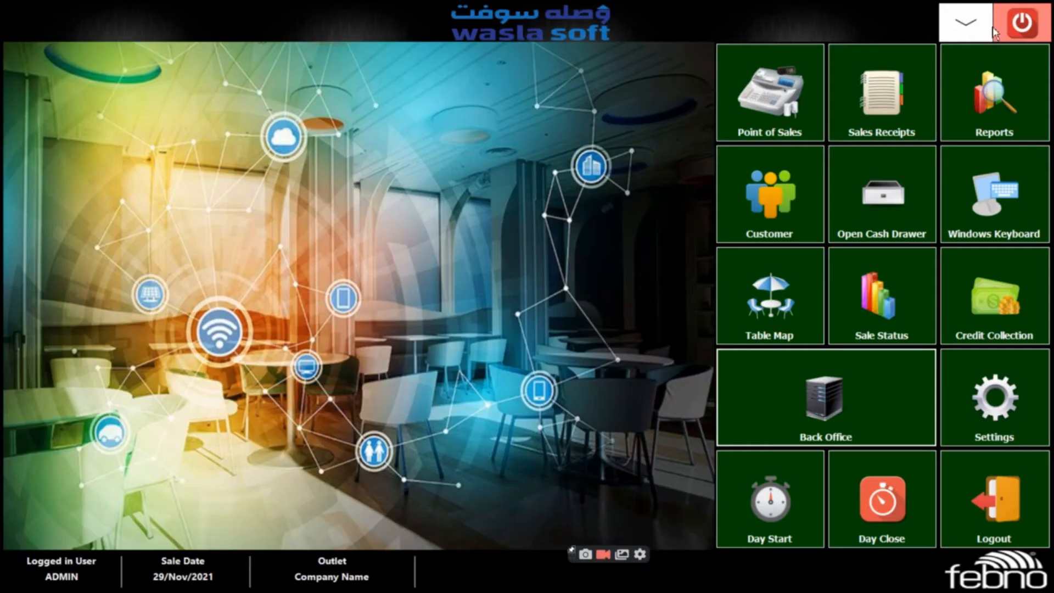
pyautogui.click(822, 434)
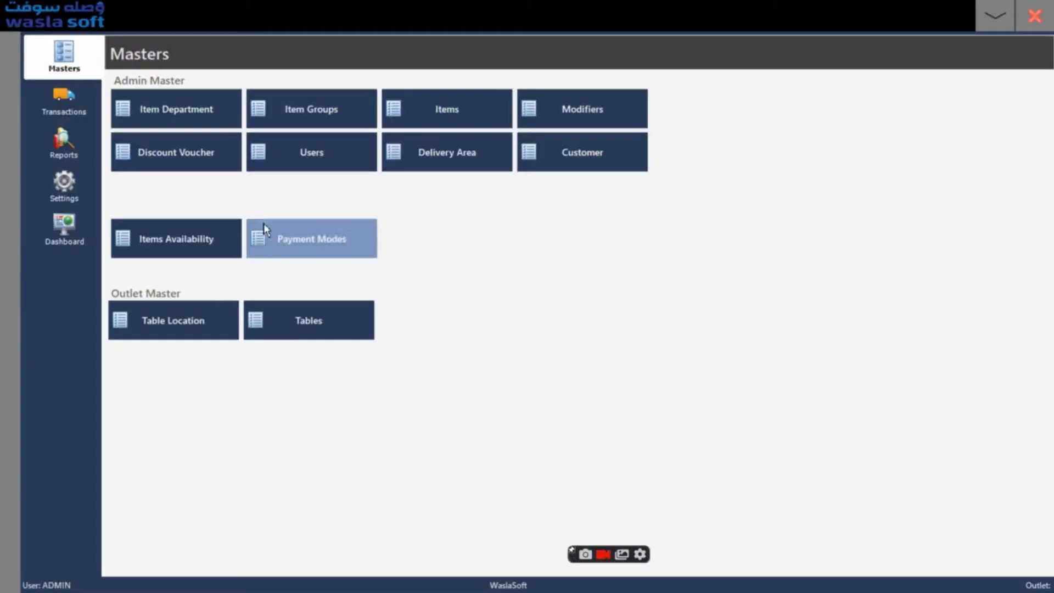
# Add a new item department named "department 4" and leave the department list
pyautogui.click(175, 104)
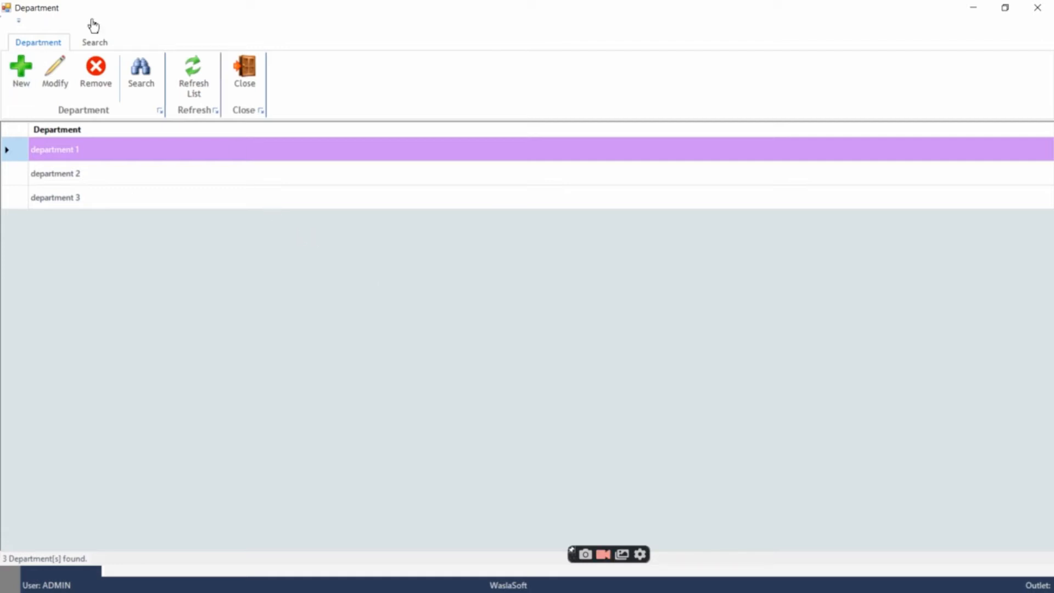
pyautogui.click(19, 82)
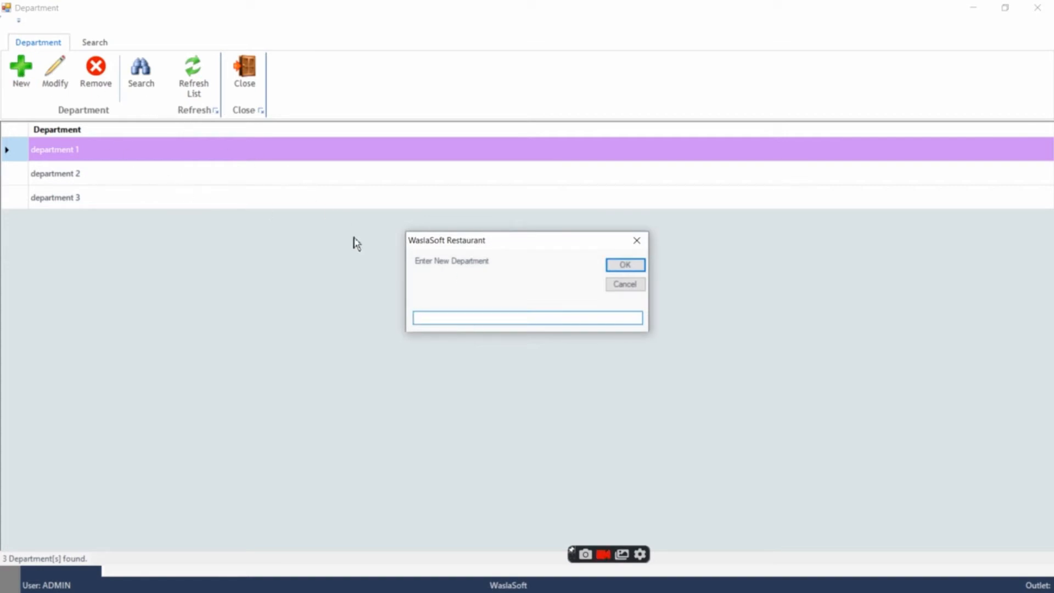
pyautogui.write('department 4')
pyautogui.click(635, 266)
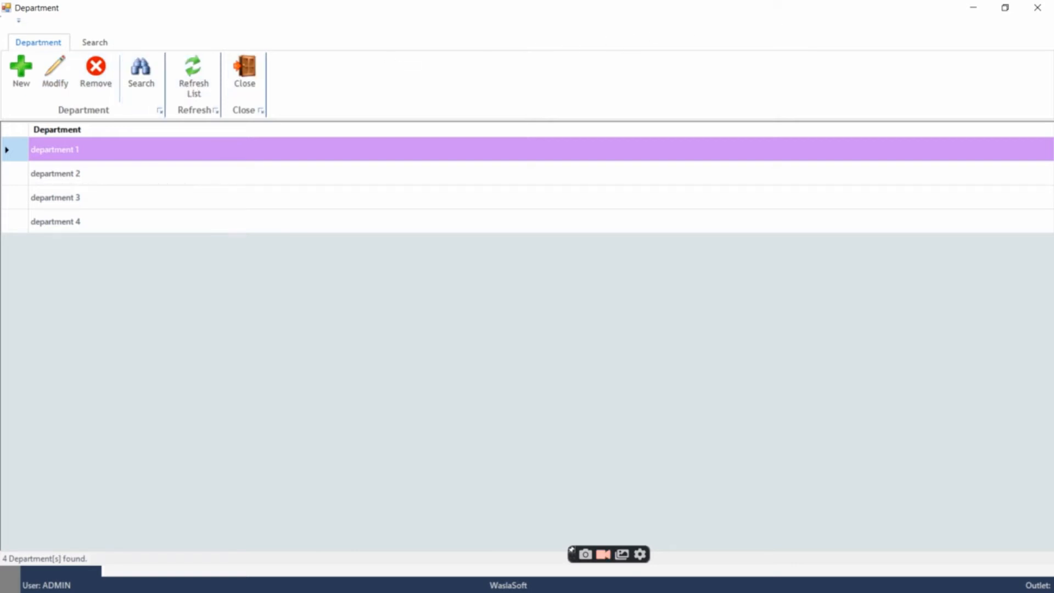
pyautogui.click(973, 7)
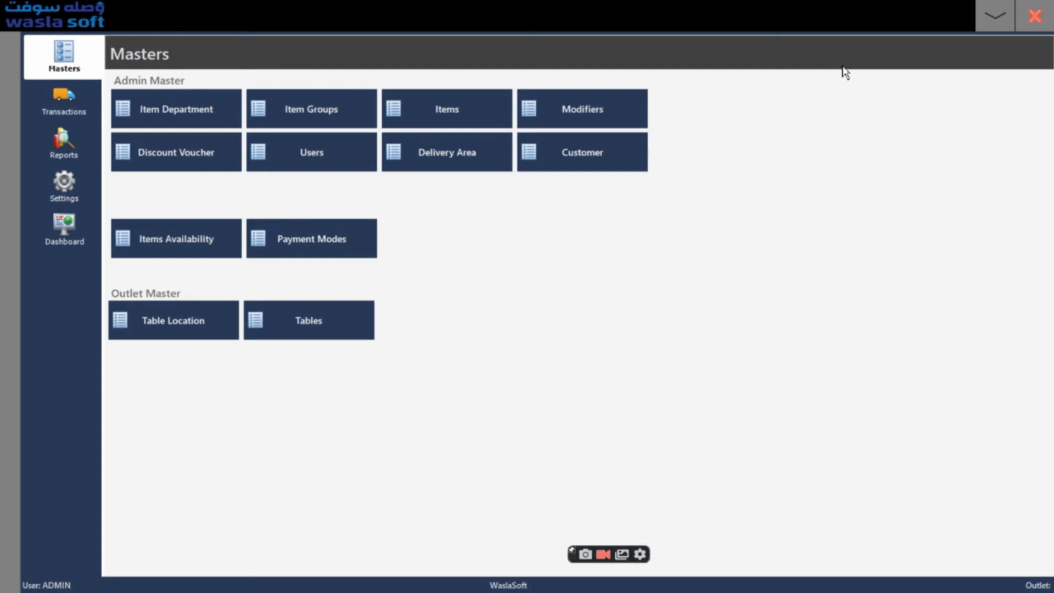
# View the DEMO1 entry in the item groups list, return to the home screen and reopen the Back Office masters
pyautogui.click(331, 104)
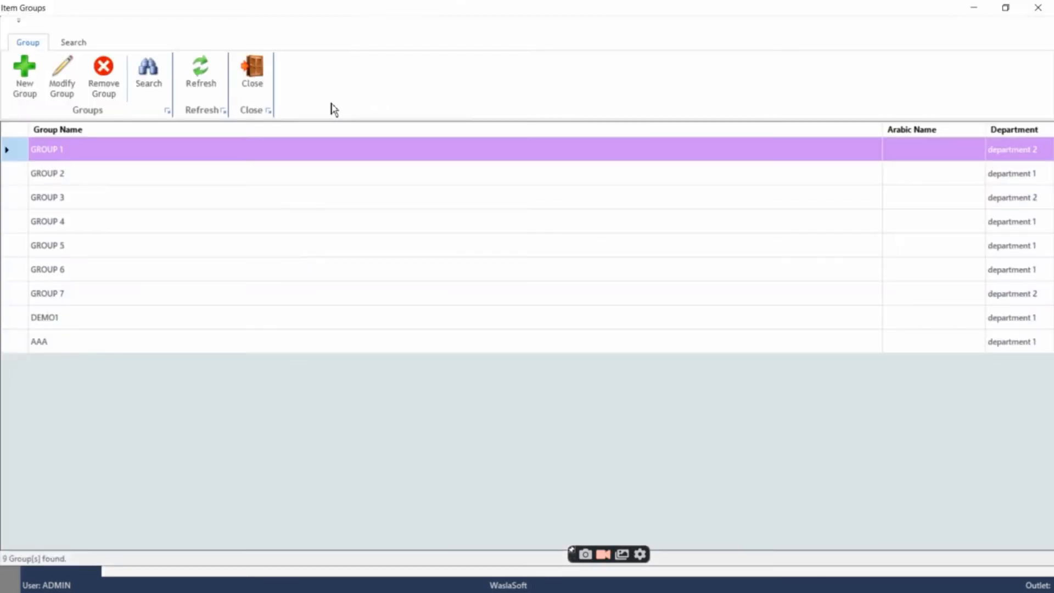
pyautogui.click(54, 327)
pyautogui.click(1038, 9)
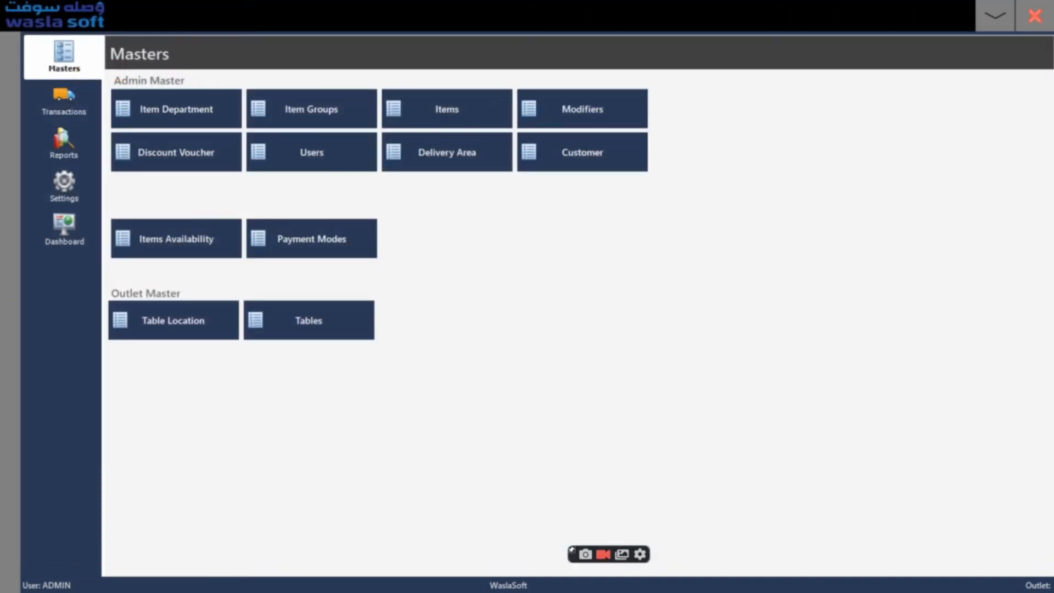
pyautogui.click(995, 14)
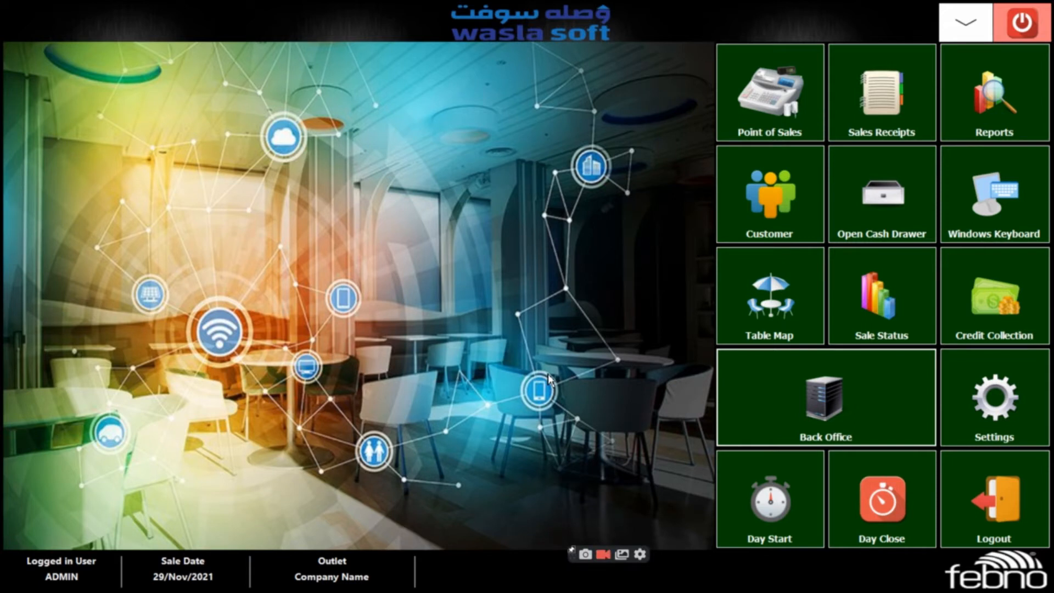
pyautogui.click(849, 413)
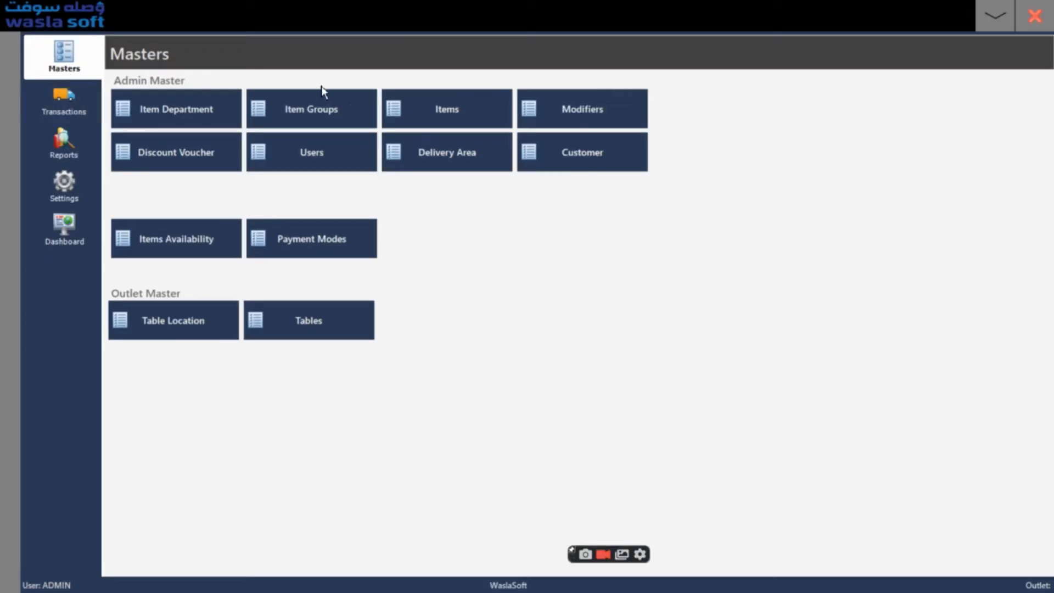
# Start a new item in group DEMO1, and view the new group form before closing it without adding a group
pyautogui.click(456, 110)
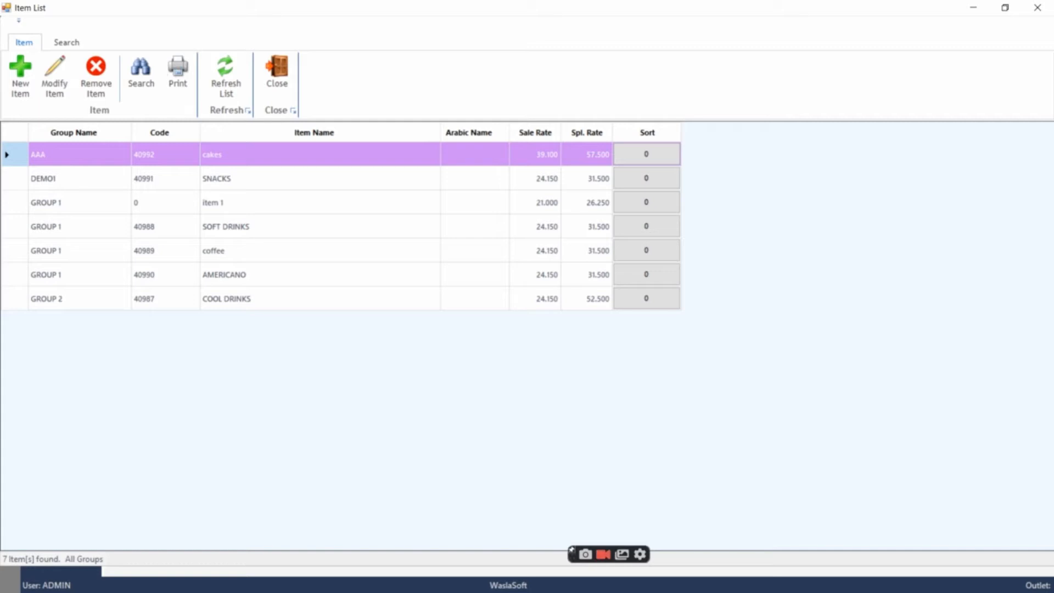
pyautogui.click(20, 77)
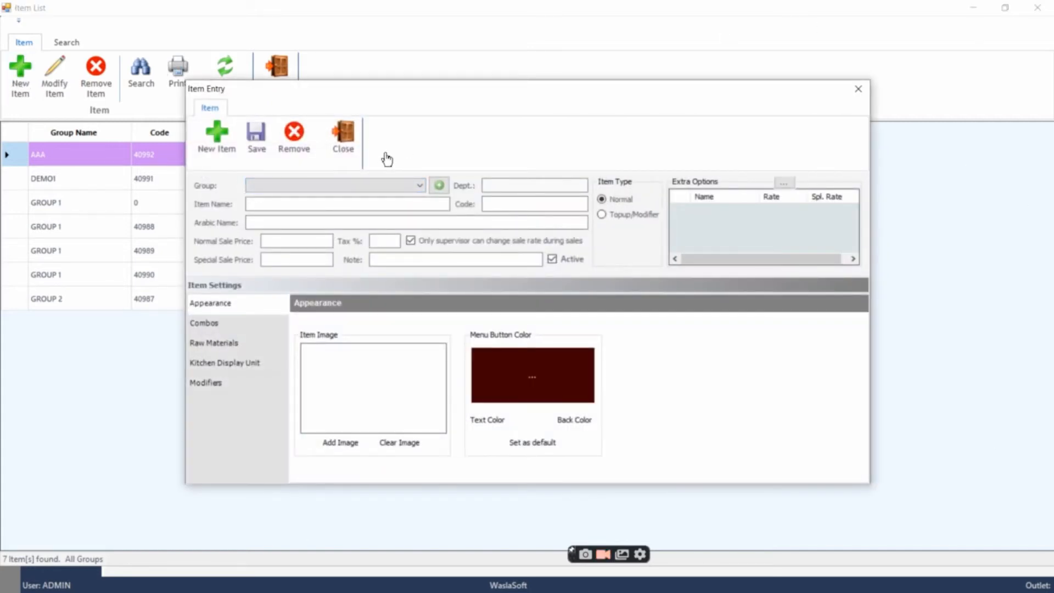
pyautogui.click(316, 185)
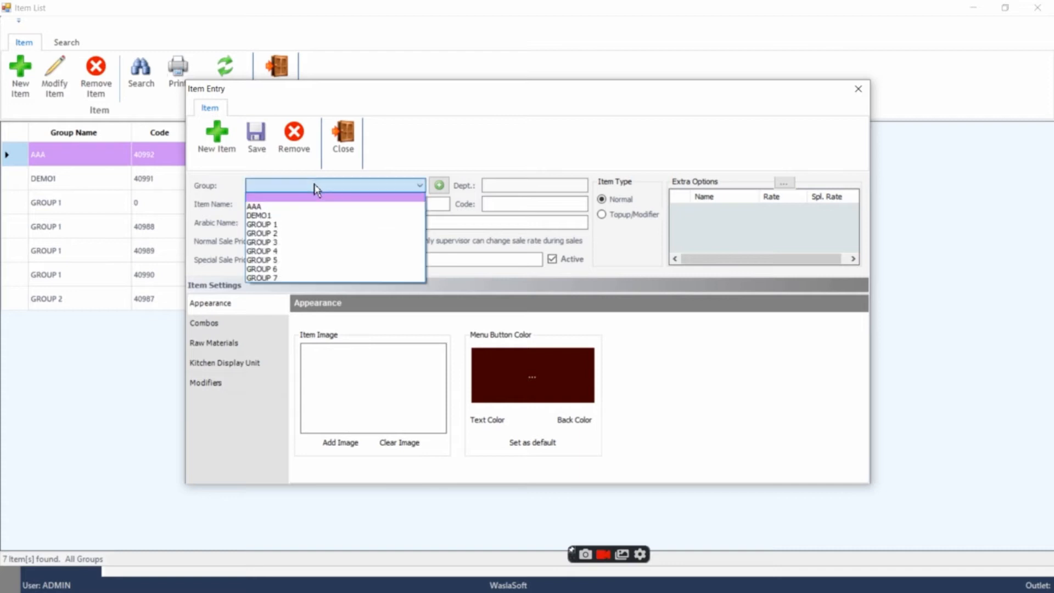
pyautogui.click(304, 216)
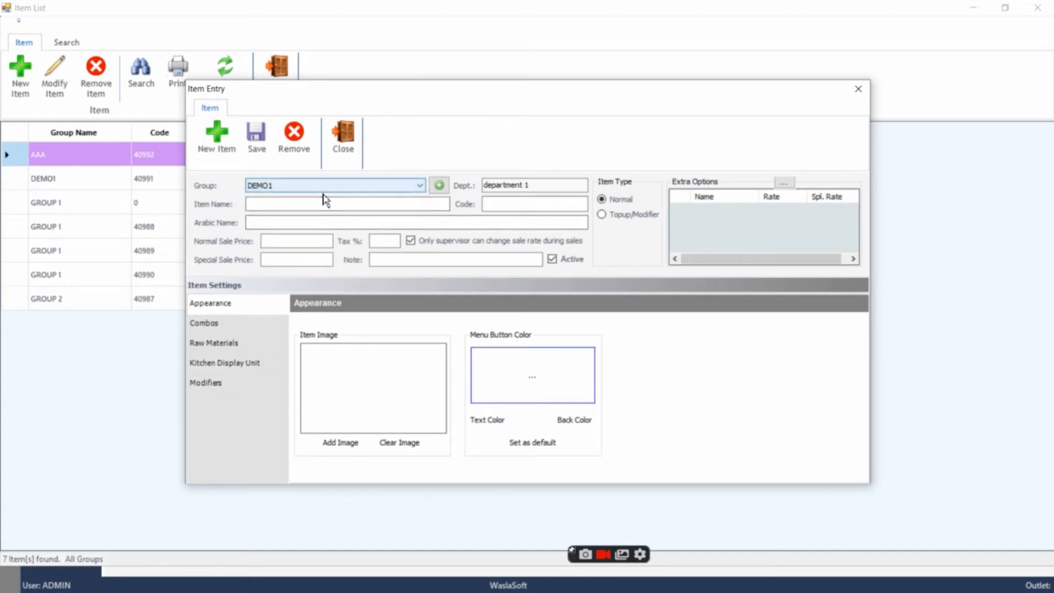
pyautogui.click(438, 186)
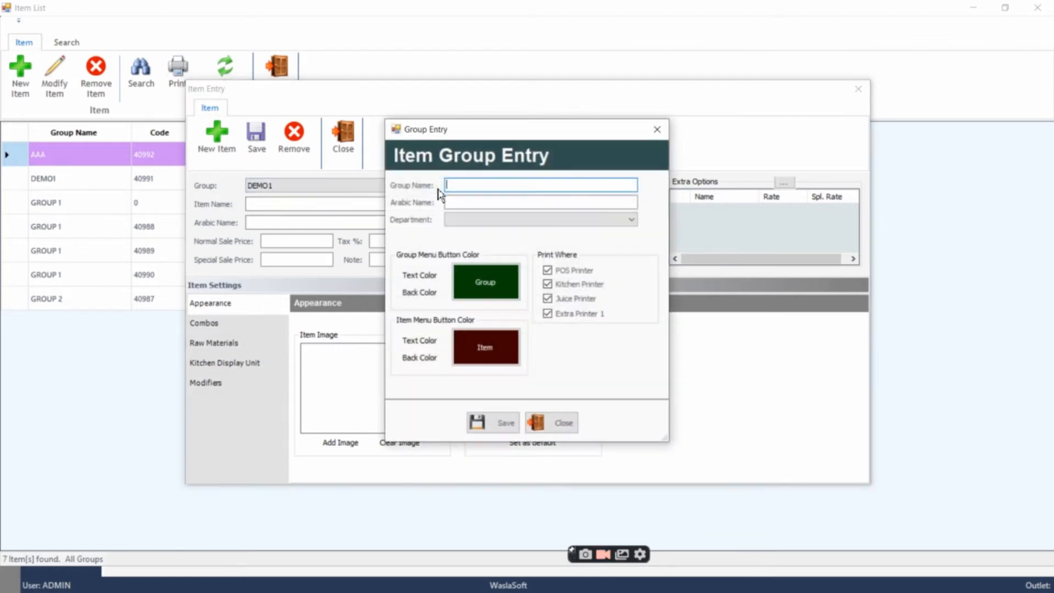
pyautogui.click(657, 129)
# Name the new item "juices"
pyautogui.click(301, 203)
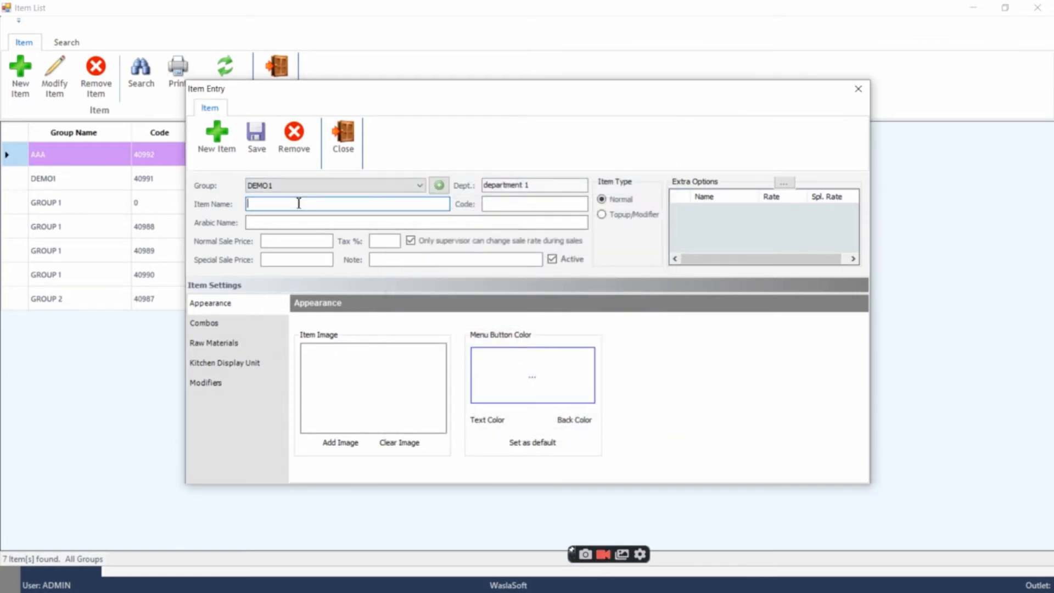
pyautogui.write('accc')
pyautogui.press('BackSpace')
pyautogui.press('BackSpace')
pyautogui.press('BackSpace')
pyautogui.press('BackSpace')
pyautogui.write('pa')
pyautogui.press('BackSpace')
pyautogui.press('BackSpace')
pyautogui.write('dr')
pyautogui.press('BackSpace')
pyautogui.press('BackSpace')
pyautogui.write('juices')
# Set the item's normal sale price to 23, special sale price to 34 and tax to 15%
pyautogui.click(256, 223)
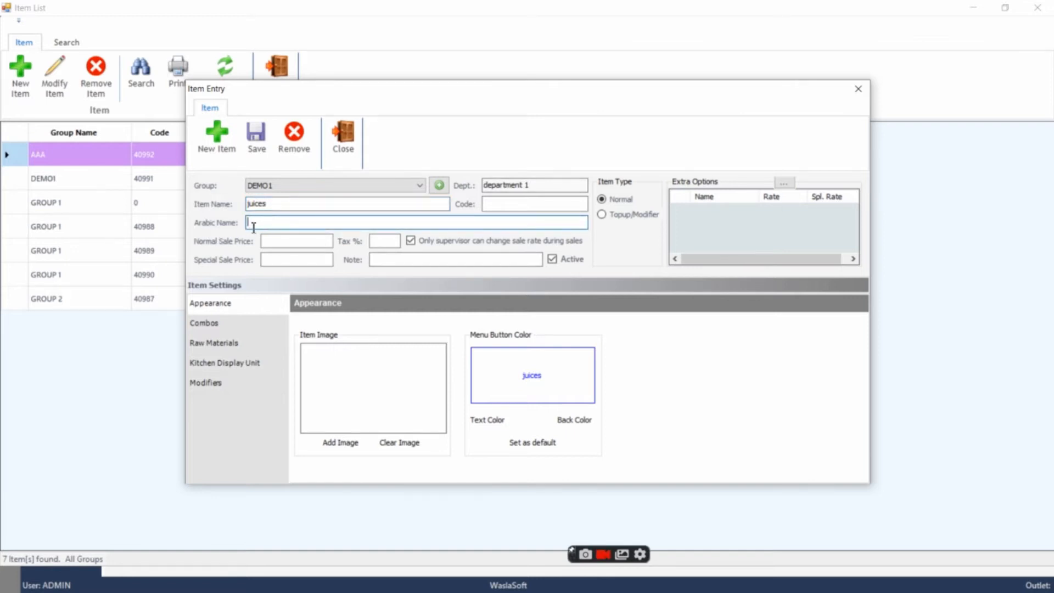
pyautogui.click(274, 240)
pyautogui.write('23')
pyautogui.click(296, 258)
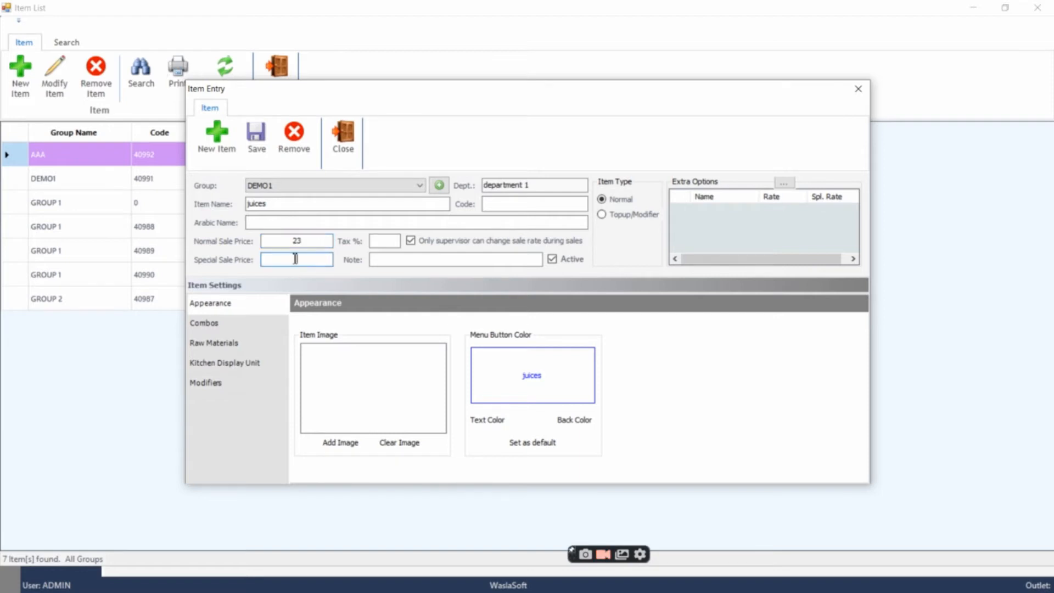
pyautogui.write('34')
pyautogui.click(392, 241)
pyautogui.write('15')
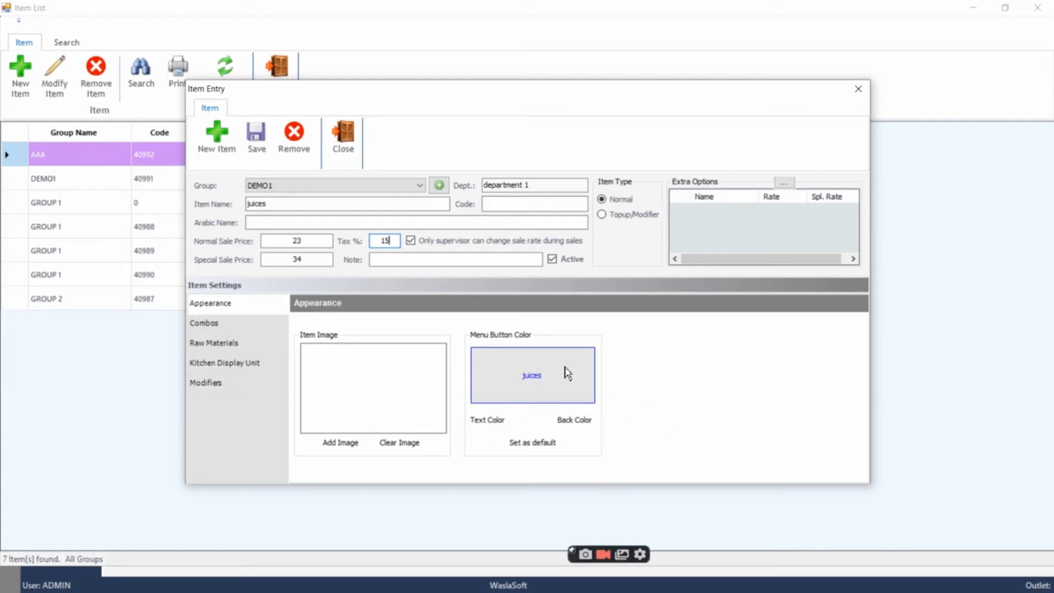
# Save the juices item, then close the item entry and leave the item list
pyautogui.click(255, 140)
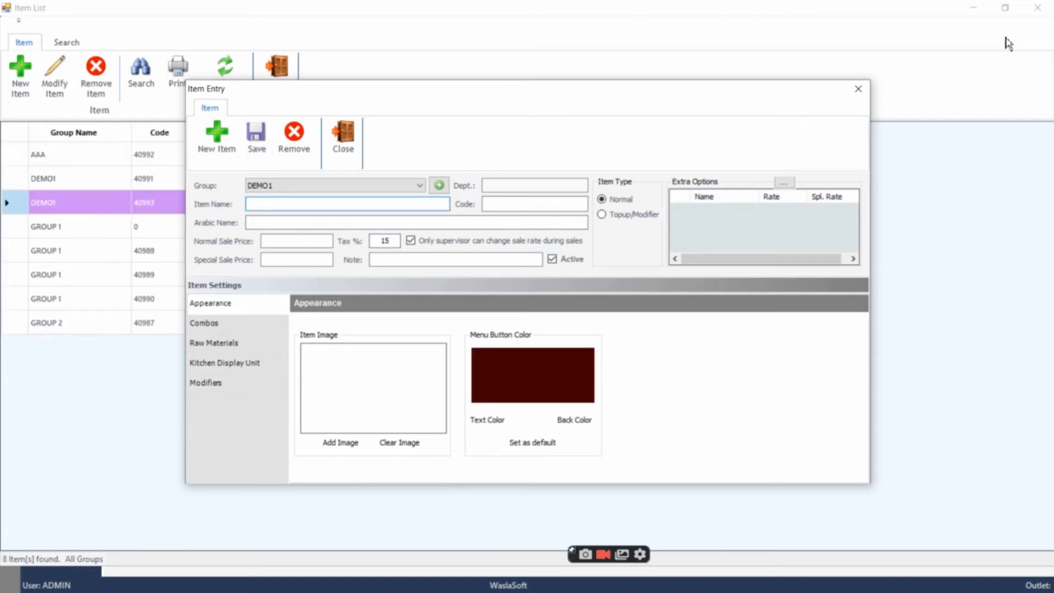
pyautogui.click(859, 93)
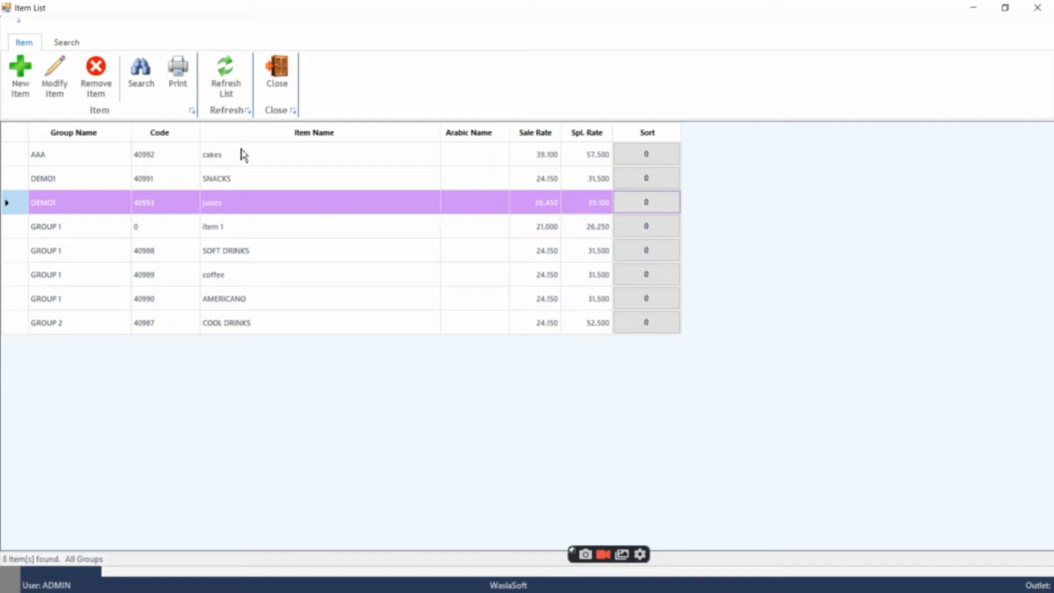
pyautogui.click(979, 8)
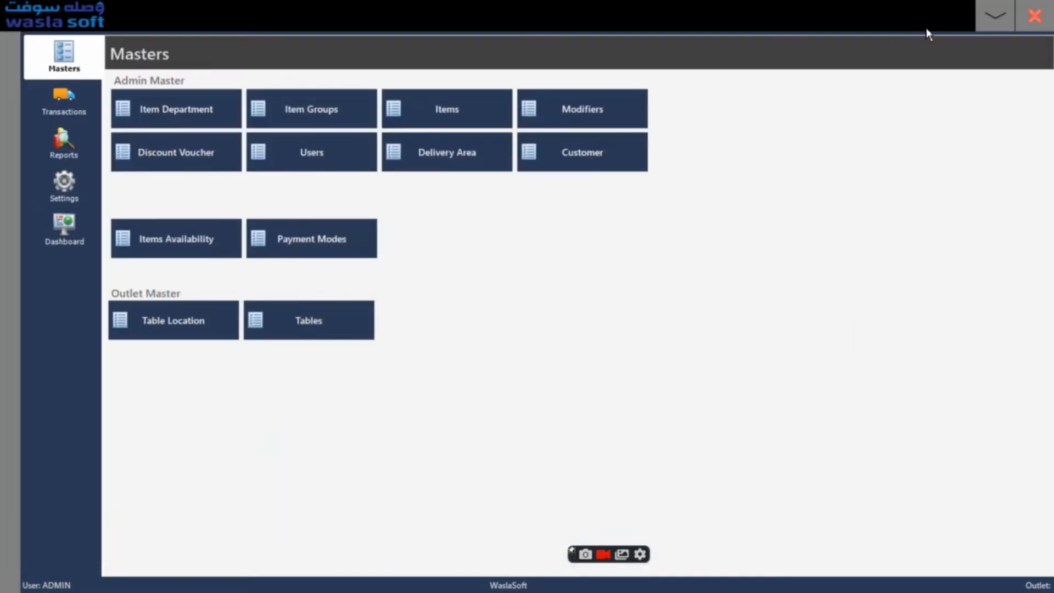
# Check the items of the AAA and DEMO1 groups in Point of Sales and return to the home screen
pyautogui.click(995, 15)
pyautogui.click(774, 102)
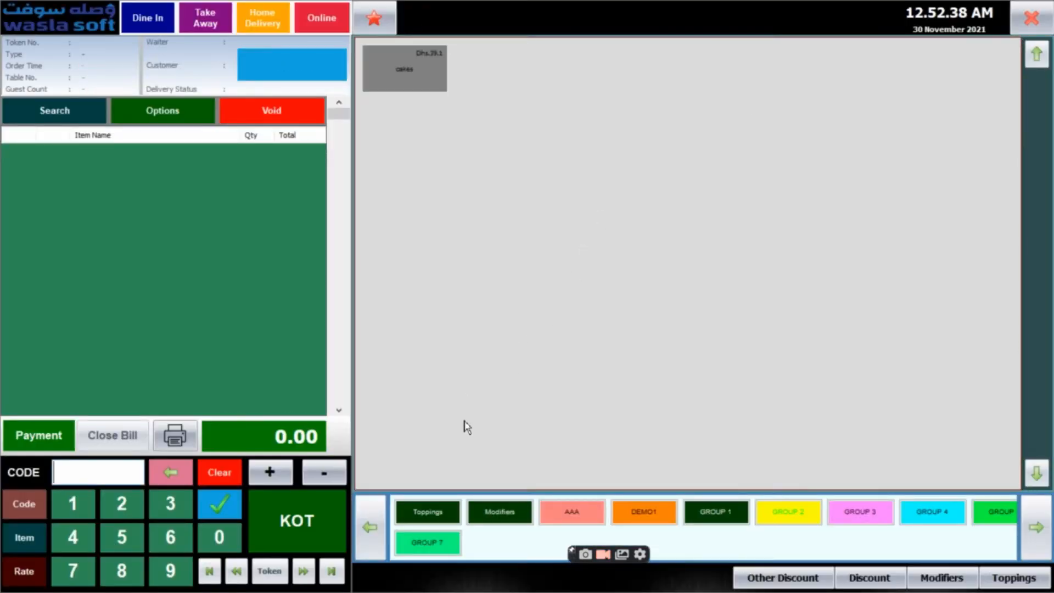
pyautogui.click(642, 516)
pyautogui.click(572, 513)
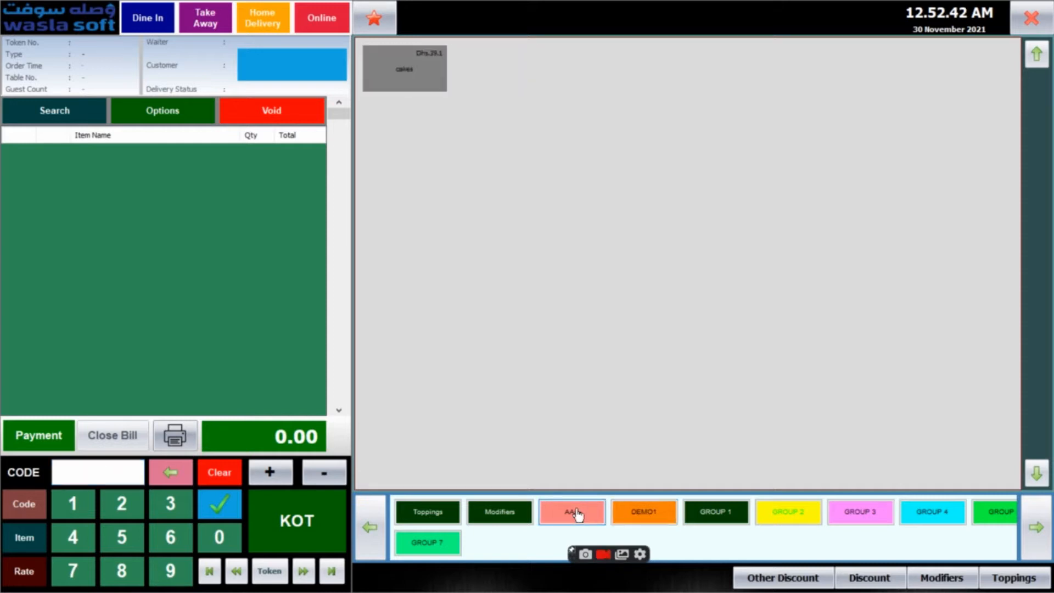
pyautogui.click(636, 516)
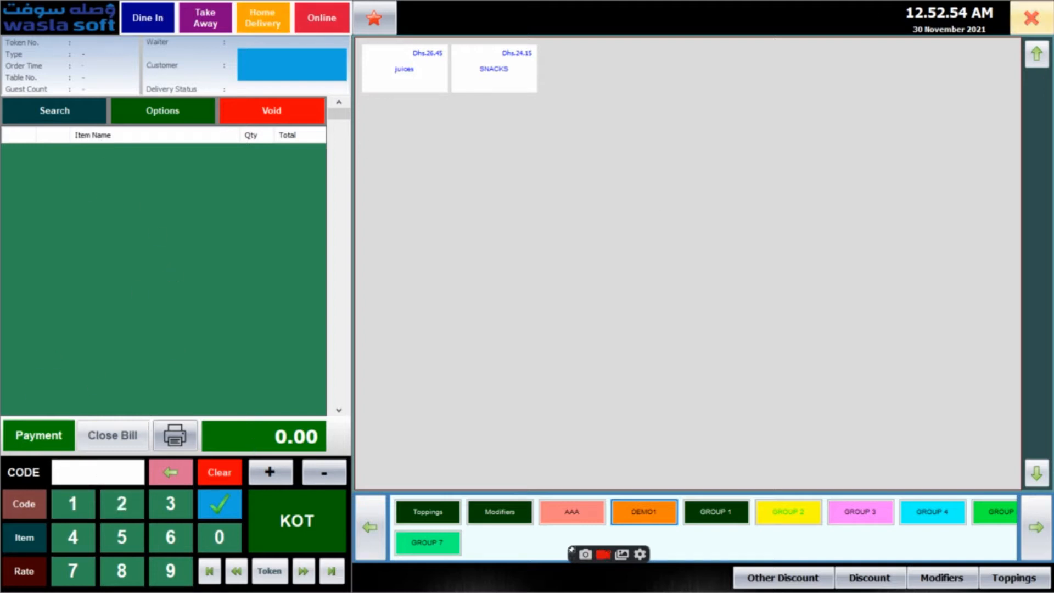
pyautogui.click(1032, 18)
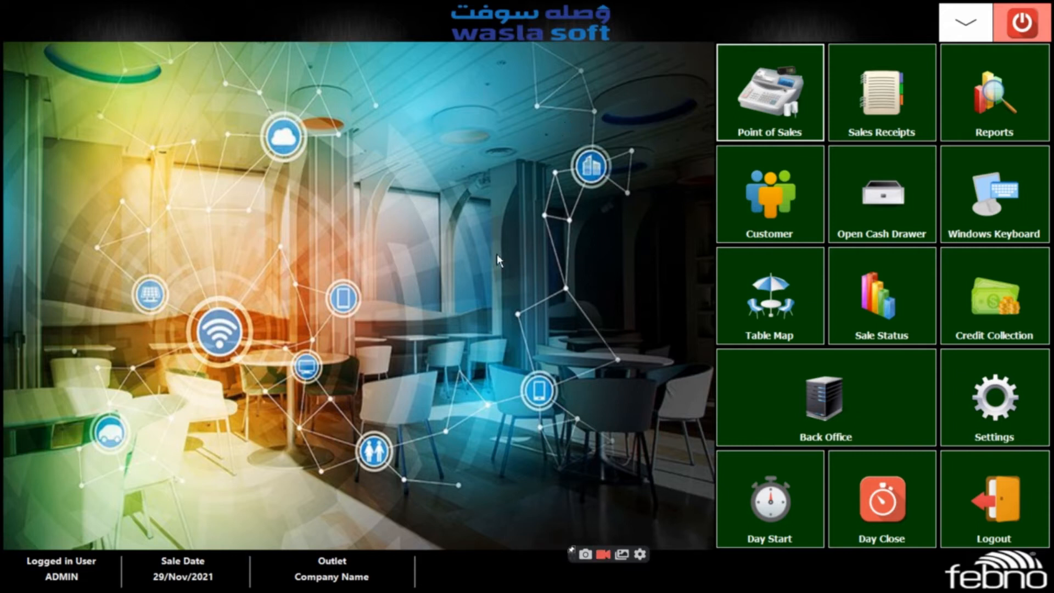
# Open a raw materials purchase entry from the Back Office inventory transactions
pyautogui.click(783, 401)
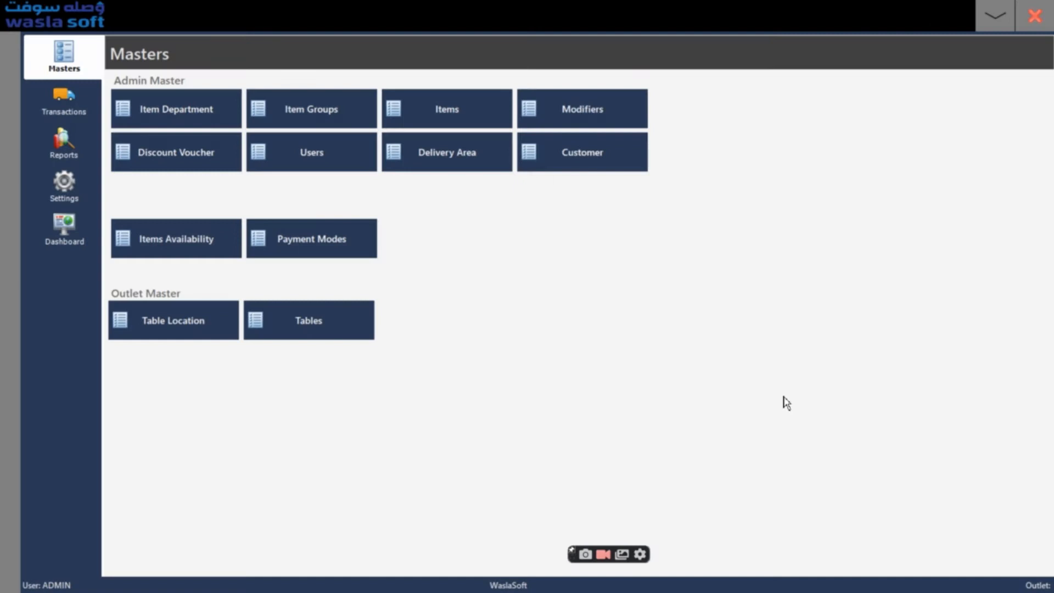
pyautogui.click(53, 101)
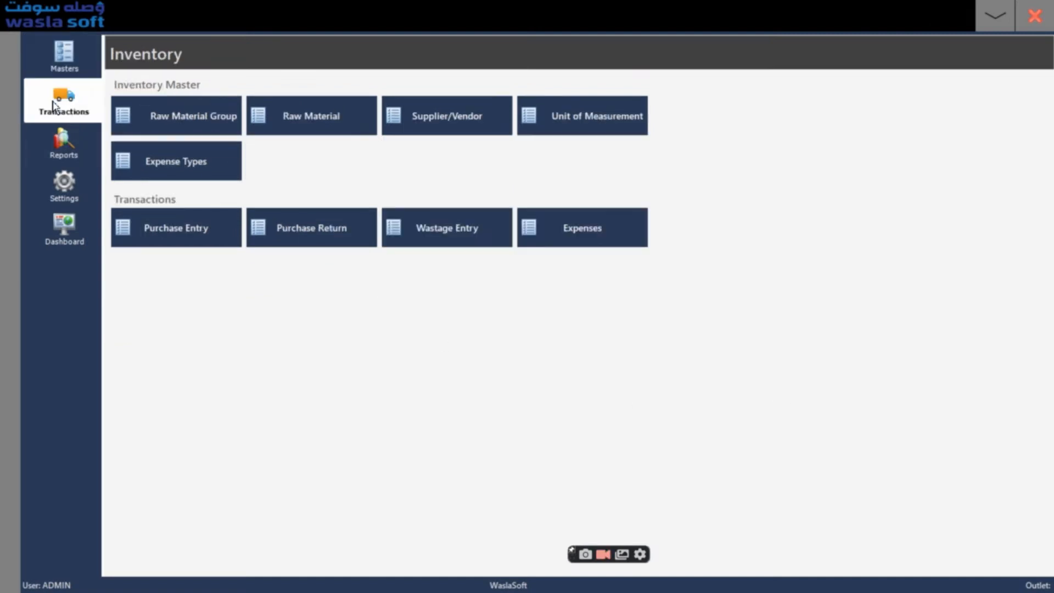
pyautogui.click(169, 234)
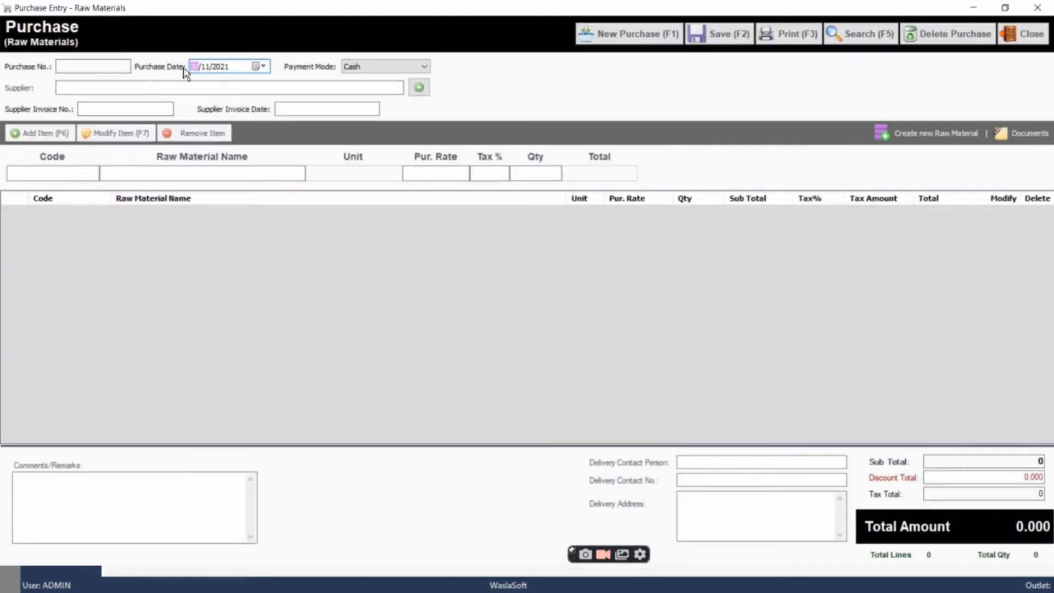
# View the purchase's payment mode choices and the supplier entry form, leaving both without changes
pyautogui.click(365, 71)
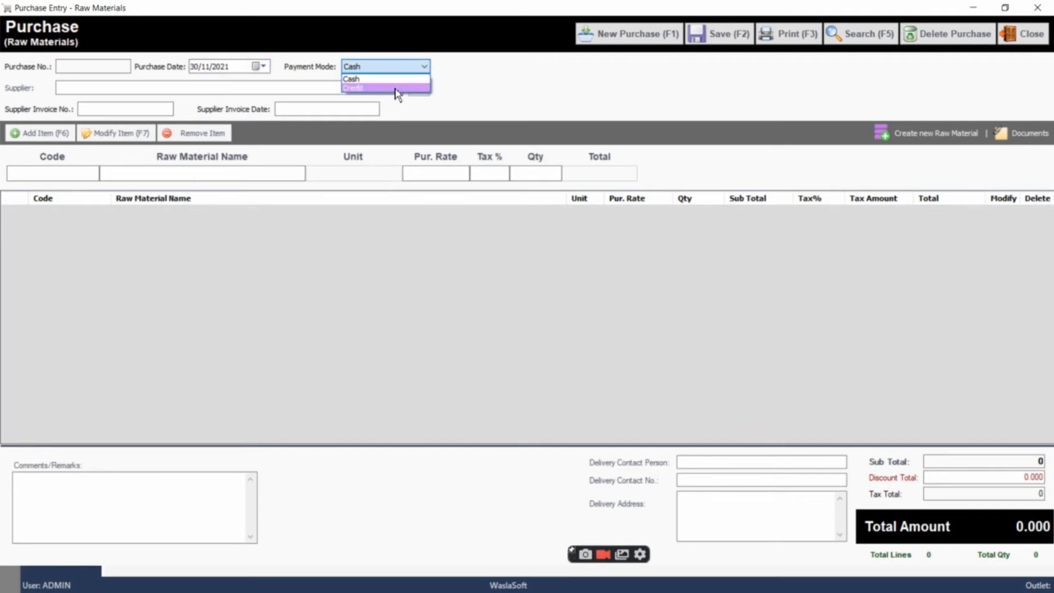
pyautogui.click(441, 81)
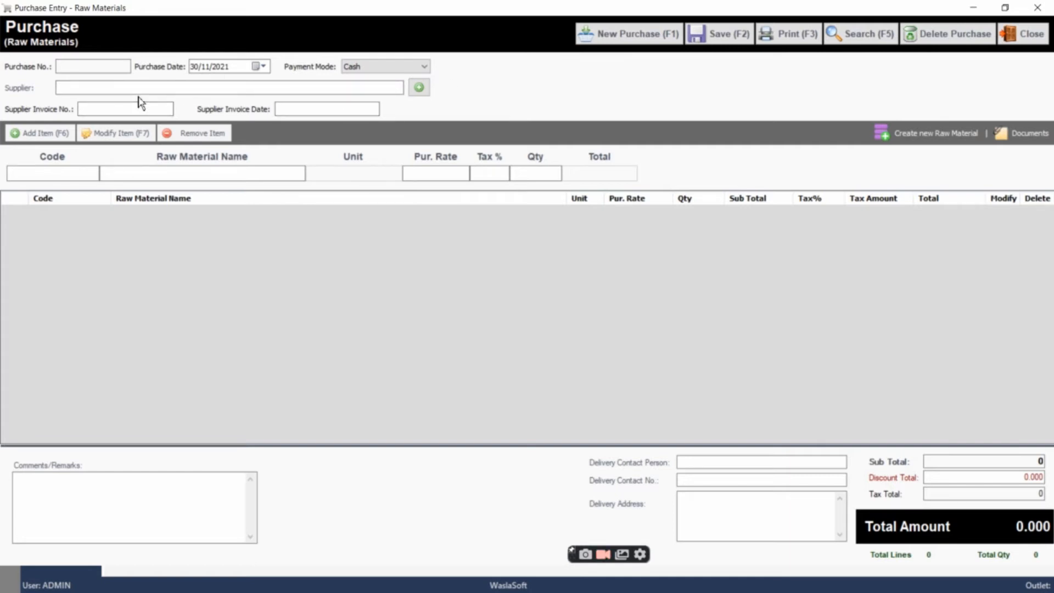
pyautogui.click(189, 87)
pyautogui.click(420, 88)
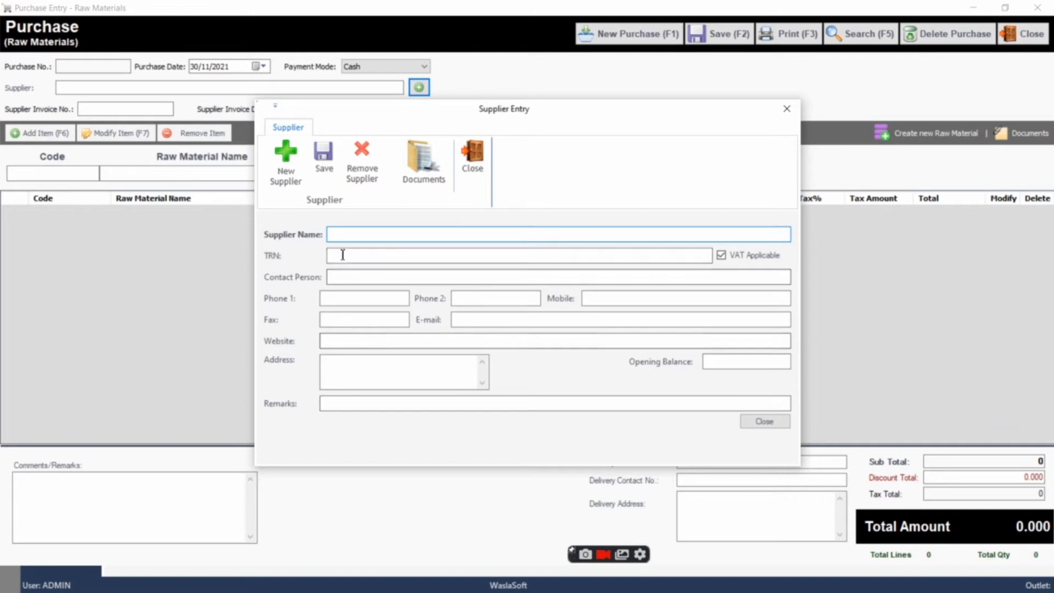
pyautogui.click(787, 109)
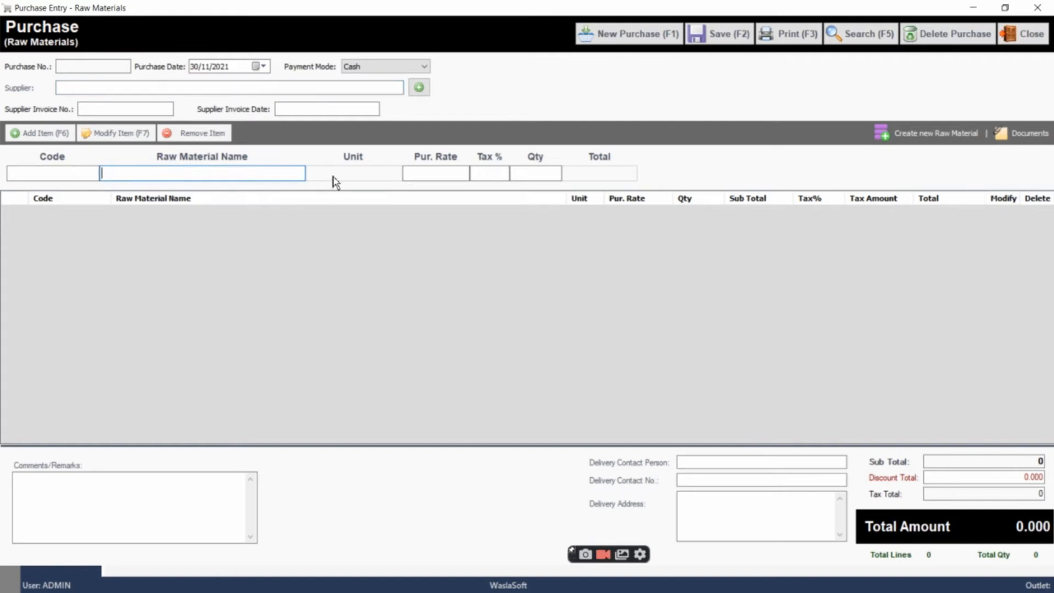
# Review the raw material line's purchase rate, tax and quantity fields and the purchase's tax total
pyautogui.click(445, 174)
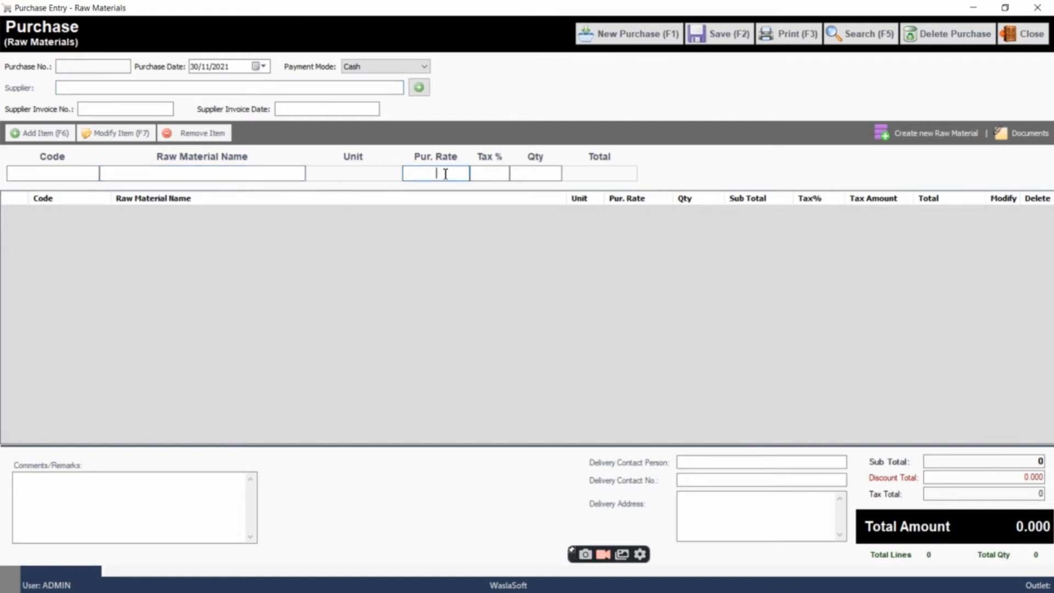
pyautogui.click(485, 173)
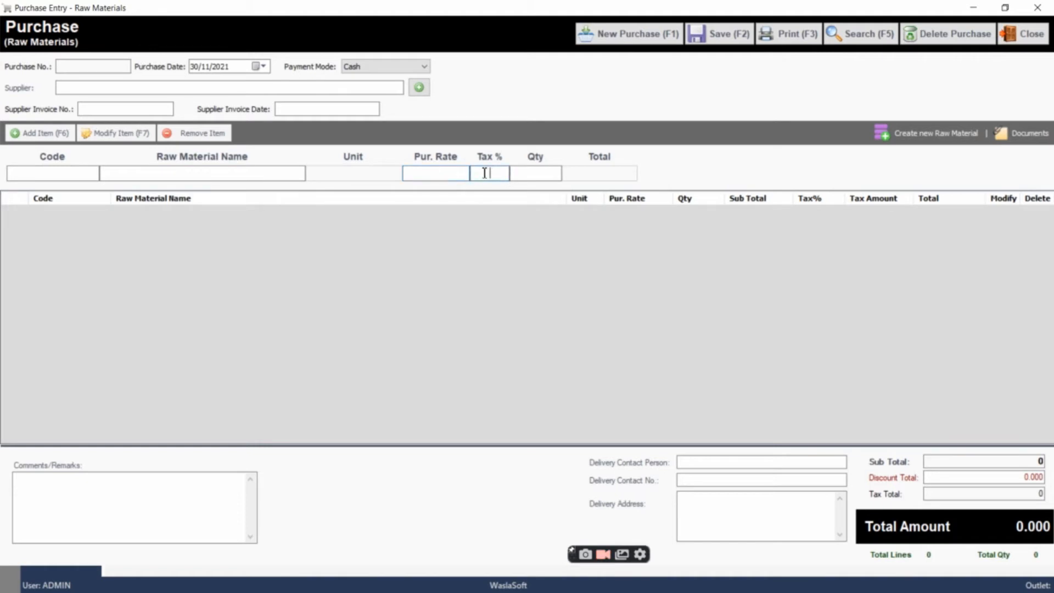
pyautogui.click(533, 172)
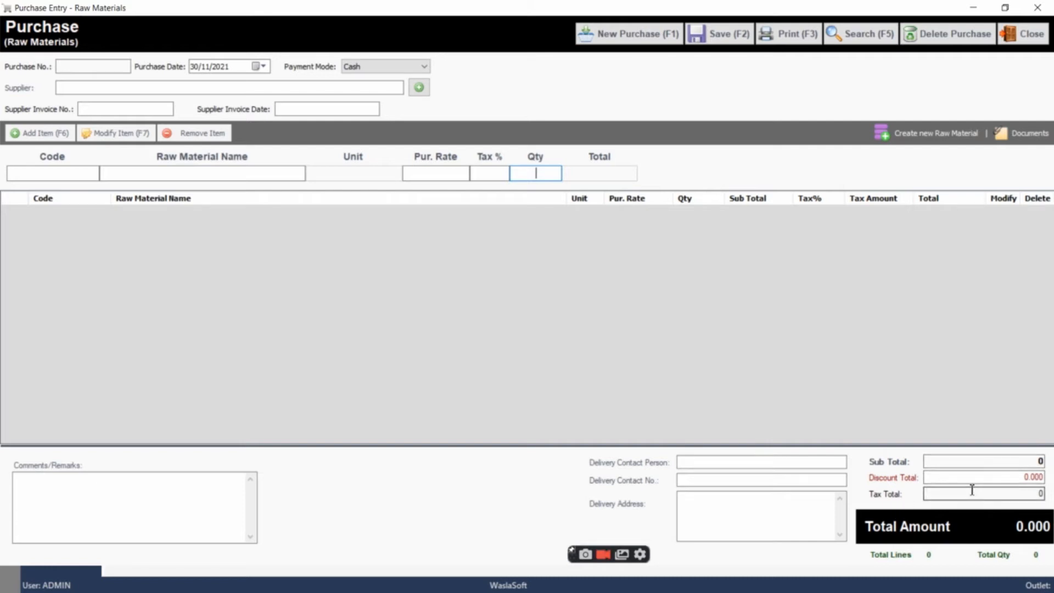
pyautogui.click(954, 495)
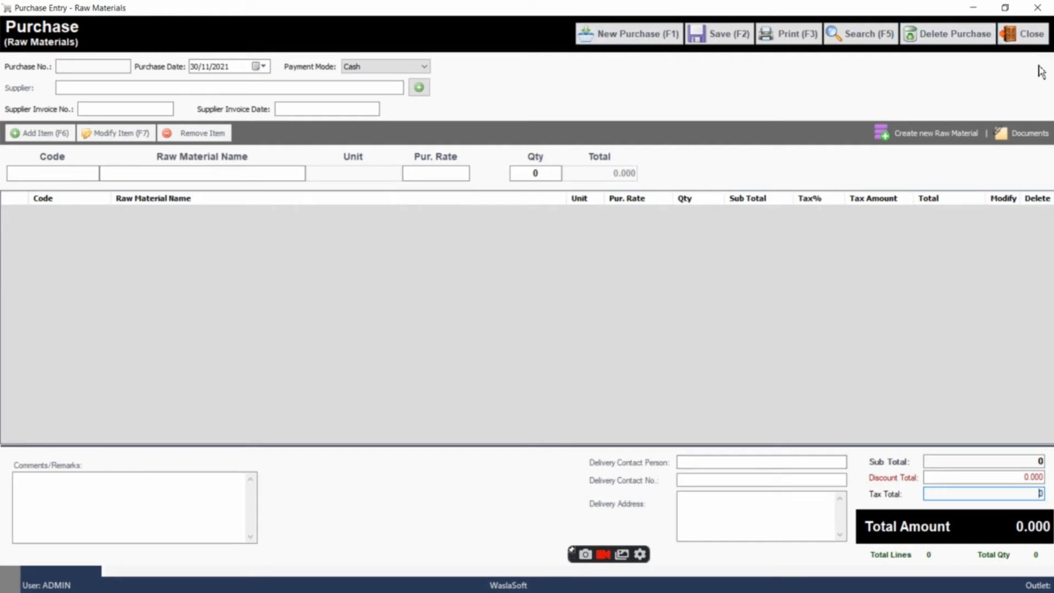
# Close the purchase entry without saving the changes
pyautogui.click(1026, 33)
pyautogui.click(504, 337)
pyautogui.click(553, 336)
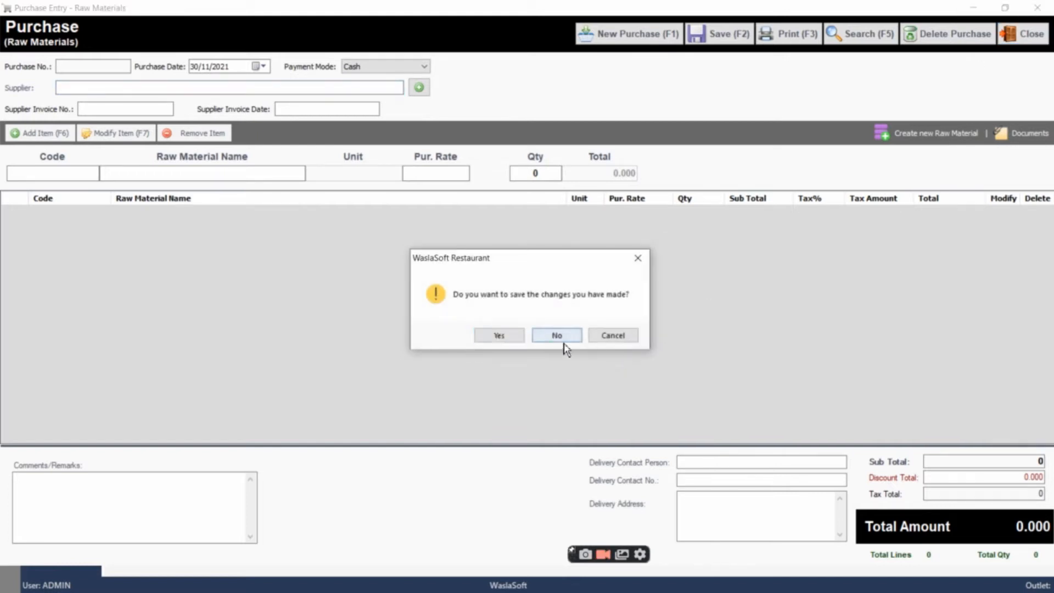
# Discard the purchase entry's changes and open a raw materials purchase return entry
pyautogui.click(560, 338)
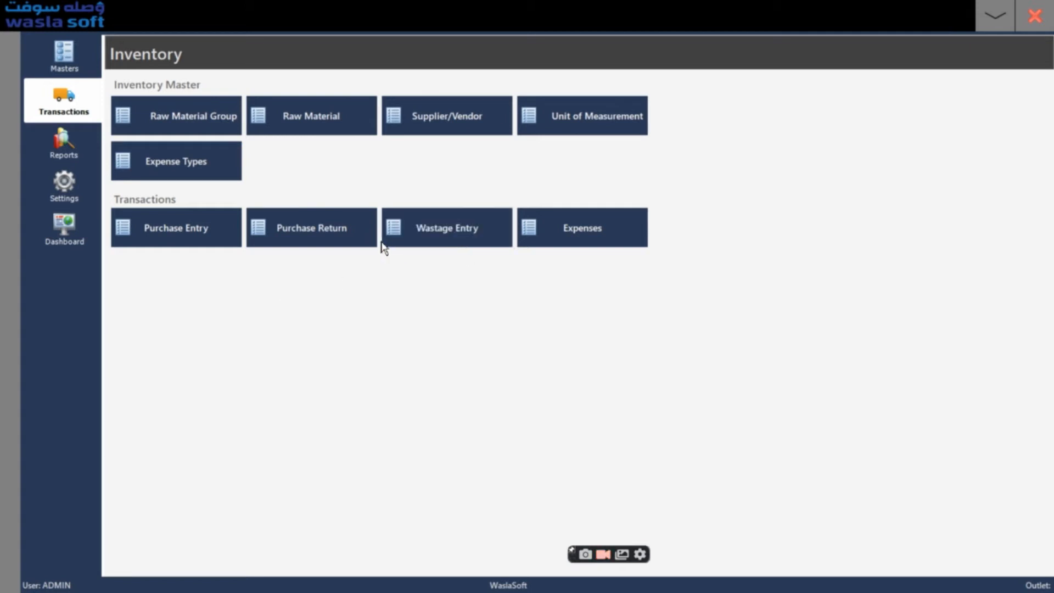
pyautogui.click(318, 239)
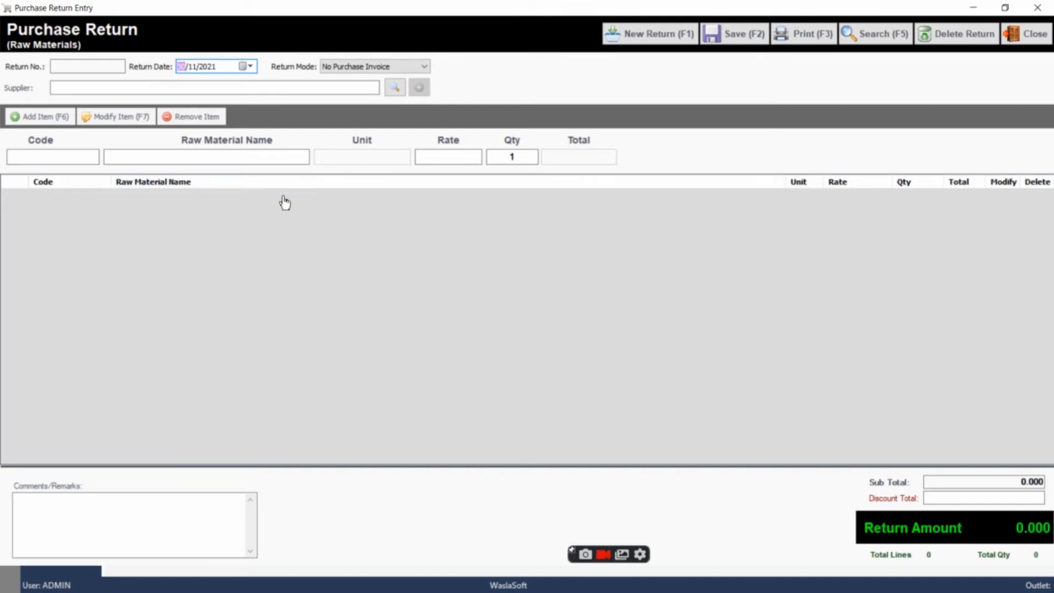
pyautogui.press('Tab')
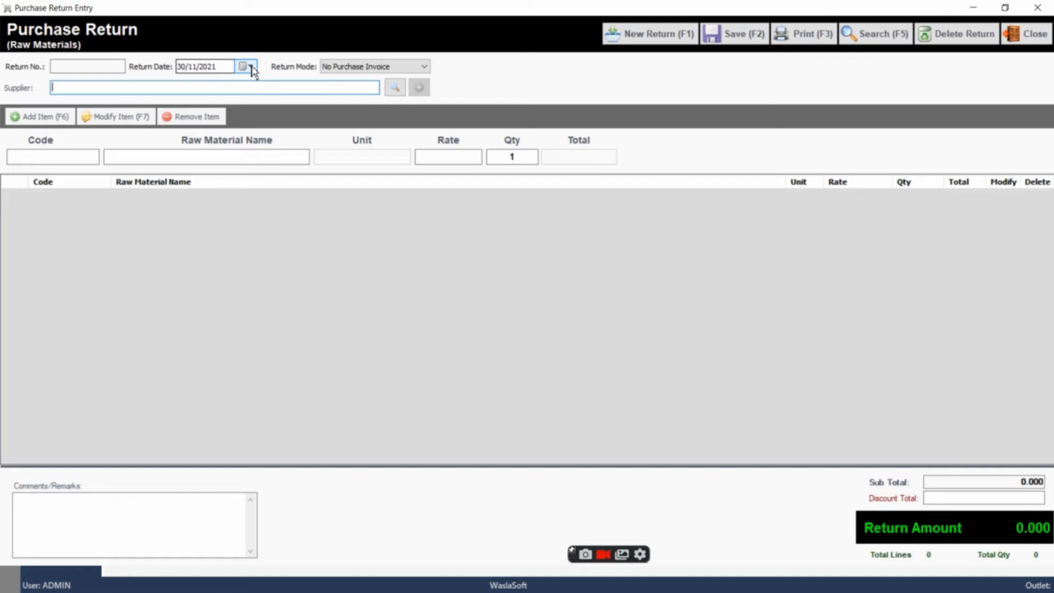
# Switch the return mode to With Purchase Invoice to view its invoice fields, and restore No Purchase Invoice
pyautogui.click(356, 67)
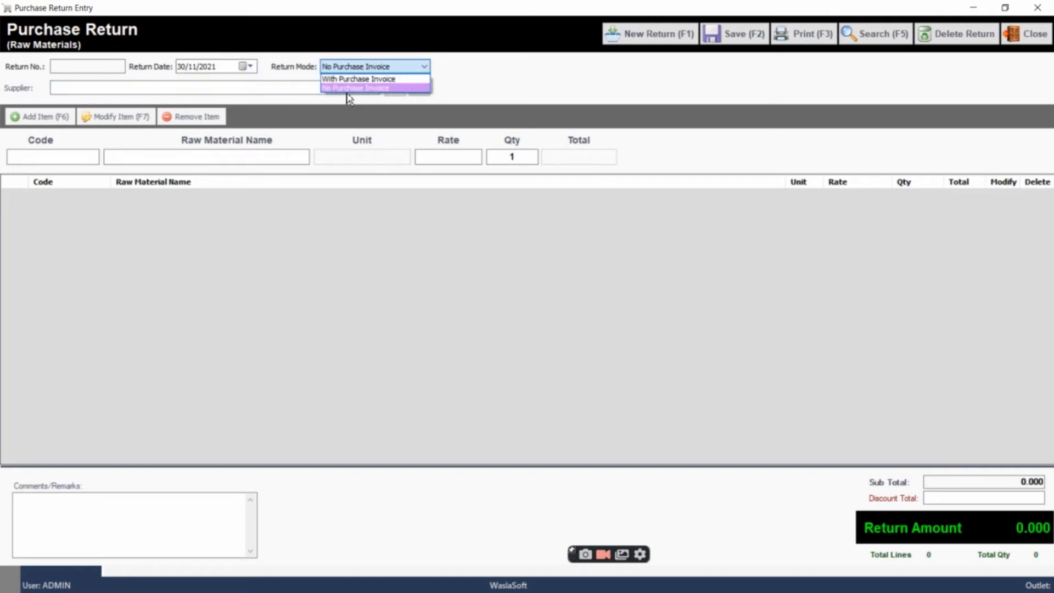
pyautogui.click(354, 79)
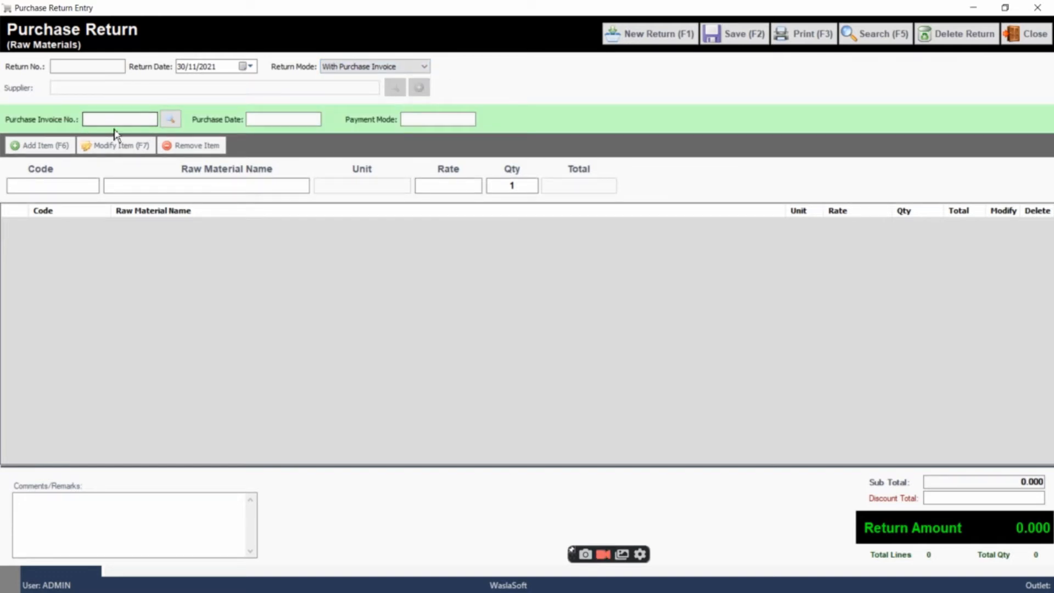
pyautogui.click(428, 70)
pyautogui.click(401, 87)
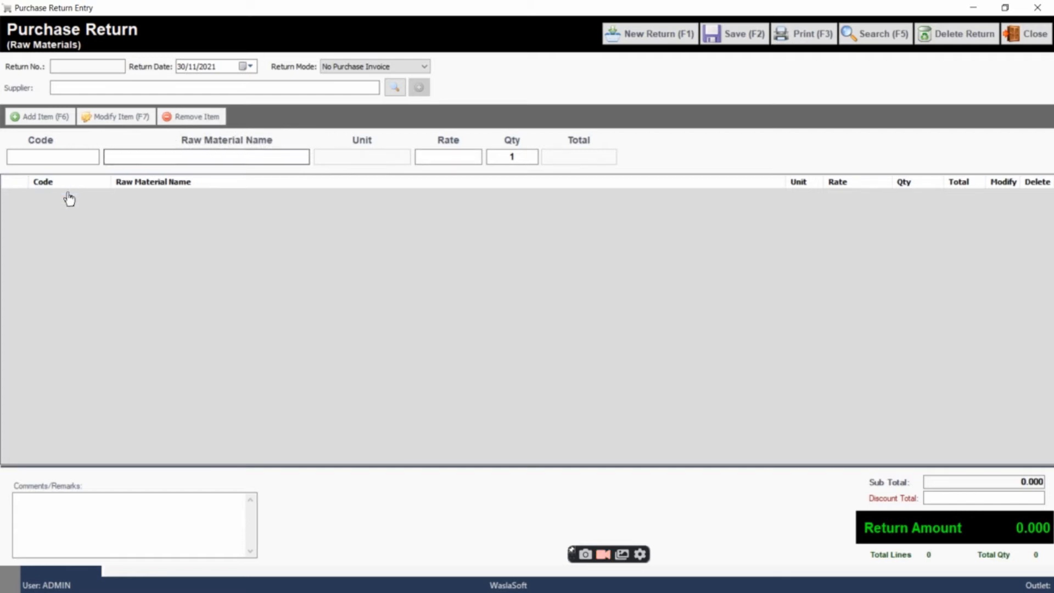
# Review the purchase return's raw material name, rate, quantity and remarks fields
pyautogui.click(195, 156)
pyautogui.click(449, 157)
pyautogui.click(496, 157)
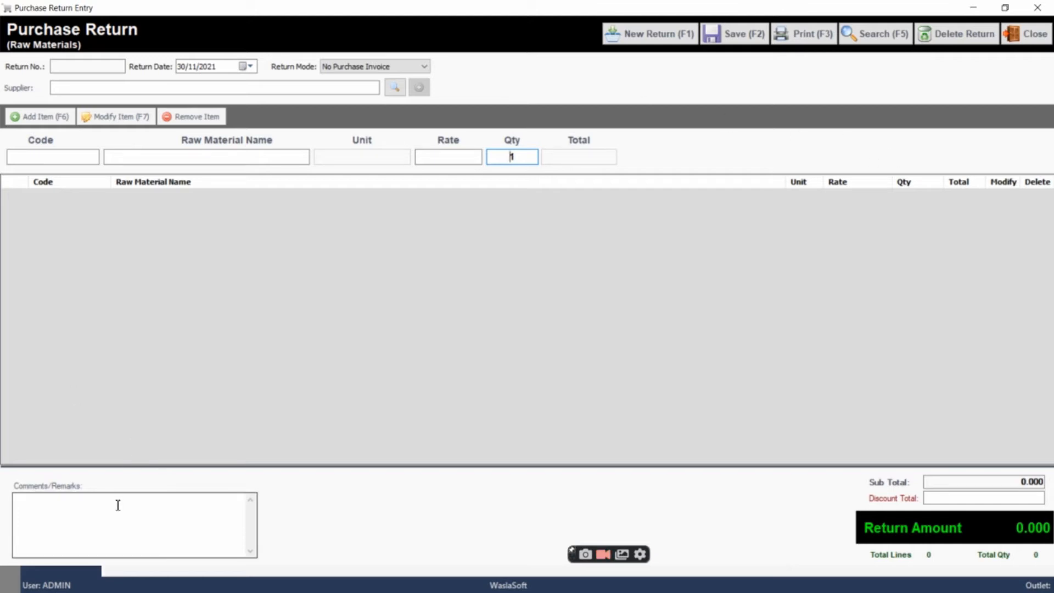
pyautogui.click(91, 504)
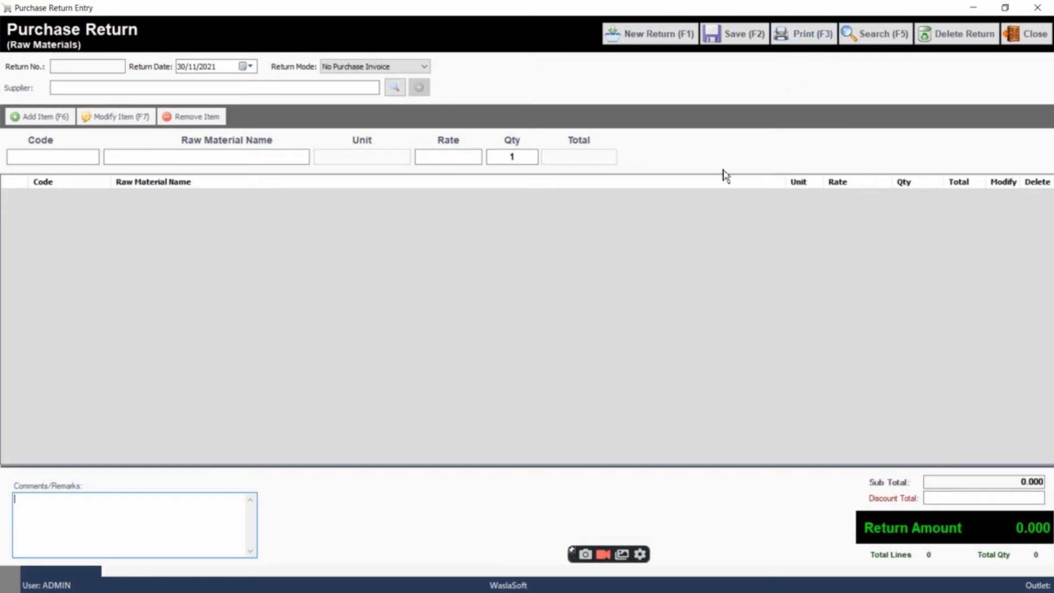
# Try to save the empty purchase return on closing, and close it without saving
pyautogui.click(1026, 34)
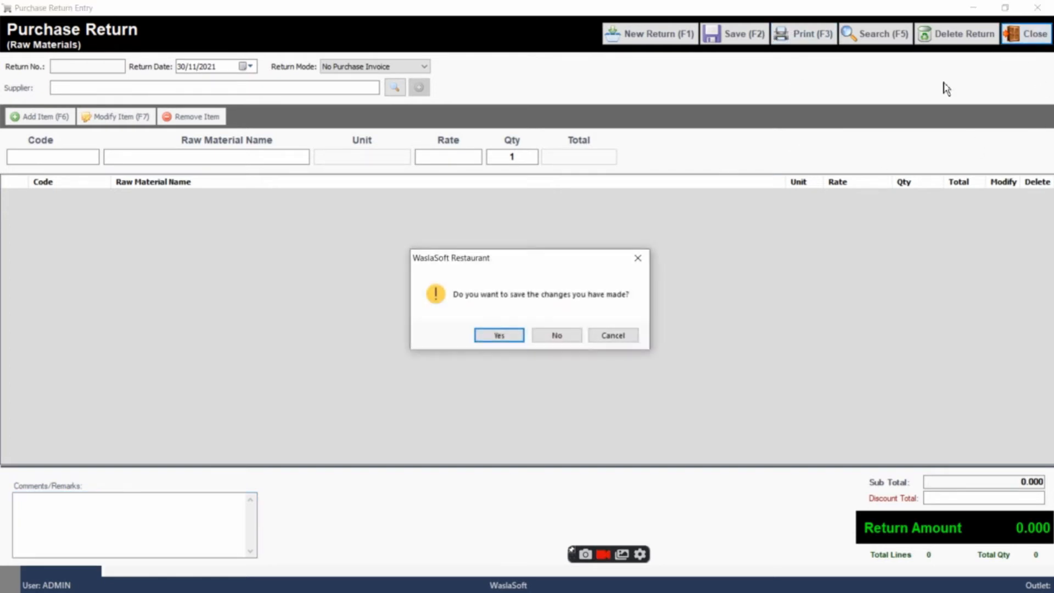
pyautogui.click(499, 337)
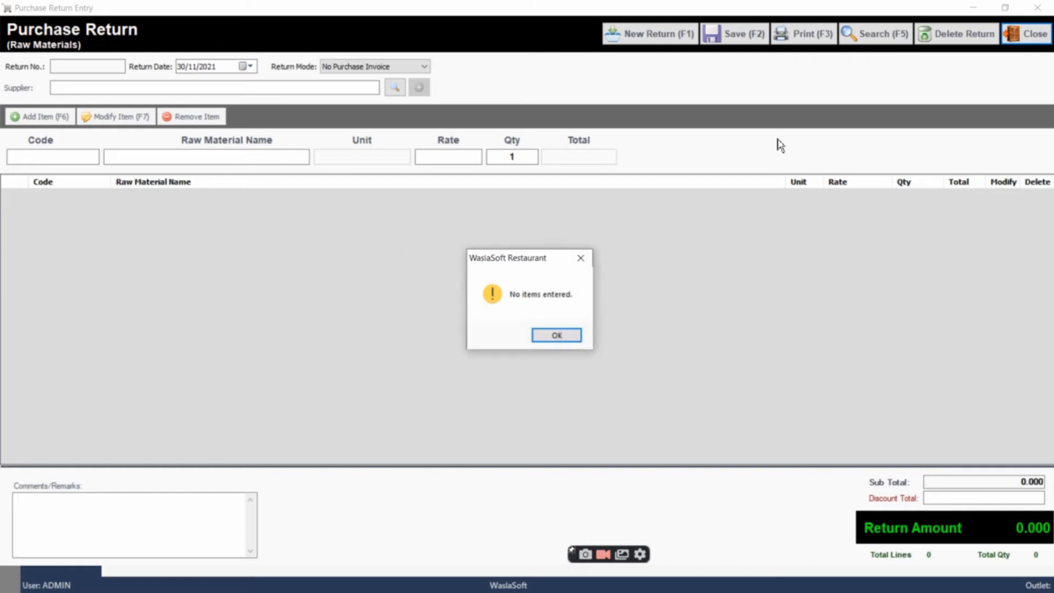
pyautogui.click(556, 335)
pyautogui.click(1038, 8)
pyautogui.click(557, 336)
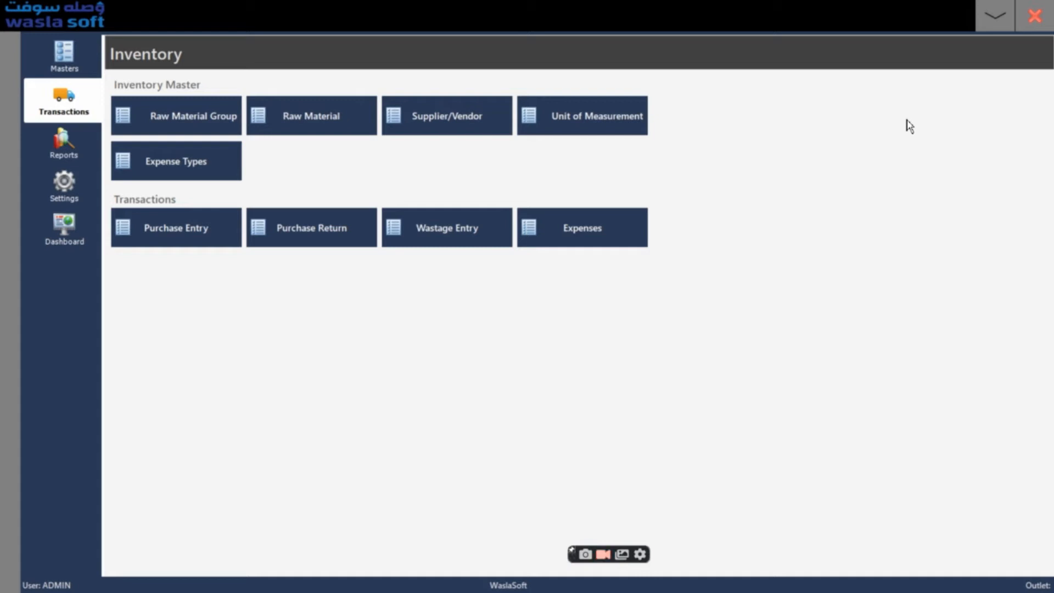
# Return to the Back Office masters from the main menu and open the discount voucher list
pyautogui.click(995, 15)
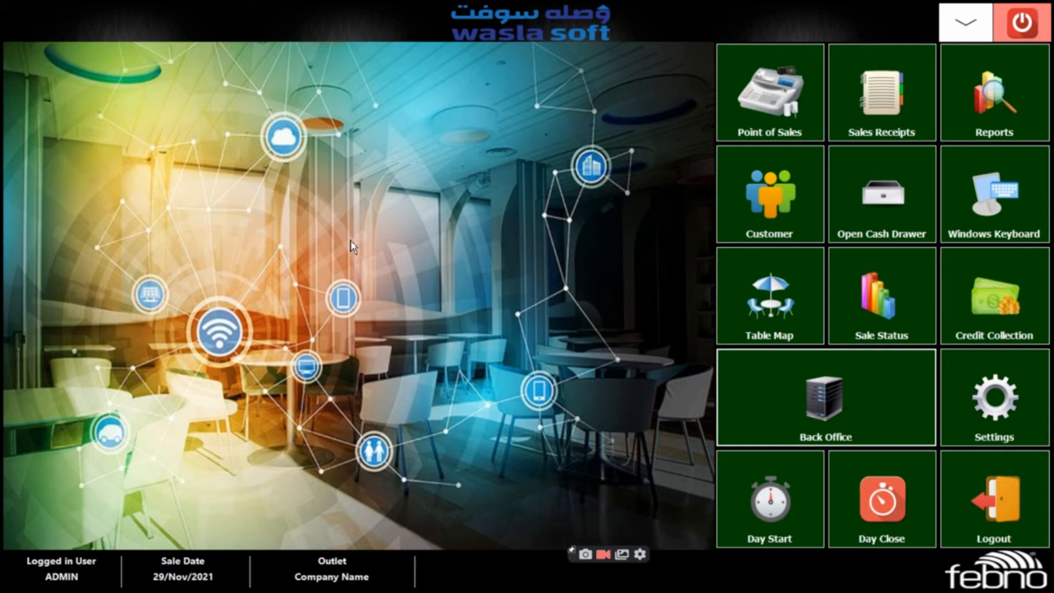
pyautogui.click(789, 375)
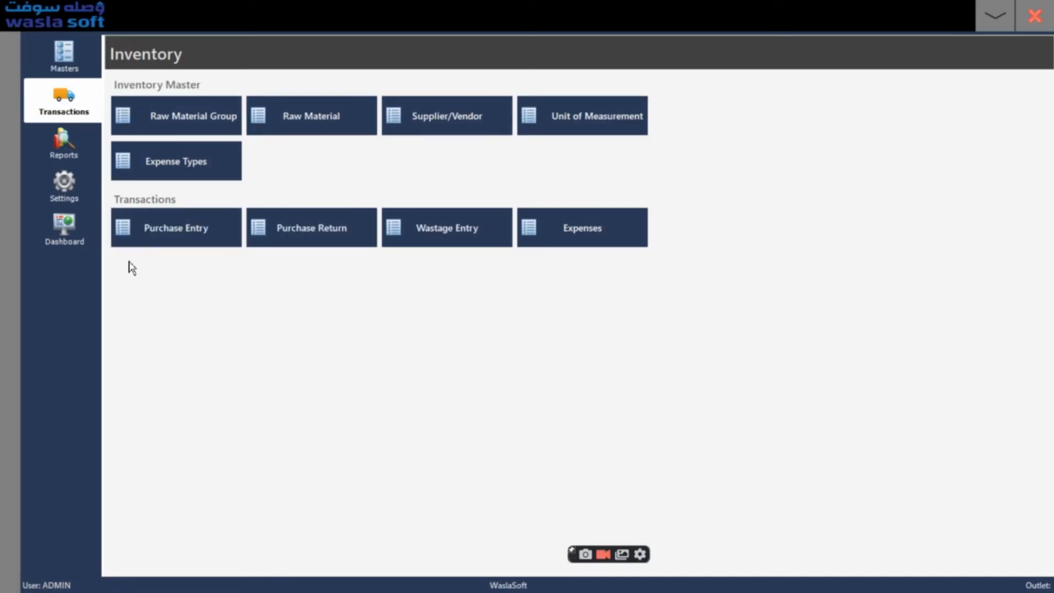
pyautogui.click(51, 48)
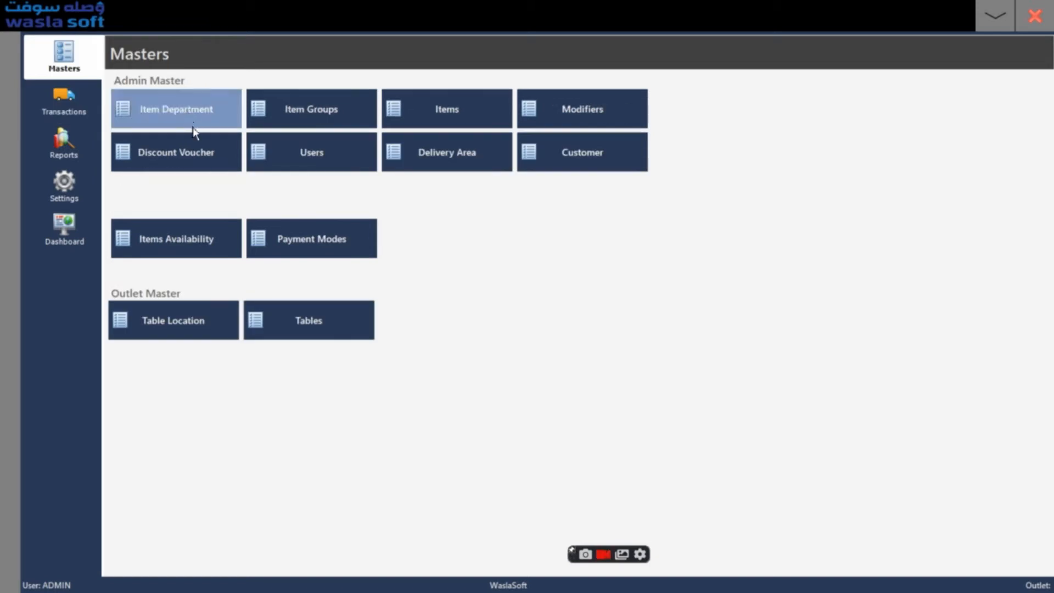
pyautogui.click(204, 162)
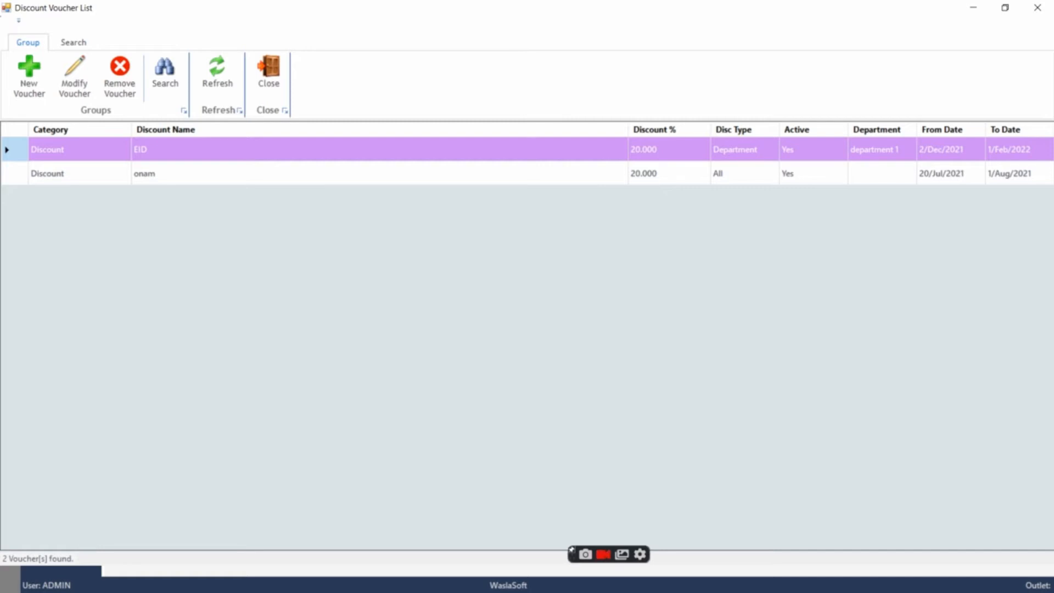
# Create a new voucher in the Discount category, name it xmas and make it active
pyautogui.click(34, 82)
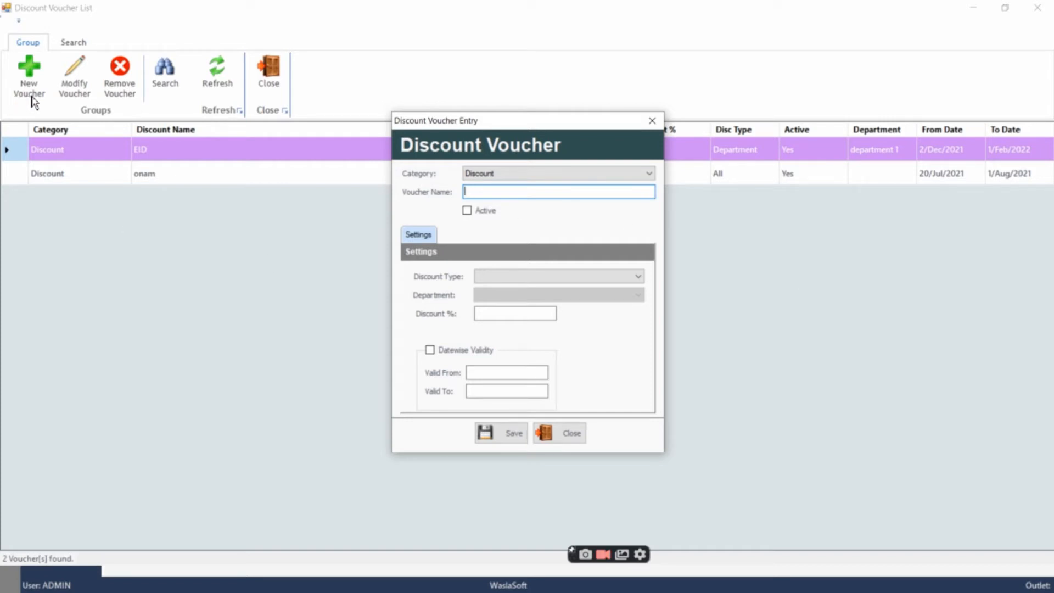
pyautogui.click(497, 177)
pyautogui.click(500, 184)
pyautogui.click(510, 189)
pyautogui.click(468, 210)
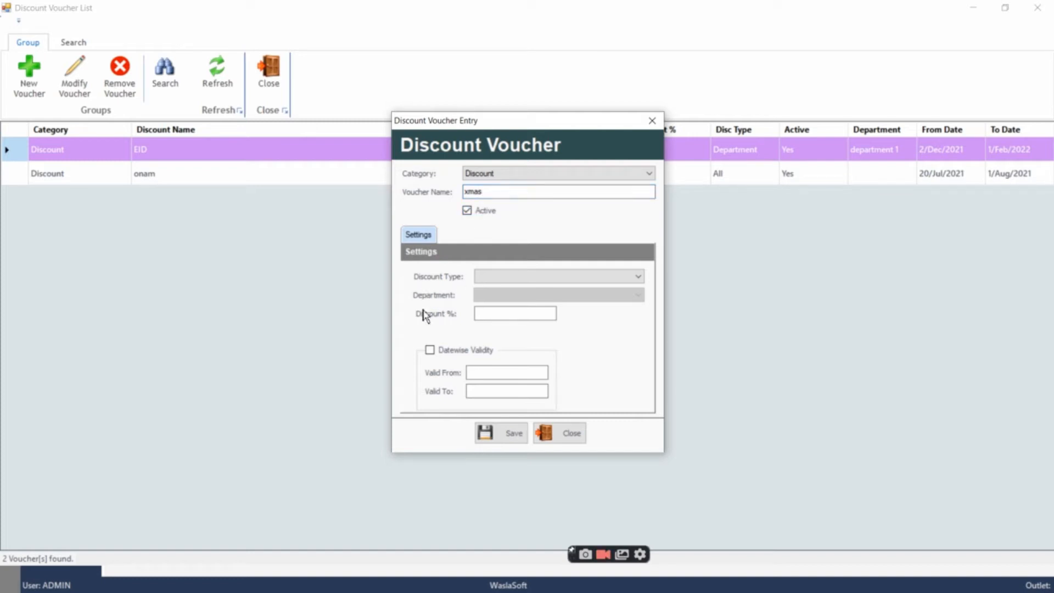
# View the department choices for a Department discount and set the xmas voucher's discount type to All
pyautogui.click(478, 279)
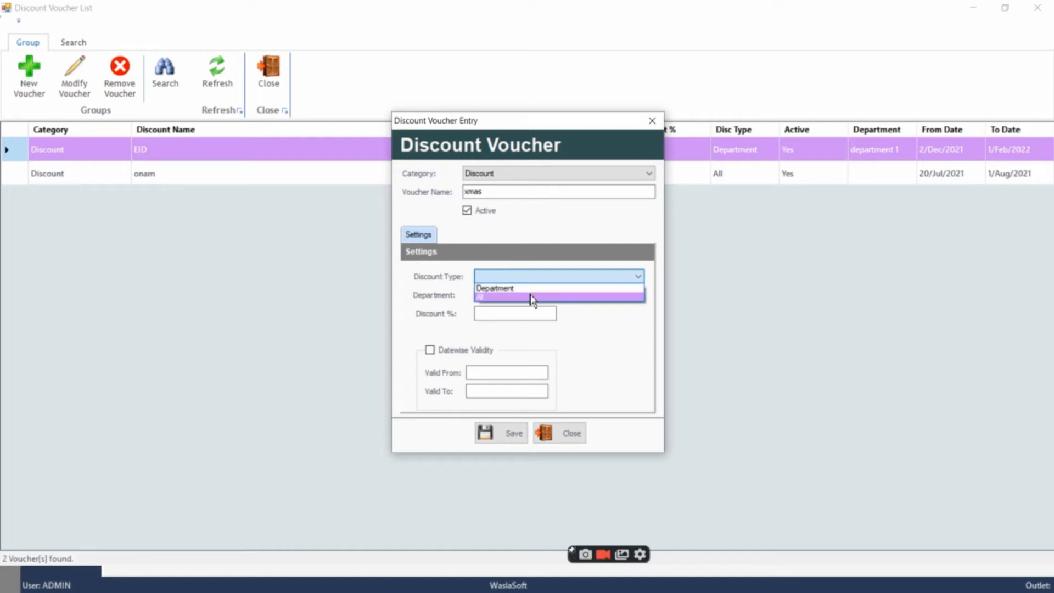
pyautogui.click(532, 299)
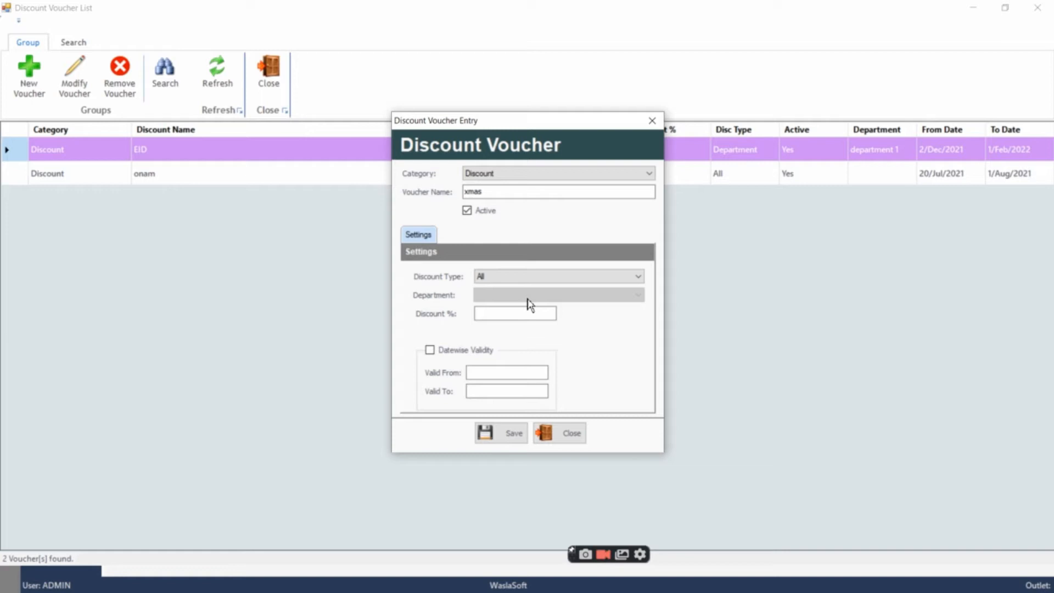
pyautogui.click(542, 279)
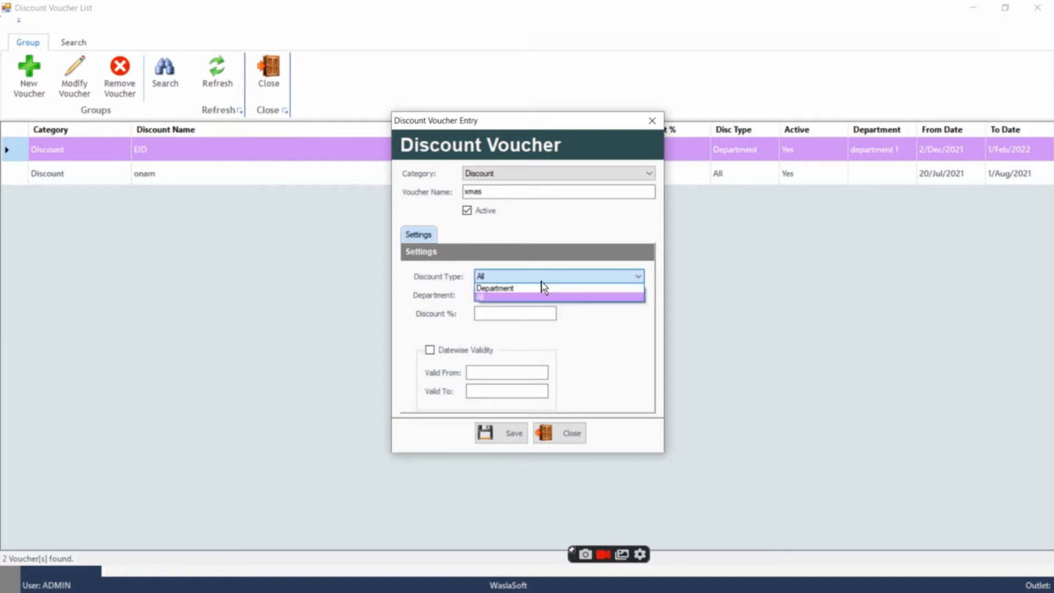
pyautogui.click(542, 296)
pyautogui.click(541, 295)
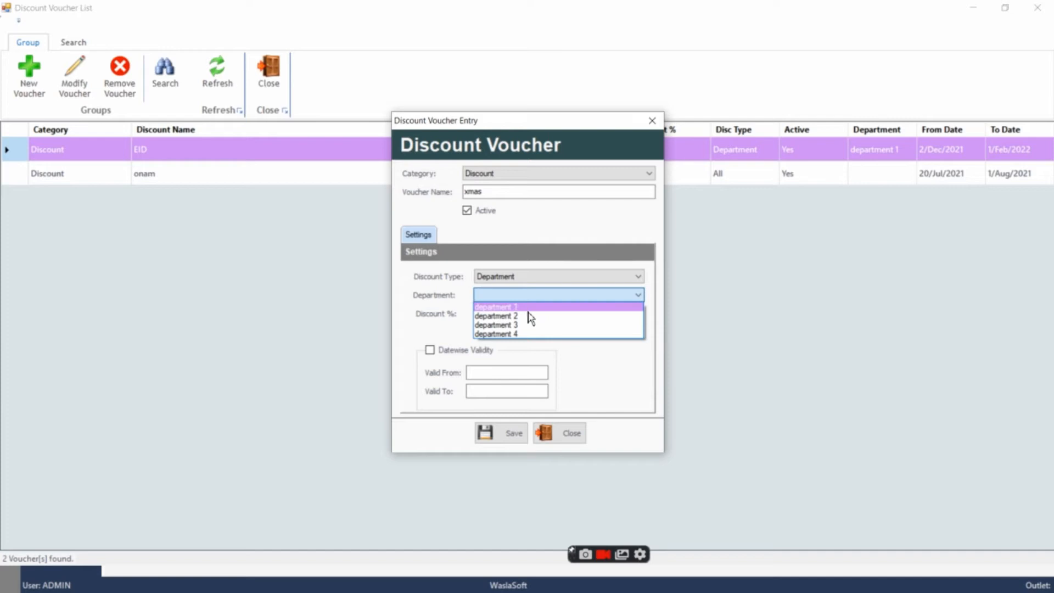
pyautogui.click(532, 279)
pyautogui.click(532, 279)
pyautogui.click(516, 297)
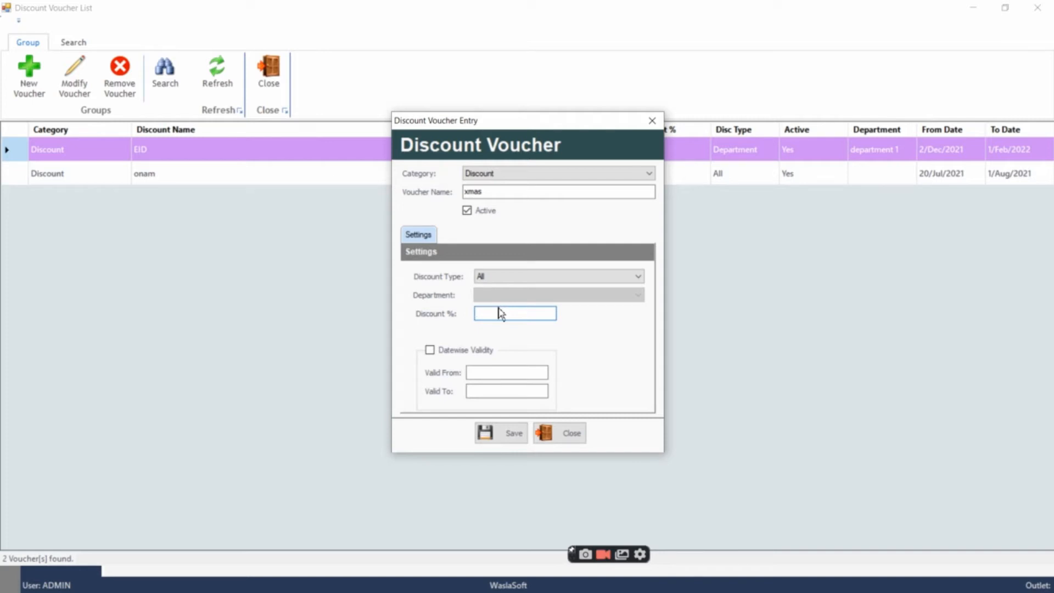
# Set the voucher's discount to 25% and save it without datewise validity
pyautogui.write('25')
pyautogui.click(481, 372)
pyautogui.click(490, 390)
pyautogui.click(430, 349)
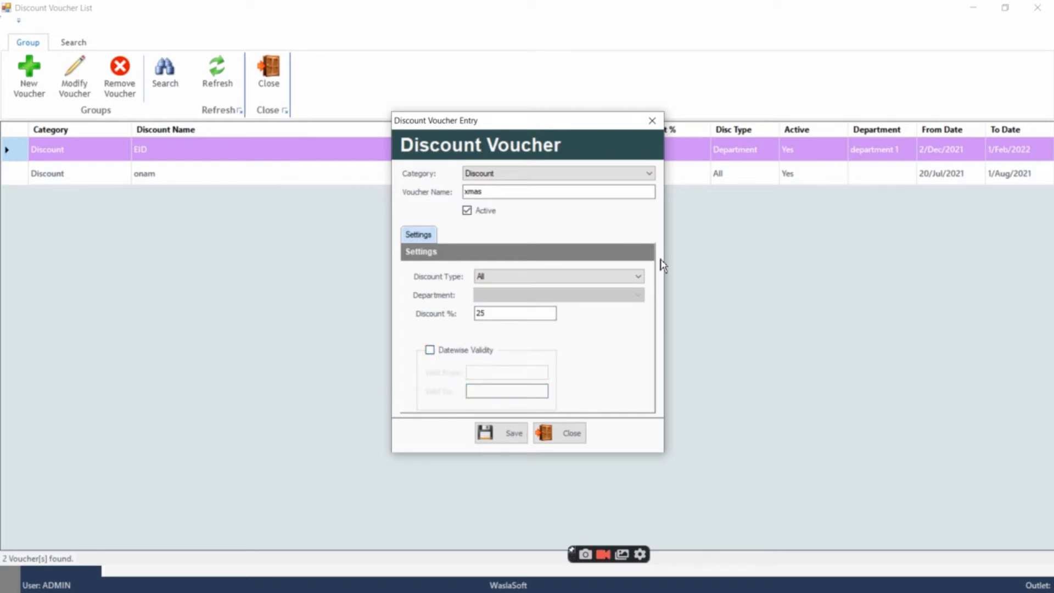
pyautogui.click(513, 438)
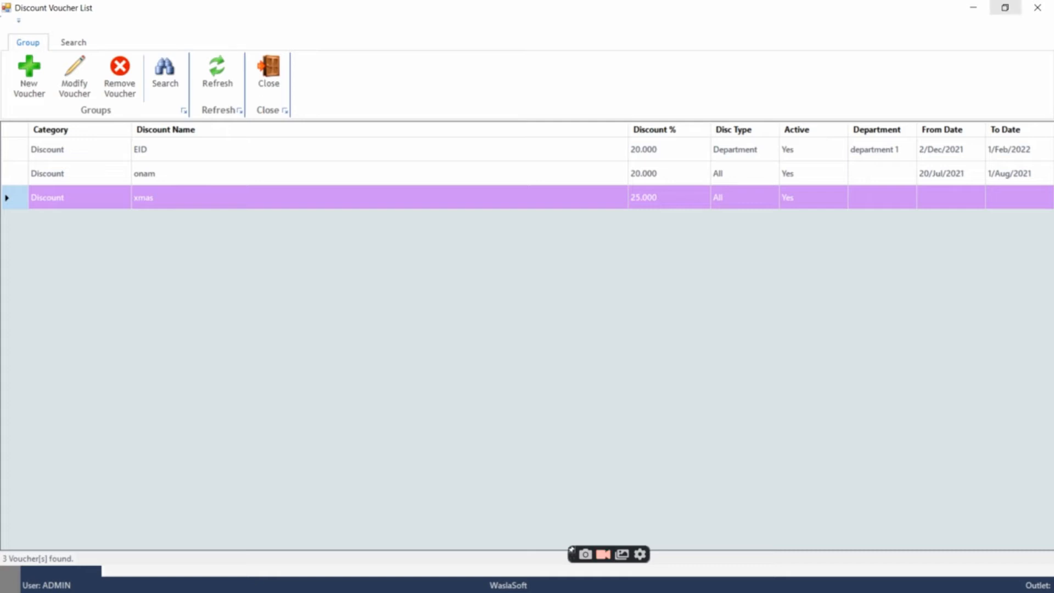
# Examine the discount option on the Point of Sales billing screen and return to the main menu
pyautogui.click(973, 9)
pyautogui.click(985, 17)
pyautogui.click(766, 95)
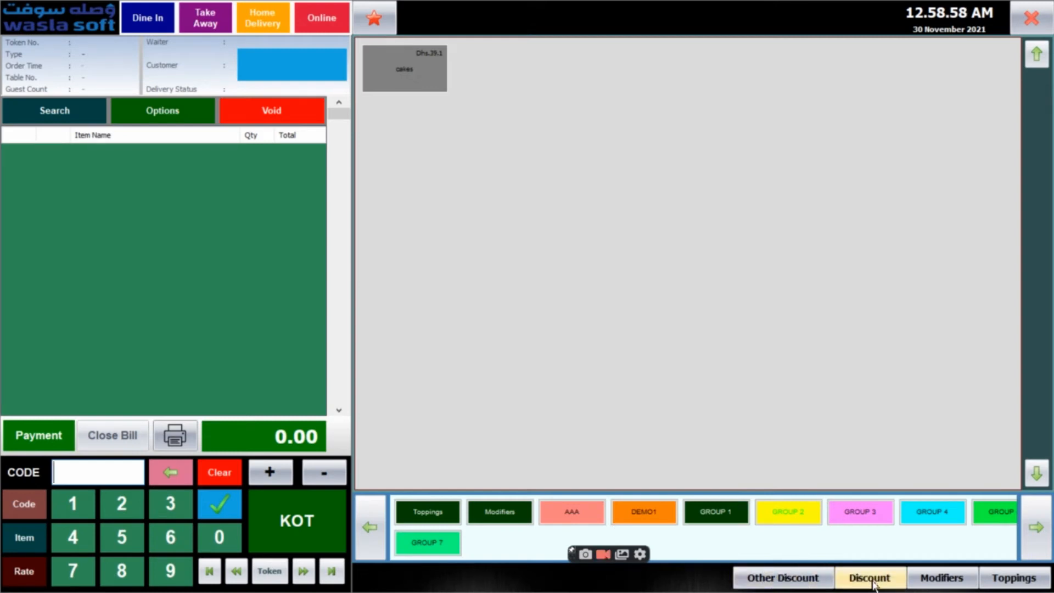
pyautogui.click(1032, 18)
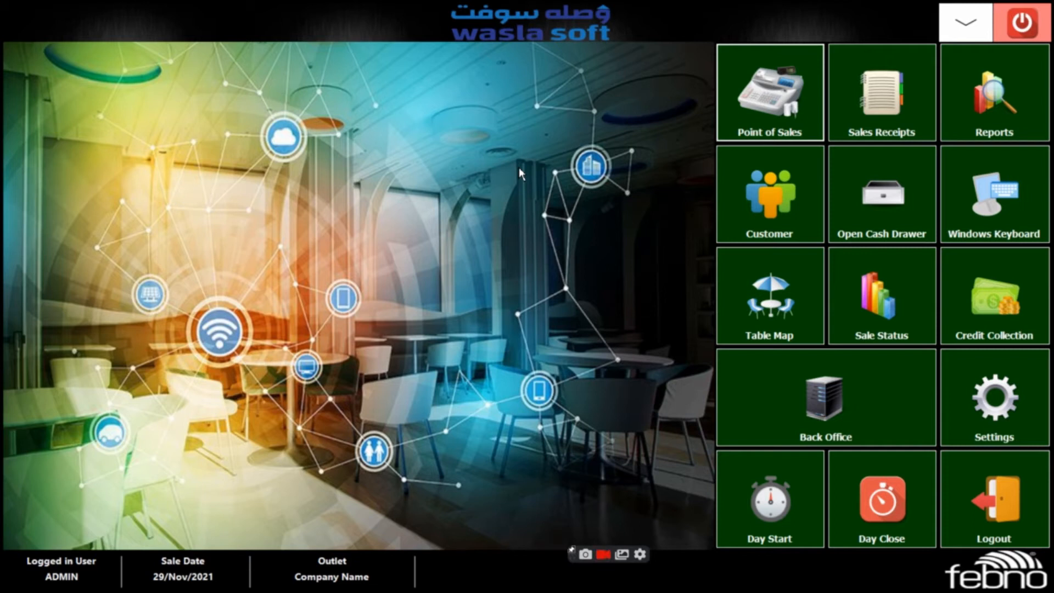
pyautogui.click(756, 69)
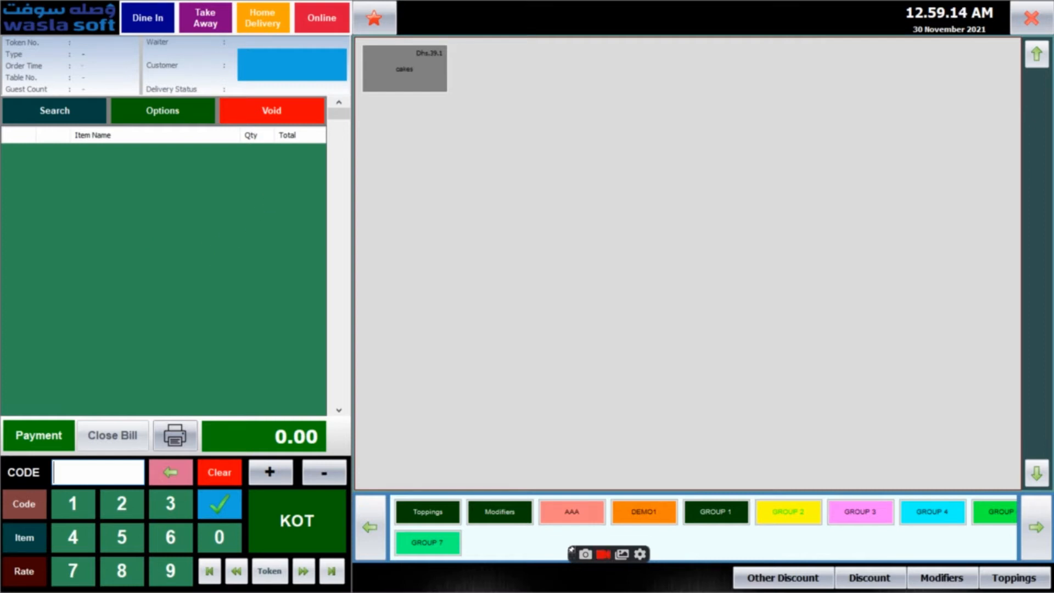
pyautogui.click(1032, 18)
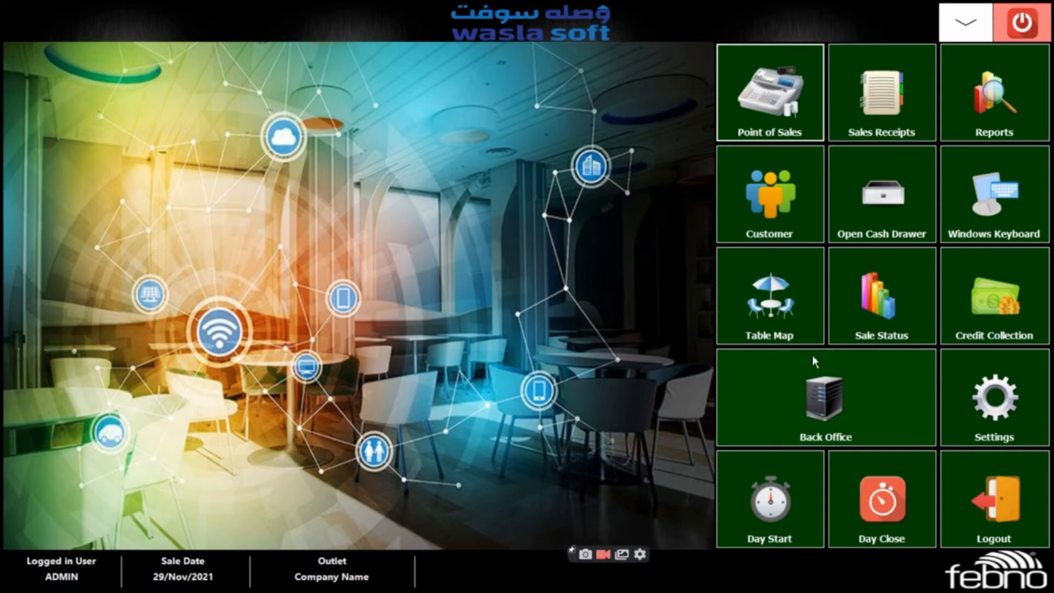
# Open the table locations in the Back Office masters and start a new location entry
pyautogui.click(803, 382)
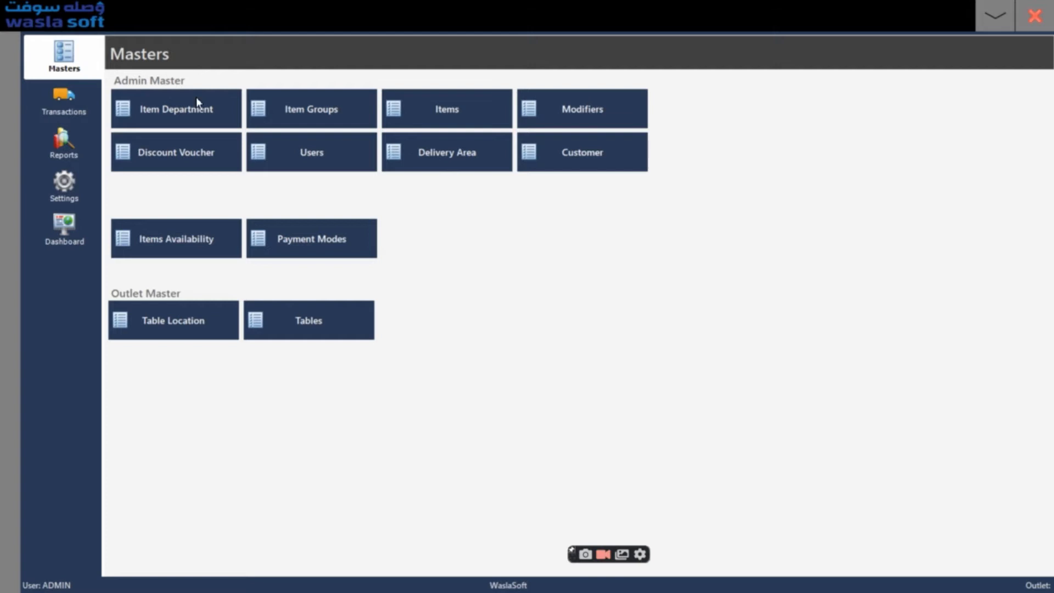
pyautogui.click(169, 326)
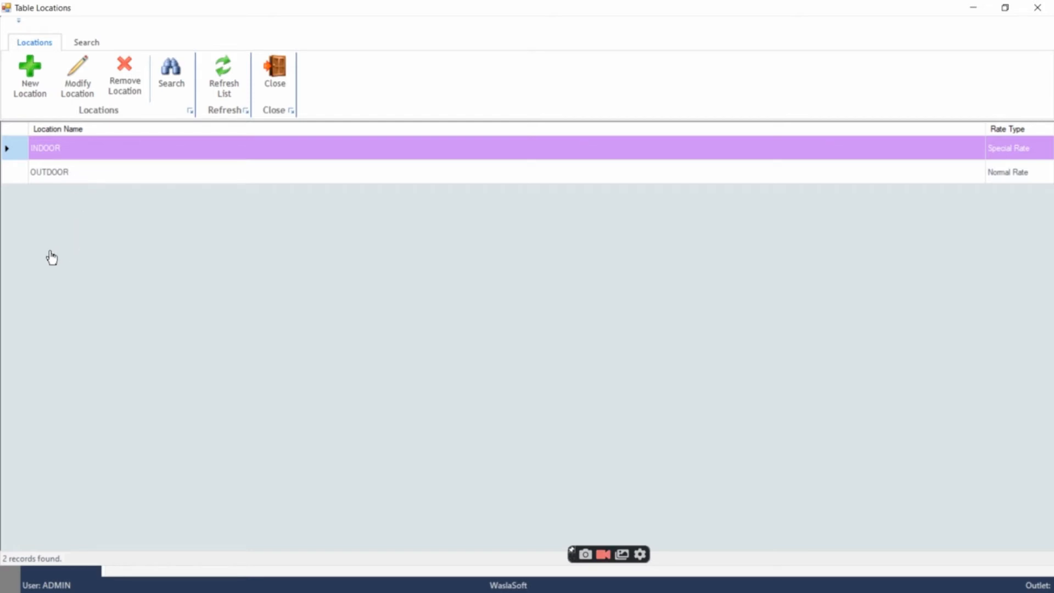
pyautogui.click(26, 76)
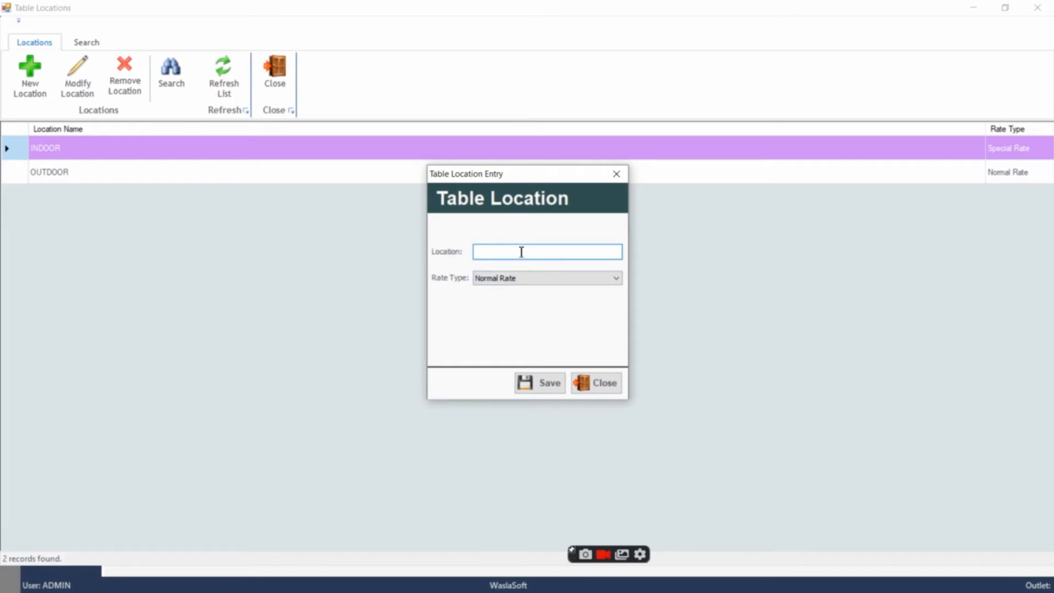
# Try to save the new table location as indoor with the Special Rate type
pyautogui.write('indoor')
pyautogui.click(522, 277)
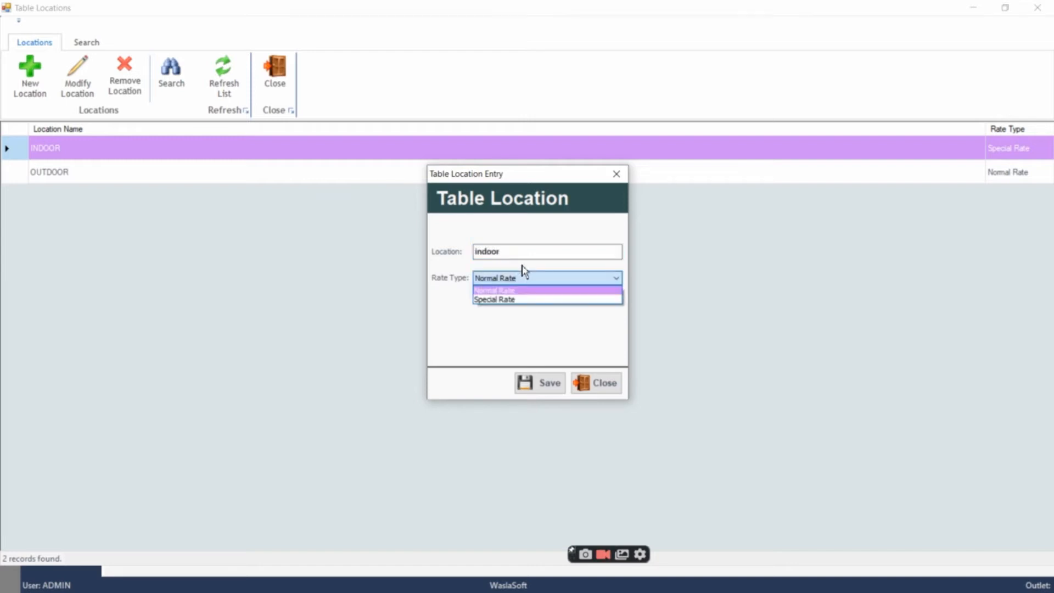
pyautogui.click(523, 299)
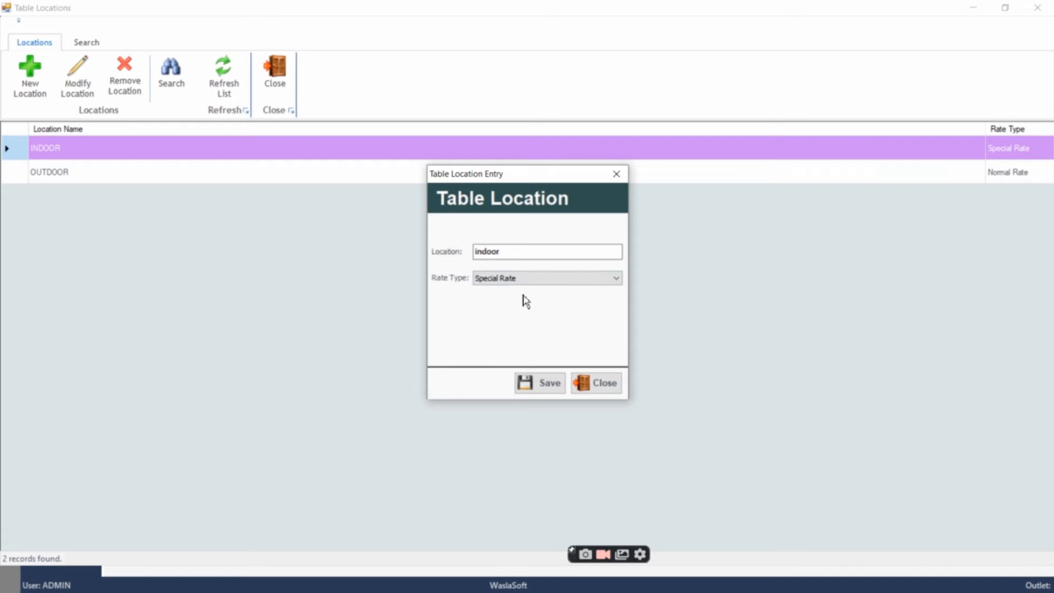
pyautogui.click(547, 386)
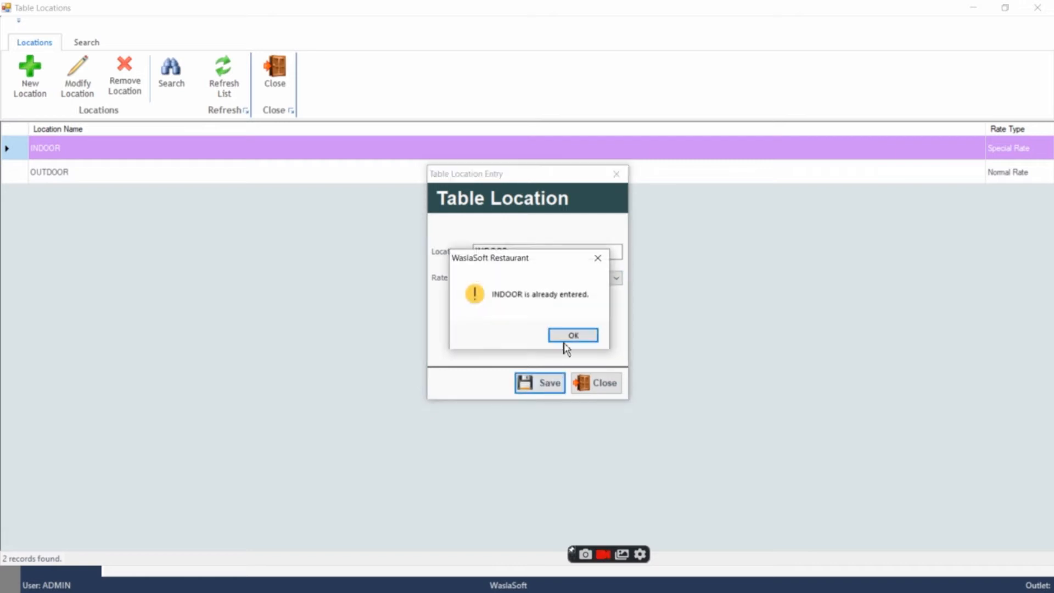
pyautogui.click(571, 336)
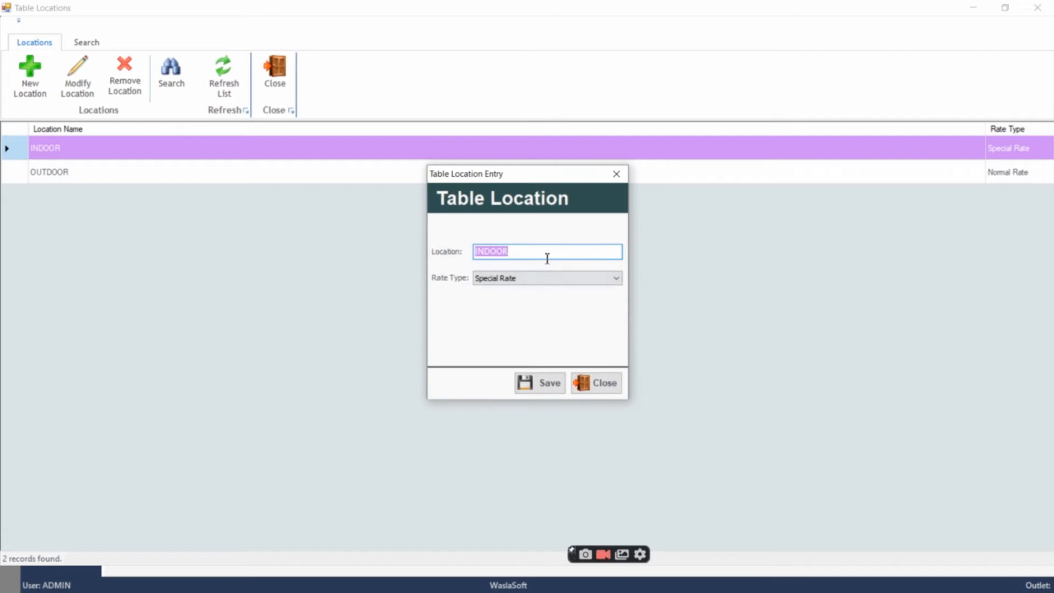
# Rename the new table location to majilis with the Normal Rate type, save it and return to the masters
pyautogui.click(537, 386)
pyautogui.click(563, 332)
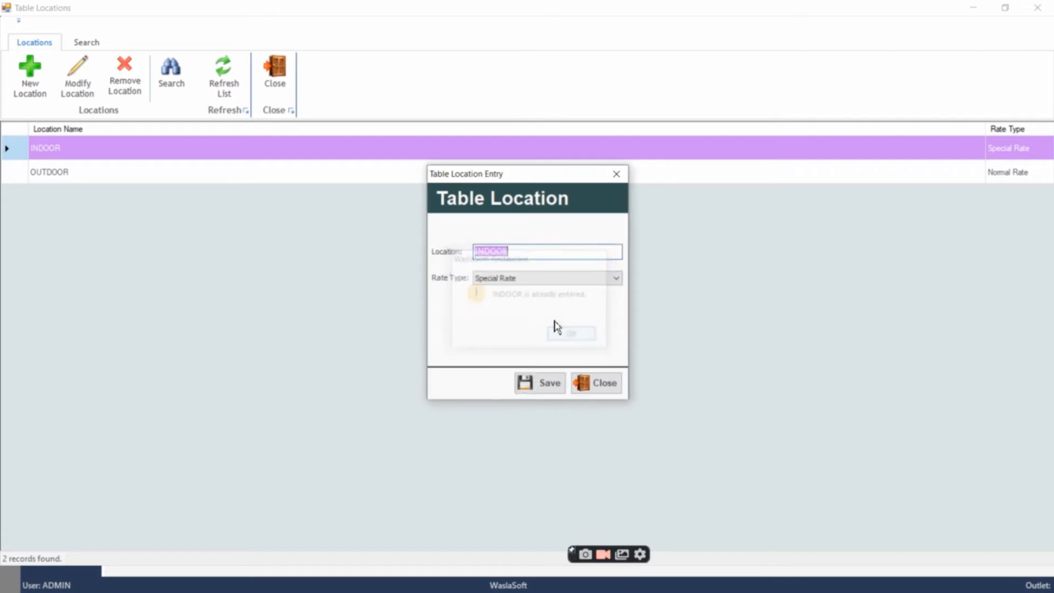
pyautogui.click(548, 280)
pyautogui.click(543, 290)
pyautogui.click(531, 252)
pyautogui.press('BackSpace')
pyautogui.press('BackSpace')
pyautogui.press('BackSpace')
pyautogui.press('BackSpace')
pyautogui.press('BackSpace')
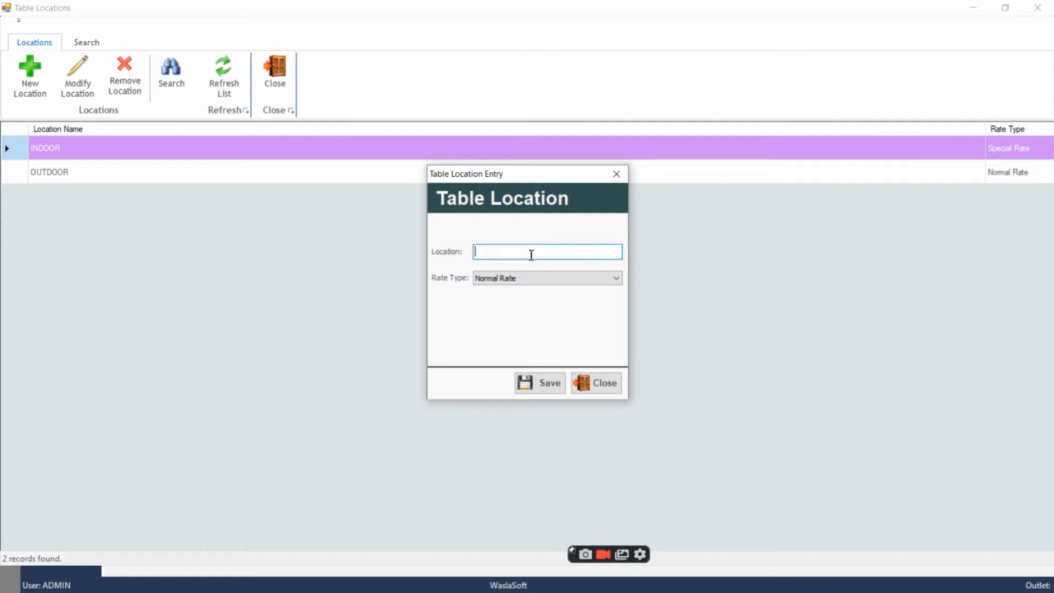
pyautogui.write('majilis')
pyautogui.click(535, 384)
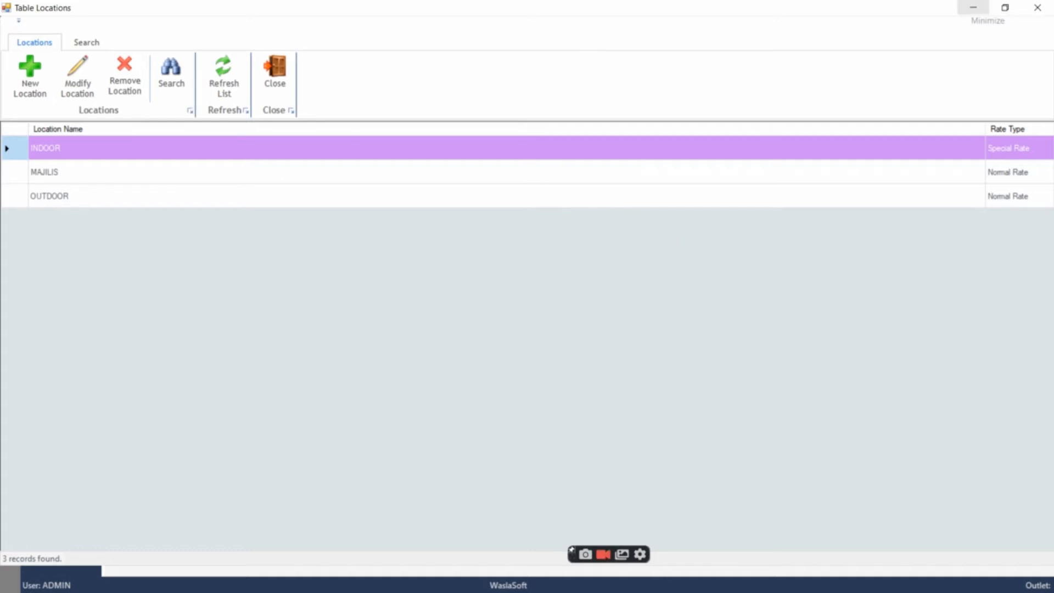
pyautogui.click(973, 8)
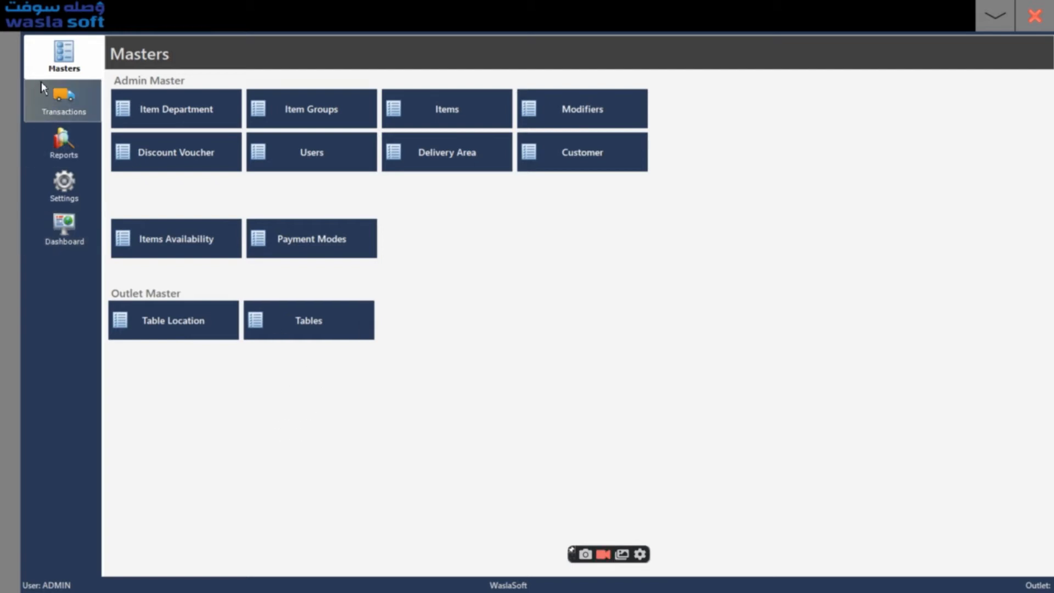
# Add an active table 3 at the INDOOR location to the table list and return to the masters
pyautogui.click(311, 323)
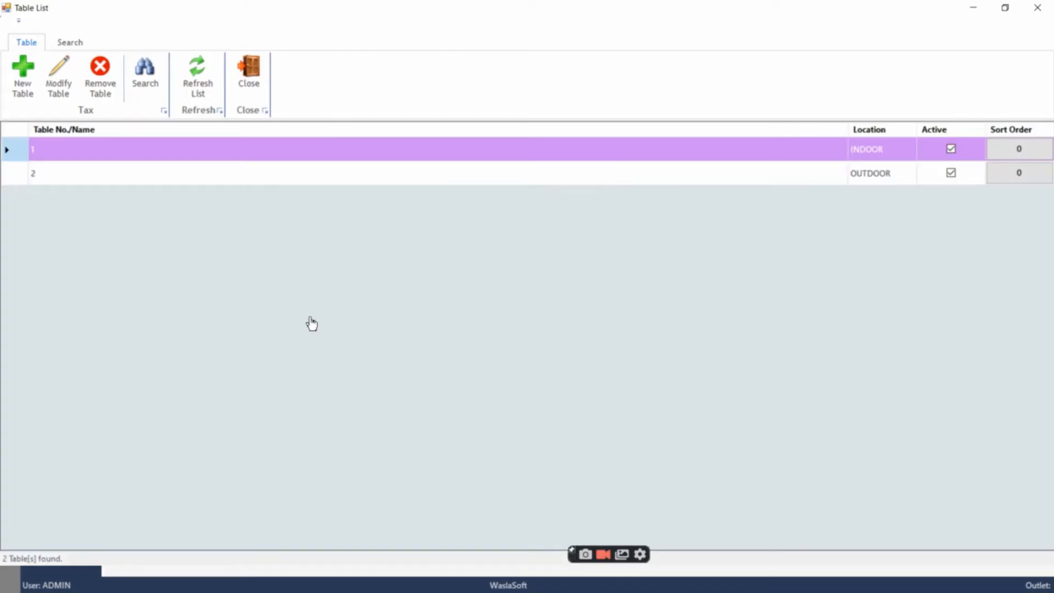
pyautogui.click(22, 96)
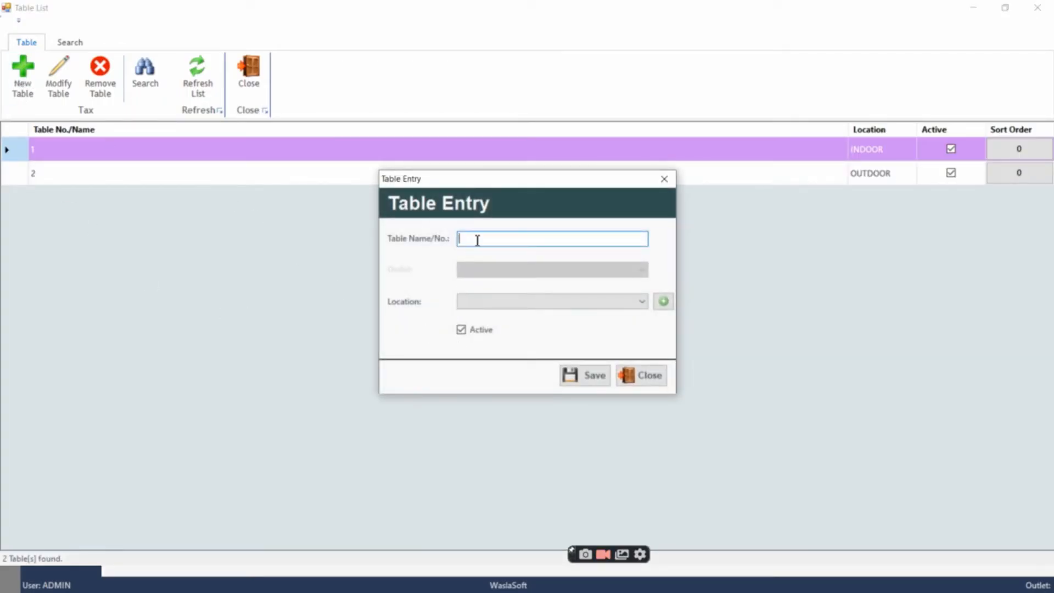
pyautogui.write('3')
pyautogui.click(475, 306)
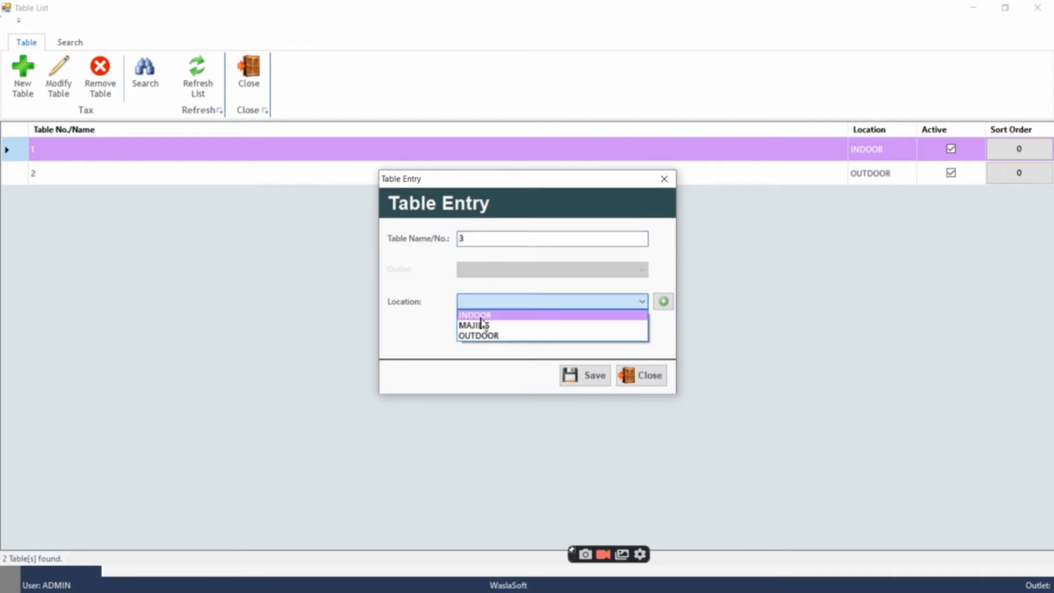
pyautogui.click(490, 316)
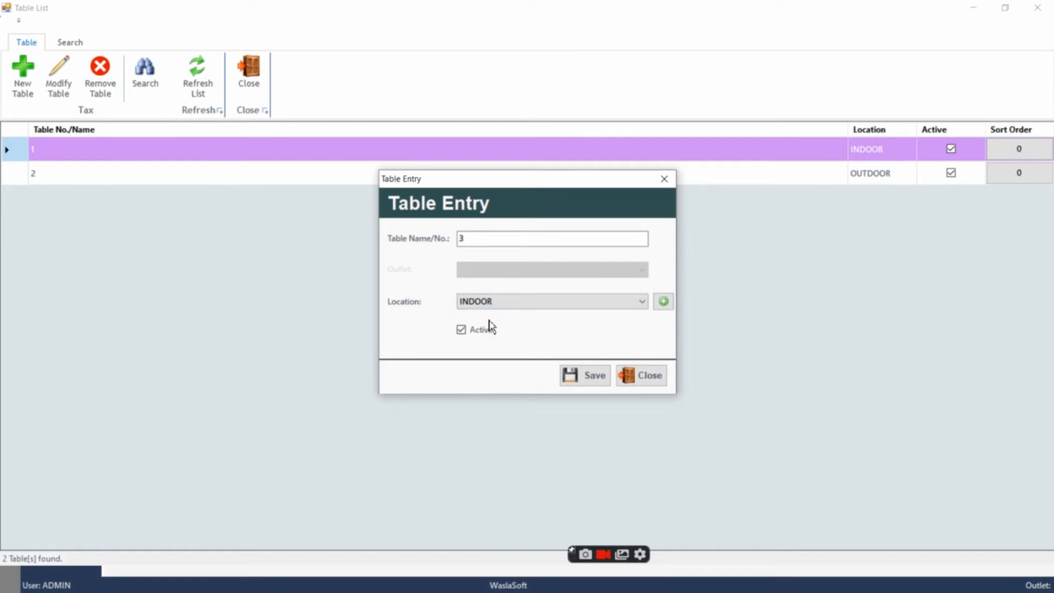
pyautogui.click(585, 378)
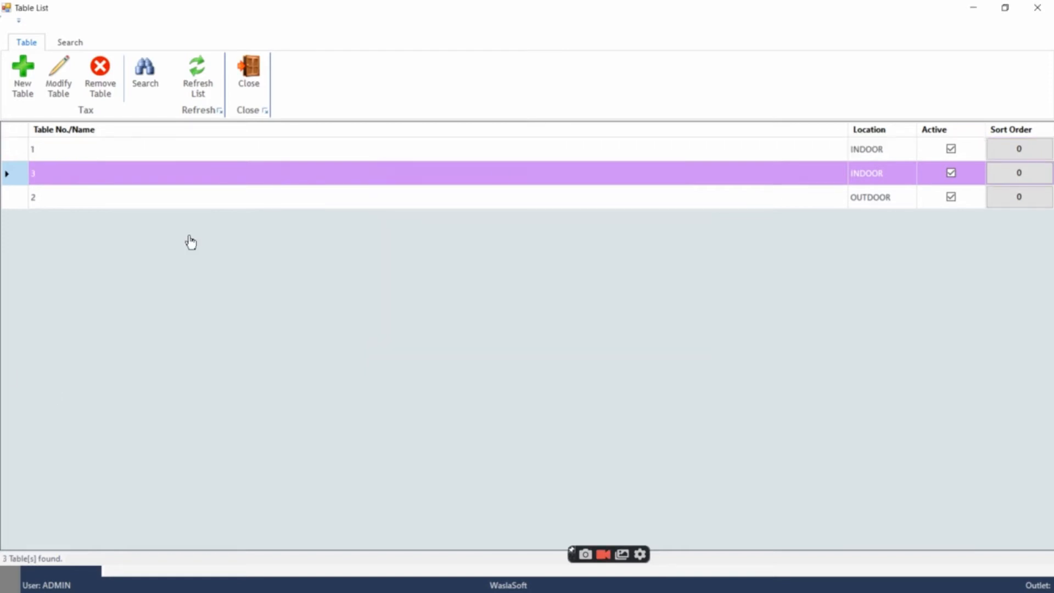
pyautogui.click(971, 8)
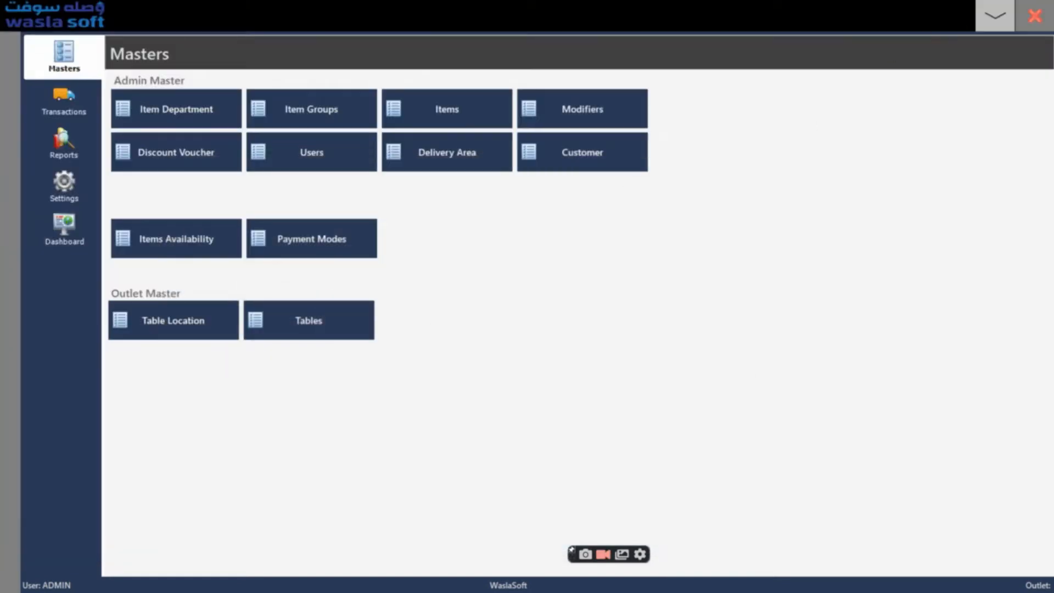
# Examine the dine-in tables for the INDOOR, OUTDOOR and MAJILIS locations in Point of Sales and return to the main menu
pyautogui.click(1006, 14)
pyautogui.click(761, 102)
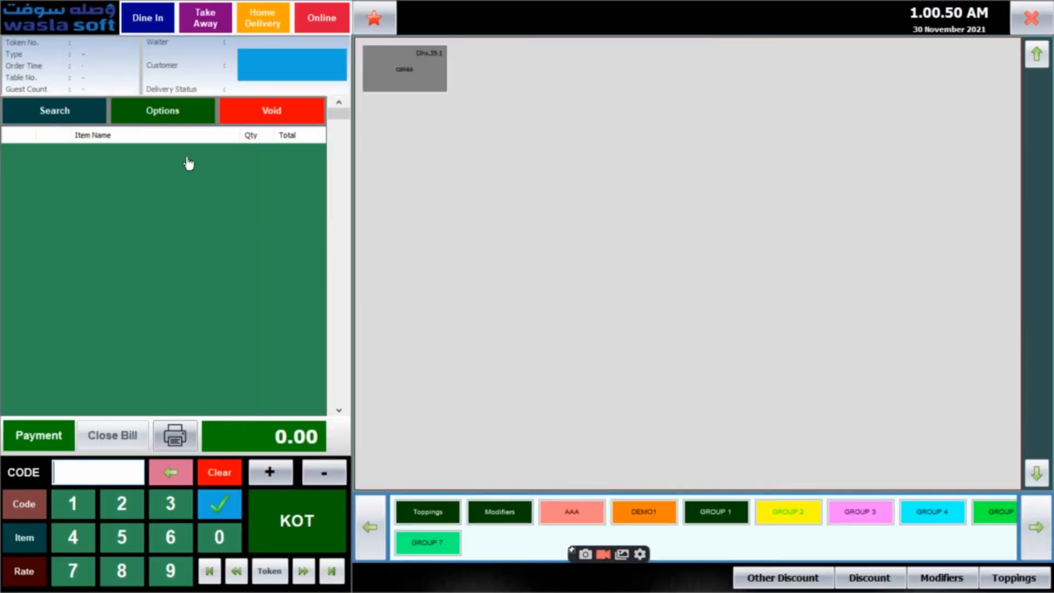
pyautogui.click(161, 26)
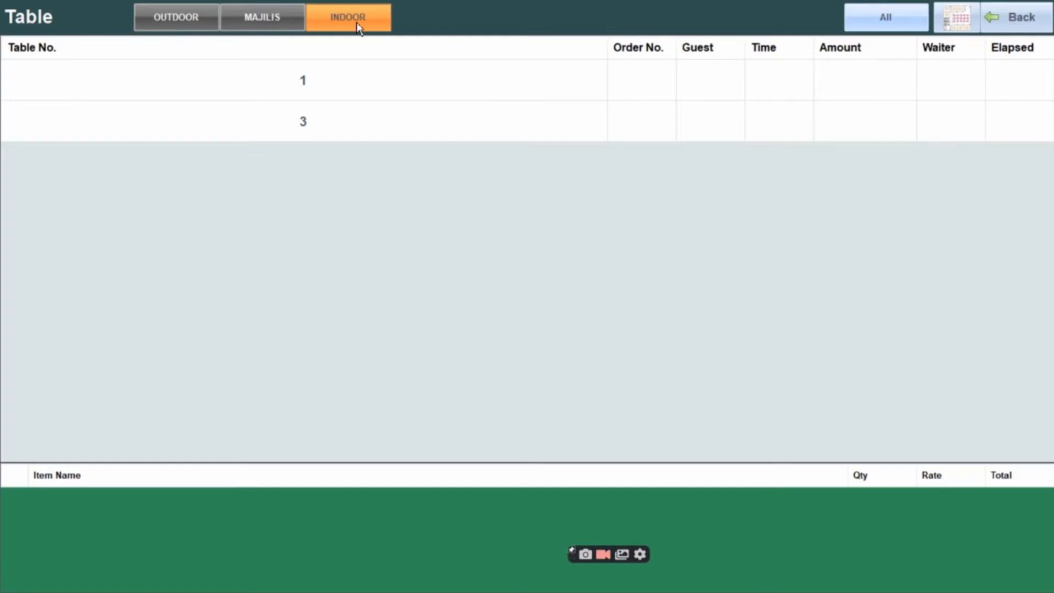
pyautogui.click(184, 22)
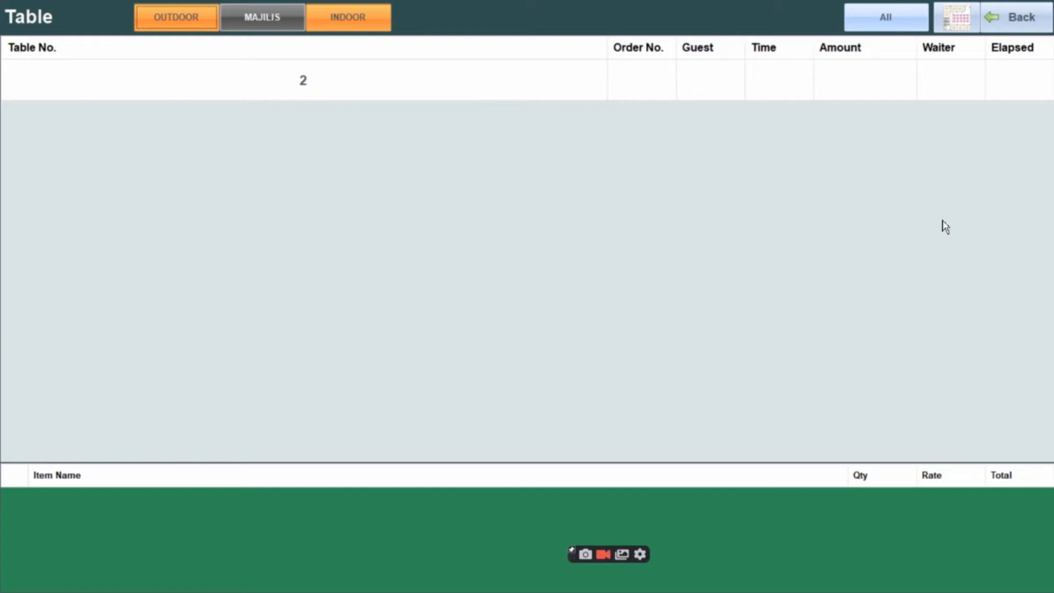
pyautogui.click(279, 21)
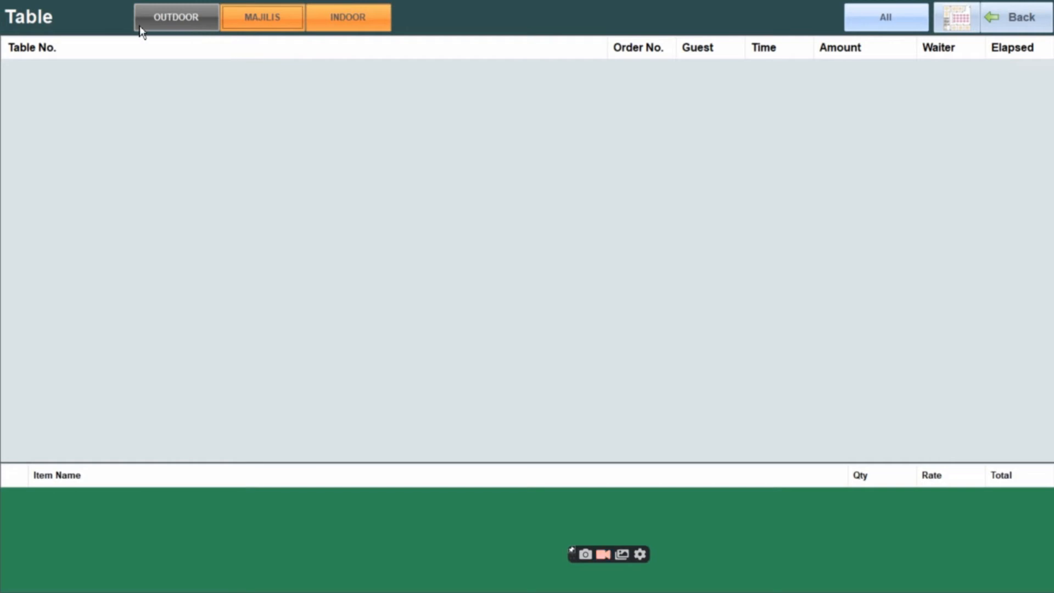
pyautogui.click(351, 12)
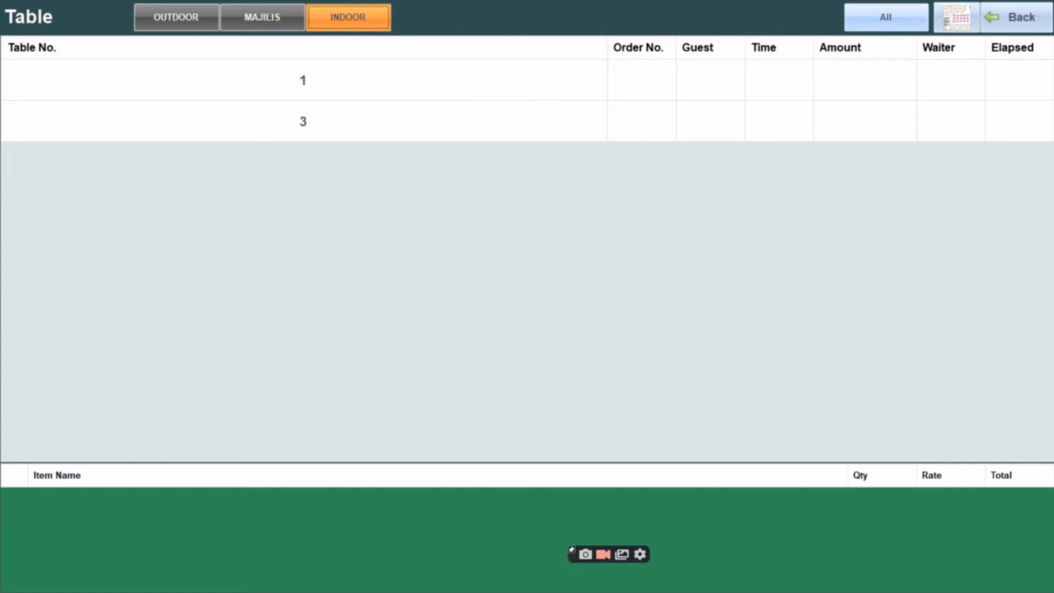
pyautogui.click(1035, 18)
pyautogui.click(1034, 16)
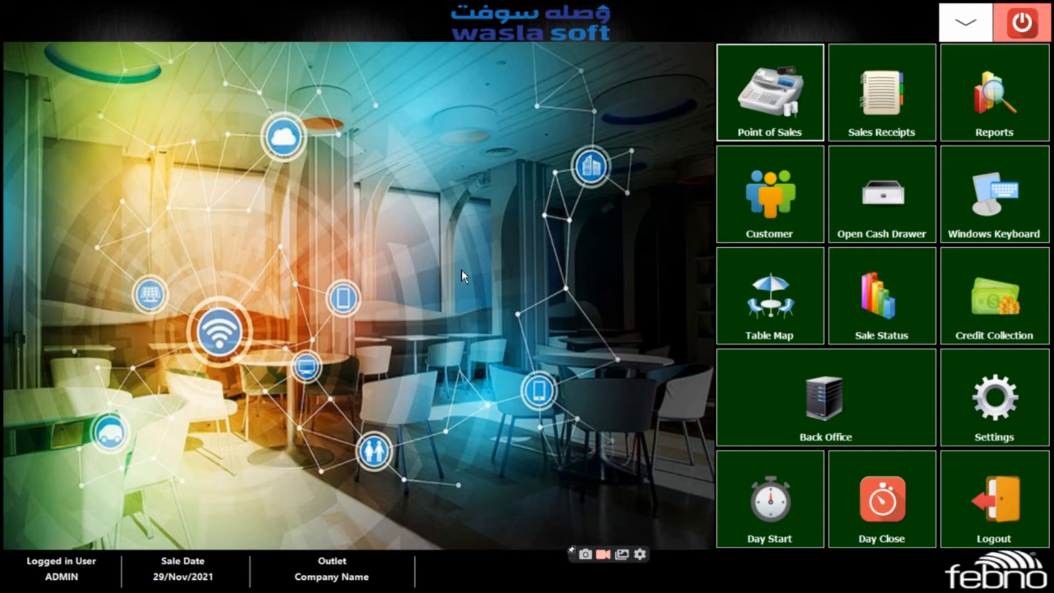
# Open the Back Office expense list for the month of November 2021 and start a new expense
pyautogui.click(816, 402)
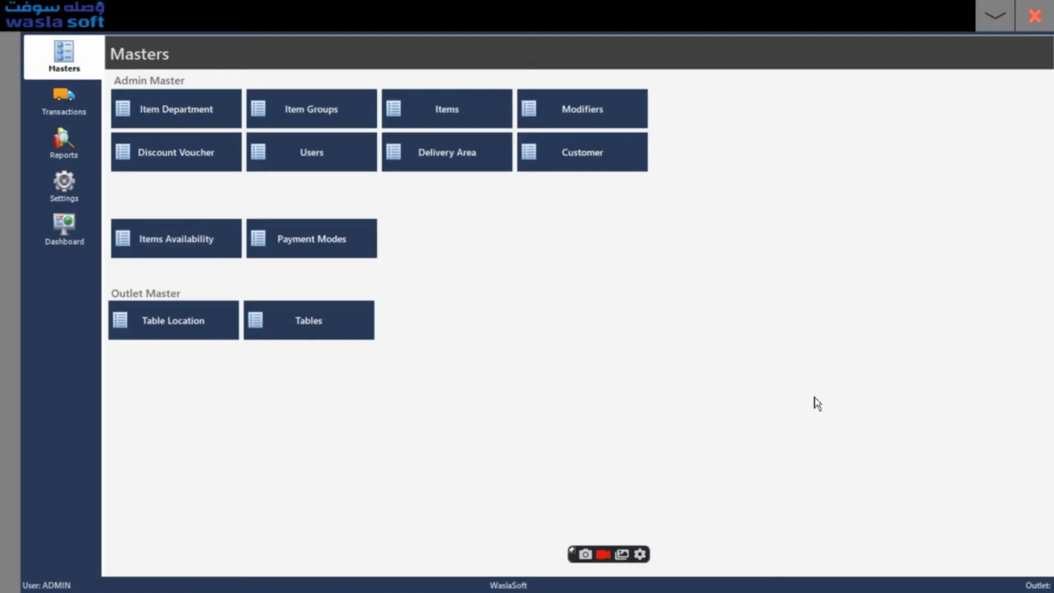
pyautogui.click(83, 113)
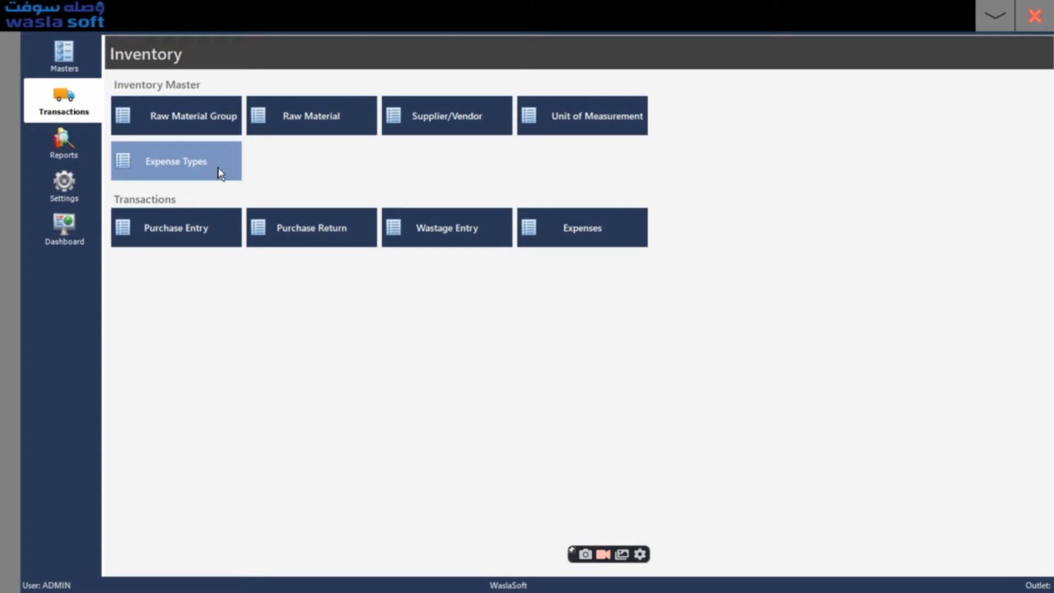
pyautogui.click(572, 228)
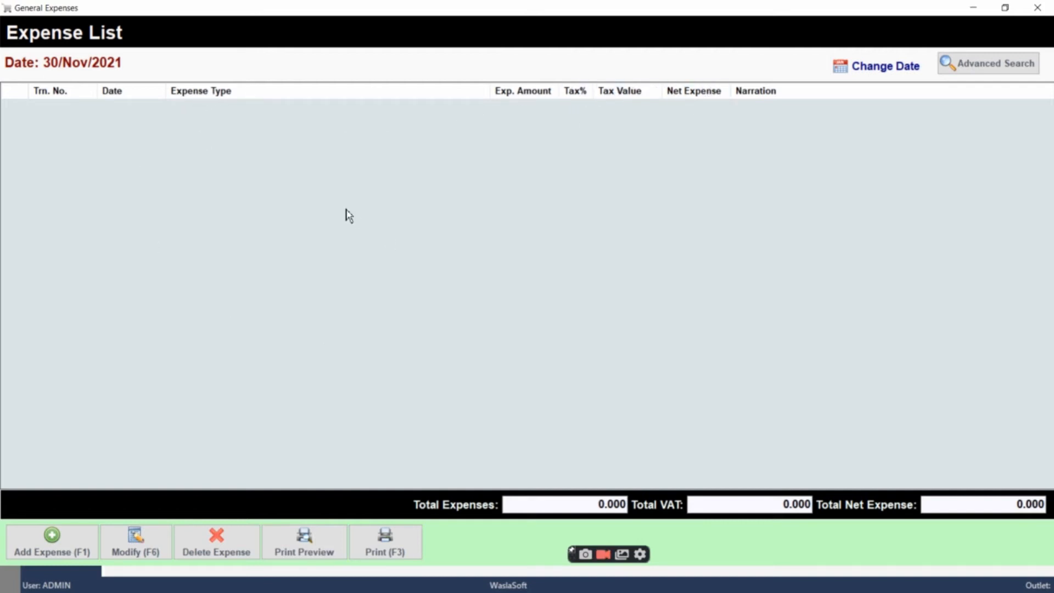
pyautogui.click(897, 67)
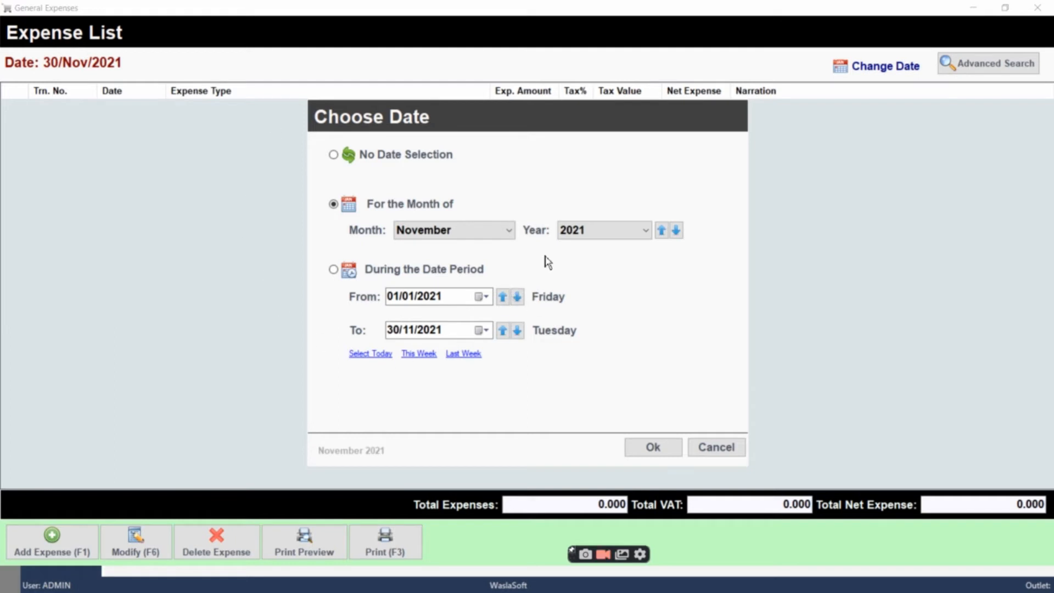
pyautogui.click(659, 450)
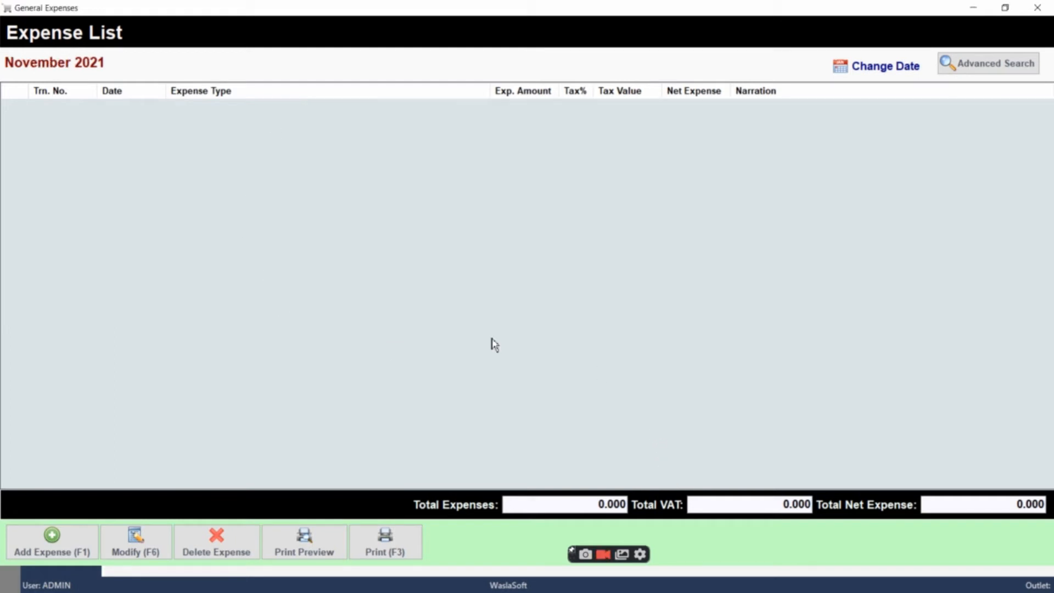
pyautogui.click(48, 551)
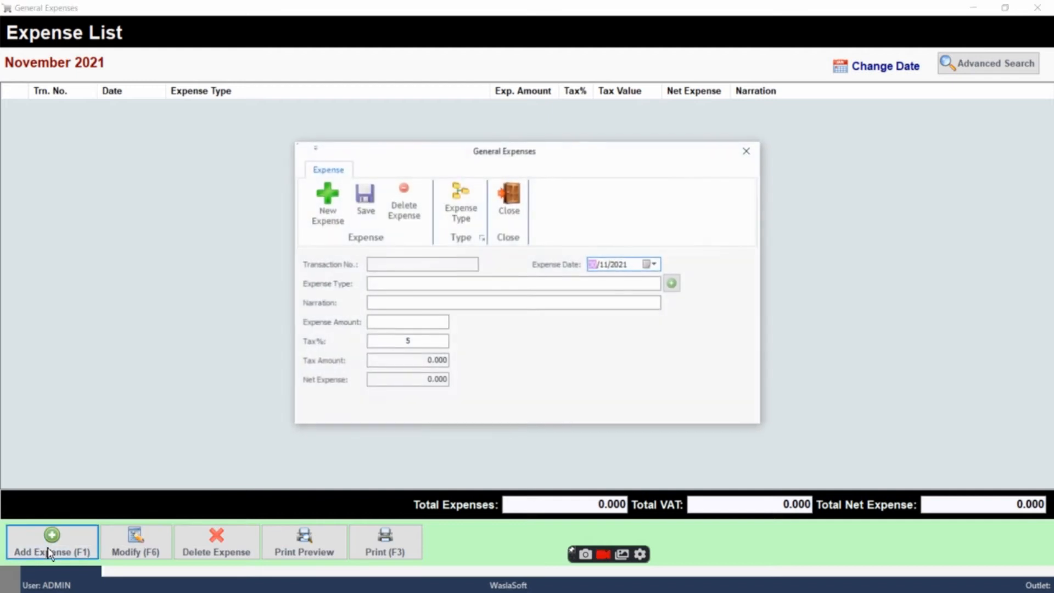
# Examine the expense account heads and the blank account entry form, and return to the new expense
pyautogui.click(395, 284)
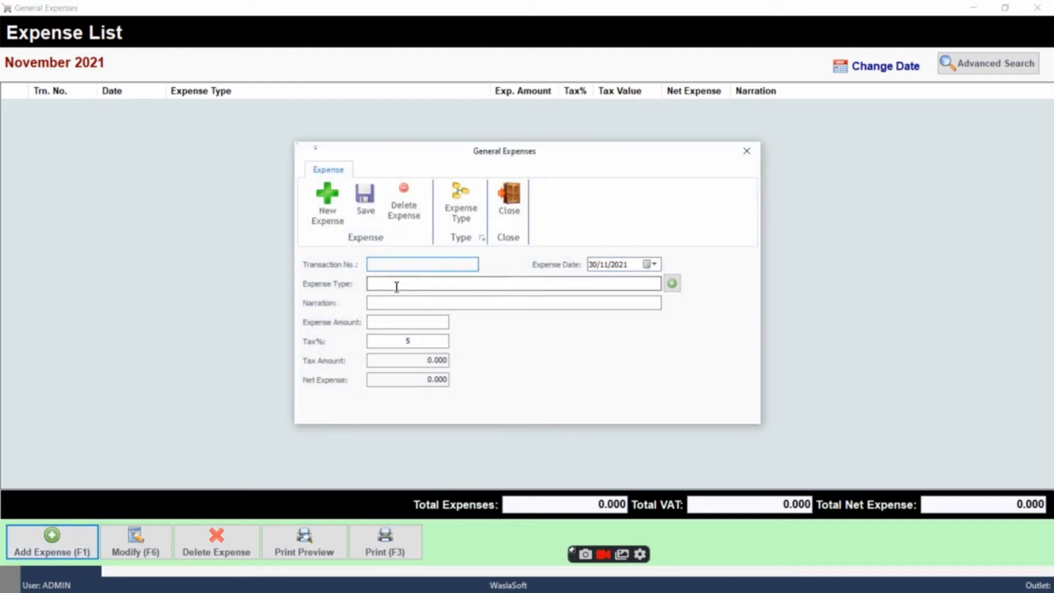
pyautogui.click(672, 284)
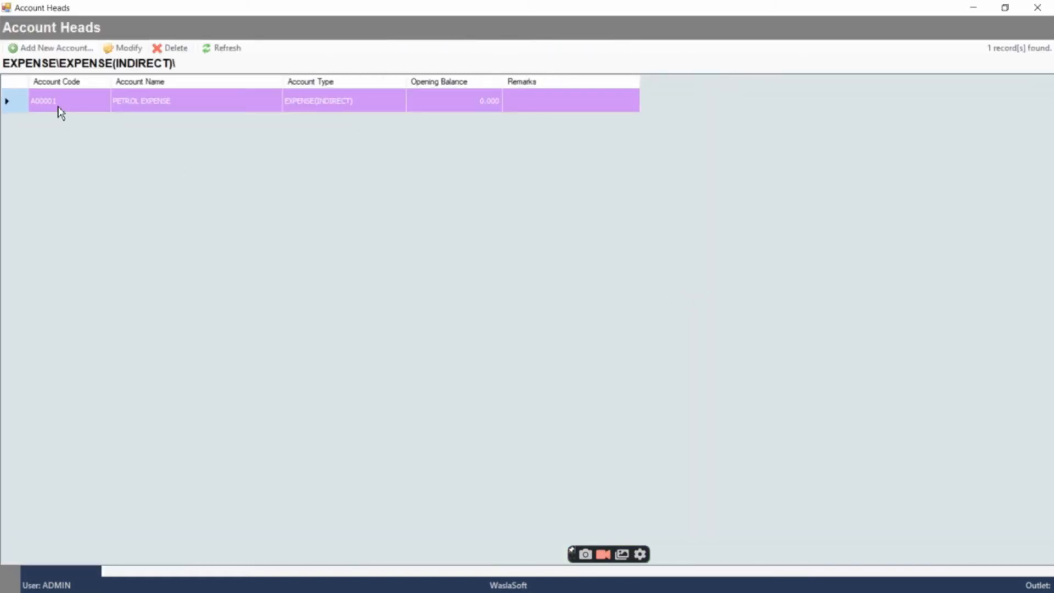
pyautogui.click(39, 49)
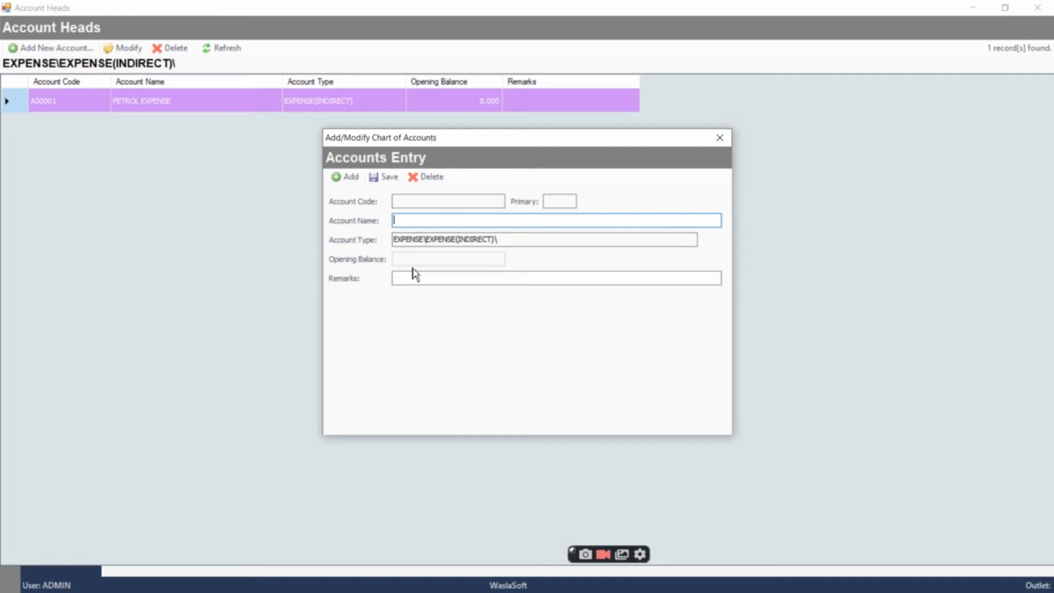
pyautogui.click(719, 138)
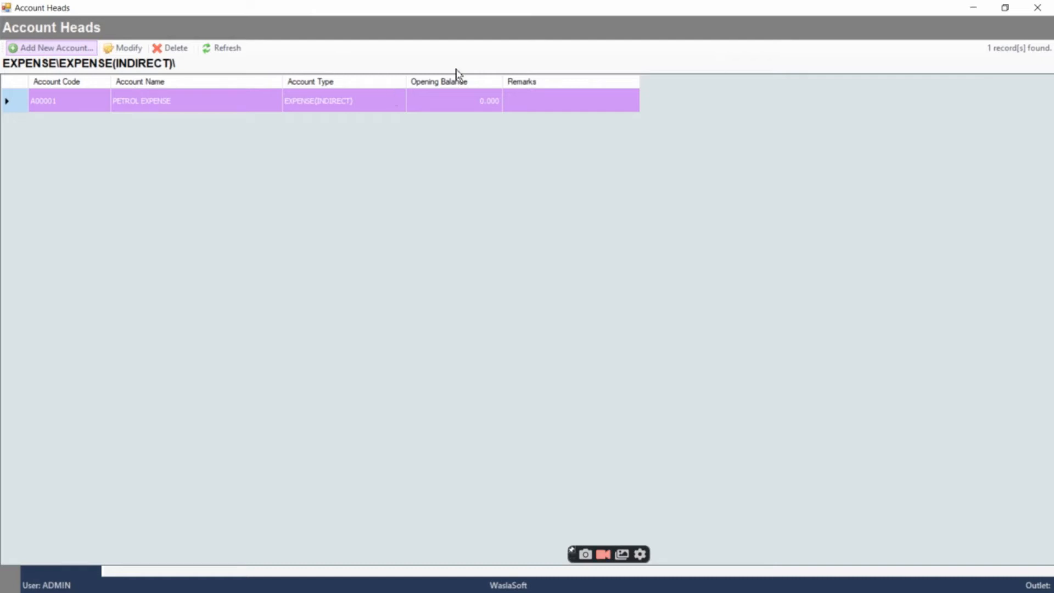
pyautogui.click(1038, 8)
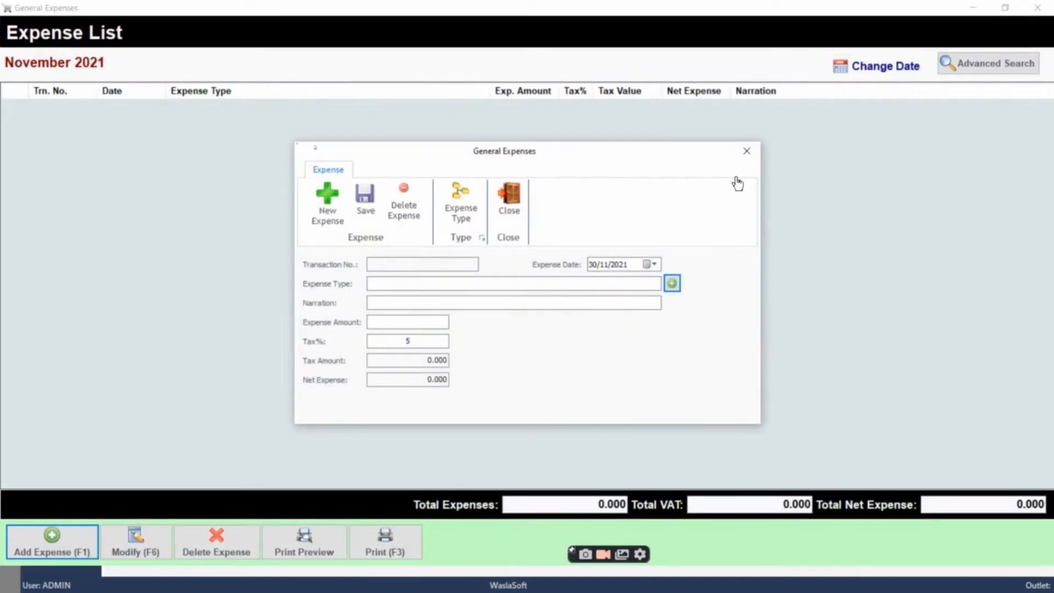
# Set the new expense's type to PETROL EXPENSE
pyautogui.click(399, 323)
pyautogui.click(408, 340)
pyautogui.write('5')
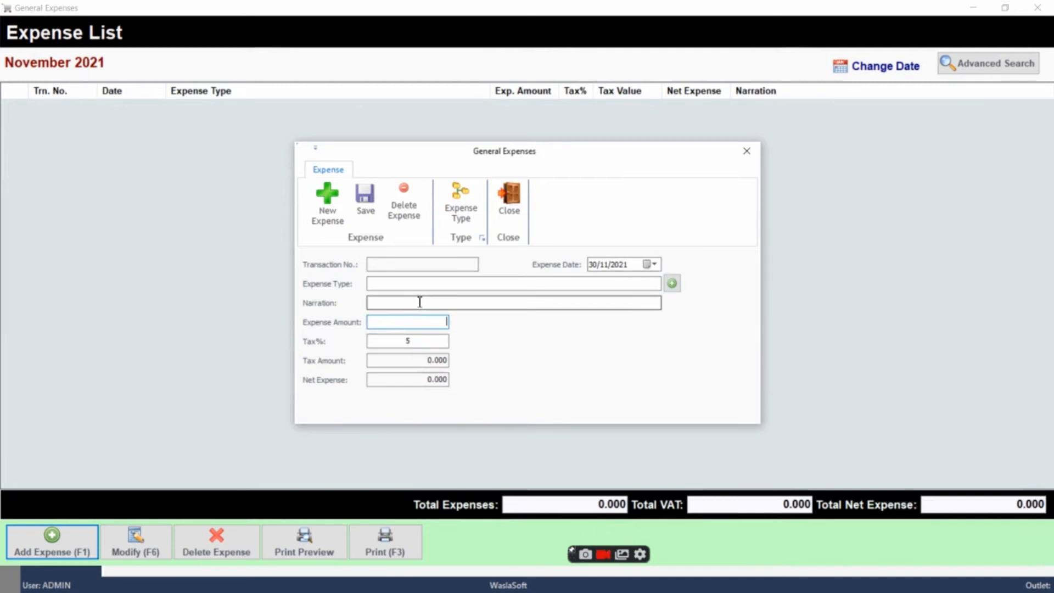
pyautogui.click(428, 284)
pyautogui.write('pe')
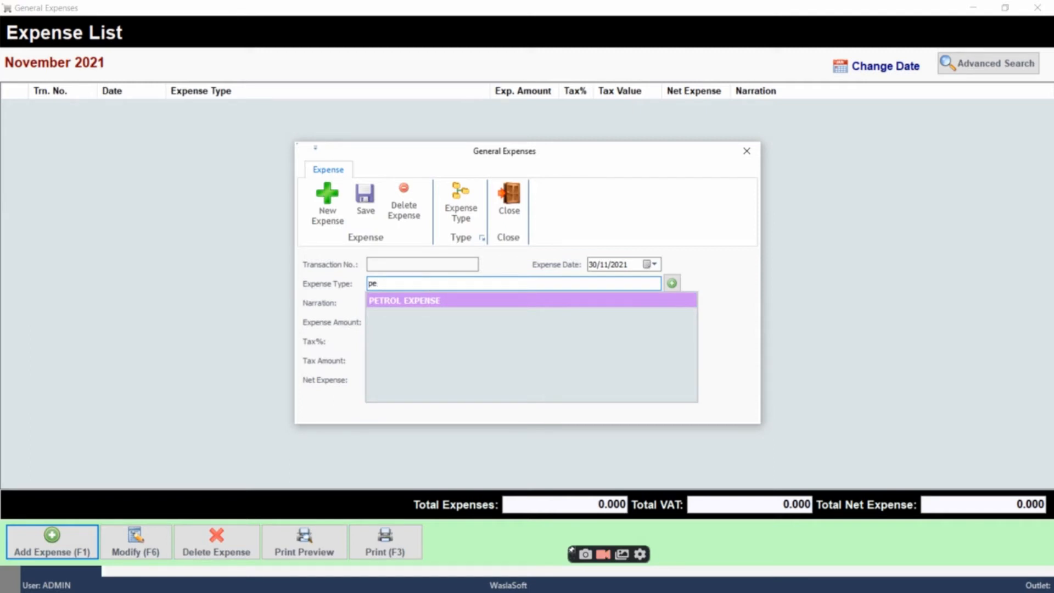
pyautogui.click(429, 302)
pyautogui.click(426, 304)
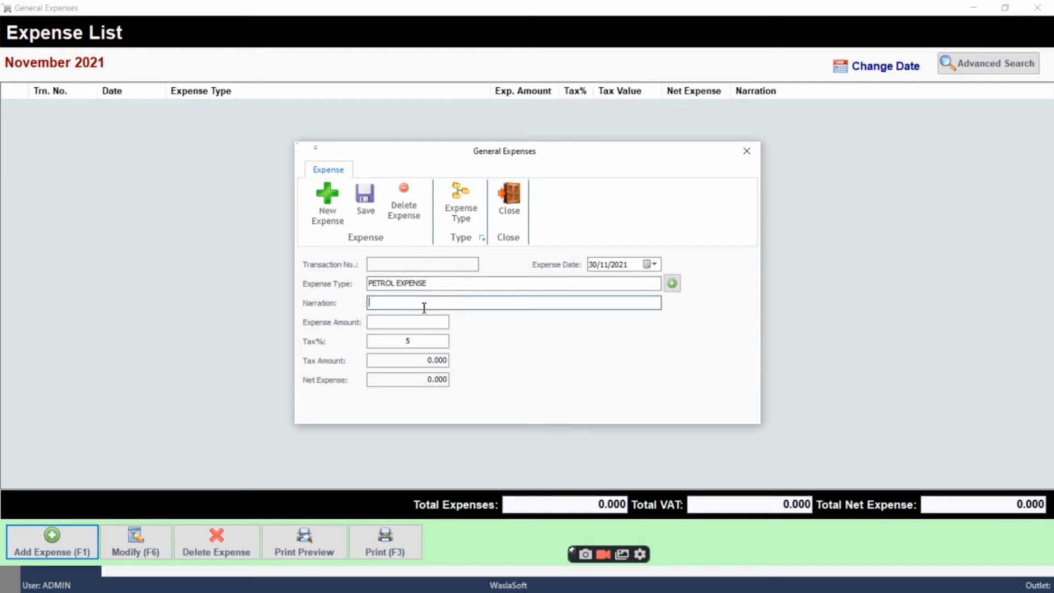
# Set the petrol expense amount to 200, save the expense and close its entry form
pyautogui.click(396, 323)
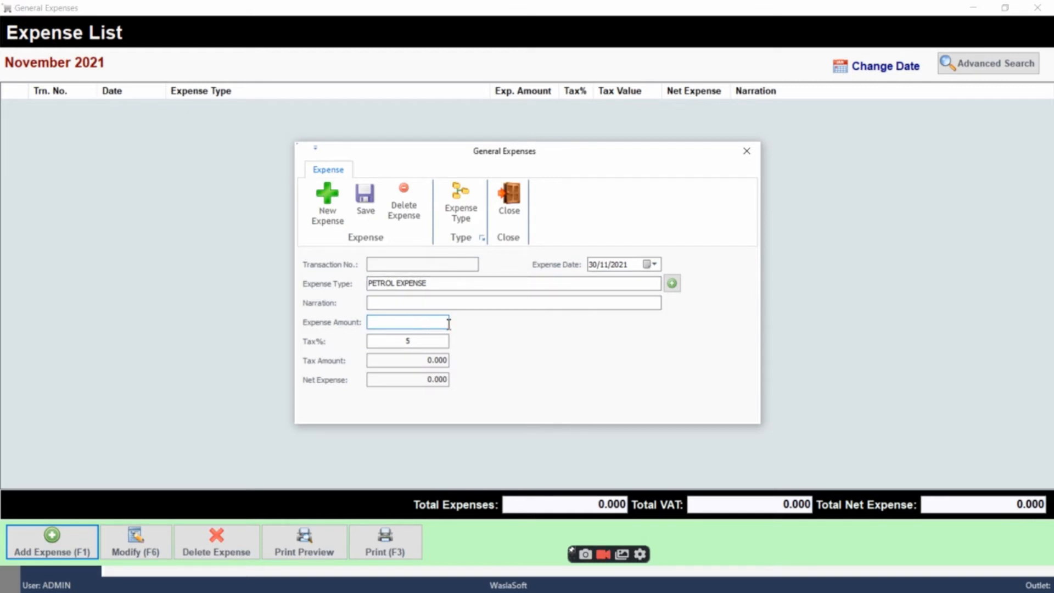
pyautogui.write('200')
pyautogui.click(402, 340)
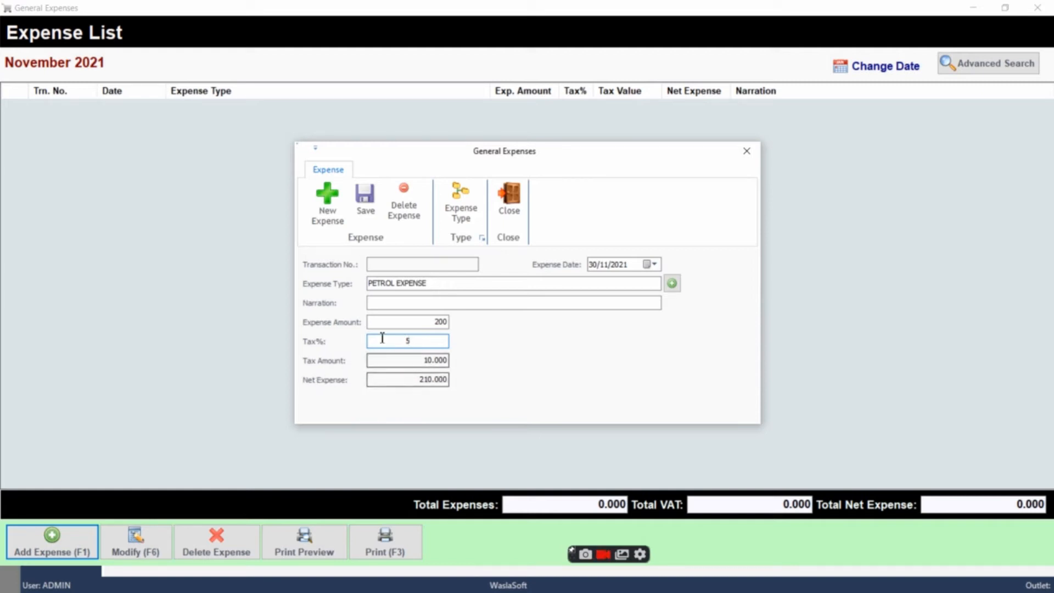
pyautogui.click(367, 222)
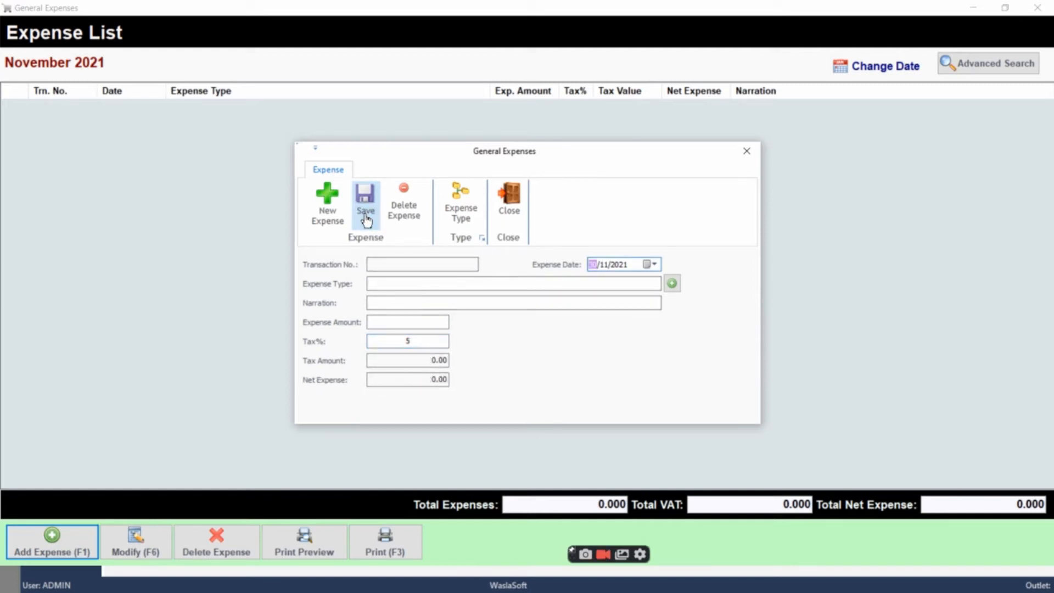
pyautogui.click(747, 151)
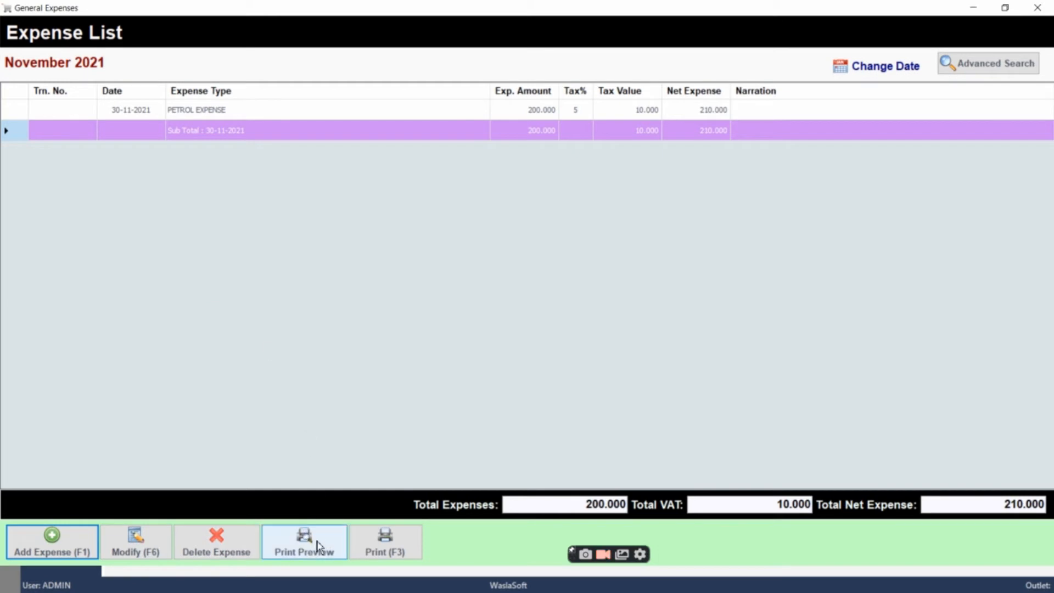
# Try to preview and print the November 2021 expense list, dismissing each error dialog
pyautogui.click(327, 542)
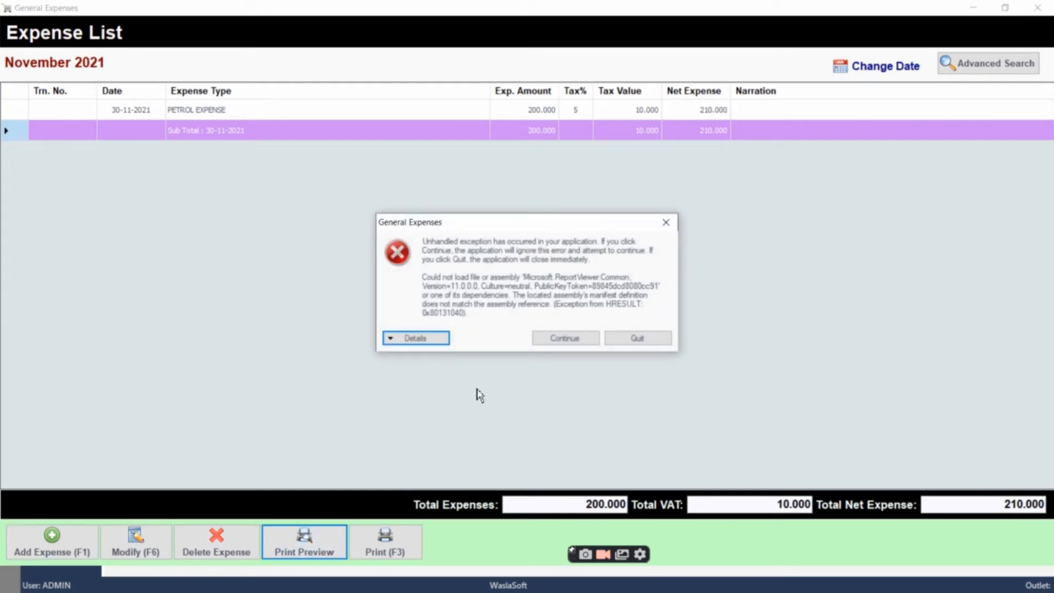
pyautogui.click(666, 224)
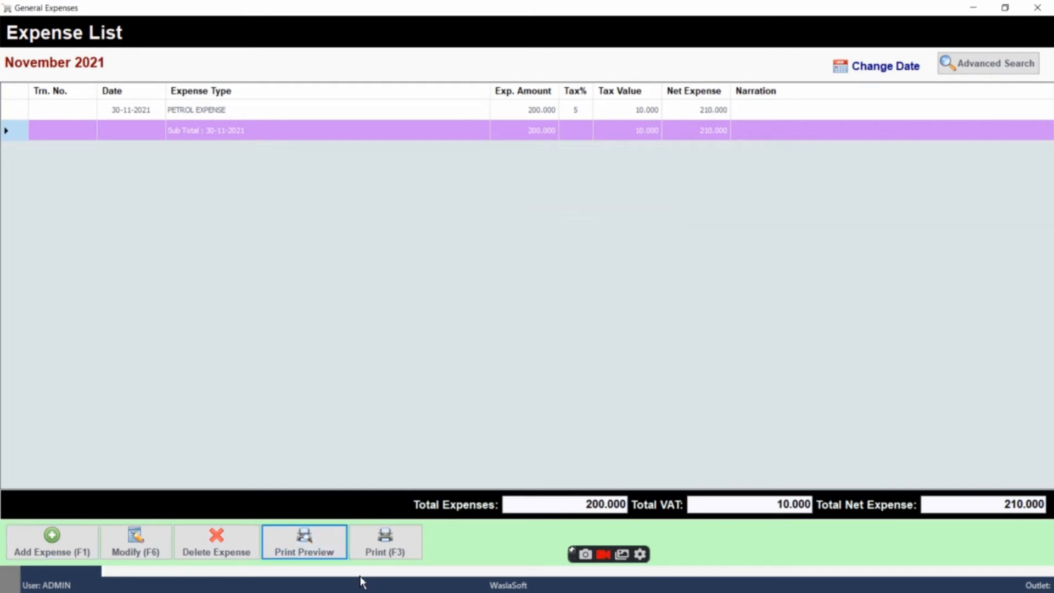
pyautogui.click(385, 546)
pyautogui.click(668, 221)
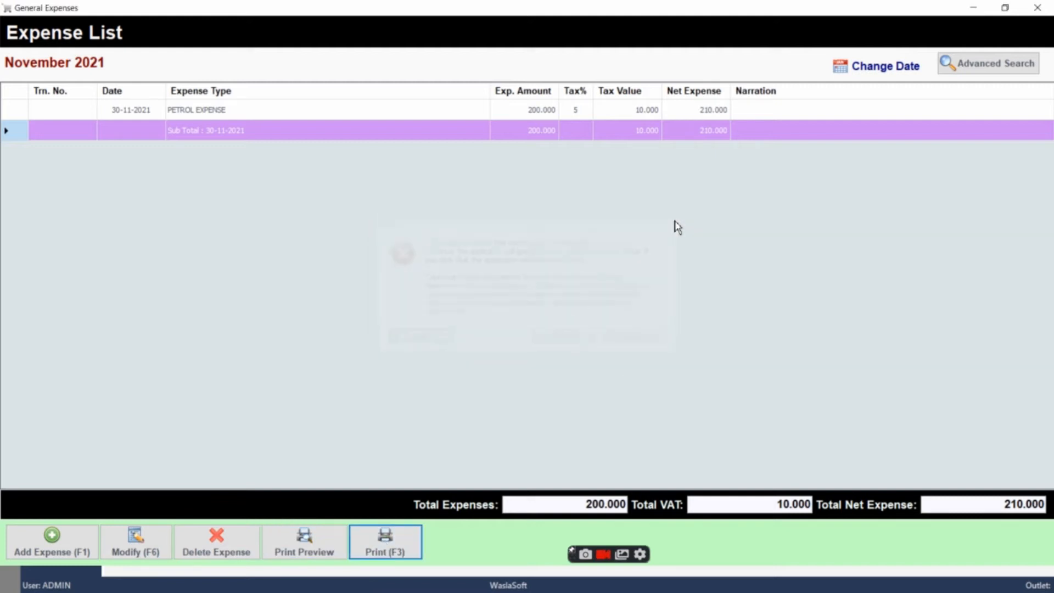
# View the advanced search filters of the expense list, and close the list and the Back Office
pyautogui.click(989, 65)
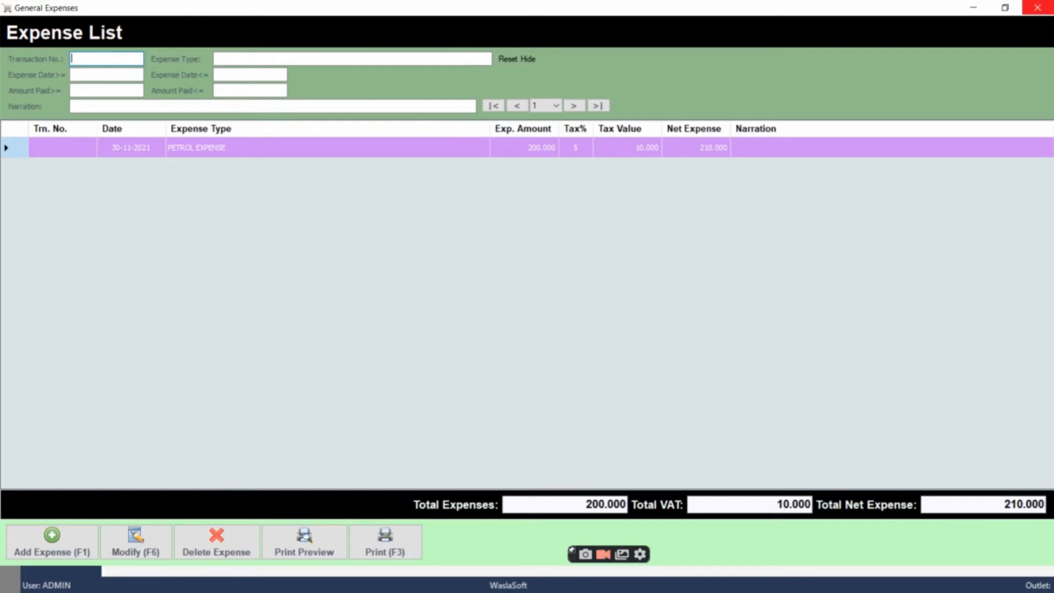
pyautogui.click(1037, 7)
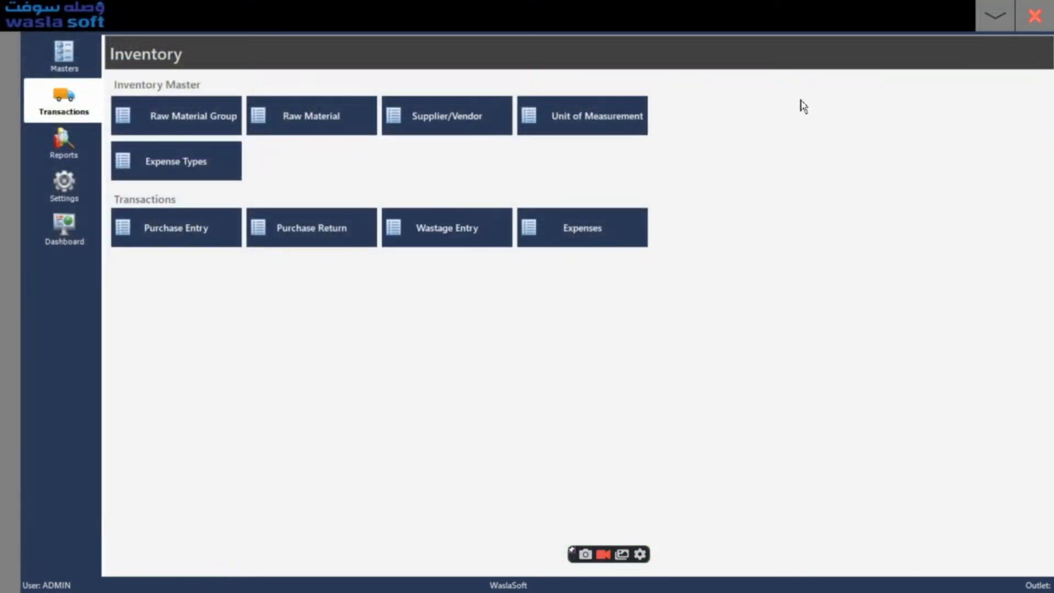
pyautogui.click(1035, 15)
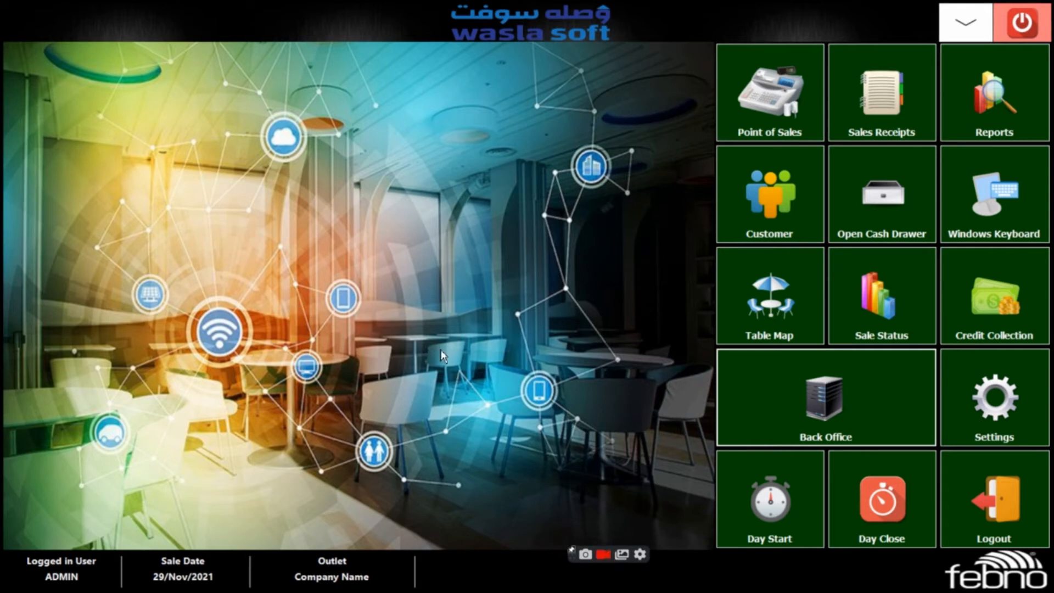
# Examine the report choices on the main screen, and try to run the waiter-wise sales report from the Back Office
pyautogui.click(1002, 103)
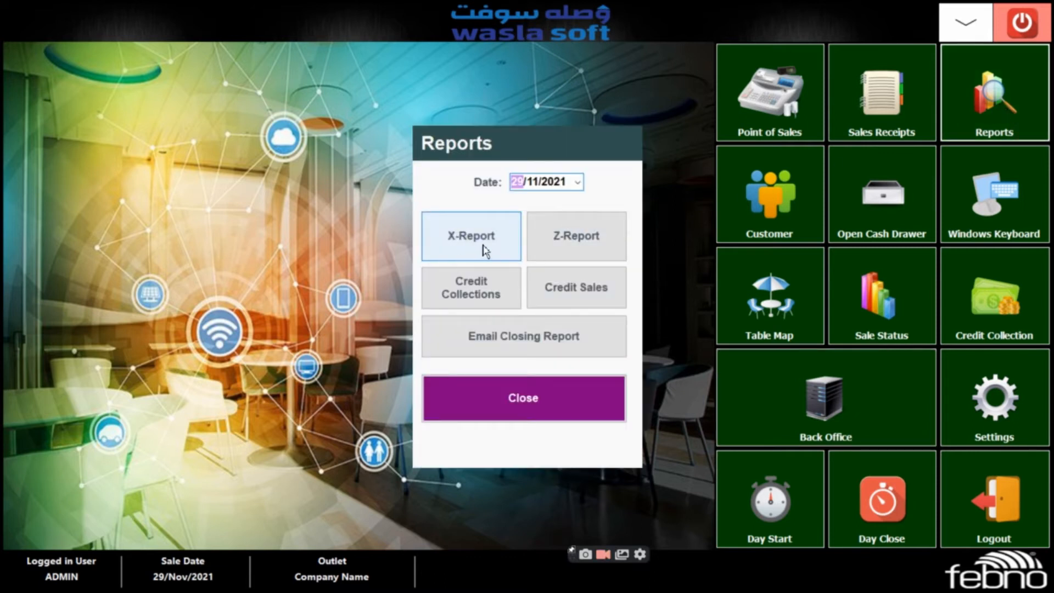
pyautogui.click(504, 403)
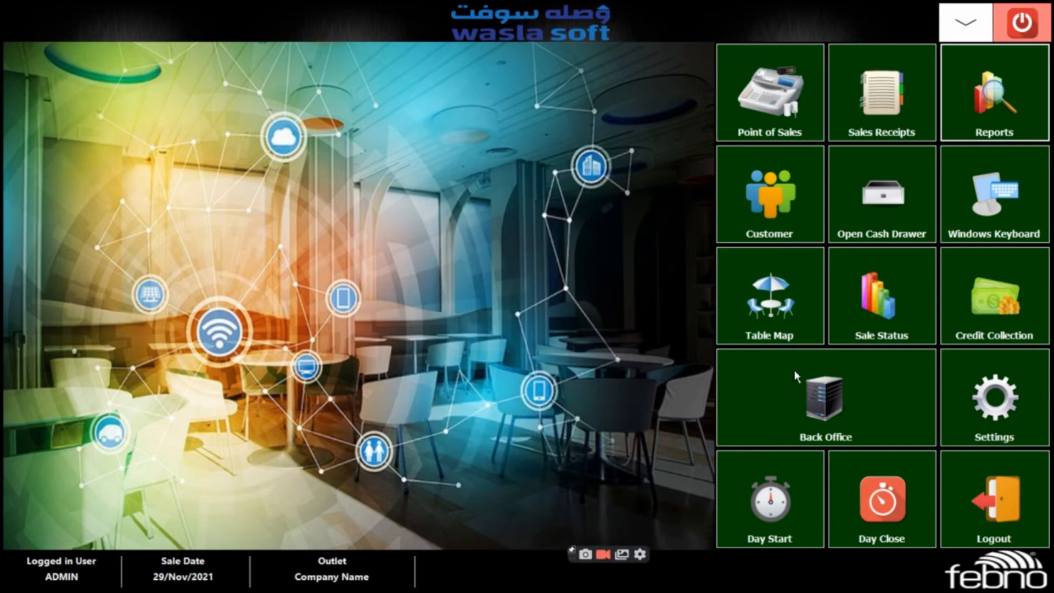
pyautogui.click(819, 406)
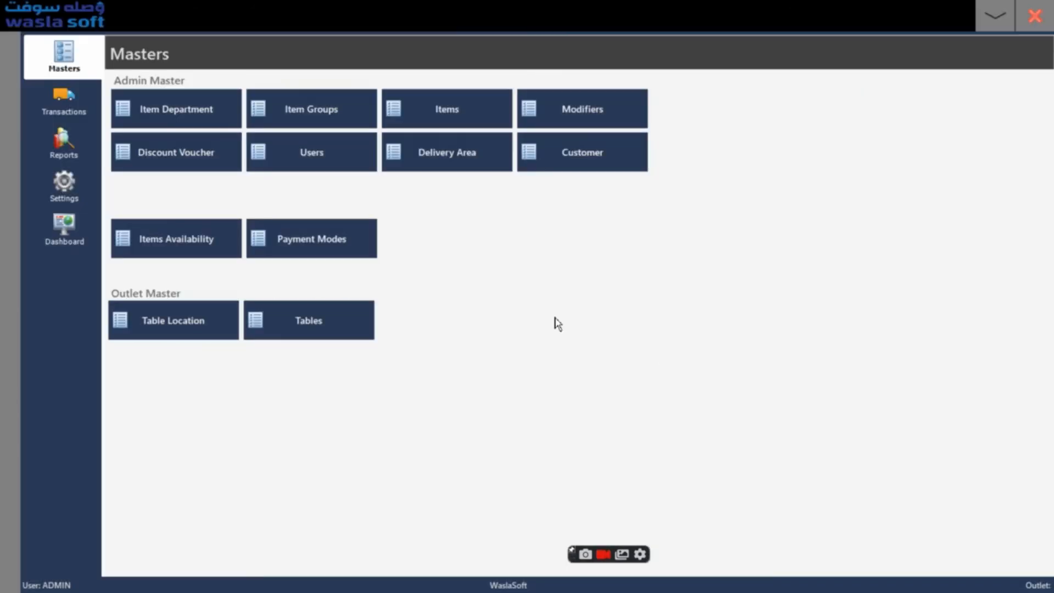
pyautogui.click(71, 147)
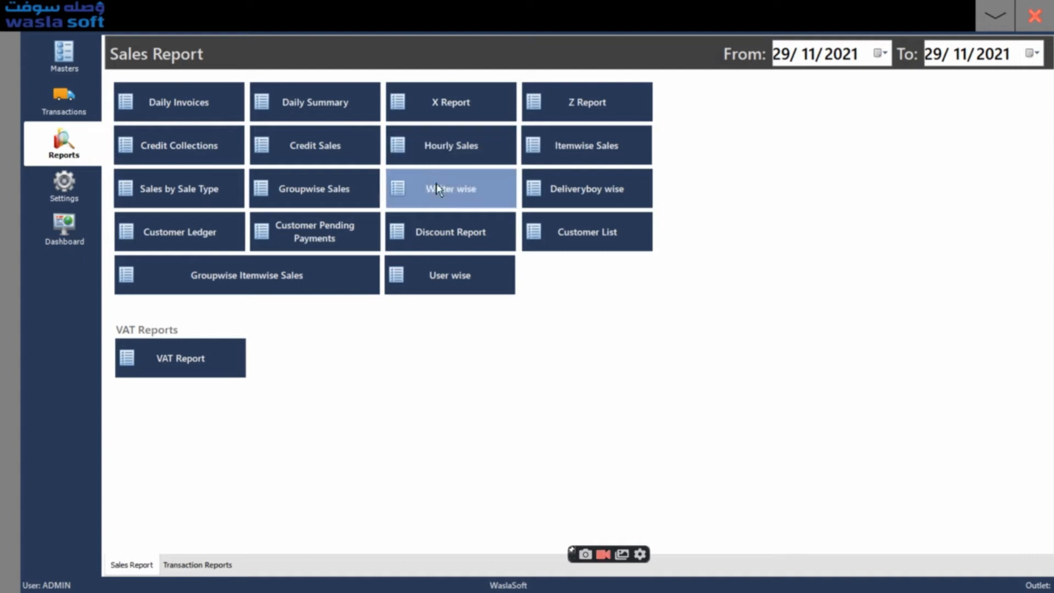
pyautogui.click(455, 205)
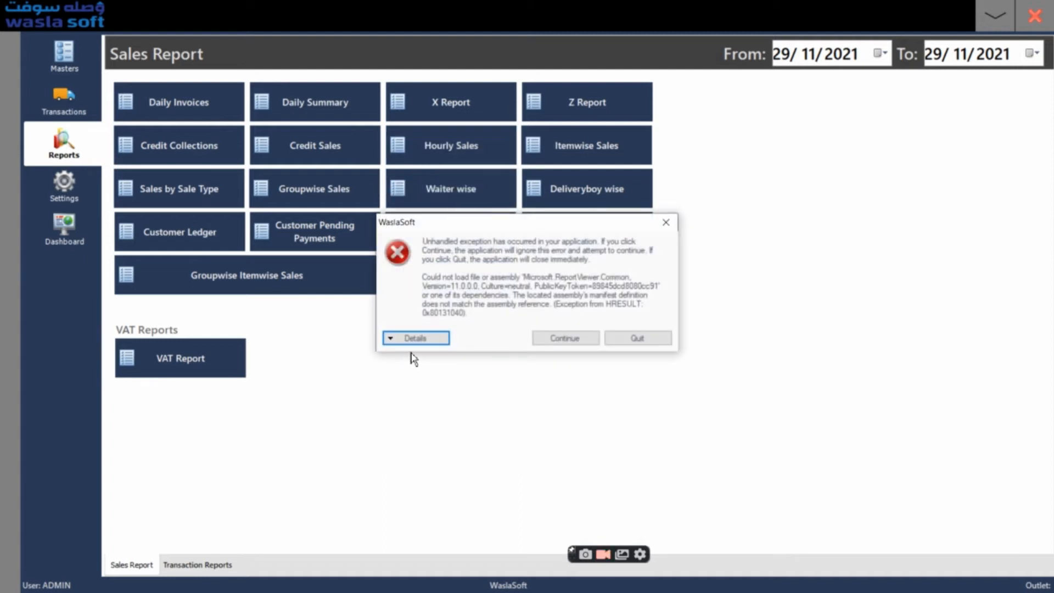
pyautogui.click(590, 338)
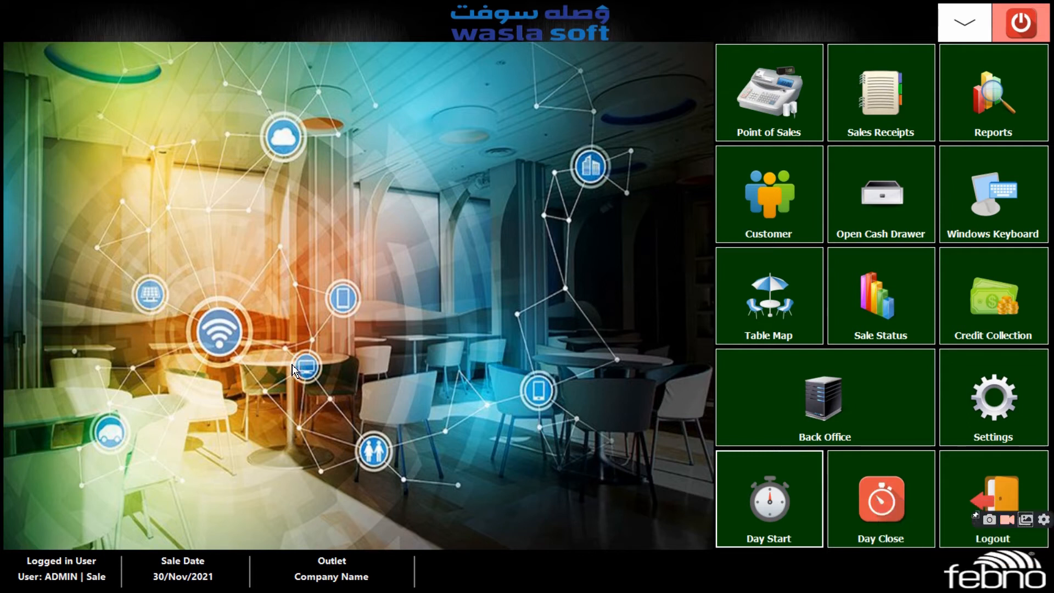
# Start a new business day and advance its sale date to 07-12-2021
pyautogui.click(772, 514)
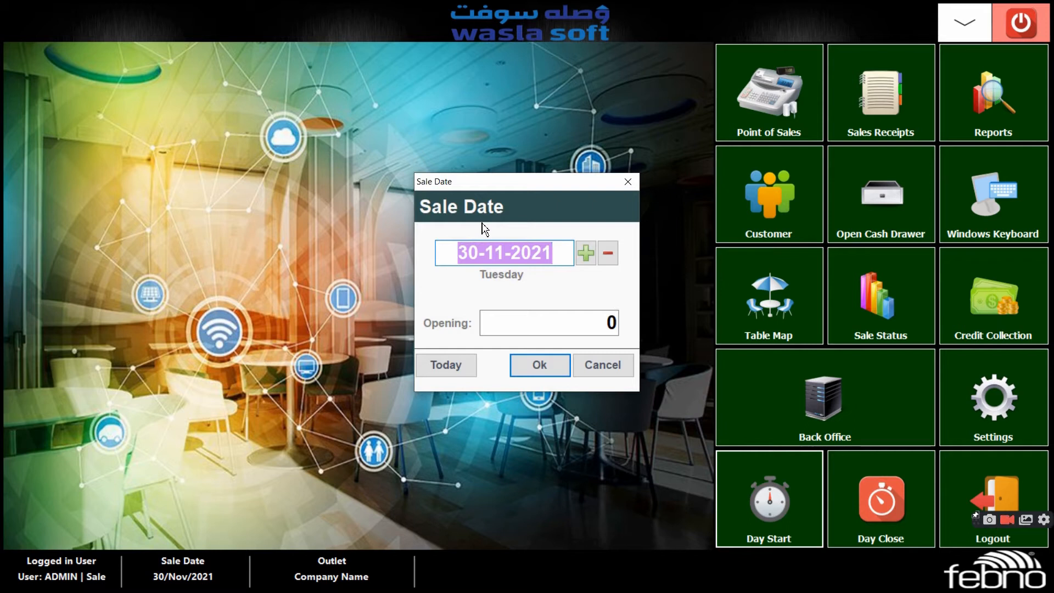
pyautogui.click(586, 256)
pyautogui.click(586, 254)
pyautogui.click(587, 254)
pyautogui.click(587, 254)
pyautogui.click(586, 254)
pyautogui.click(587, 253)
pyautogui.click(587, 254)
# Set the new day's opening amount to 1000 and confirm the day start
pyautogui.click(574, 319)
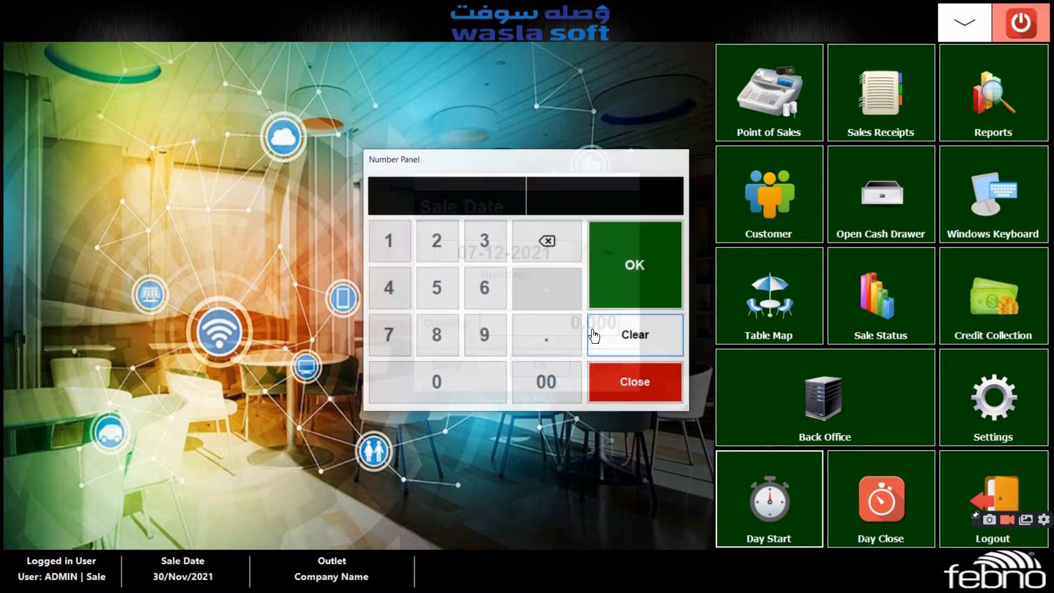
pyautogui.click(382, 258)
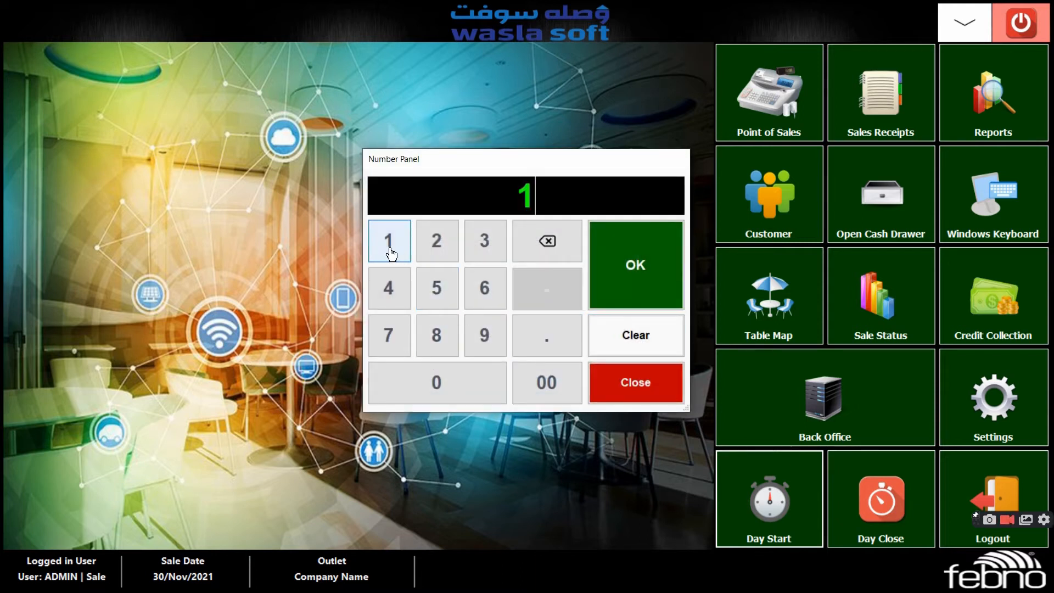
pyautogui.click(437, 396)
pyautogui.click(438, 397)
pyautogui.click(438, 397)
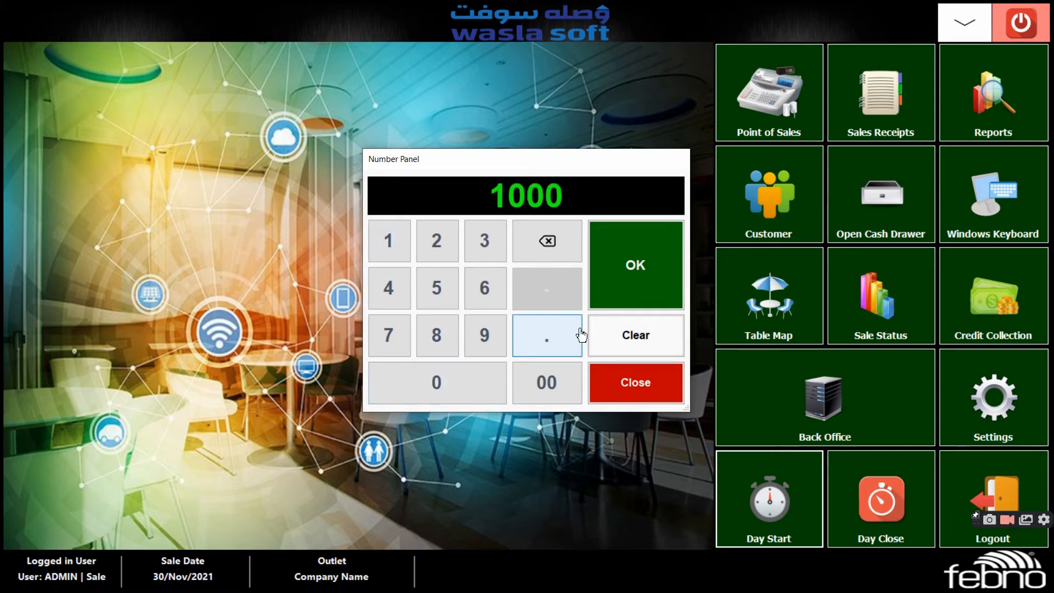
pyautogui.click(629, 277)
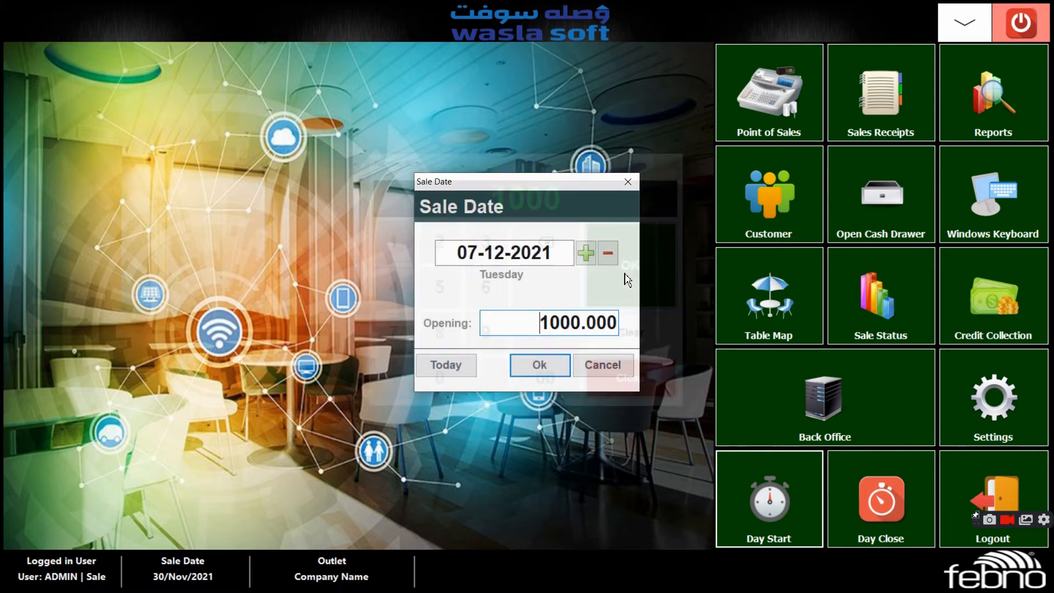
pyautogui.click(539, 365)
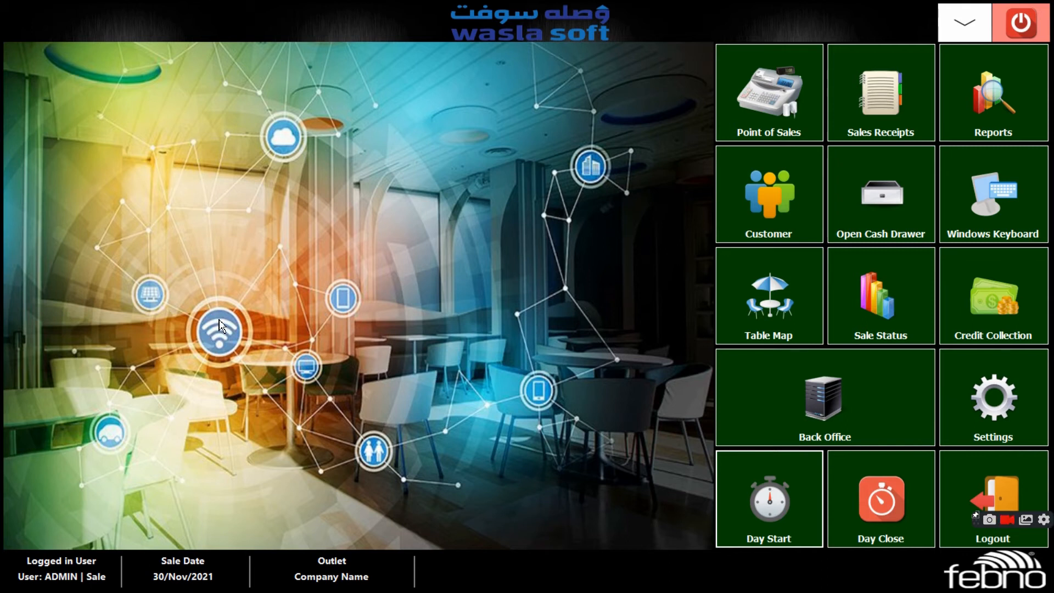
# Open the Point of Sales screen and browse the items in DEMO1, GROUP 1, GROUP 2 and GROUP 3
pyautogui.click(751, 103)
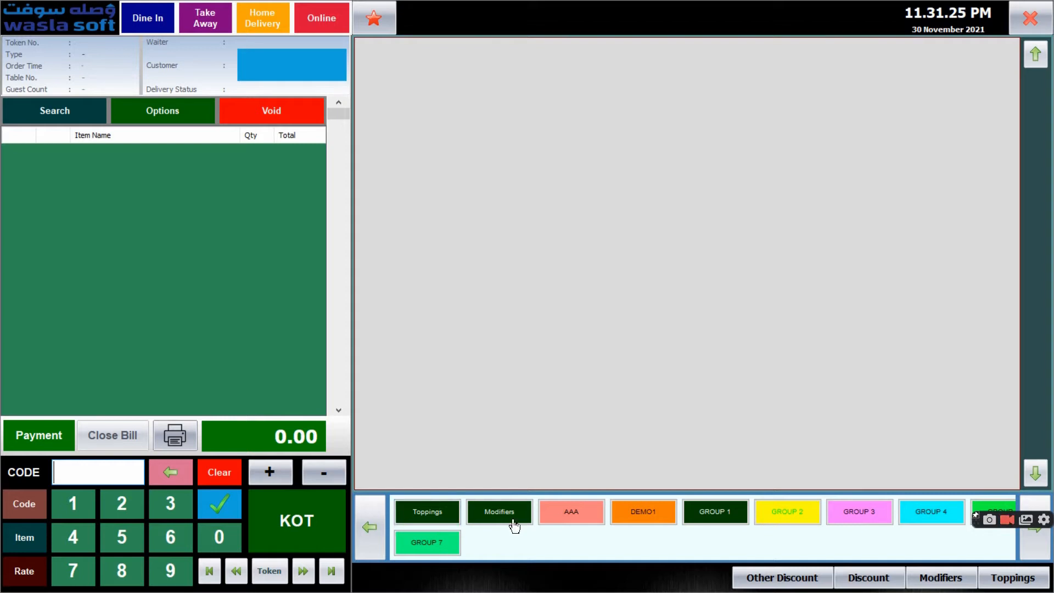
pyautogui.click(640, 513)
pyautogui.click(719, 513)
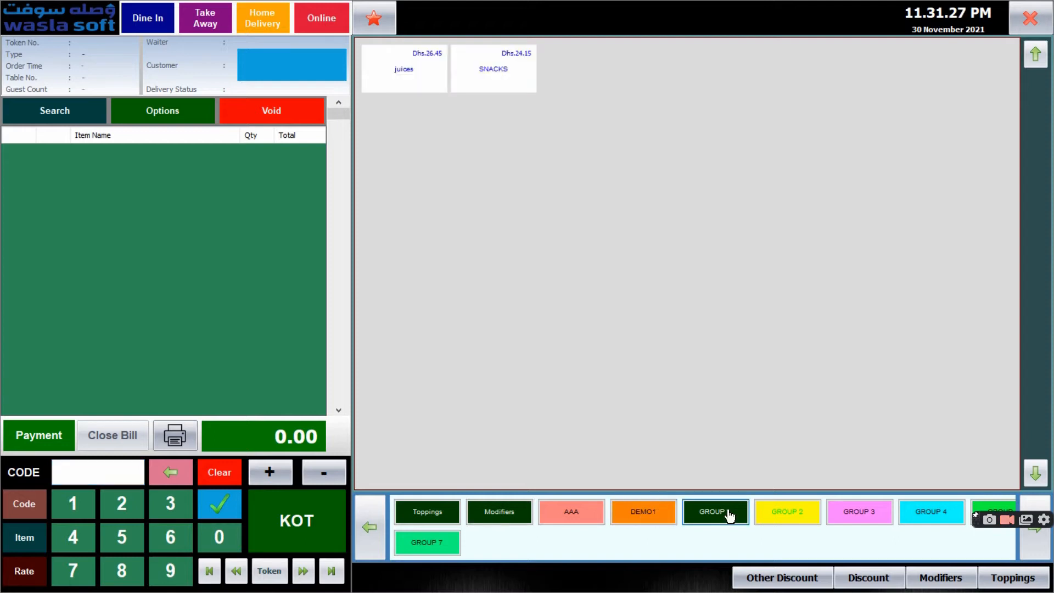
pyautogui.click(792, 513)
pyautogui.click(798, 513)
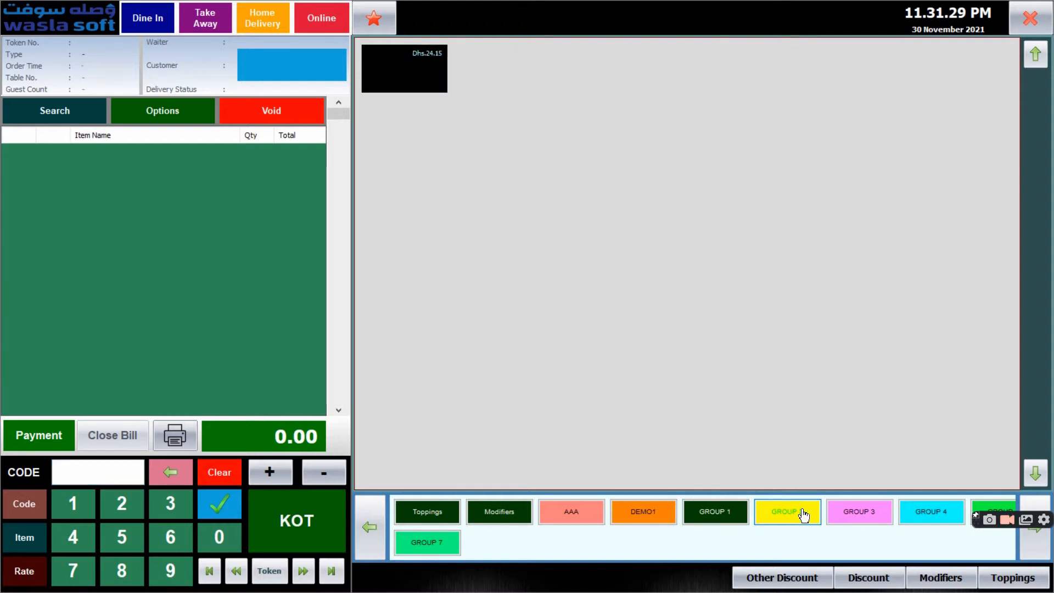
pyautogui.click(873, 515)
pyautogui.click(739, 513)
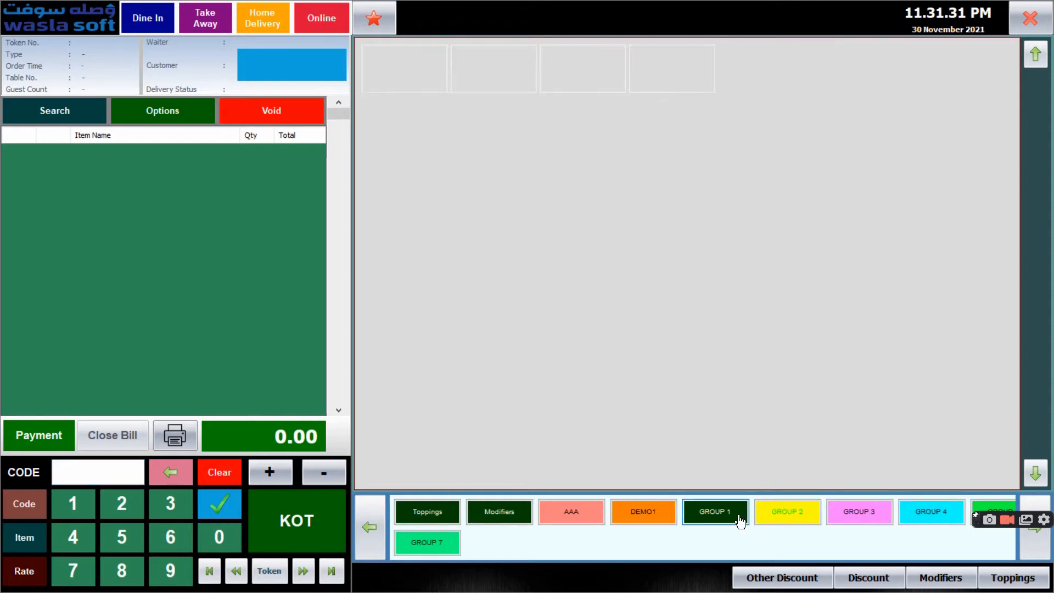
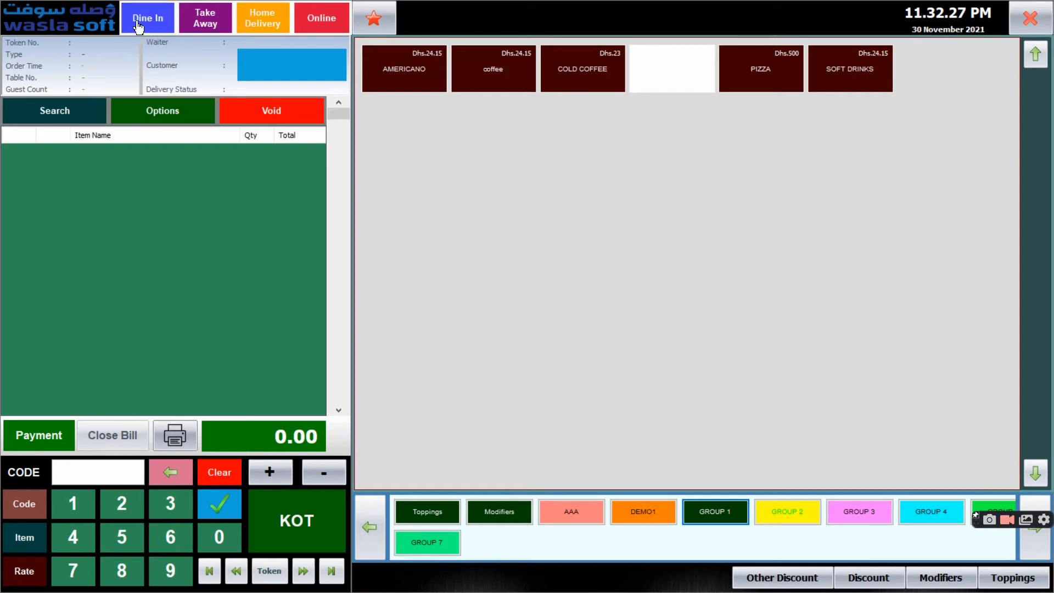
# Review the outdoor and indoor dine-in tables, and try to add AMERICANO without a table assigned to the order
pyautogui.click(138, 27)
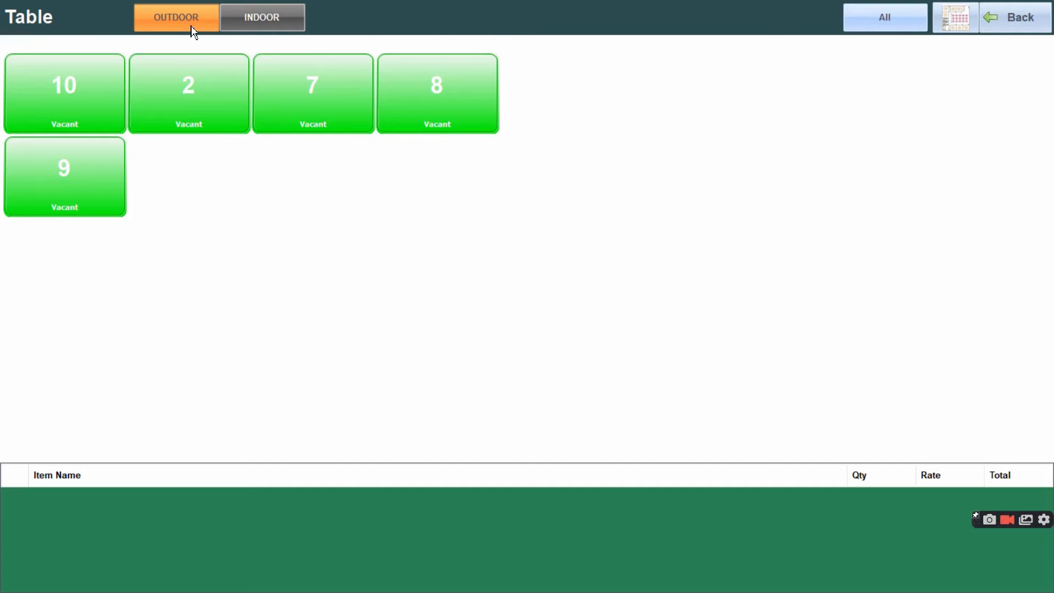
pyautogui.click(278, 15)
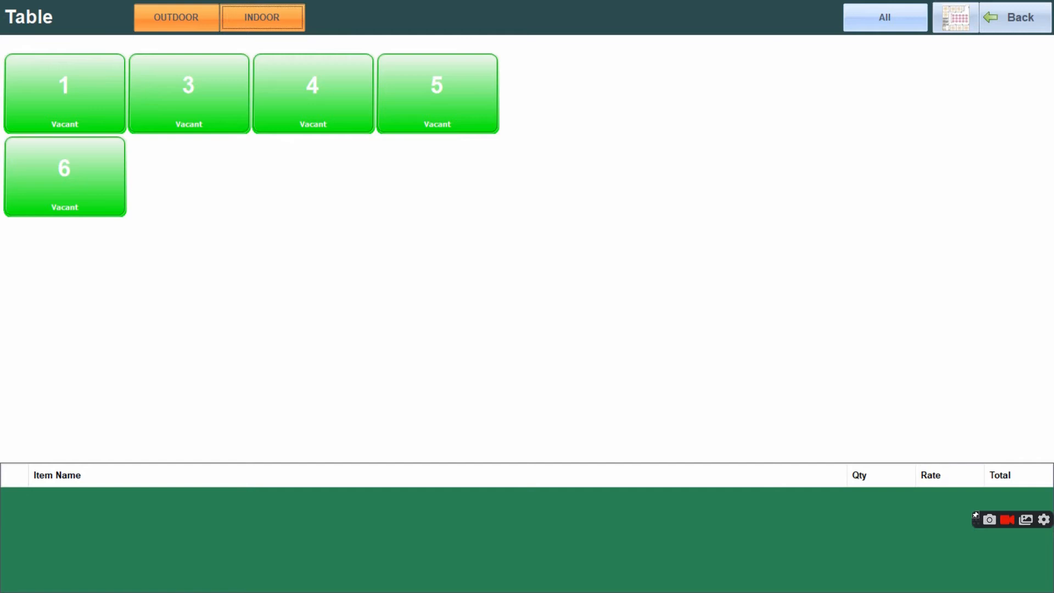
pyautogui.click(161, 23)
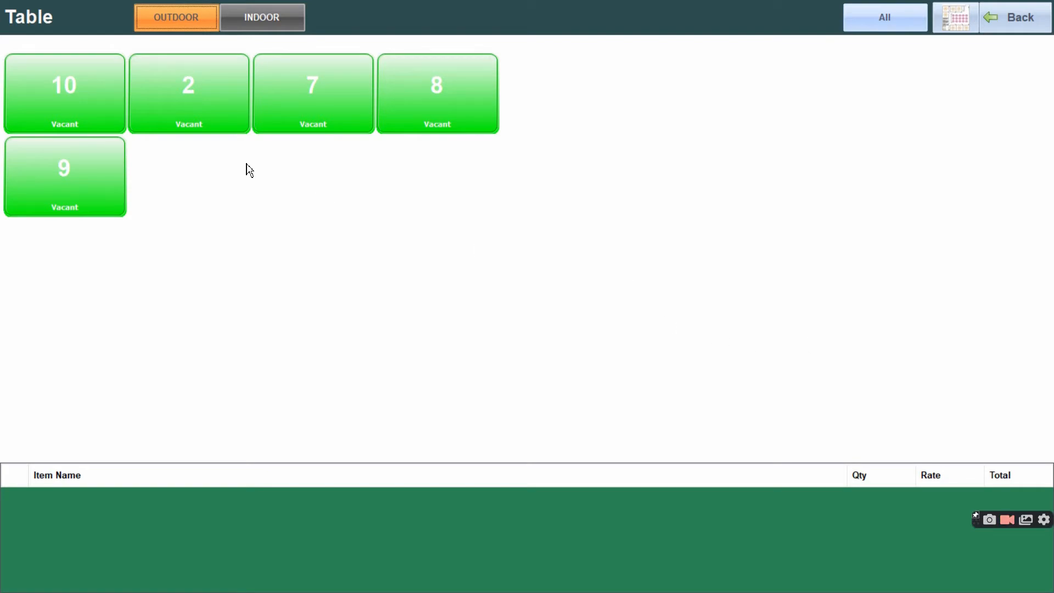
pyautogui.click(199, 108)
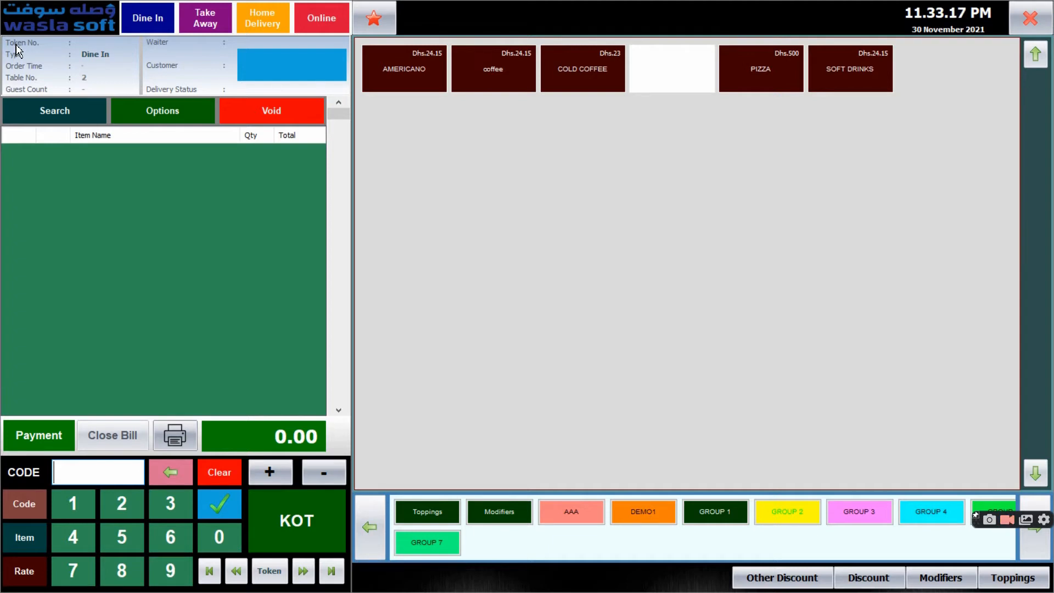
pyautogui.click(146, 25)
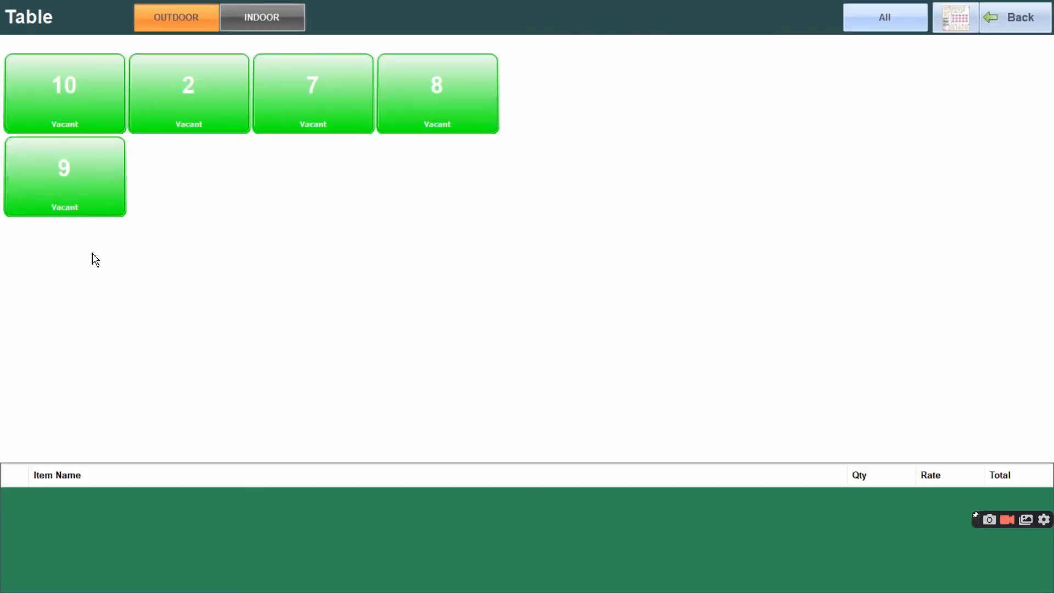
pyautogui.click(1017, 24)
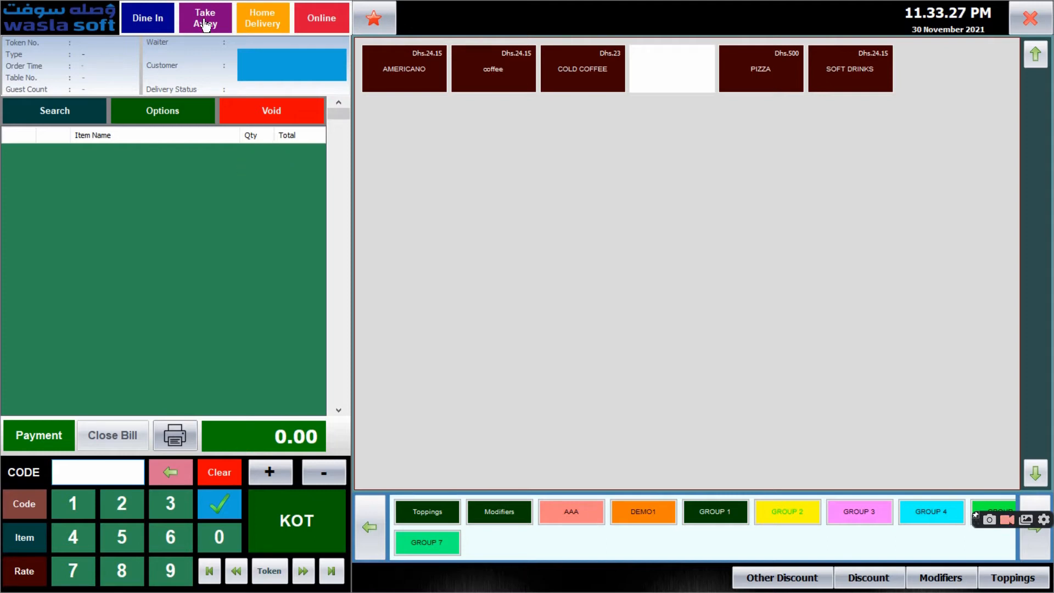
pyautogui.click(423, 80)
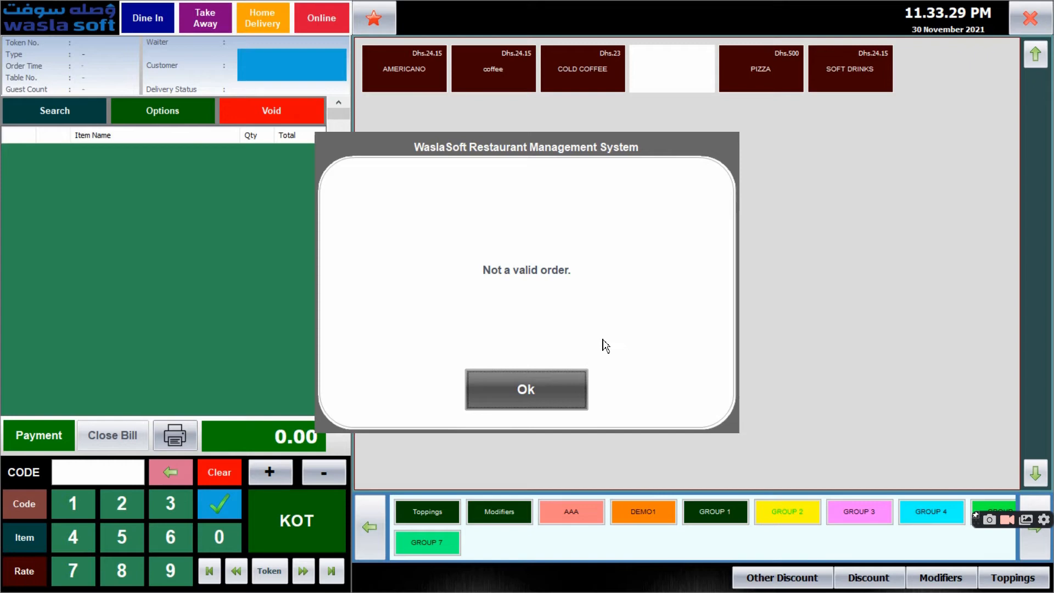
pyautogui.click(571, 394)
# Start a dine-in order on outdoor table 2 with AMERICANO, coffee, PIZZA and SOFT DRINKS
pyautogui.click(144, 22)
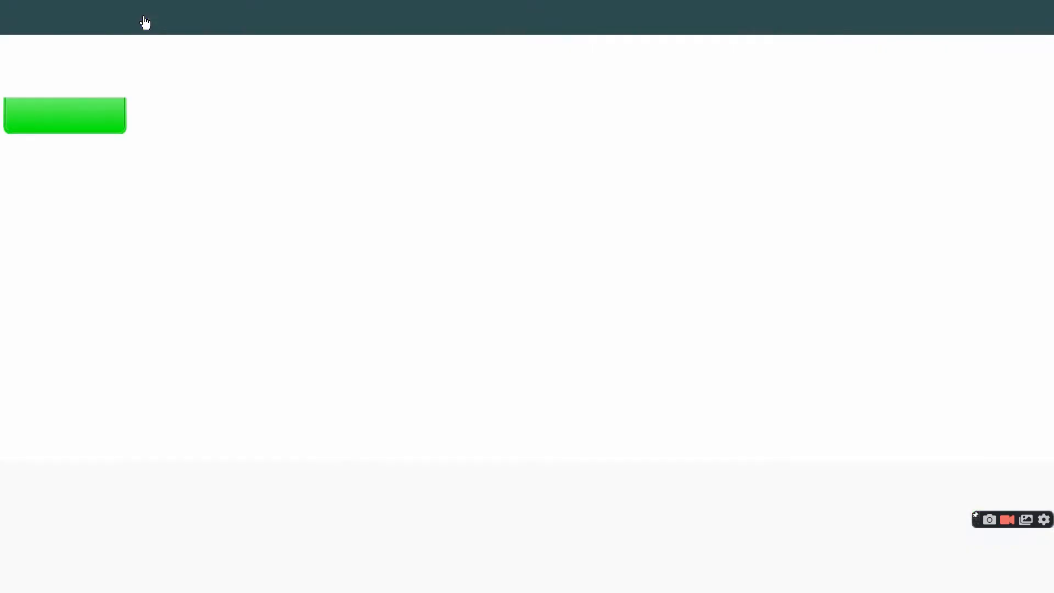
pyautogui.click(180, 122)
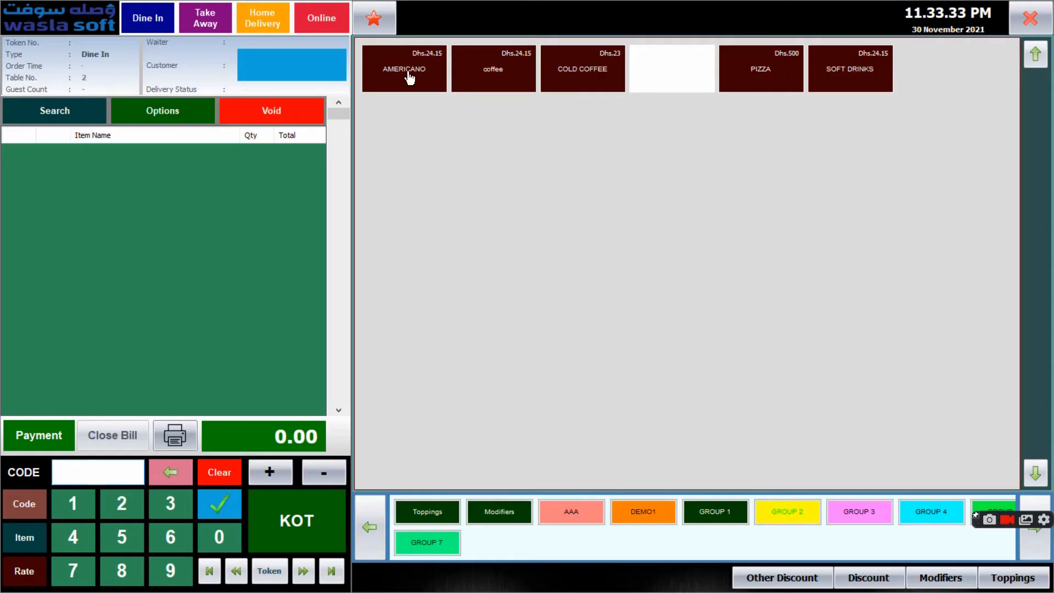
pyautogui.click(429, 73)
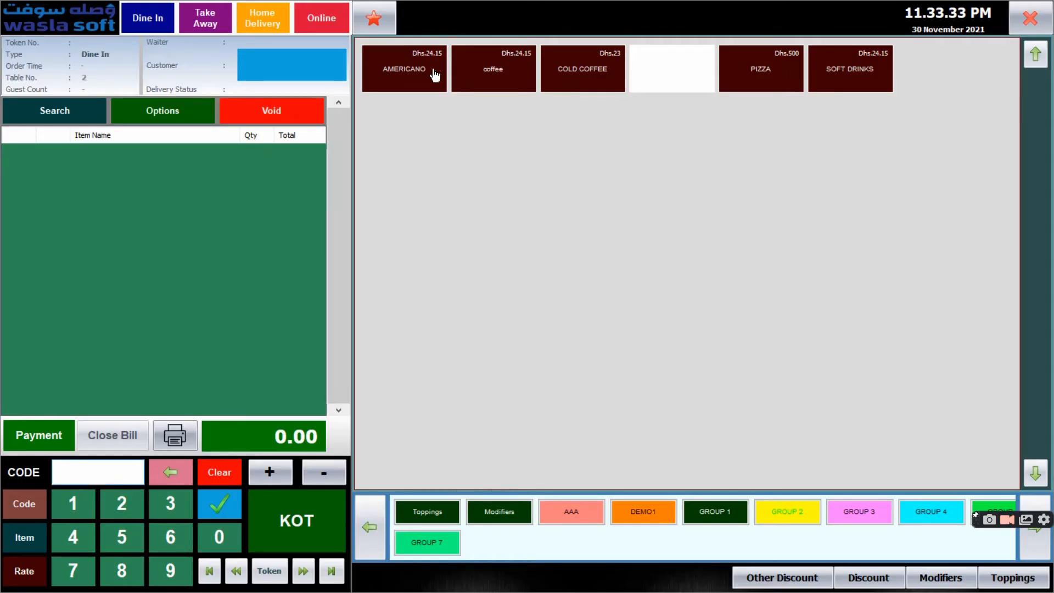
pyautogui.click(482, 72)
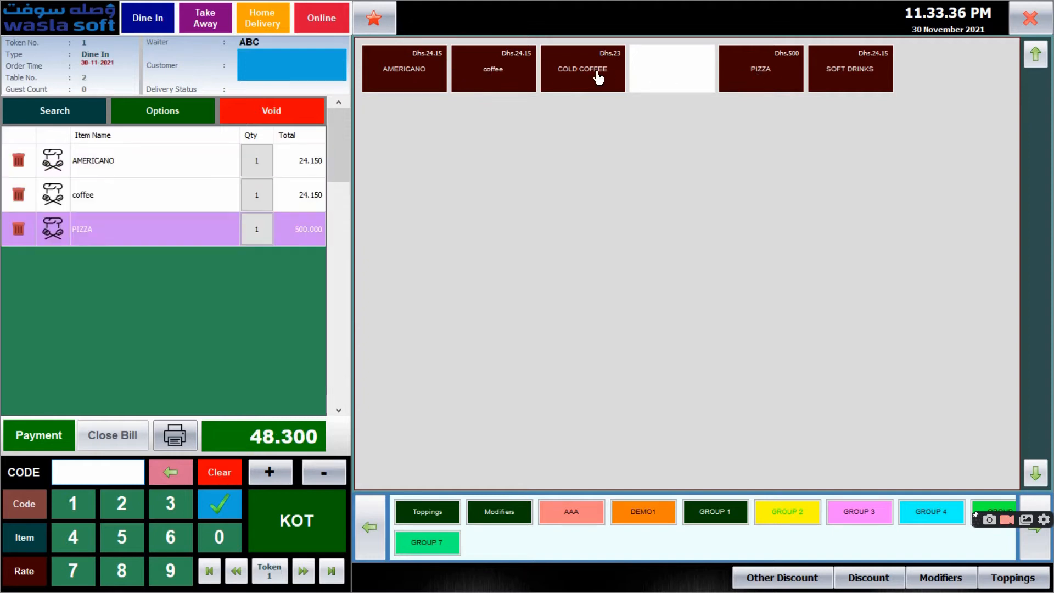
pyautogui.click(843, 78)
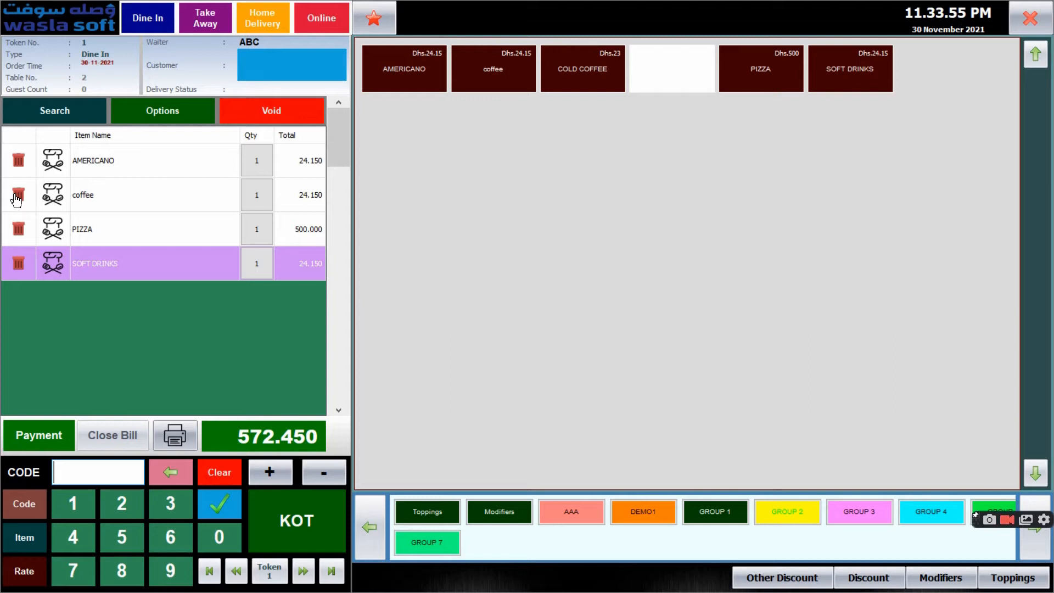
# Remove AMERICANO from the table 2 order, and reopen that order in Point of Sales
pyautogui.click(18, 165)
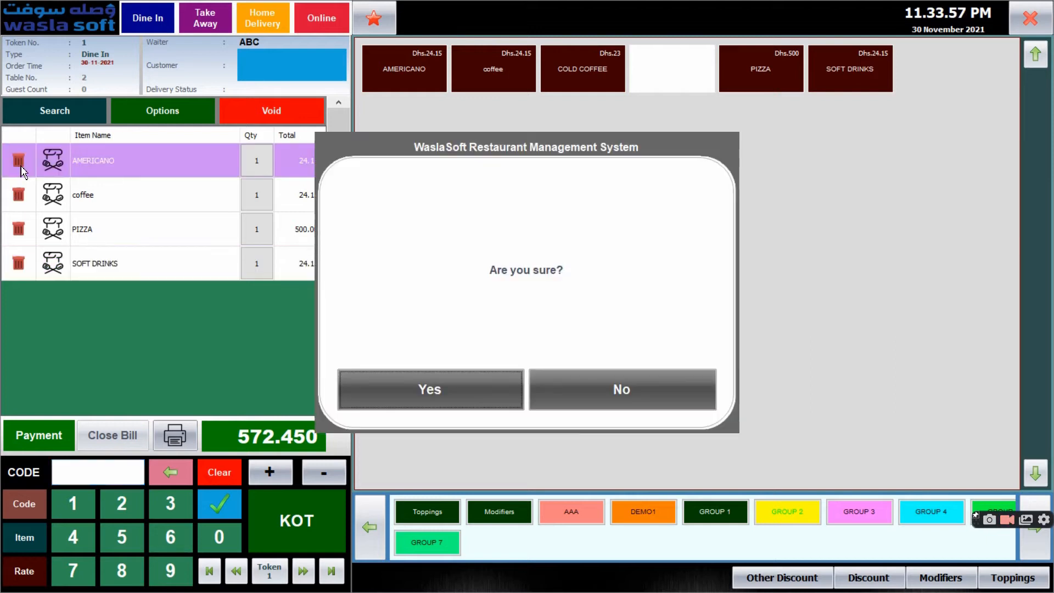
pyautogui.click(442, 389)
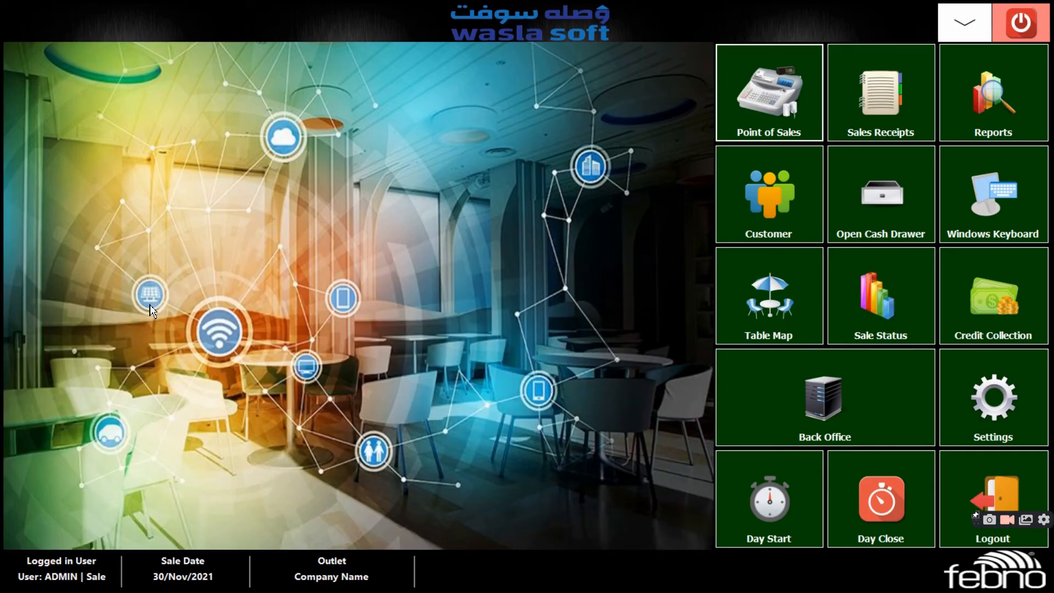
pyautogui.click(738, 83)
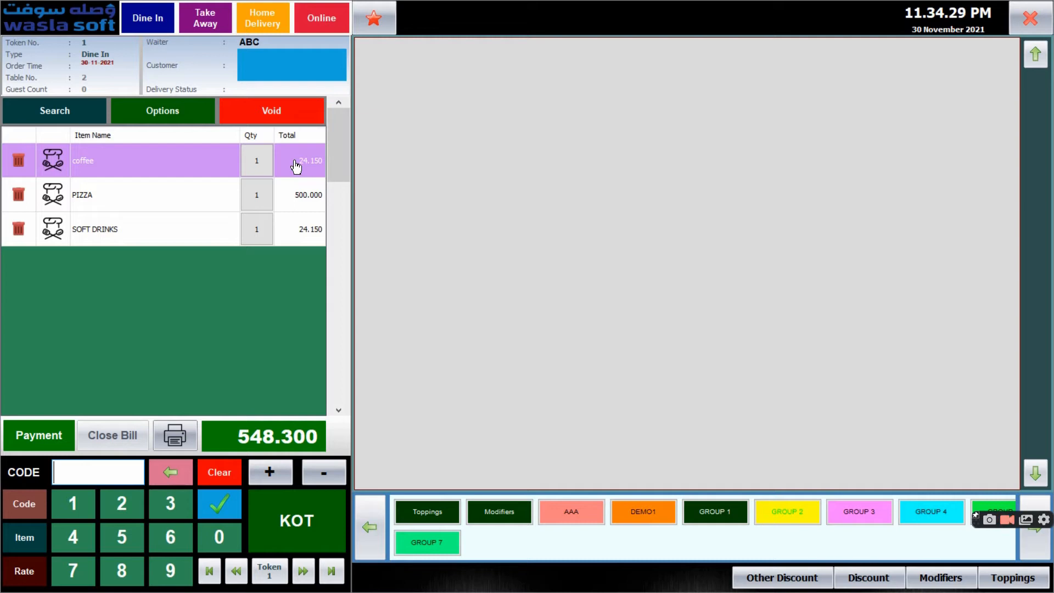
# Set the quantities of coffee and PIZZA in the order to 2 each
pyautogui.click(261, 162)
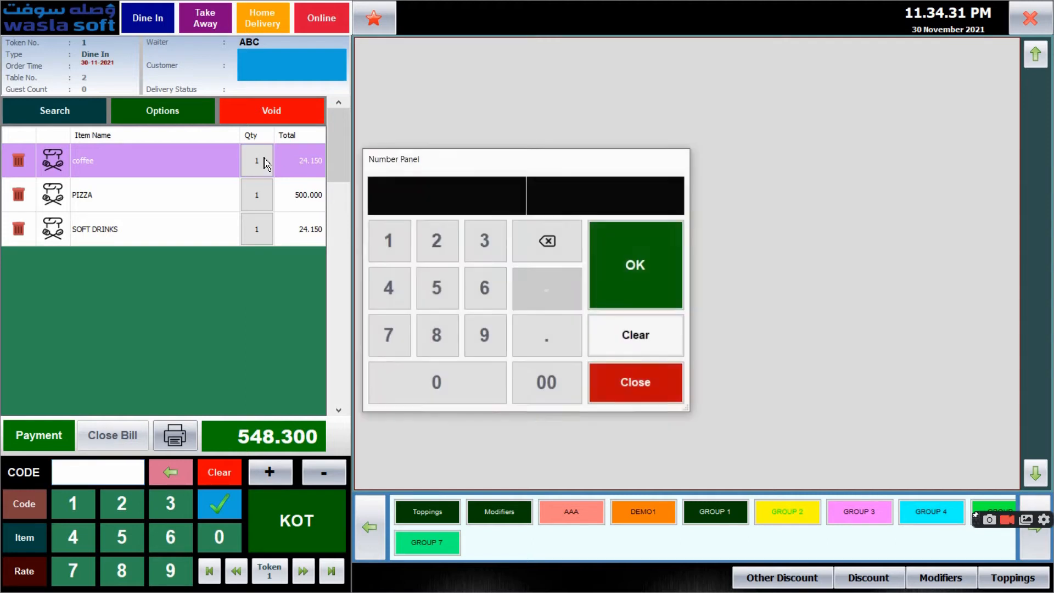
pyautogui.click(434, 242)
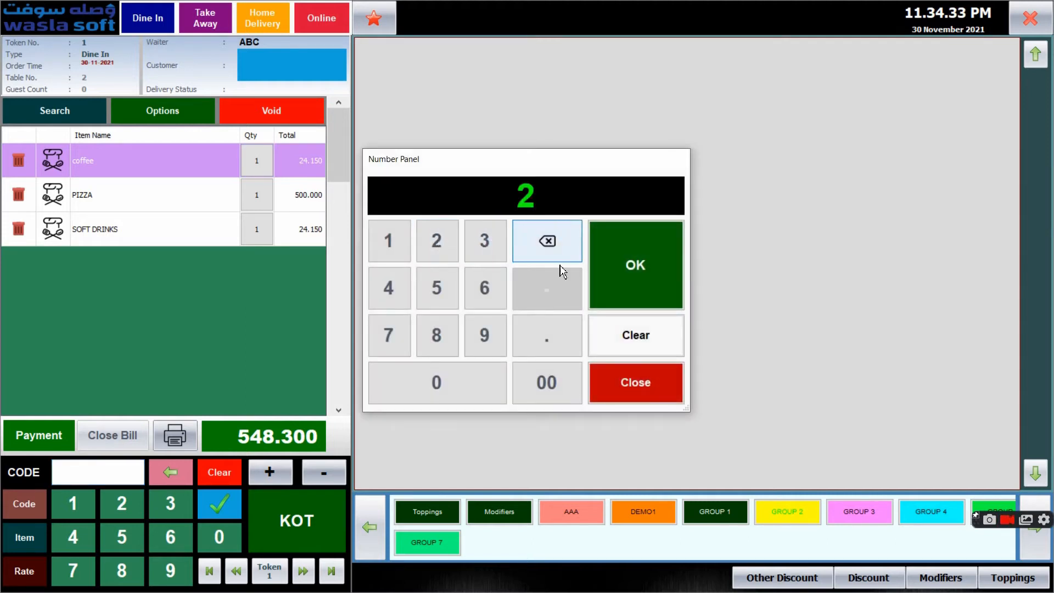
pyautogui.click(662, 291)
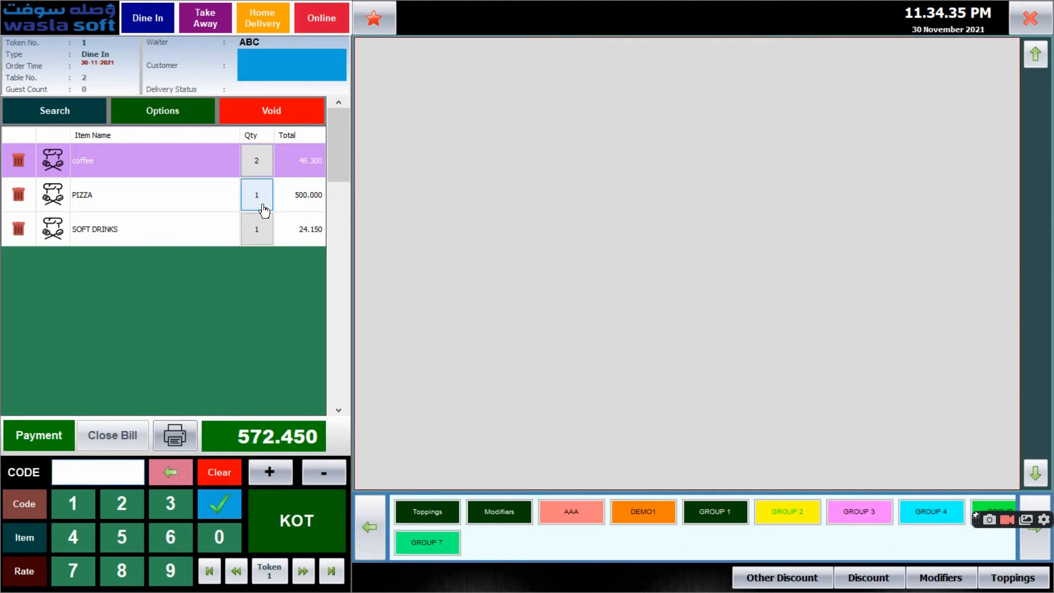
pyautogui.click(261, 208)
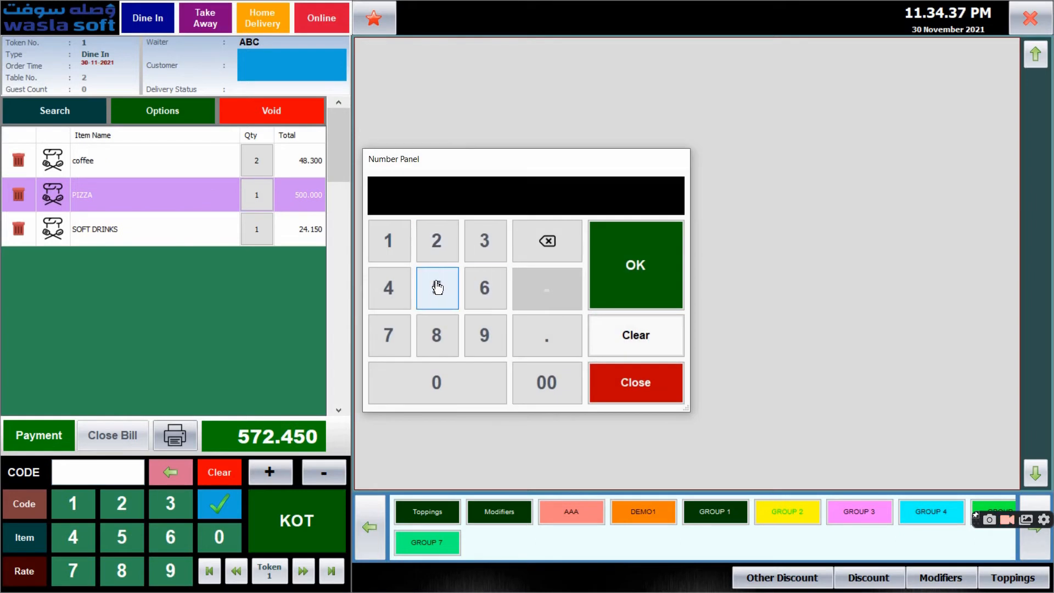
pyautogui.click(437, 242)
pyautogui.click(632, 270)
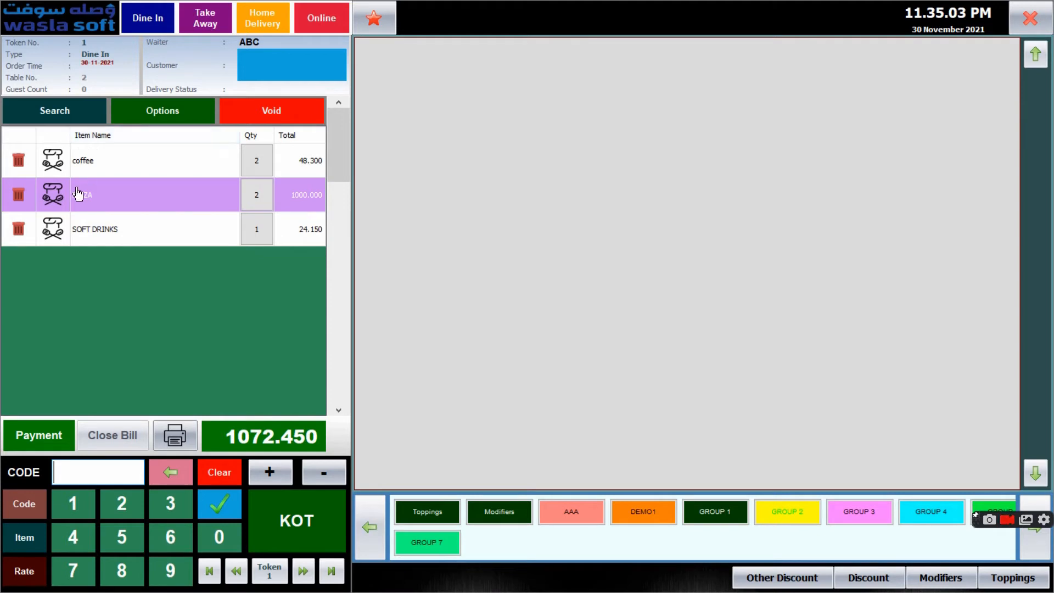
# Add the kitchen message "low sugar" to the coffee item
pyautogui.click(84, 237)
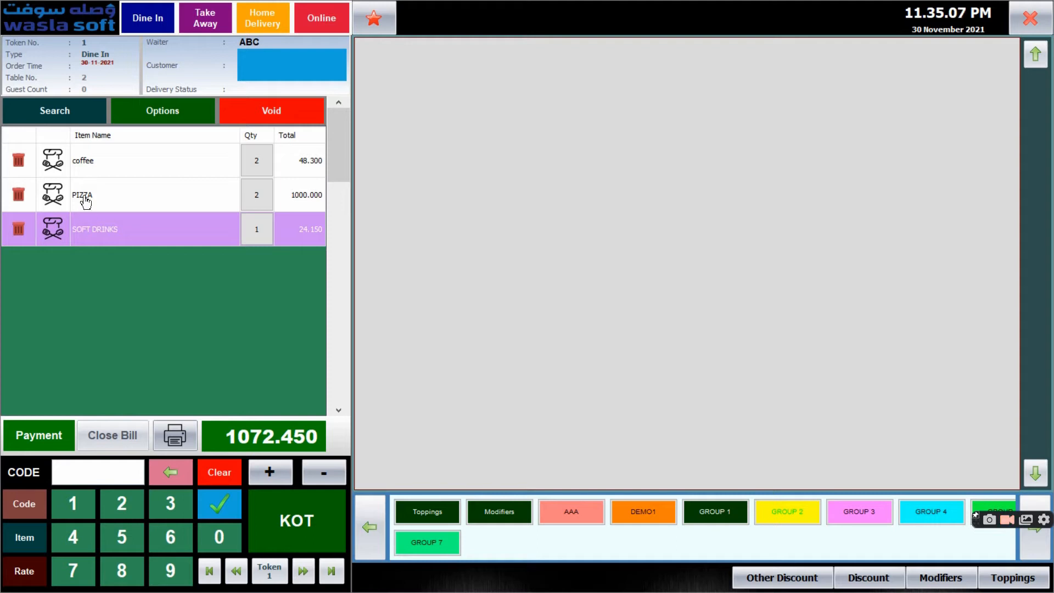
pyautogui.click(95, 163)
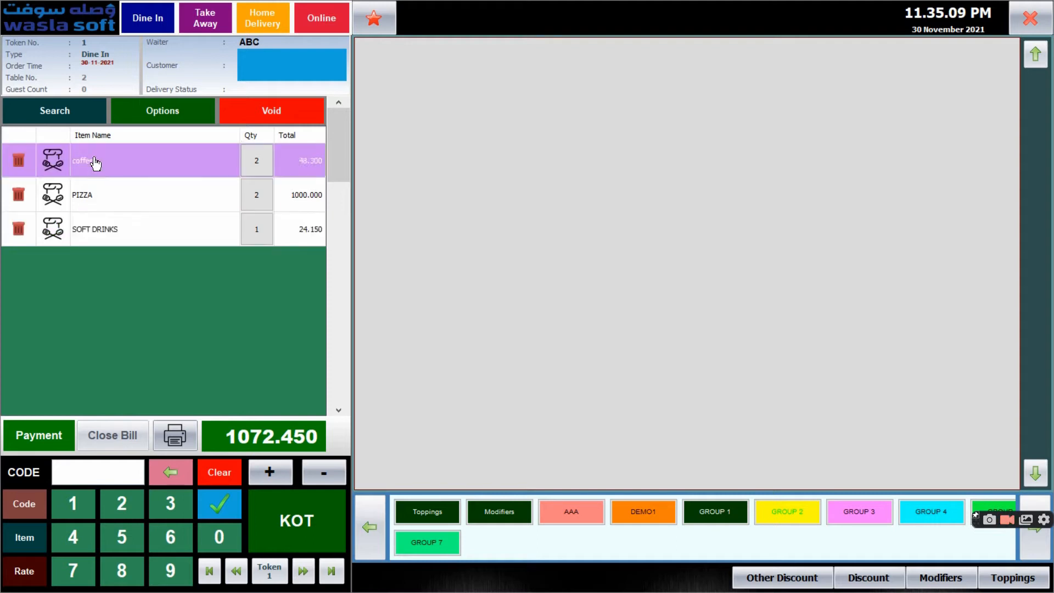
pyautogui.click(54, 170)
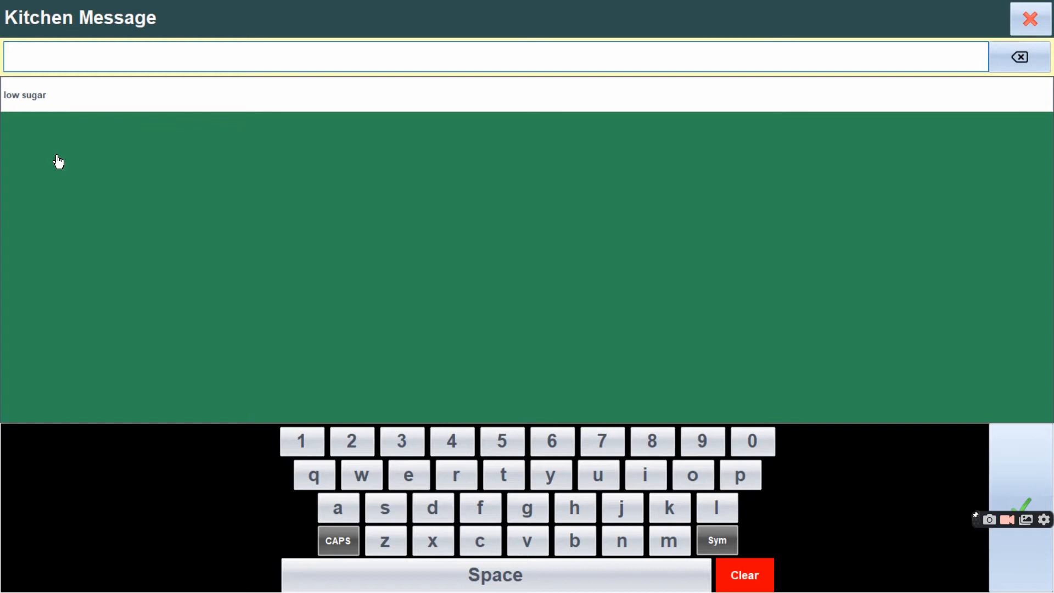
pyautogui.click(57, 97)
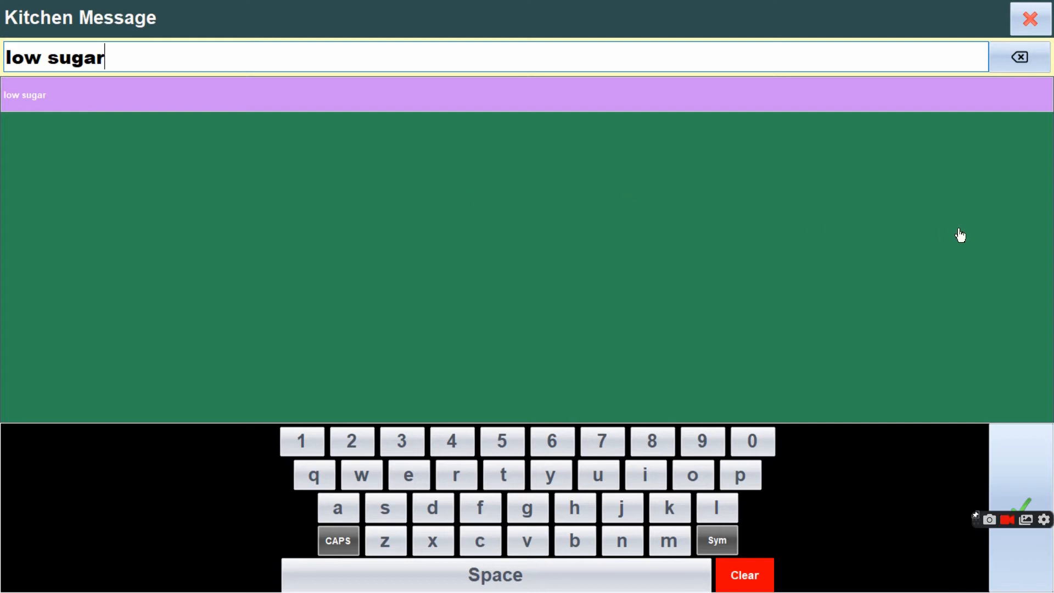
pyautogui.click(1024, 467)
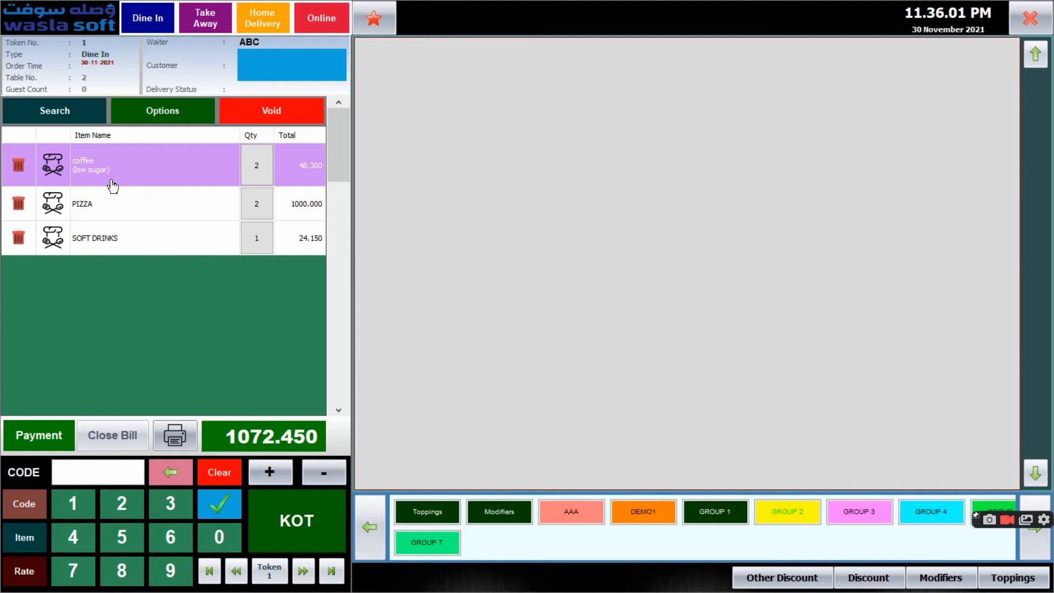
# Check table 2's running order from the outdoor table list, and examine the table status filter choices
pyautogui.click(163, 23)
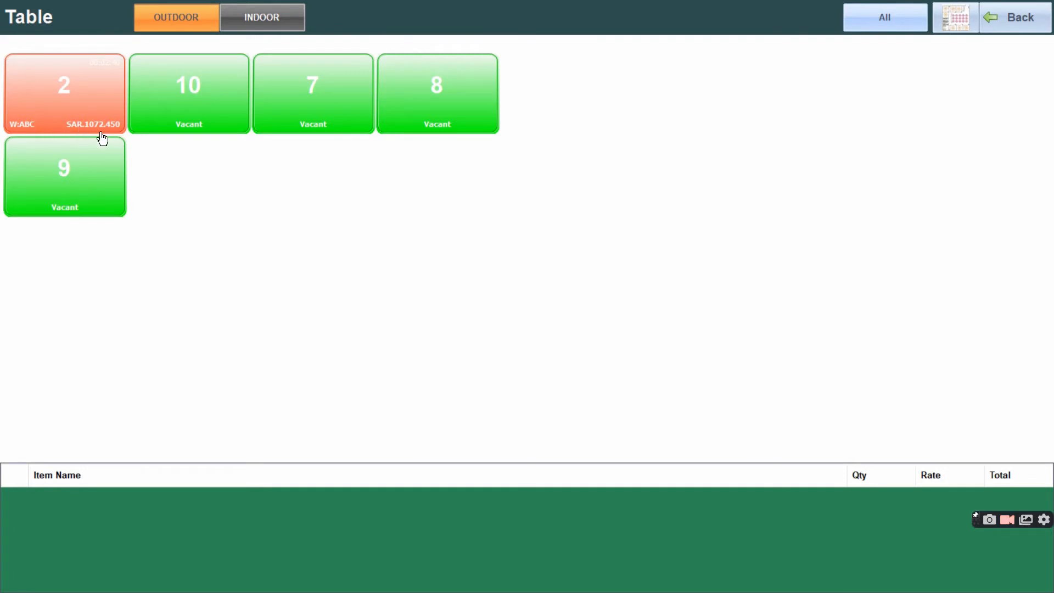
pyautogui.click(11, 131)
pyautogui.click(140, 22)
pyautogui.click(109, 71)
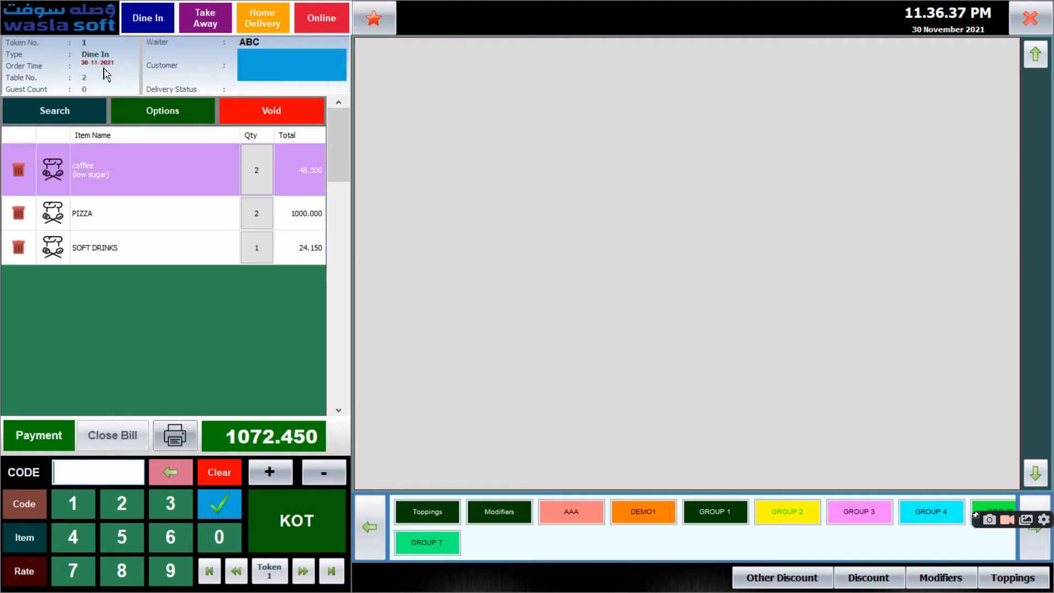
pyautogui.click(143, 22)
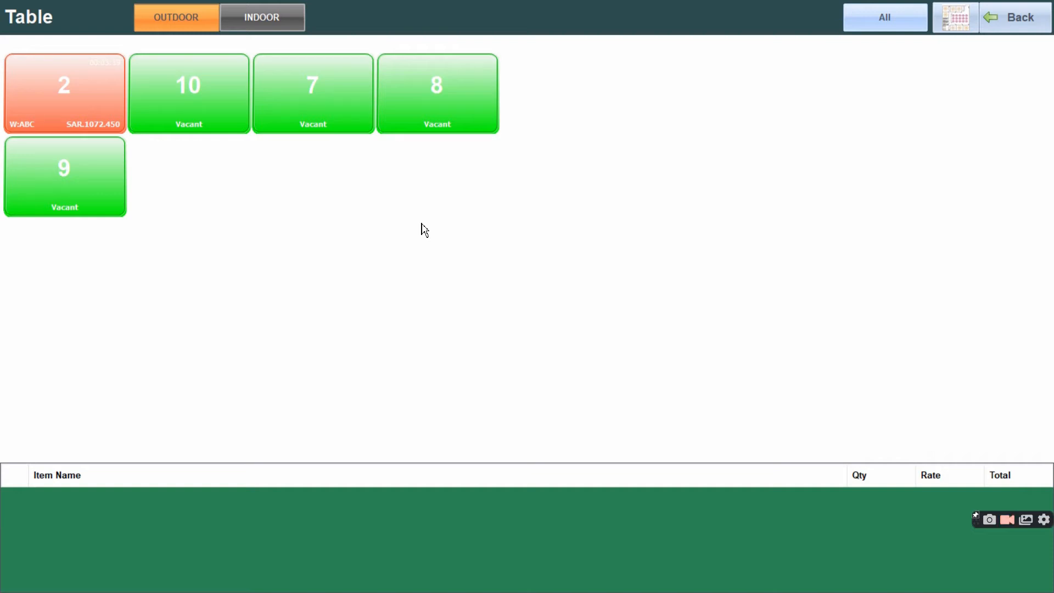
pyautogui.click(866, 22)
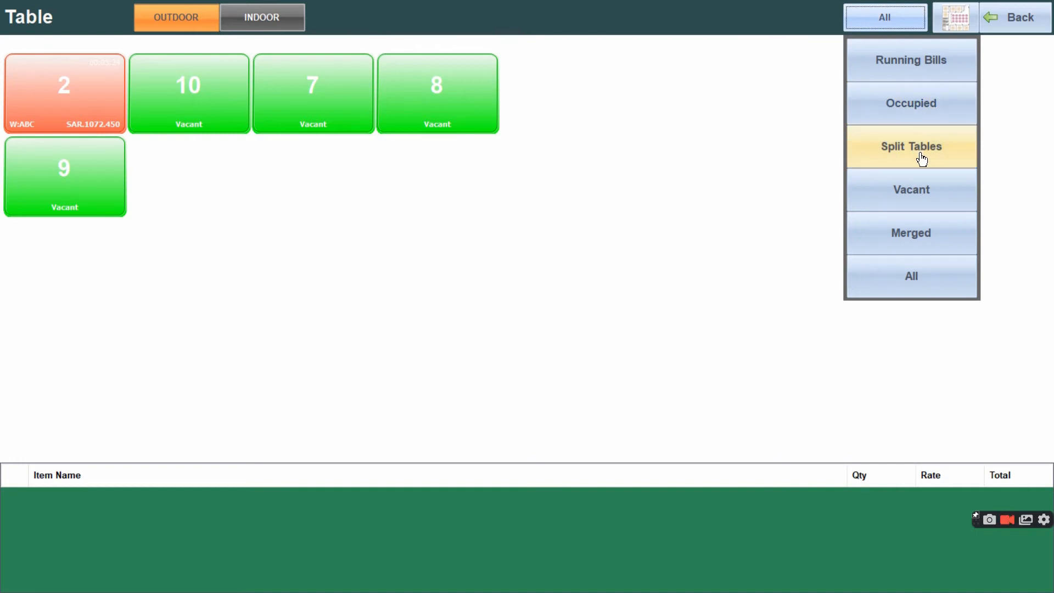
pyautogui.click(1029, 19)
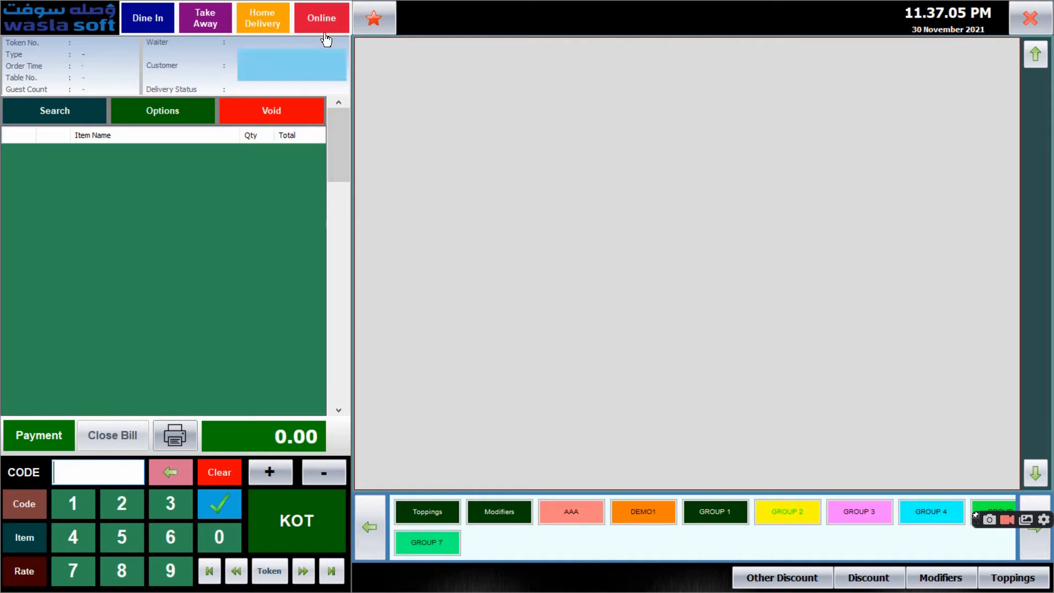
# Try to add COLD COFFEE from GROUP 1 without an open order
pyautogui.click(717, 514)
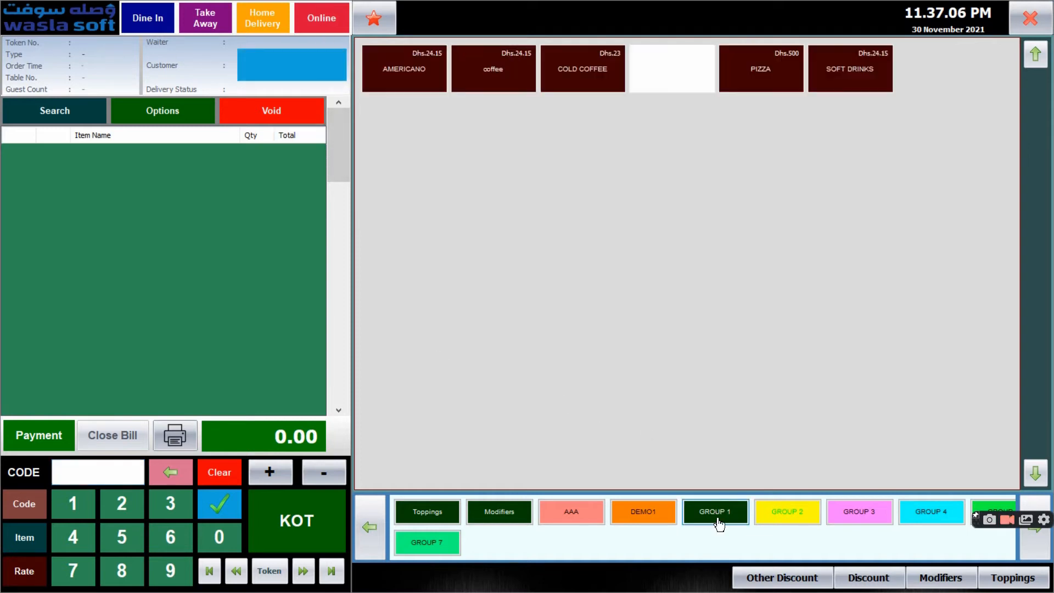
pyautogui.click(569, 88)
pyautogui.click(522, 387)
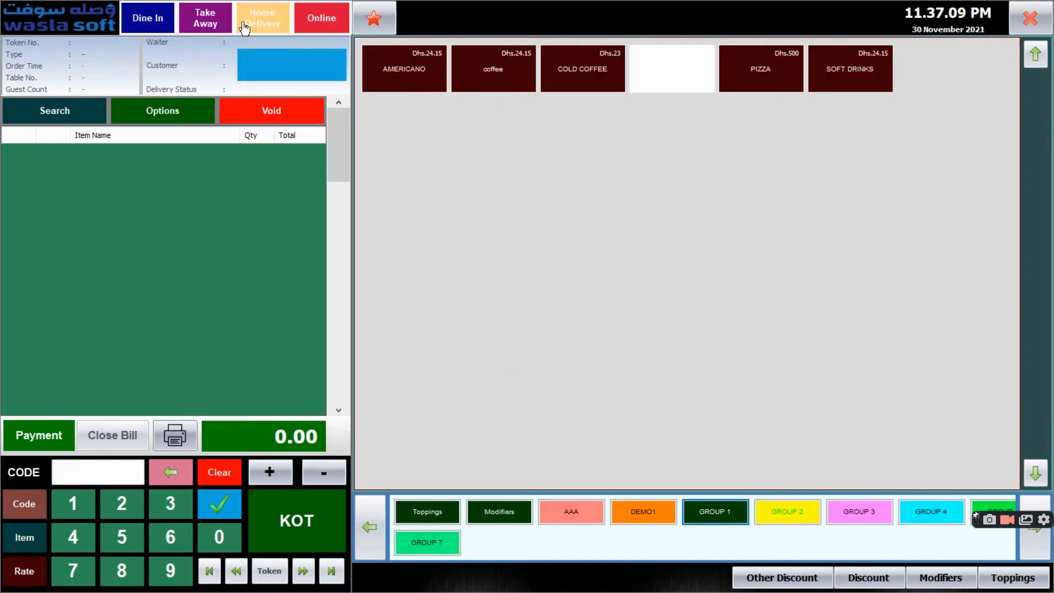
# Reopen the running dine-in order of table 2 and split the table
pyautogui.click(144, 18)
pyautogui.click(78, 90)
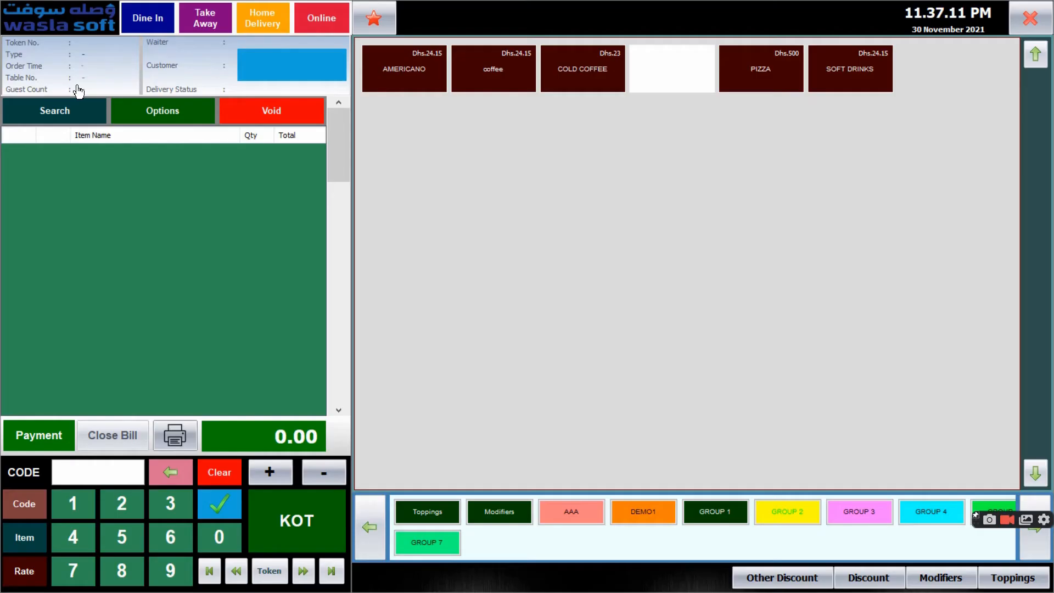
pyautogui.click(156, 115)
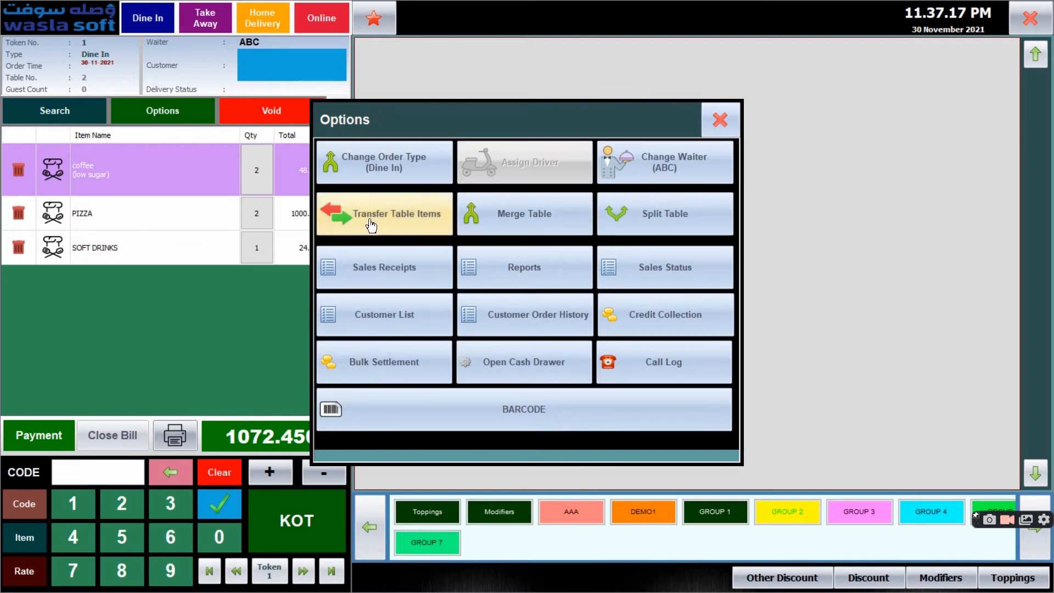
pyautogui.click(646, 227)
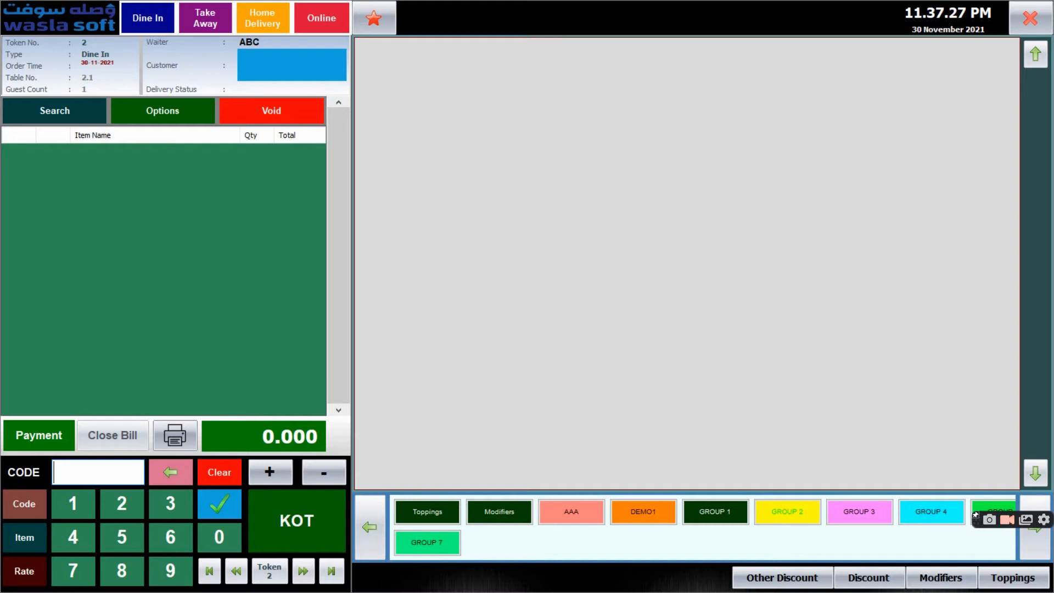
# Check the split table in the outdoor table list and reopen the running dine-in order of table 2
pyautogui.click(156, 32)
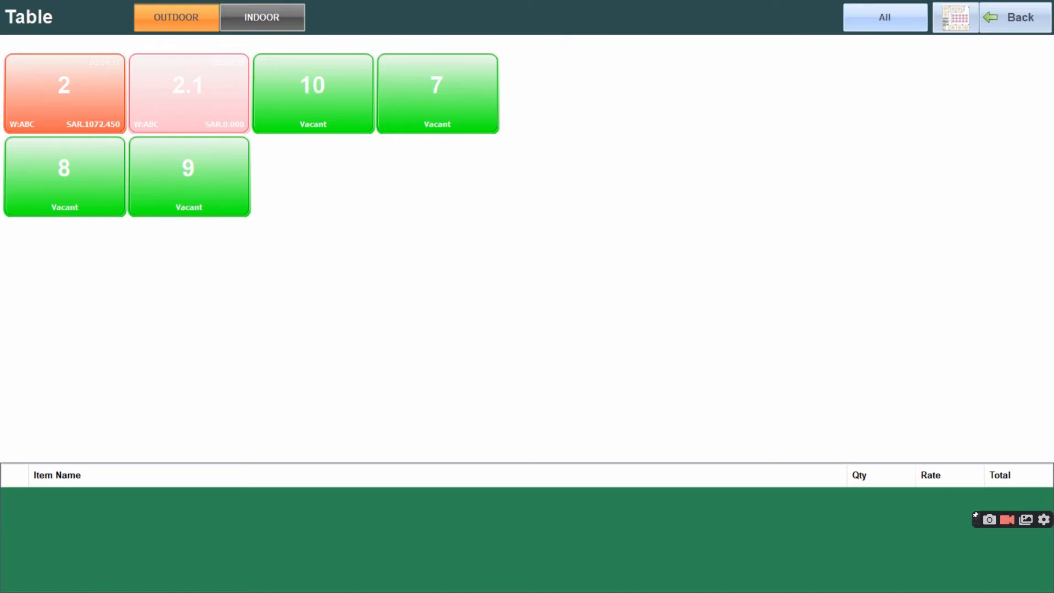
pyautogui.click(1012, 18)
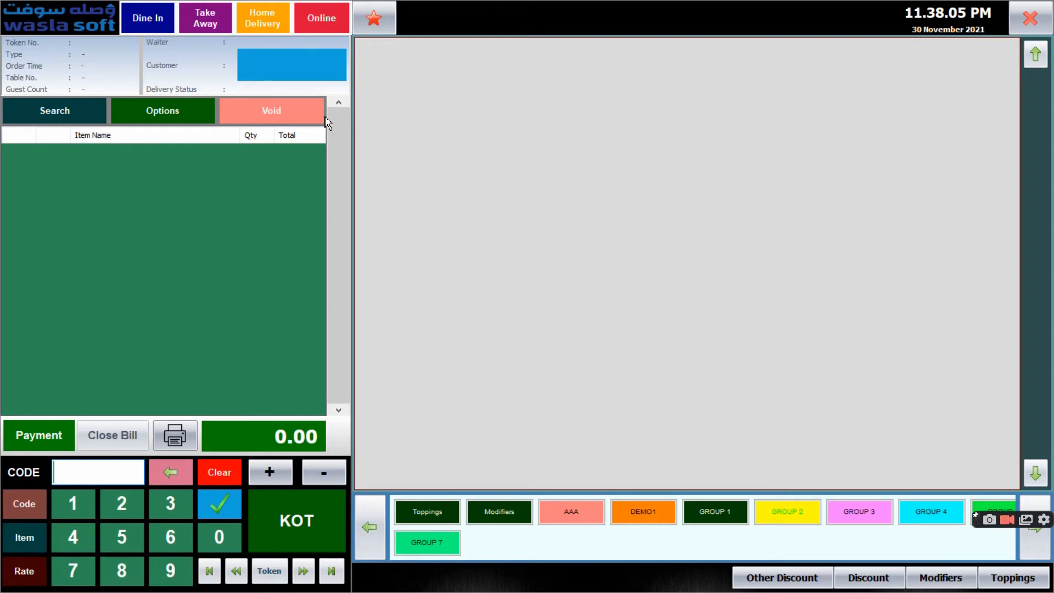
pyautogui.click(157, 41)
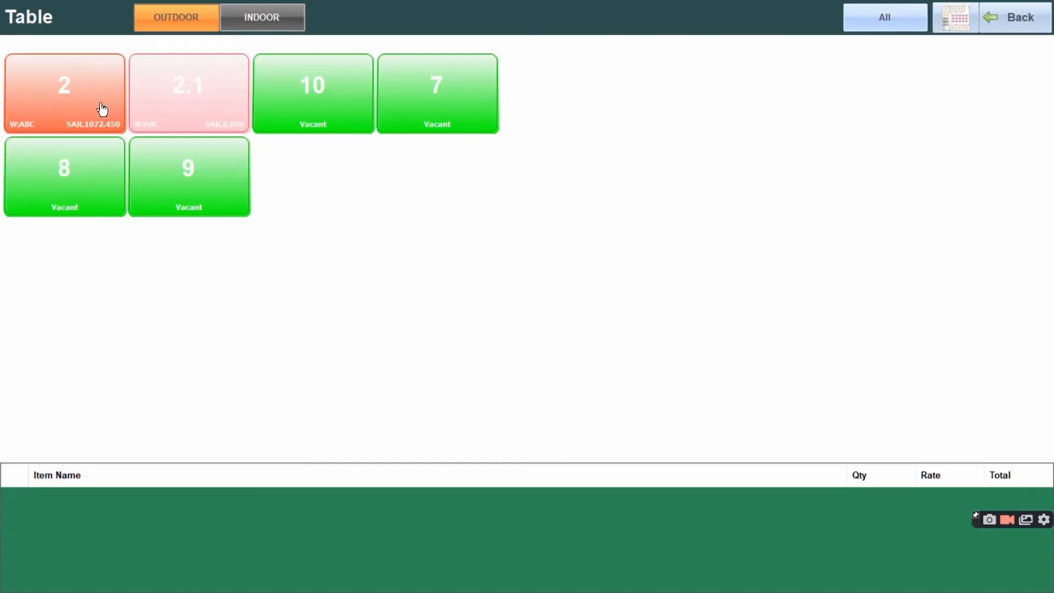
pyautogui.click(101, 108)
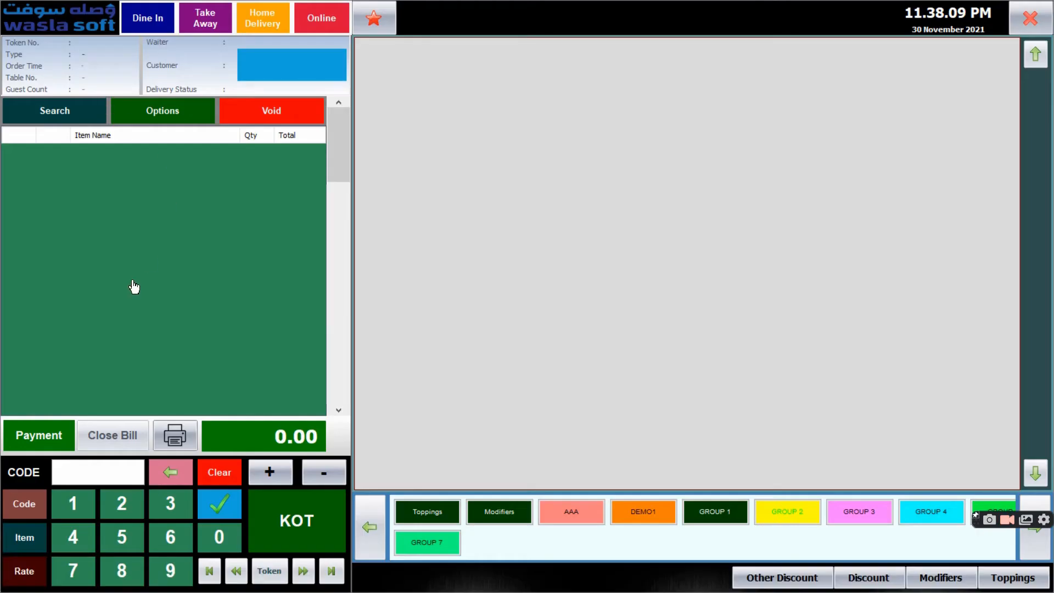
# Settle table 2's bill with 2000 in cash, check the balance to the customer, and close the invoice preview
pyautogui.click(53, 445)
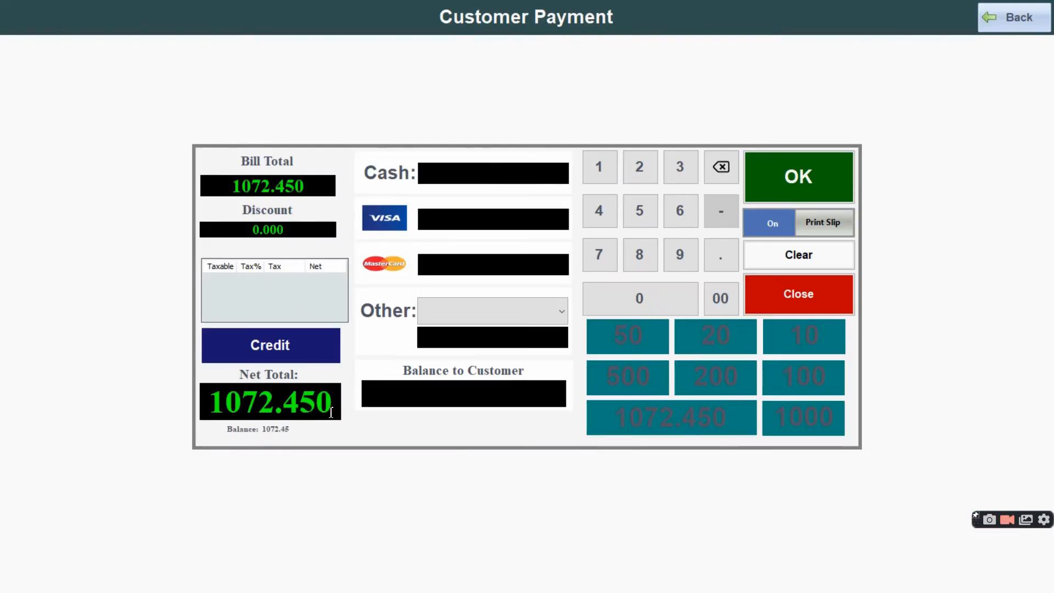
pyautogui.click(450, 183)
pyautogui.write('2000')
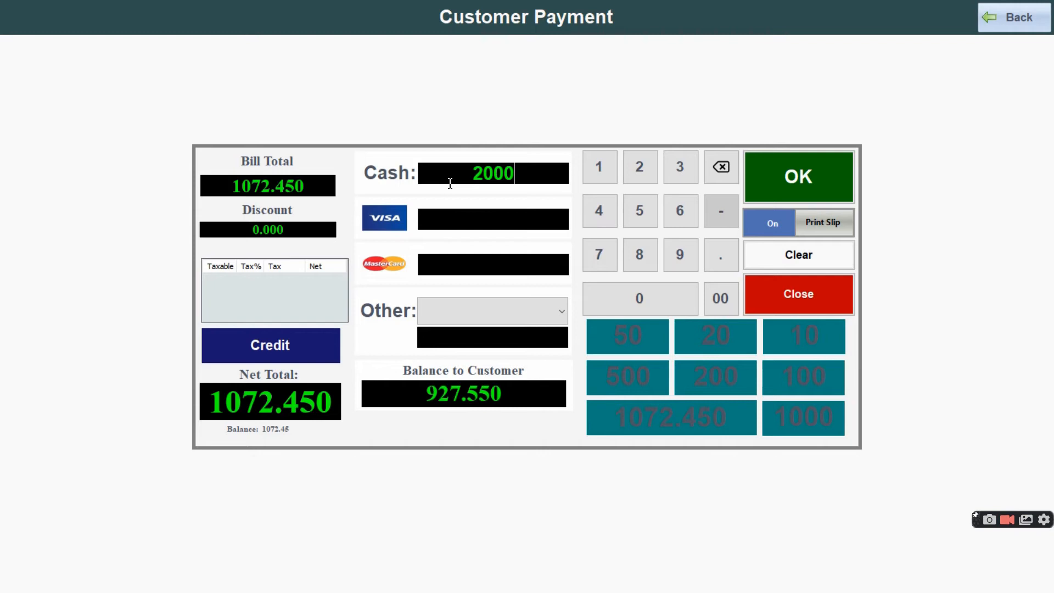
pyautogui.moveTo(429, 386); pyautogui.dragTo(542, 382)
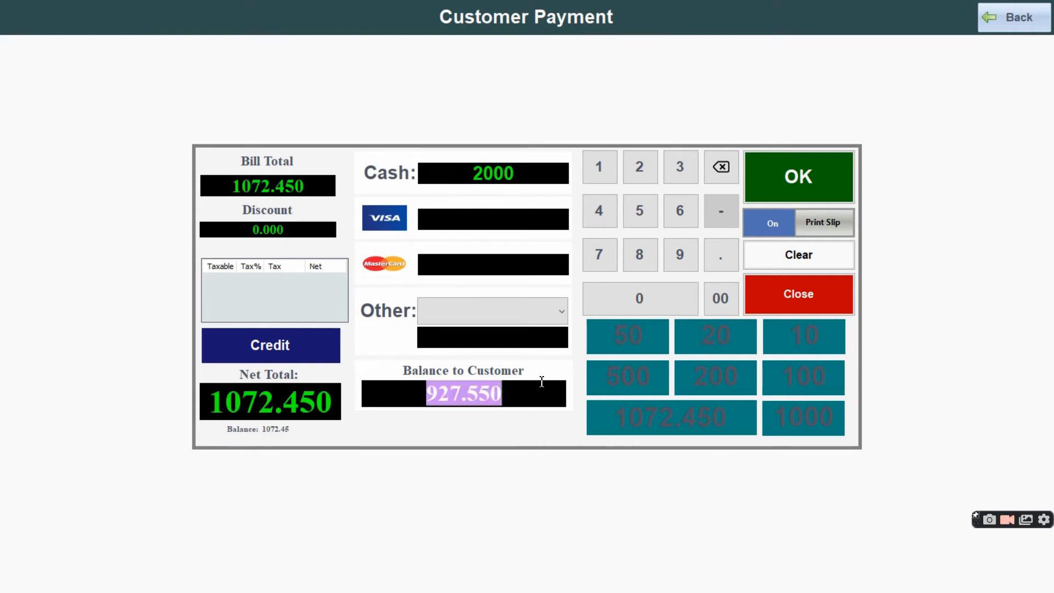
pyautogui.click(423, 396)
pyautogui.moveTo(422, 395); pyautogui.dragTo(531, 393)
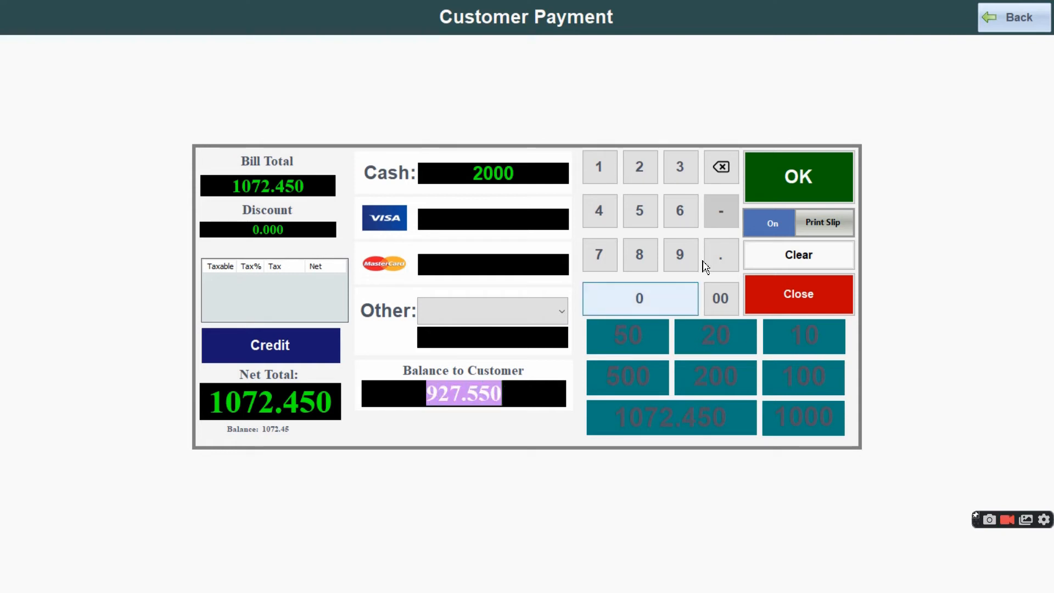
pyautogui.click(817, 188)
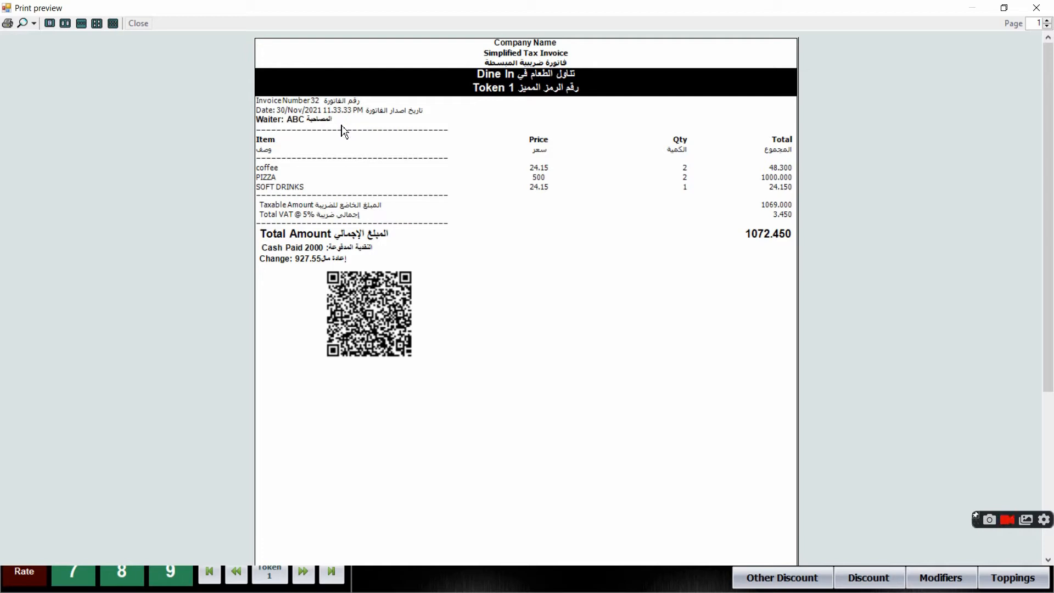
pyautogui.click(1037, 7)
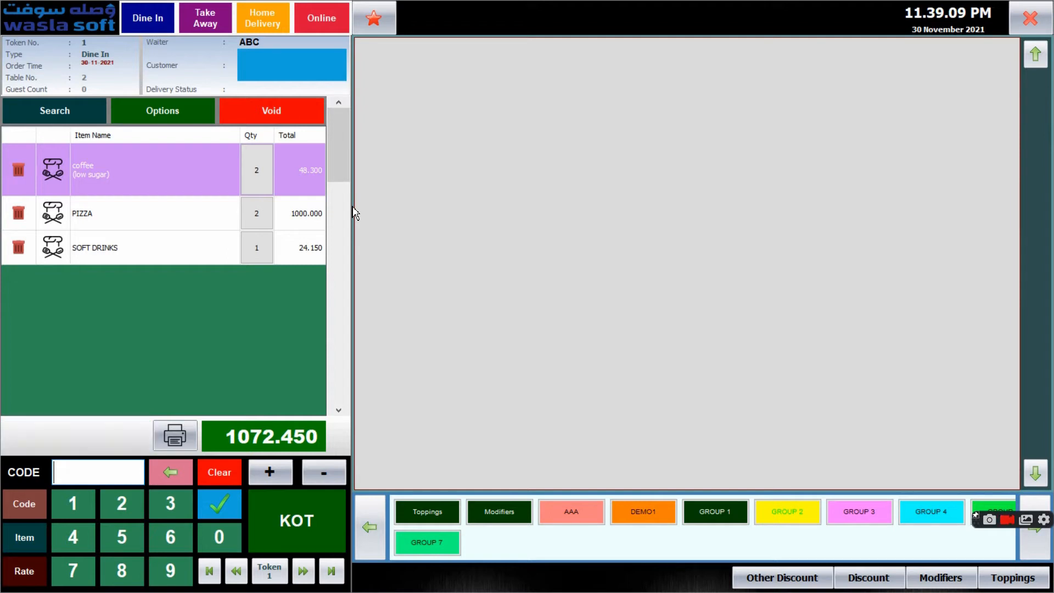
# Start a take-away order with one AMERICANO and one coffee from GROUP 1
pyautogui.click(197, 23)
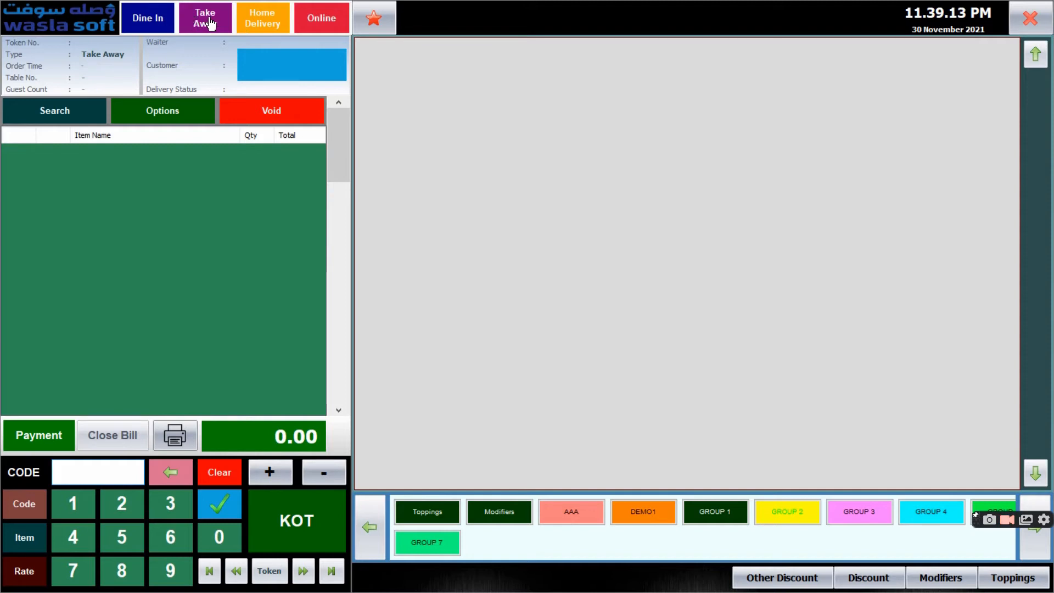
pyautogui.click(708, 515)
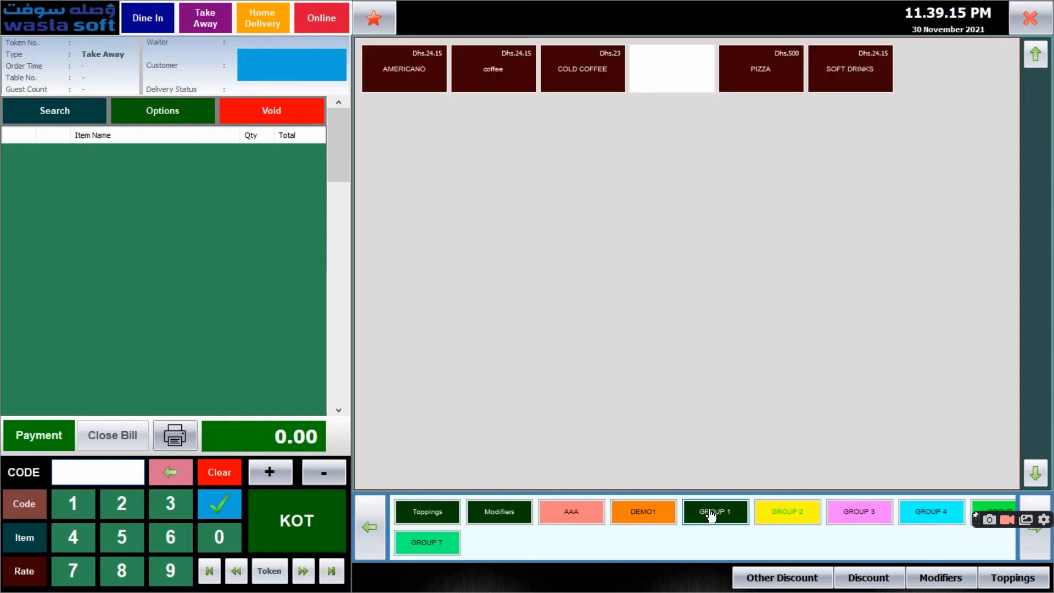
pyautogui.click(430, 78)
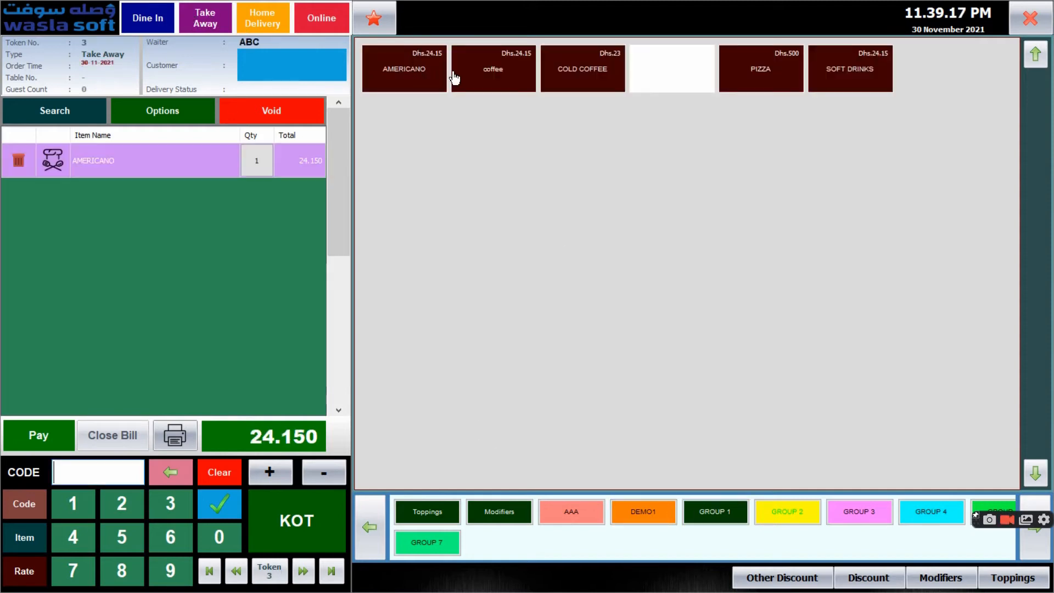
pyautogui.click(476, 78)
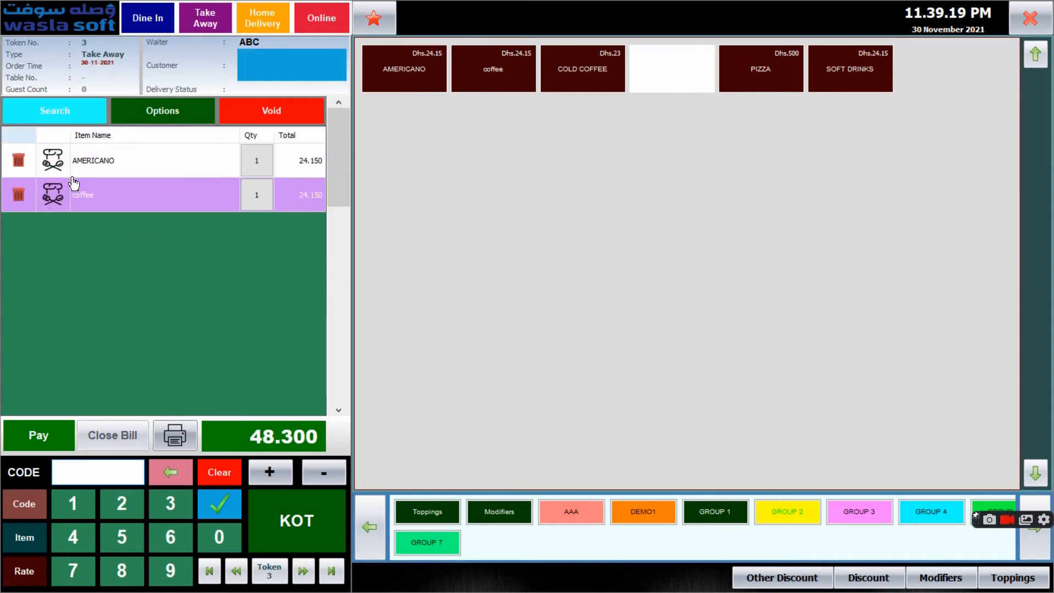
pyautogui.click(68, 115)
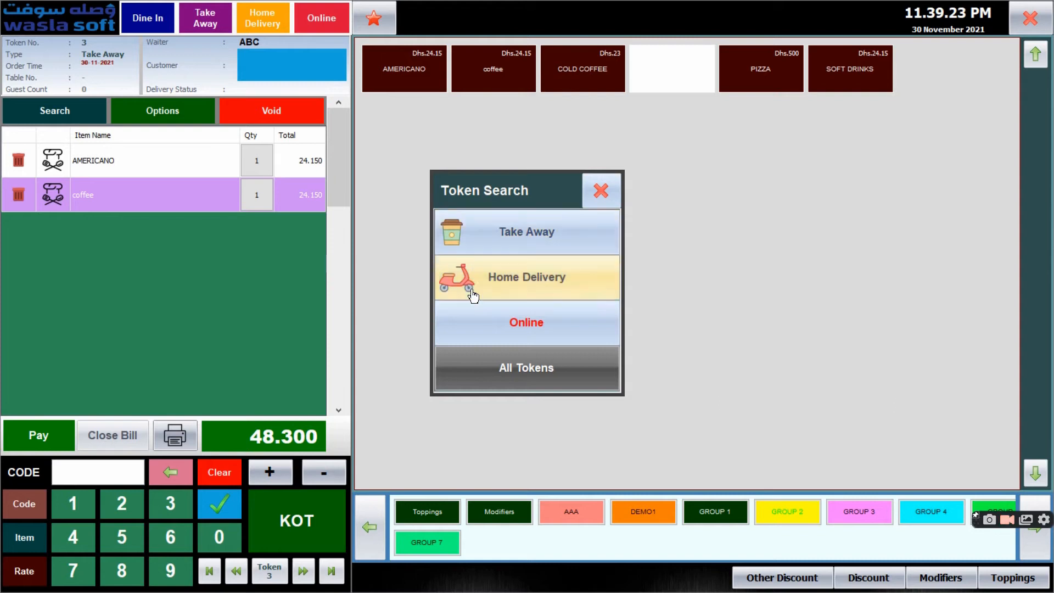
pyautogui.click(601, 191)
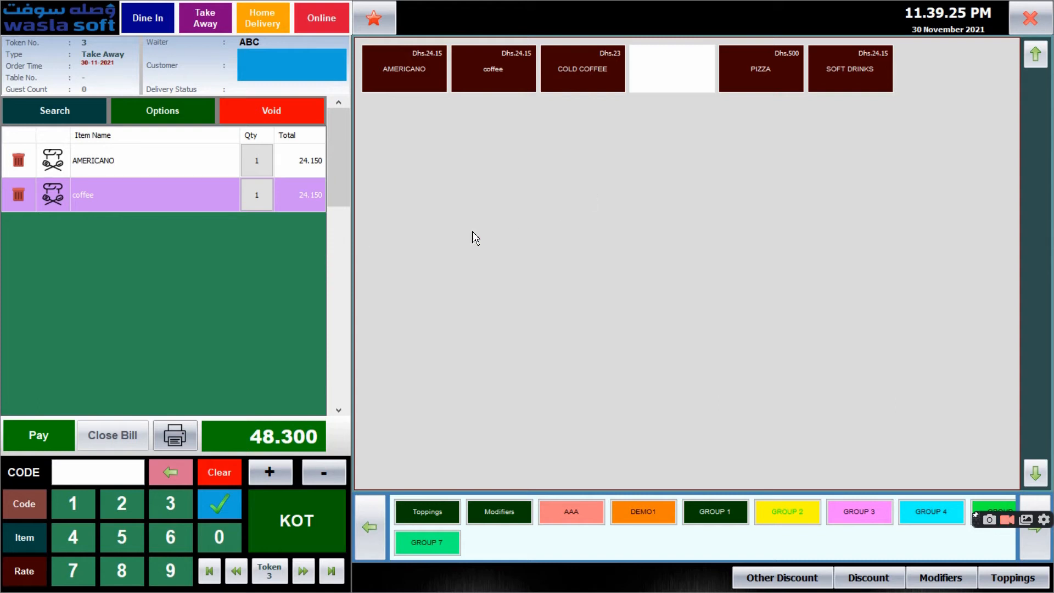
# Settle the take-away order with 48.300 in cash and close the invoice preview
pyautogui.click(57, 442)
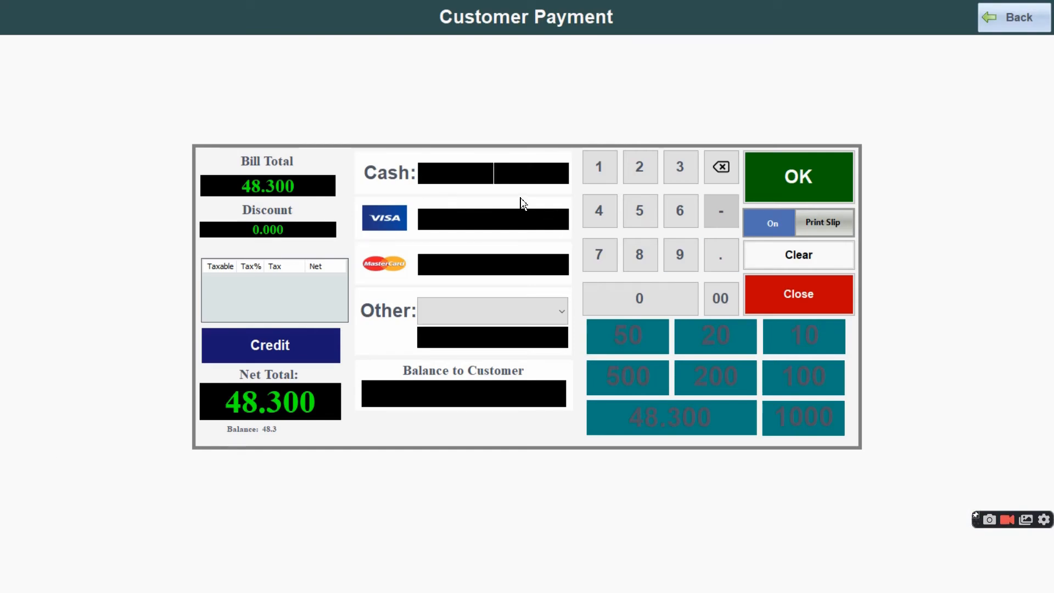
pyautogui.write('48.300')
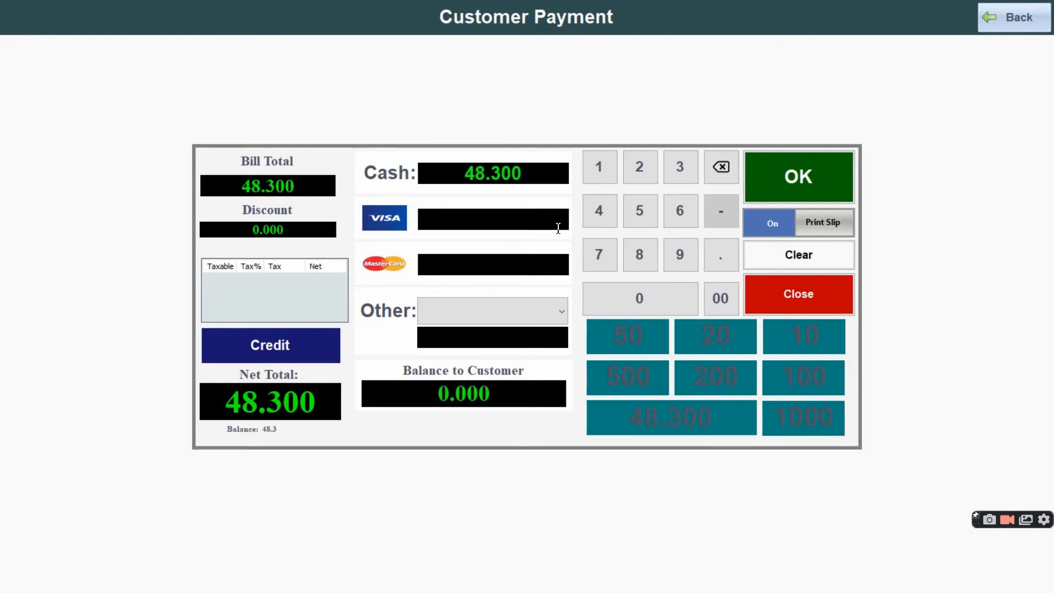
pyautogui.click(832, 168)
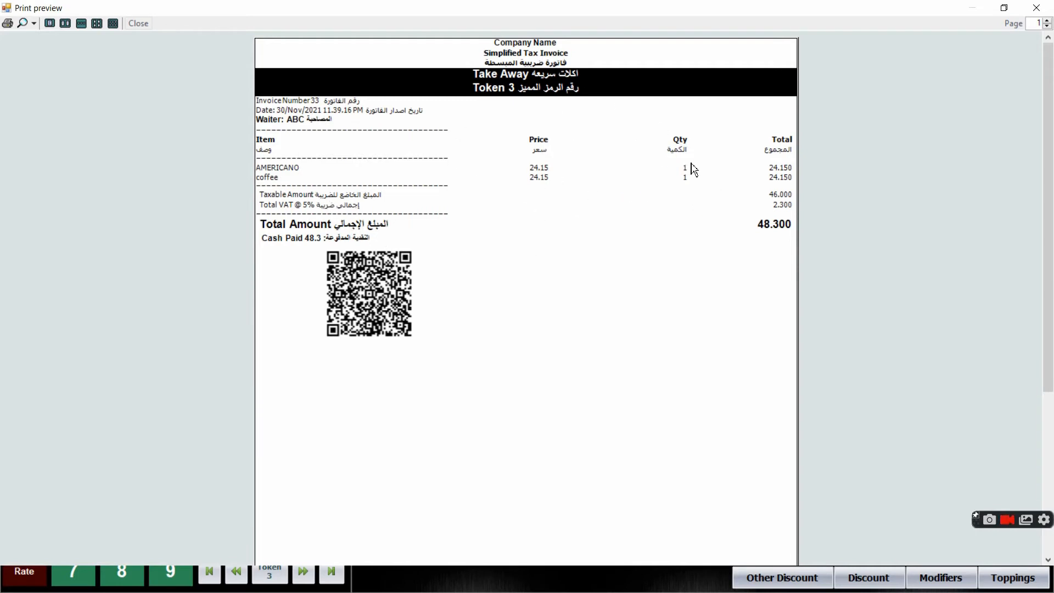
pyautogui.click(1036, 8)
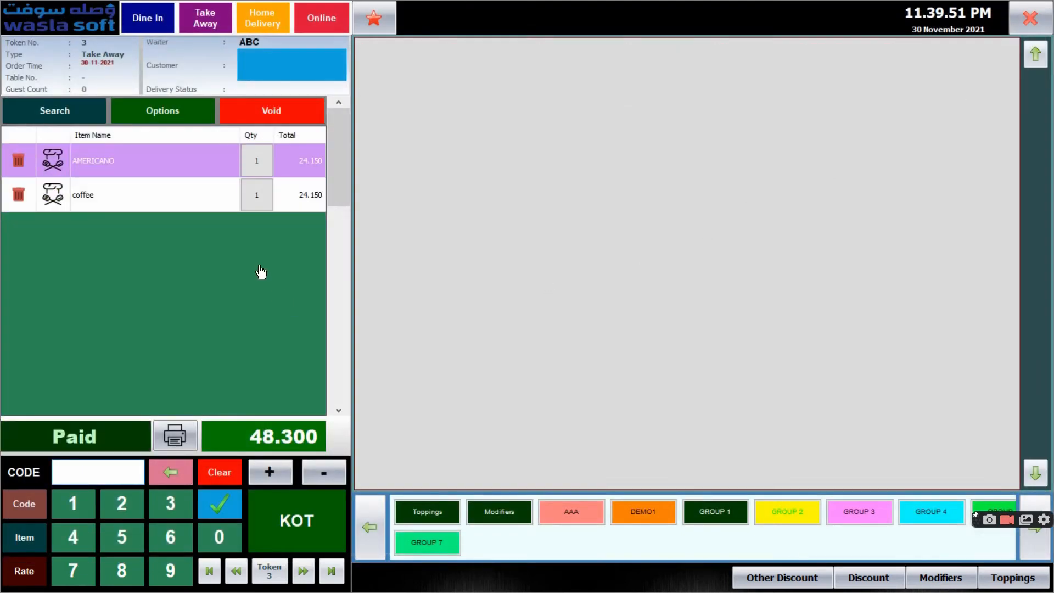
# Start a home delivery order with one AMERICANO, one coffee and one COLD COFFEE from GROUP 1
pyautogui.click(274, 21)
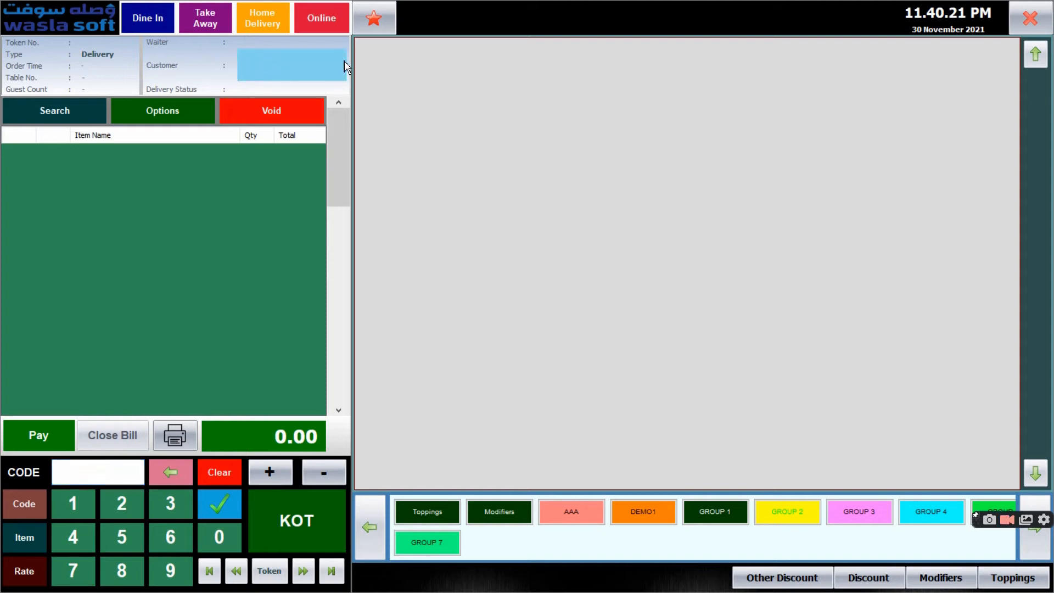
pyautogui.click(196, 21)
pyautogui.click(266, 28)
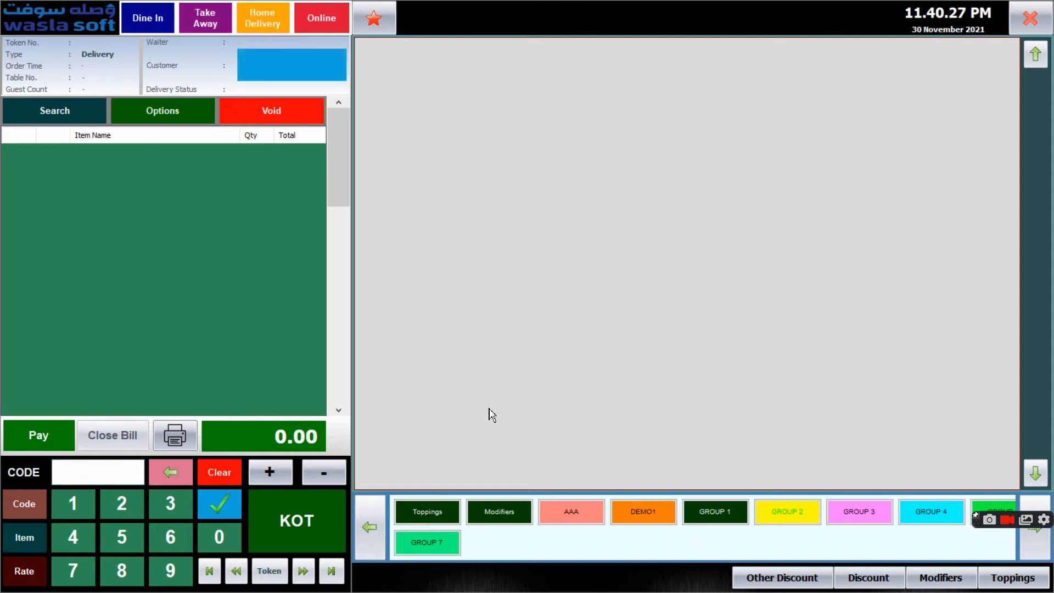
pyautogui.click(724, 513)
pyautogui.click(407, 88)
pyautogui.click(472, 73)
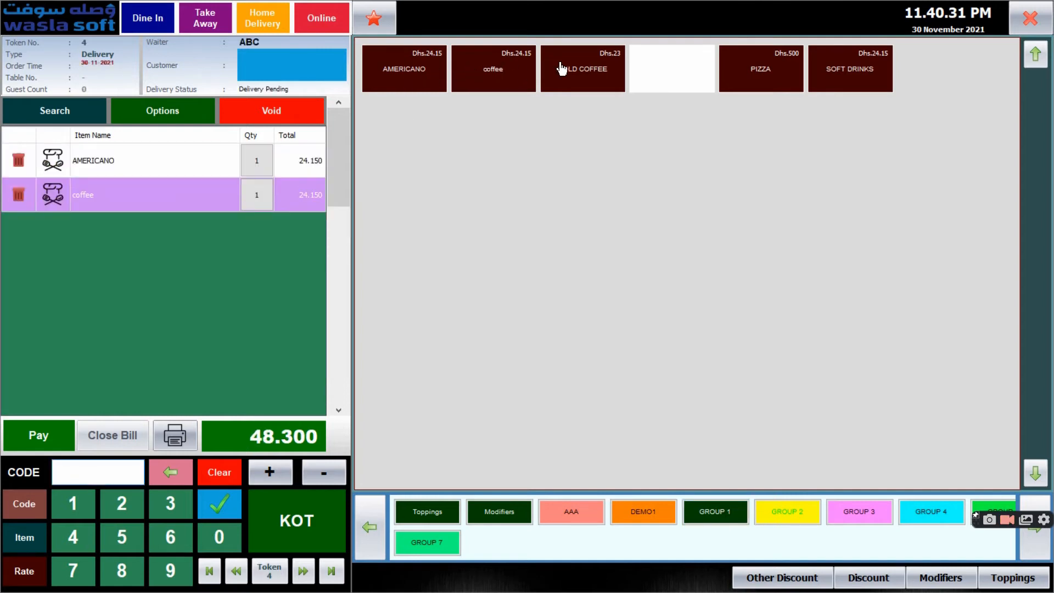
pyautogui.click(562, 67)
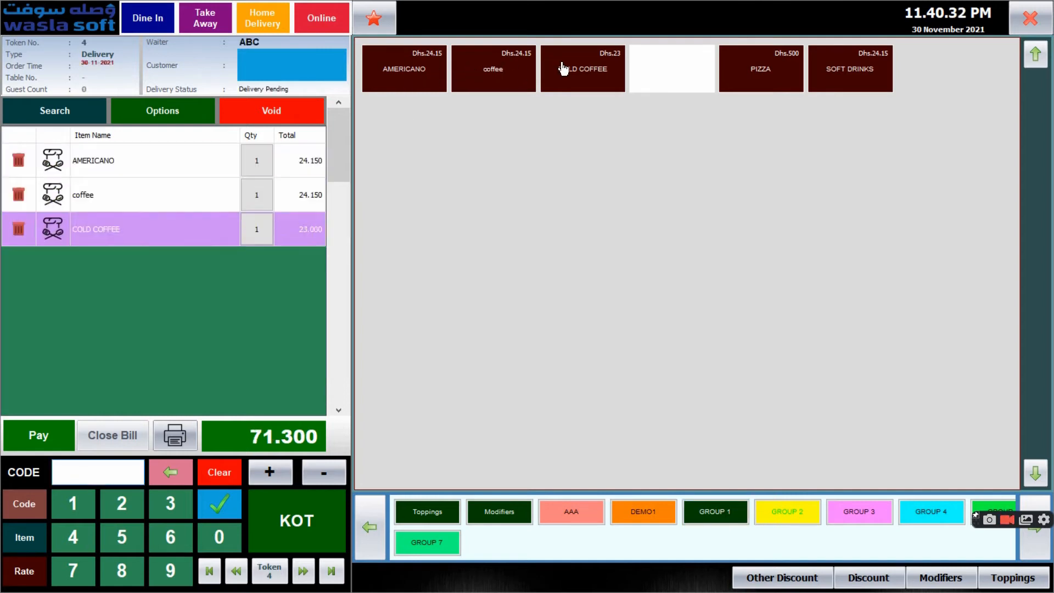
# Find CUSTOMER 1 in the customer search and save that customer to the home delivery order
pyautogui.click(272, 72)
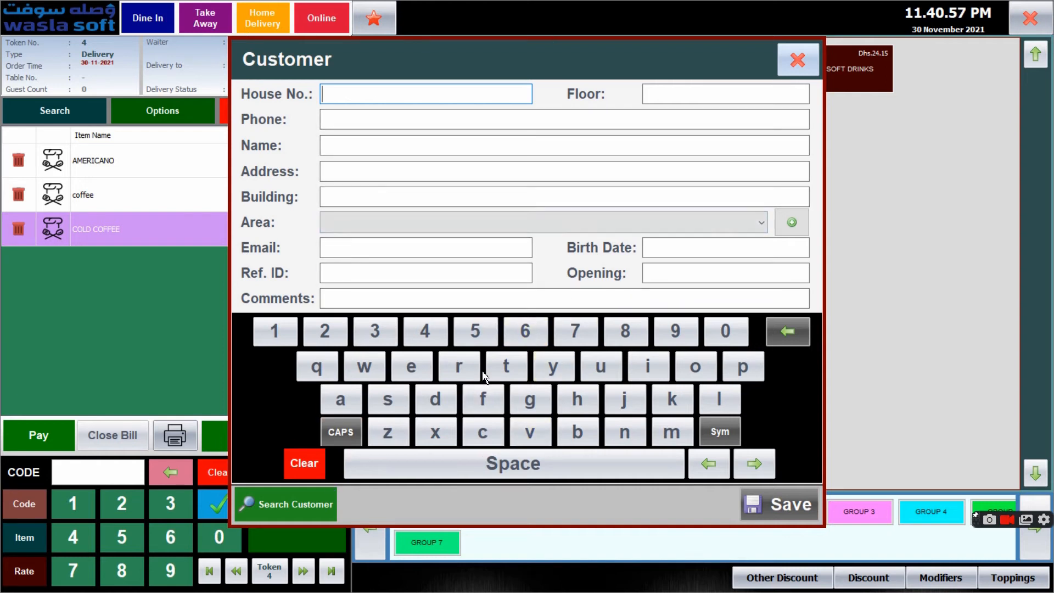
pyautogui.click(318, 504)
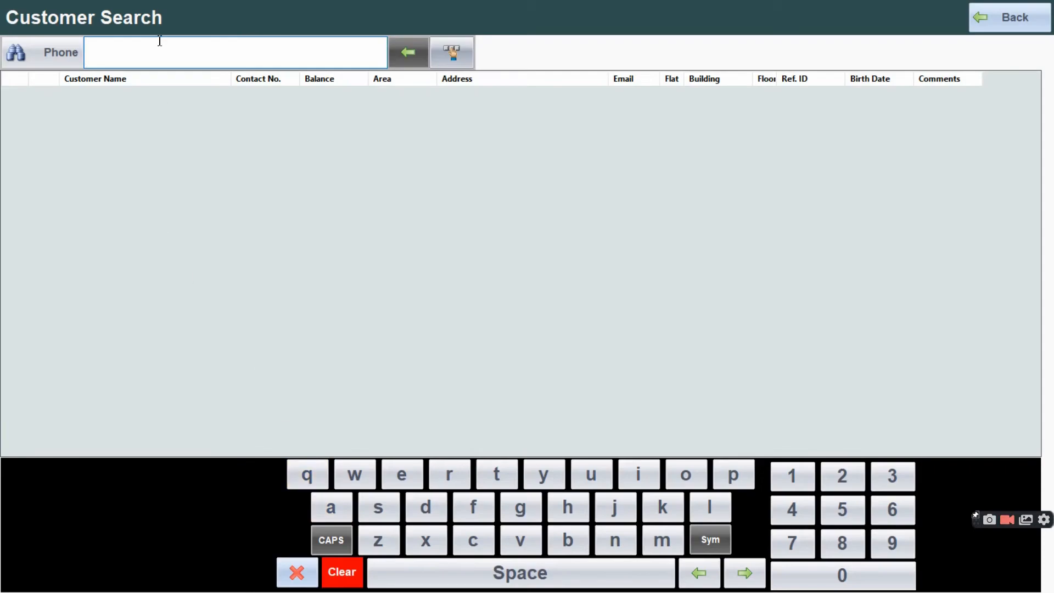
pyautogui.write('c')
pyautogui.click(406, 55)
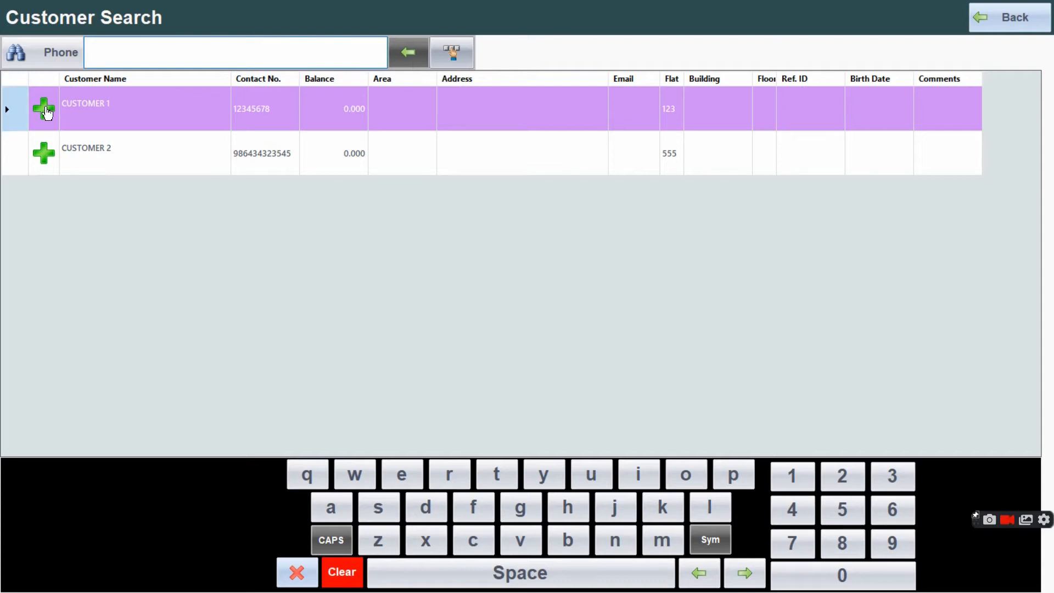
pyautogui.click(44, 110)
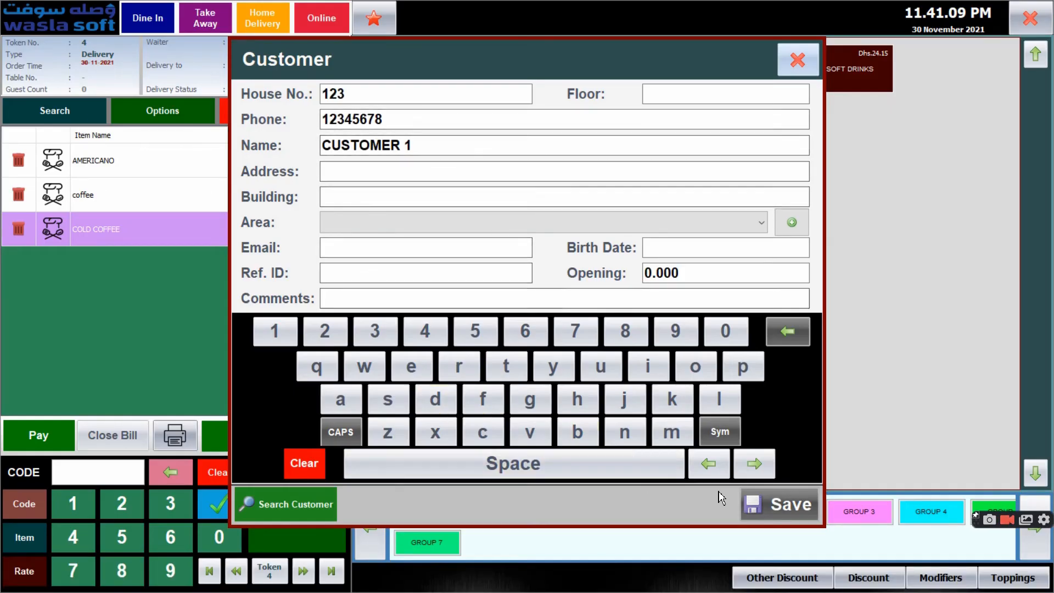
pyautogui.click(786, 503)
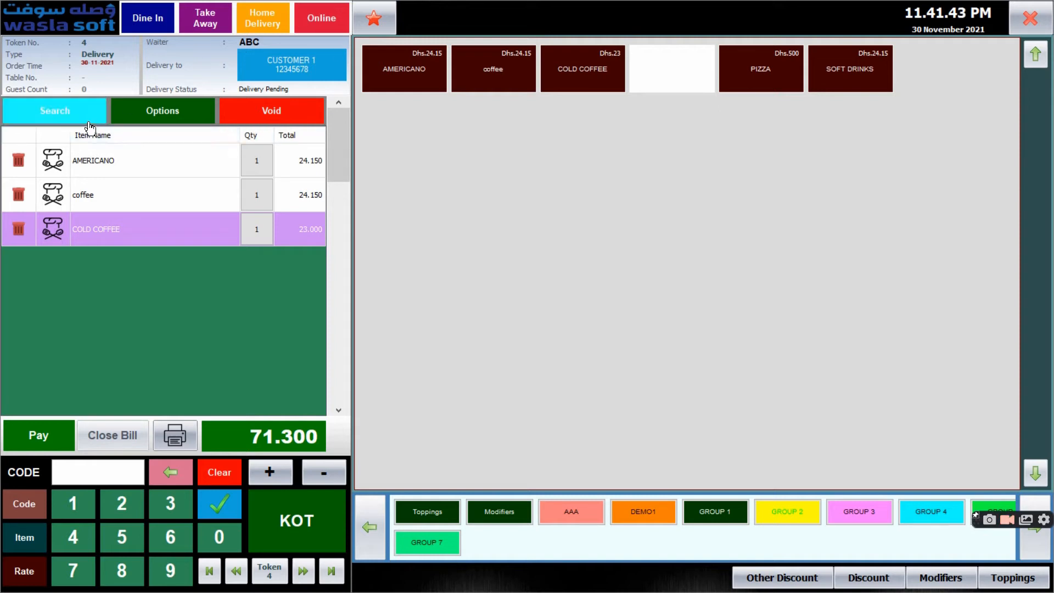
# Check the pending home delivery orders and their delivery status through the token search
pyautogui.click(69, 120)
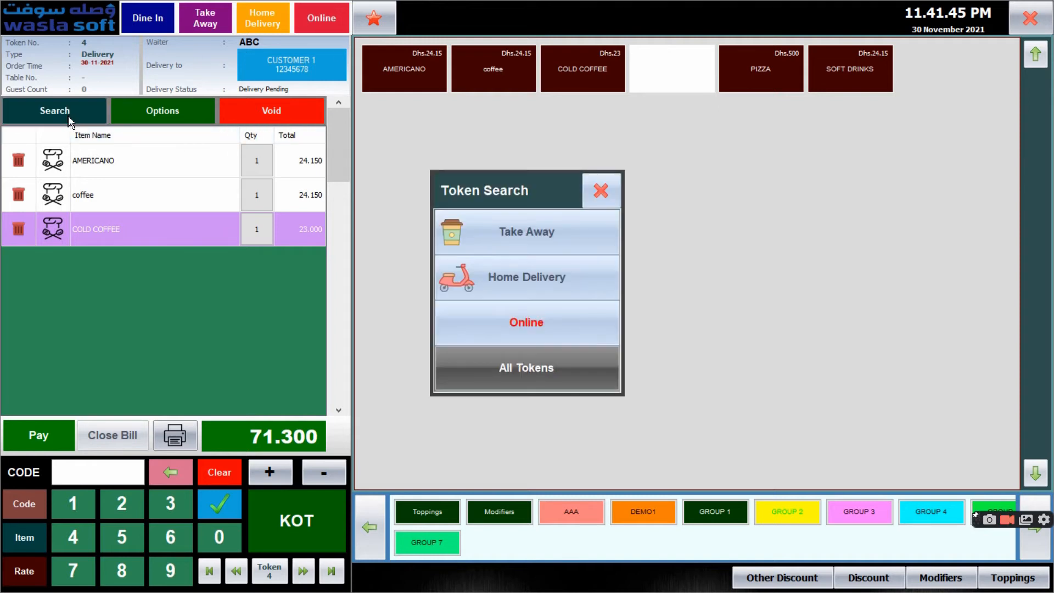
pyautogui.click(539, 286)
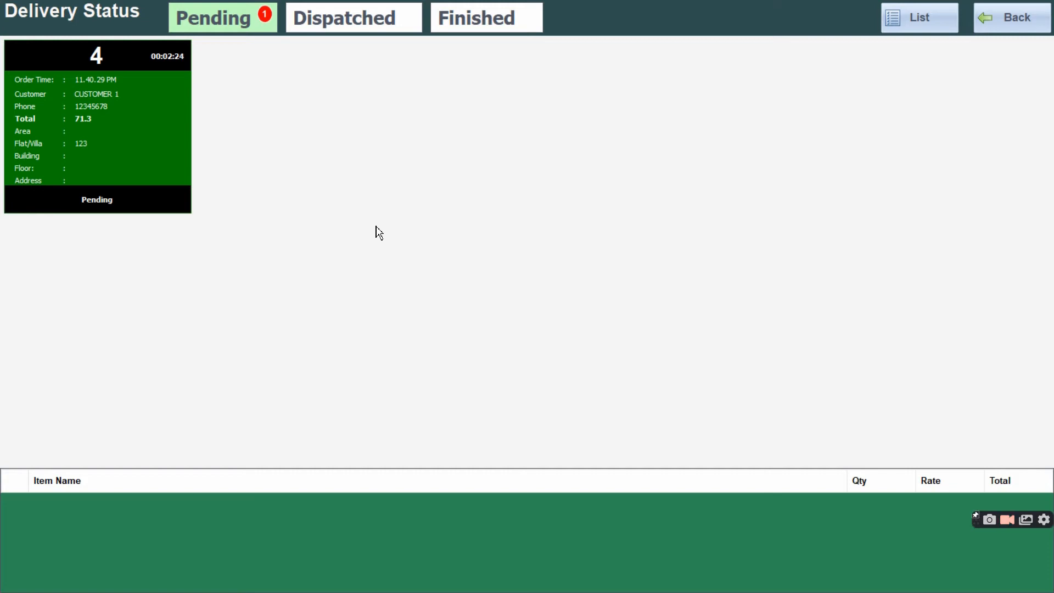
pyautogui.click(1011, 18)
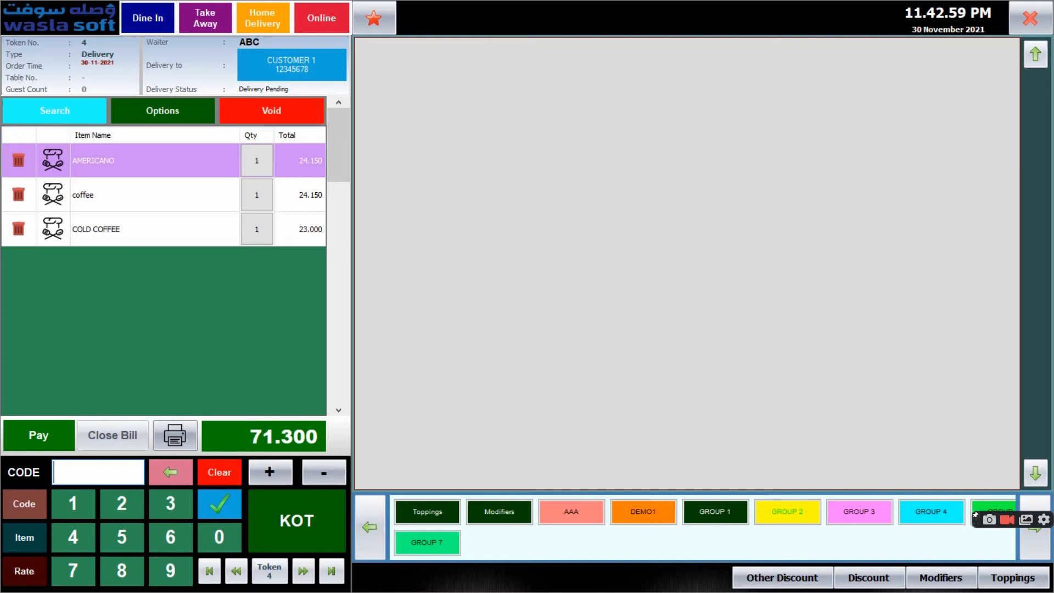
pyautogui.click(36, 111)
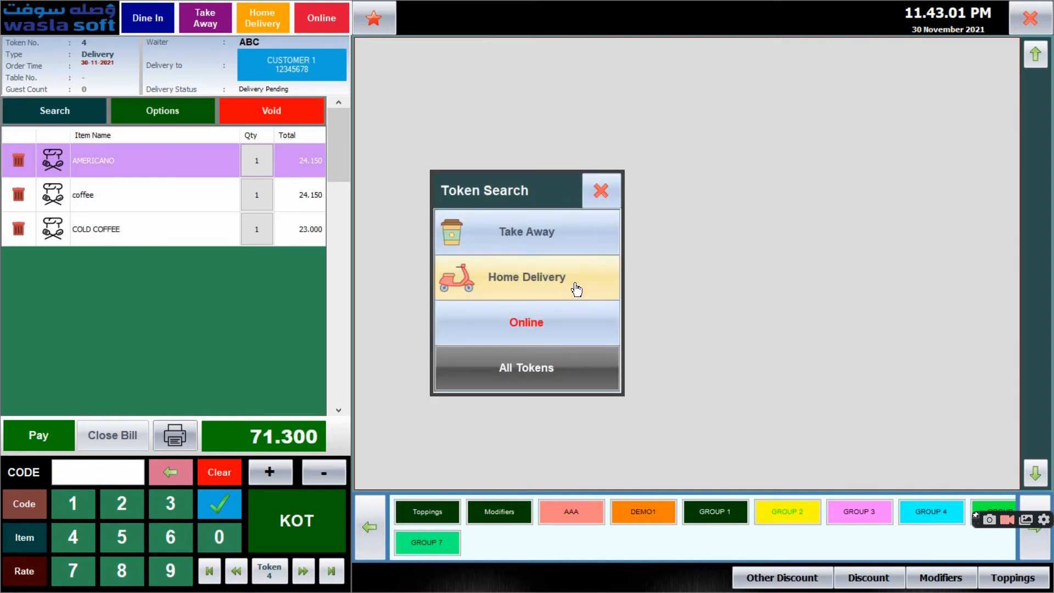
pyautogui.click(600, 192)
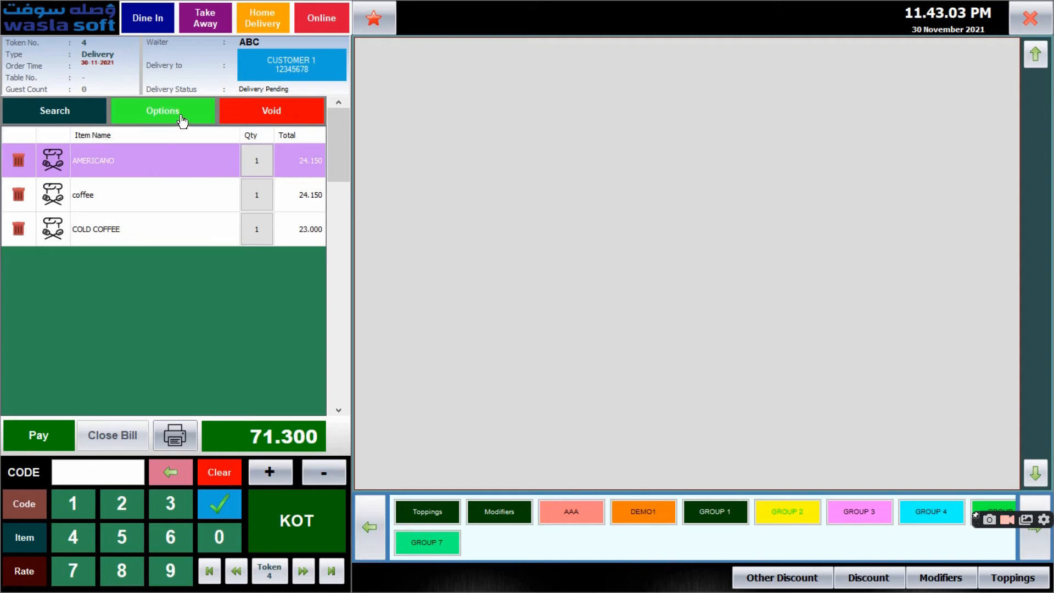
# Assign USER 2 as the delivery driver for the CUSTOMER 1 home delivery order
pyautogui.click(183, 116)
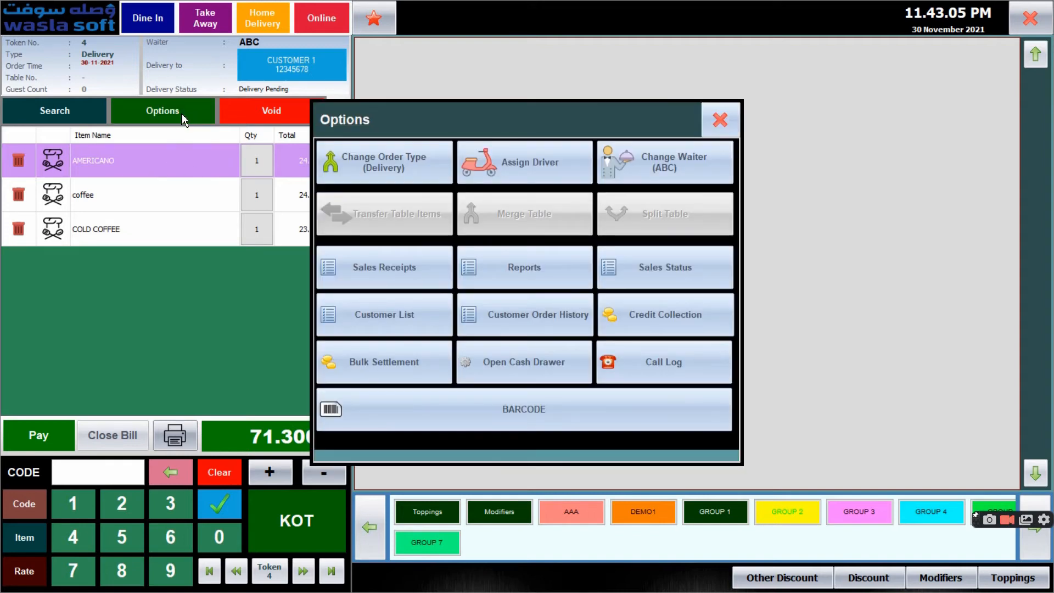
pyautogui.click(492, 170)
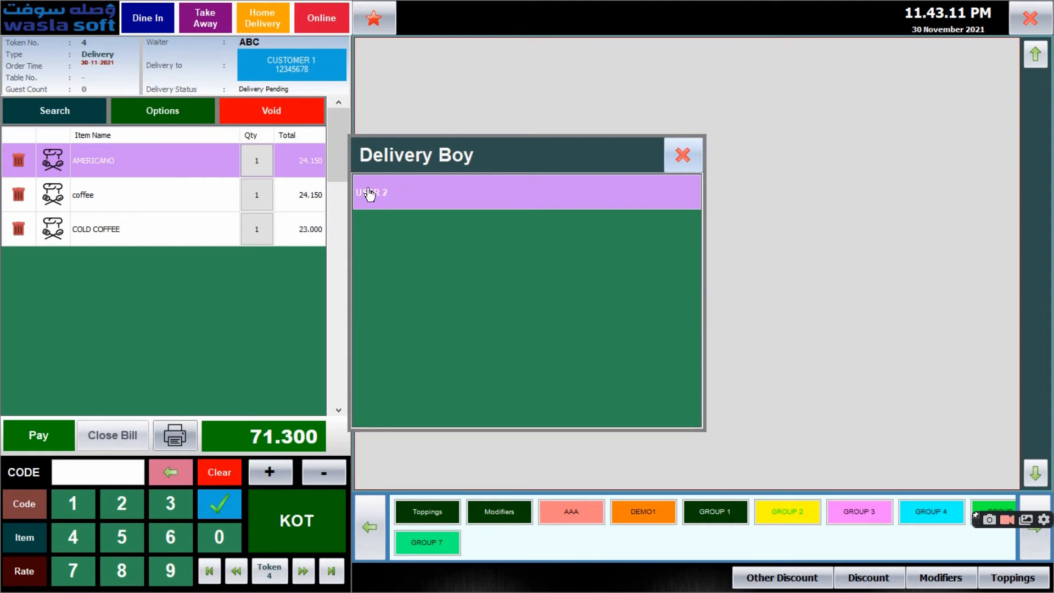
pyautogui.click(383, 199)
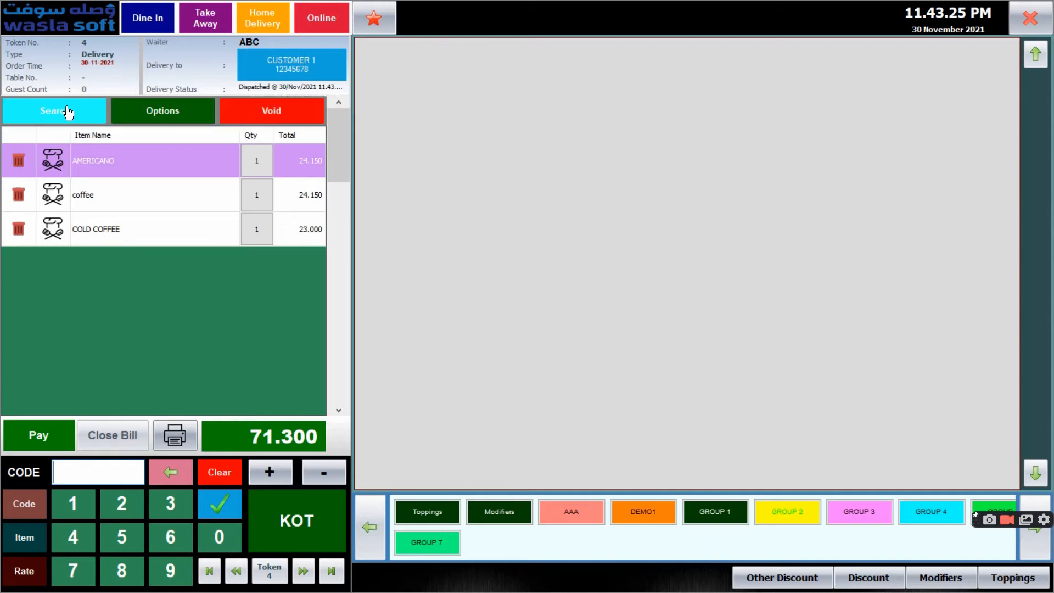
# Check the dispatched home delivery orders through the token search and return to the order
pyautogui.click(68, 113)
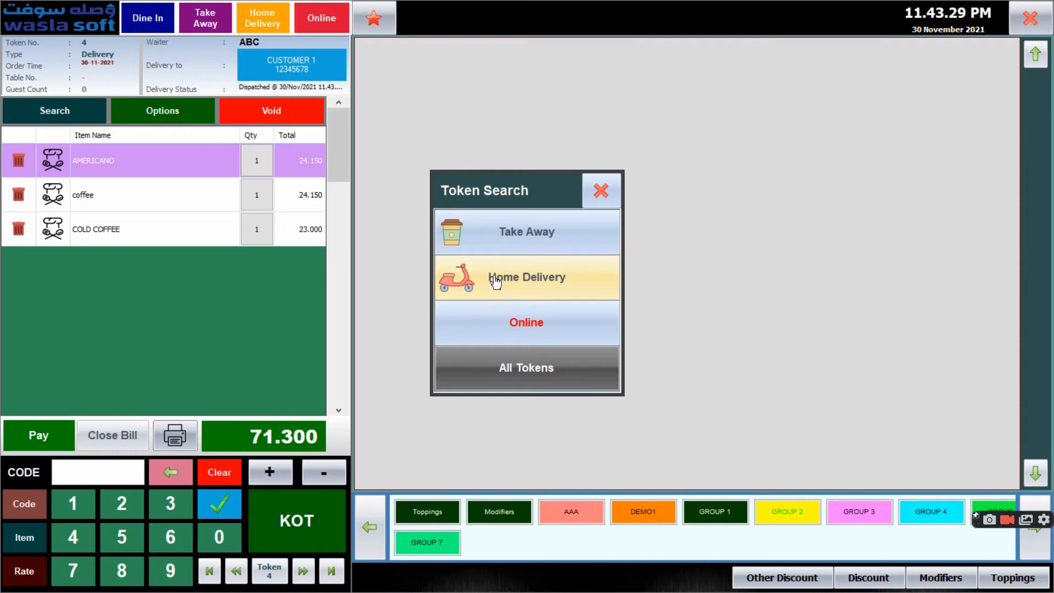
pyautogui.click(496, 282)
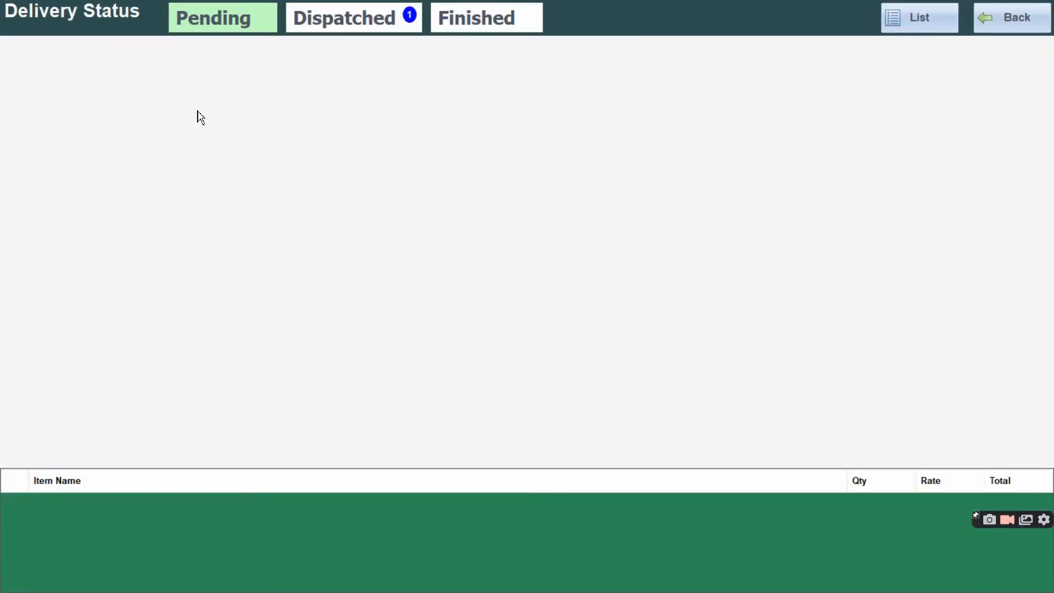
pyautogui.click(386, 22)
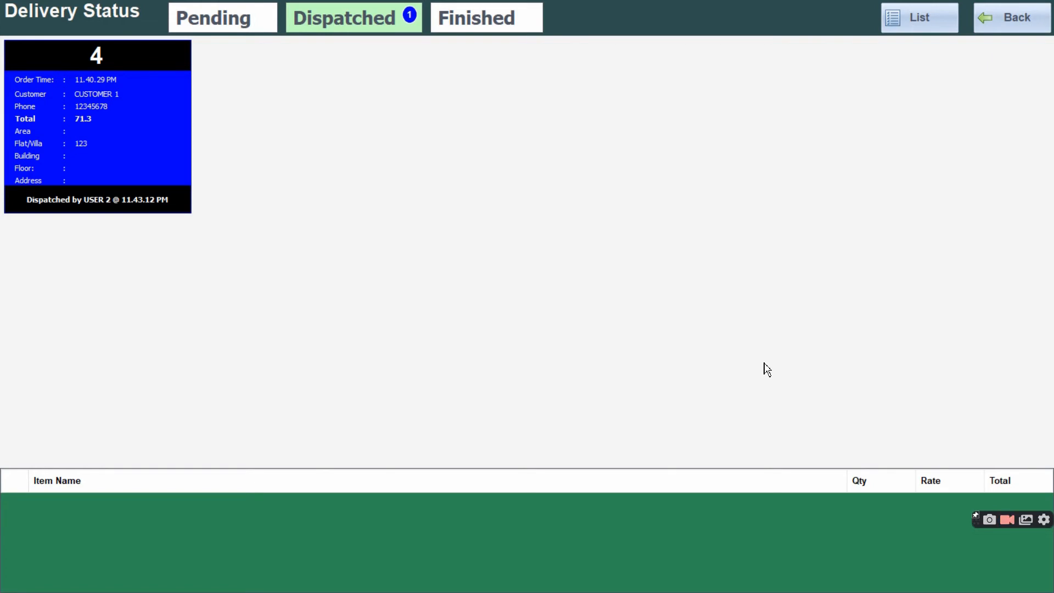
pyautogui.click(1012, 17)
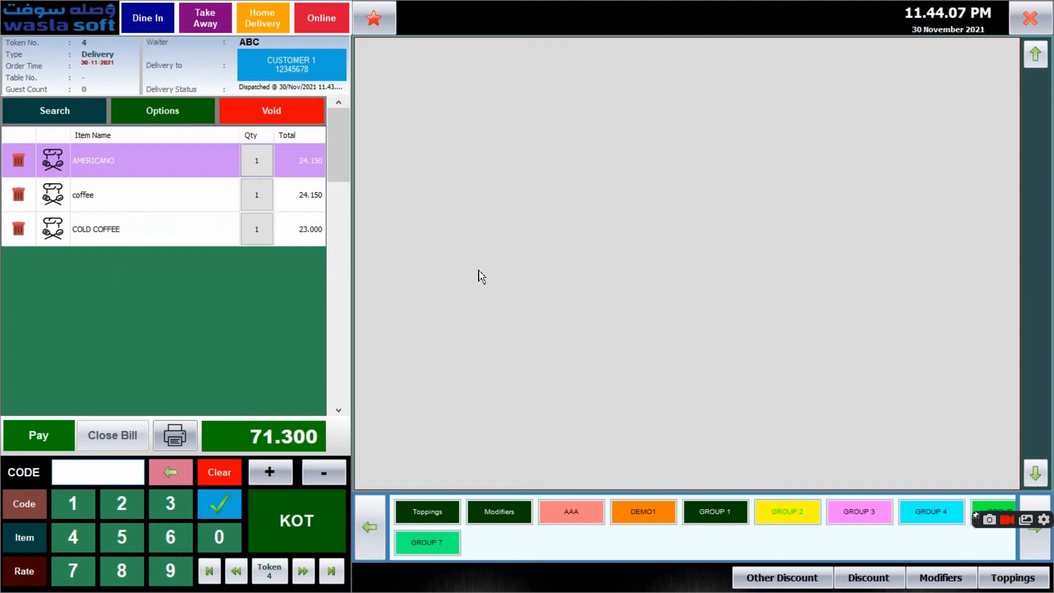
# Settle the home delivery order with 80 in cash, dismiss the invoice preview and close the bill
pyautogui.click(55, 432)
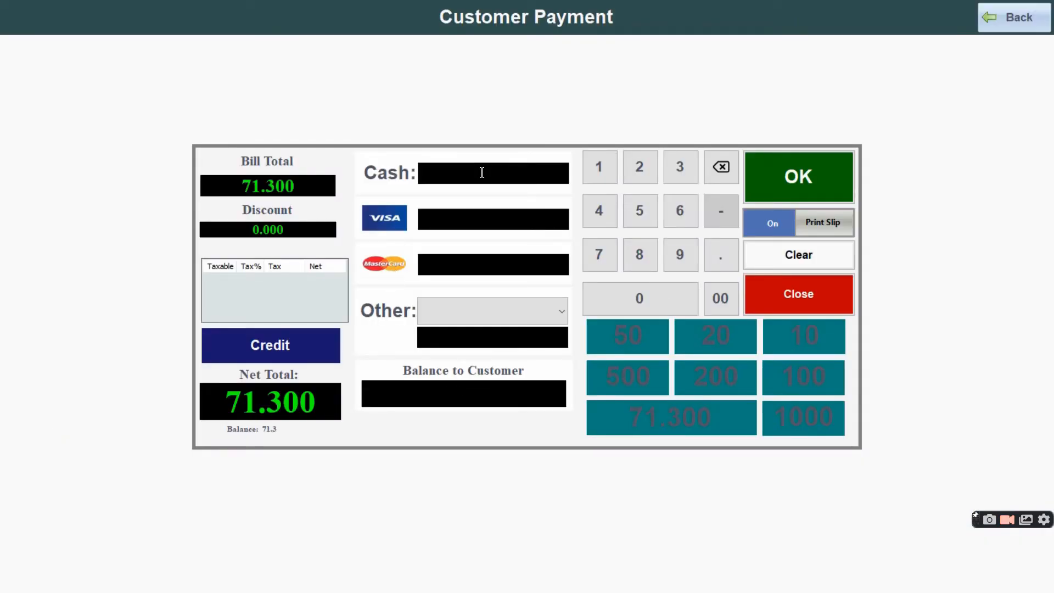
pyautogui.write('80')
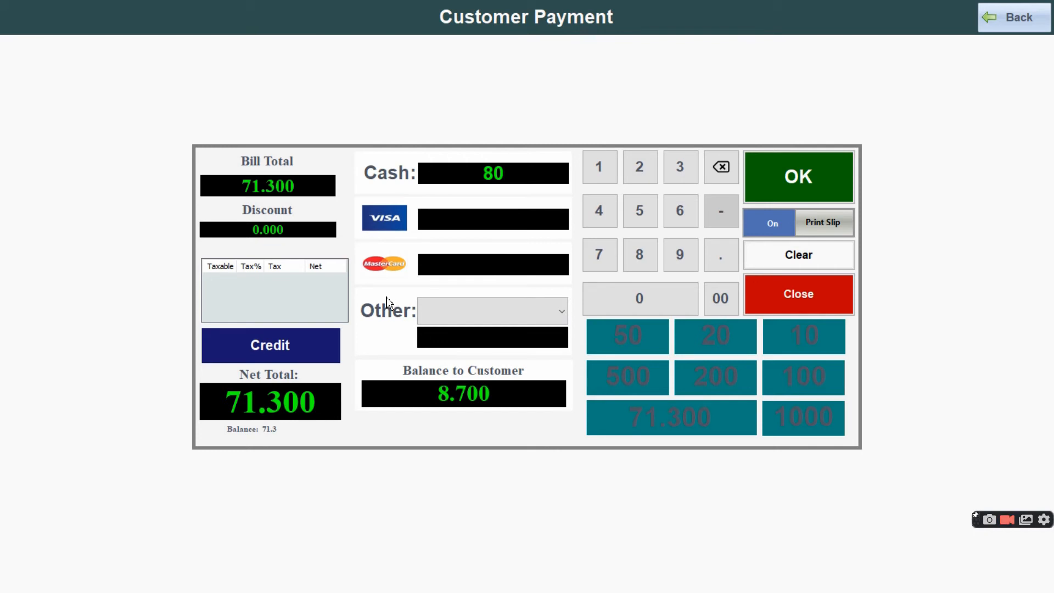
pyautogui.click(456, 316)
pyautogui.click(470, 315)
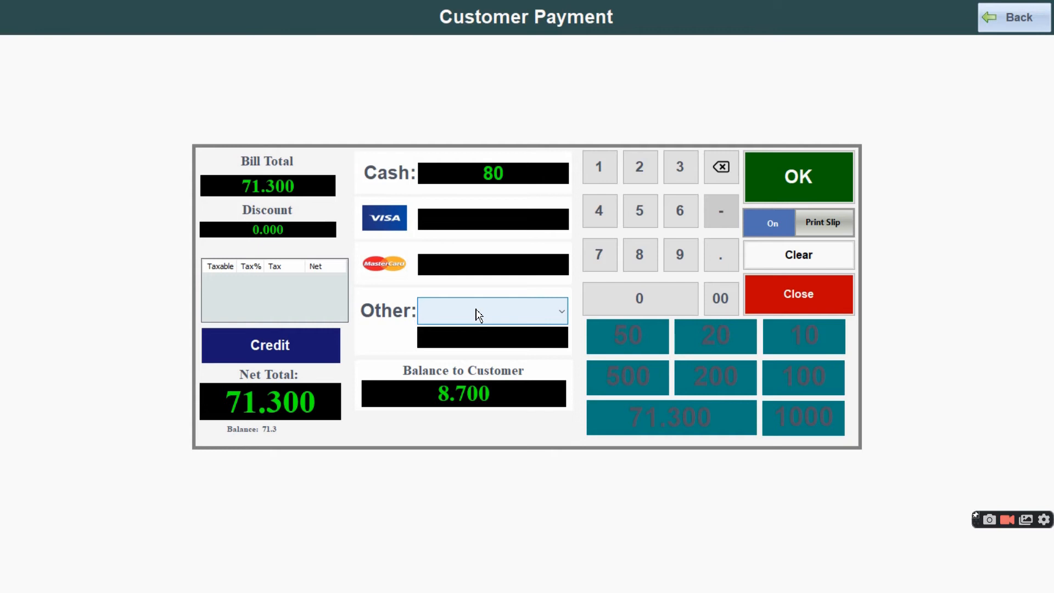
pyautogui.click(796, 190)
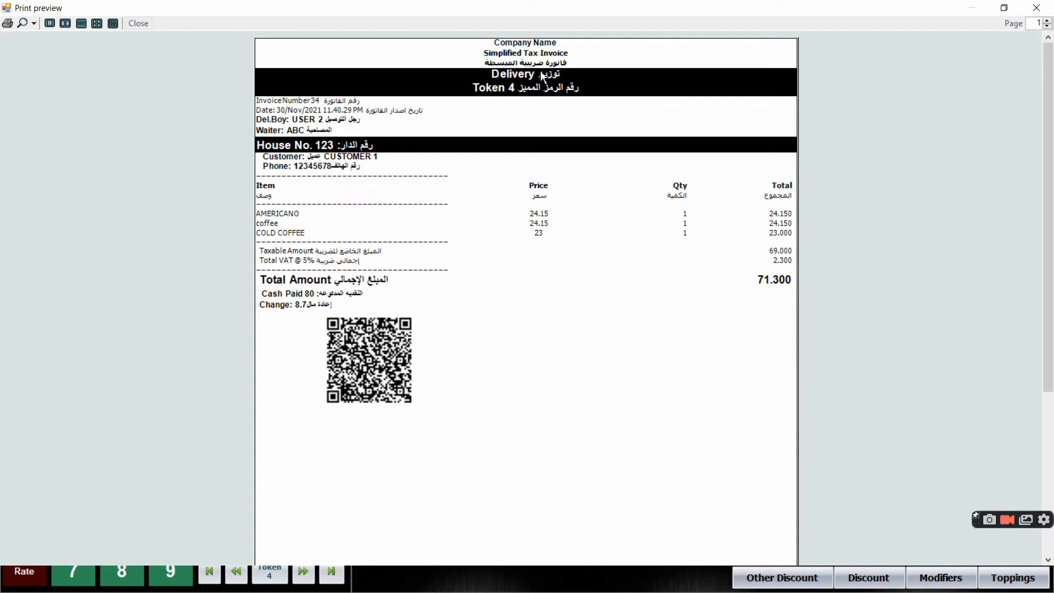
pyautogui.click(1036, 7)
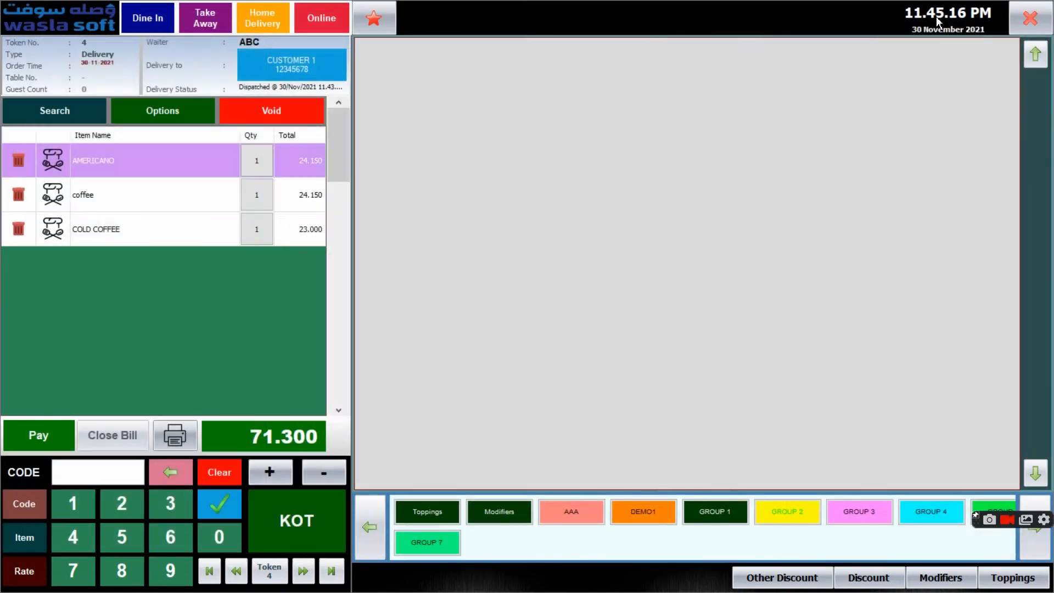
pyautogui.click(115, 466)
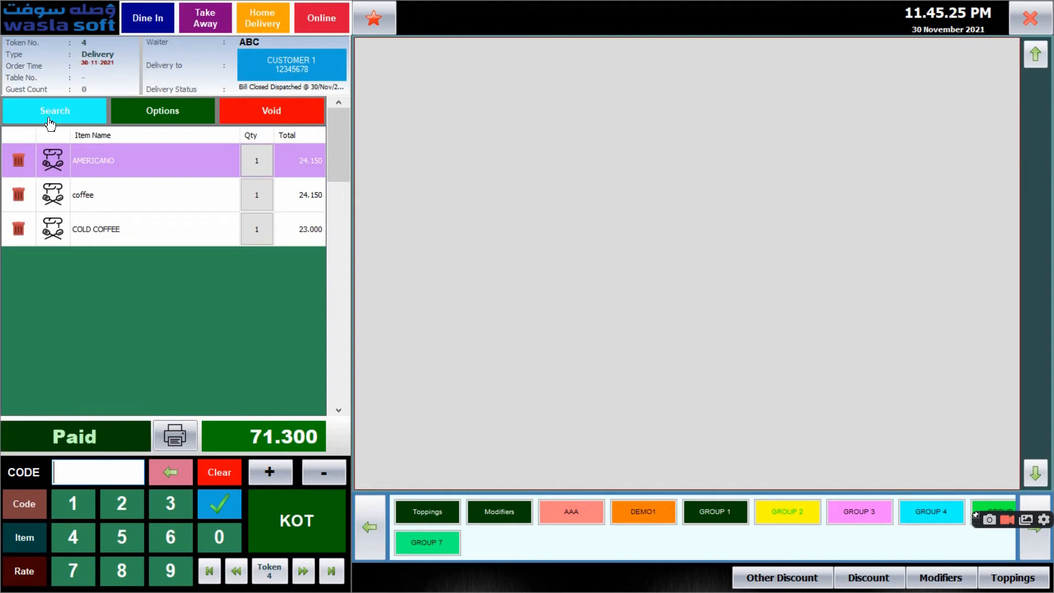
# Review all open tokens, filtering them by dine-in, take-away and delivery, and return to the order screen
pyautogui.click(50, 117)
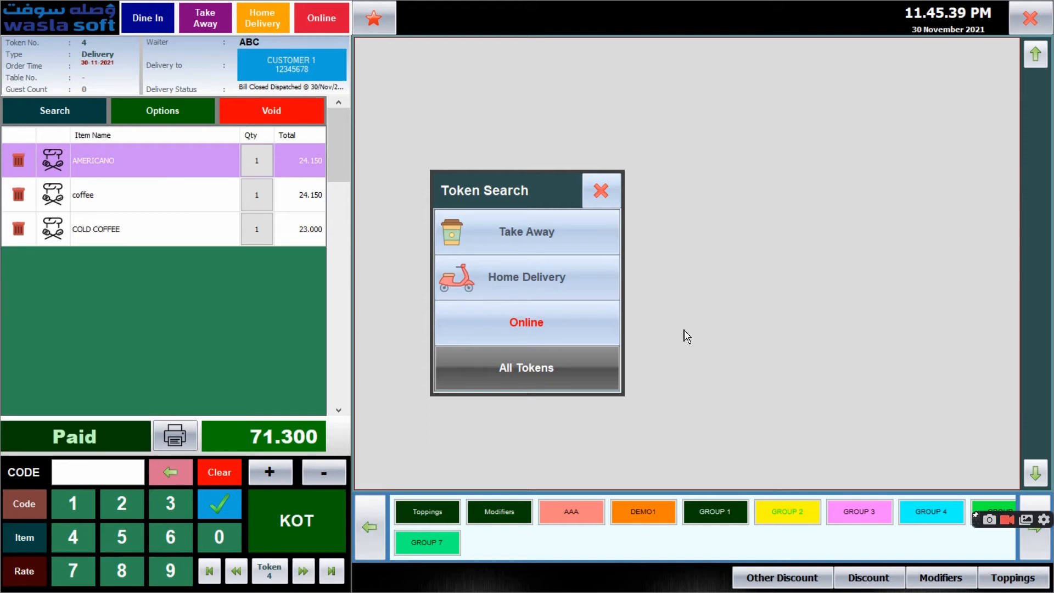
pyautogui.click(532, 379)
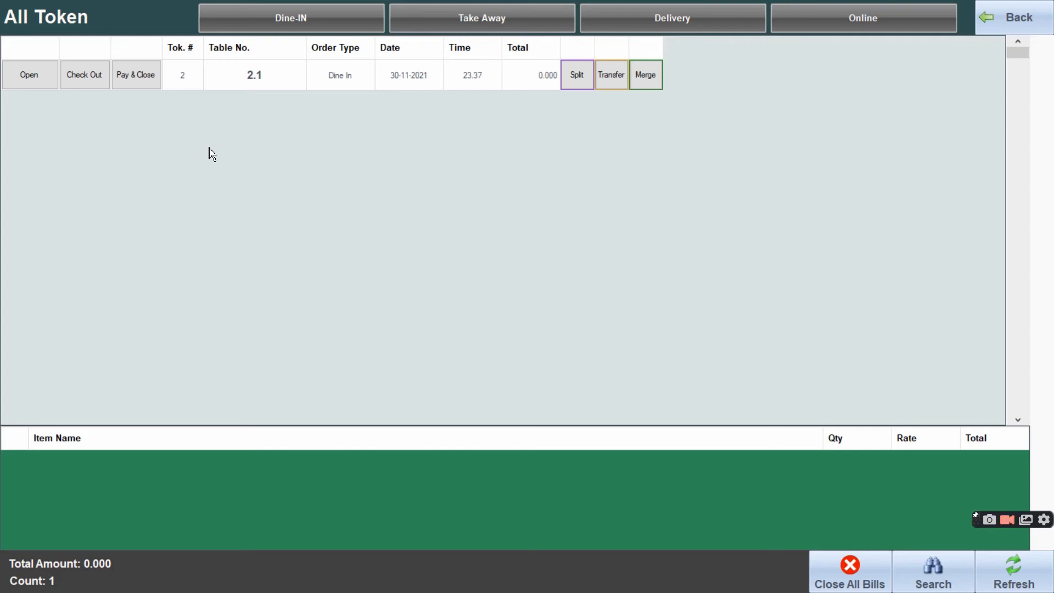
pyautogui.click(292, 22)
pyautogui.click(446, 18)
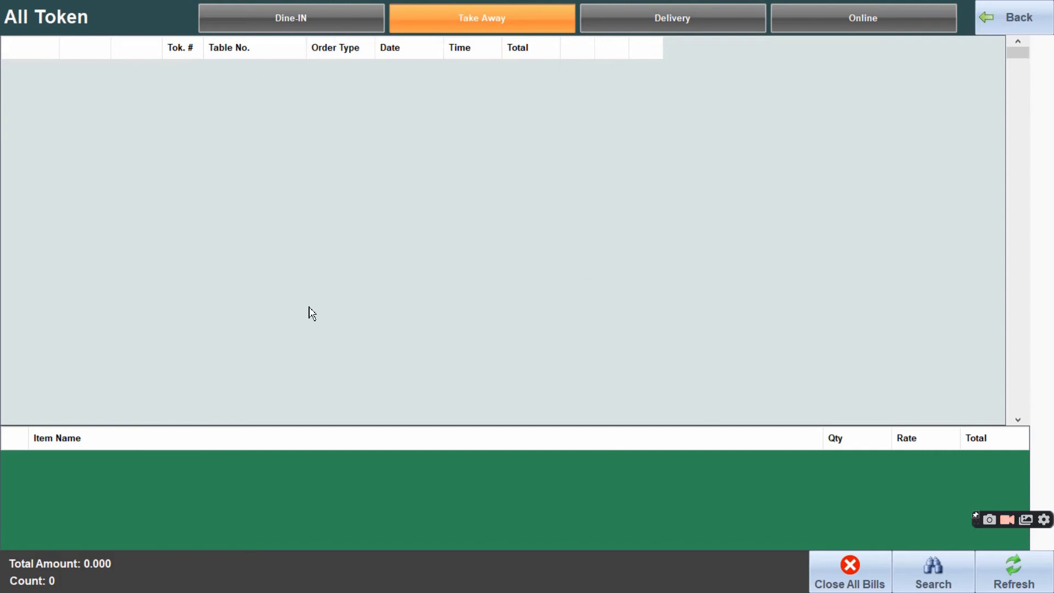
pyautogui.click(490, 23)
pyautogui.click(626, 24)
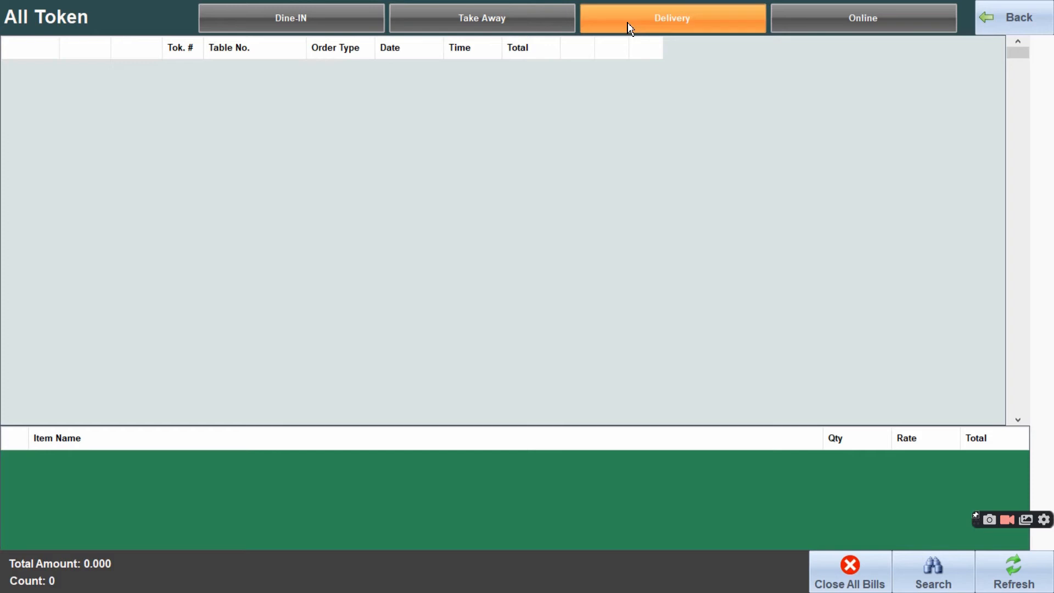
pyautogui.click(712, 24)
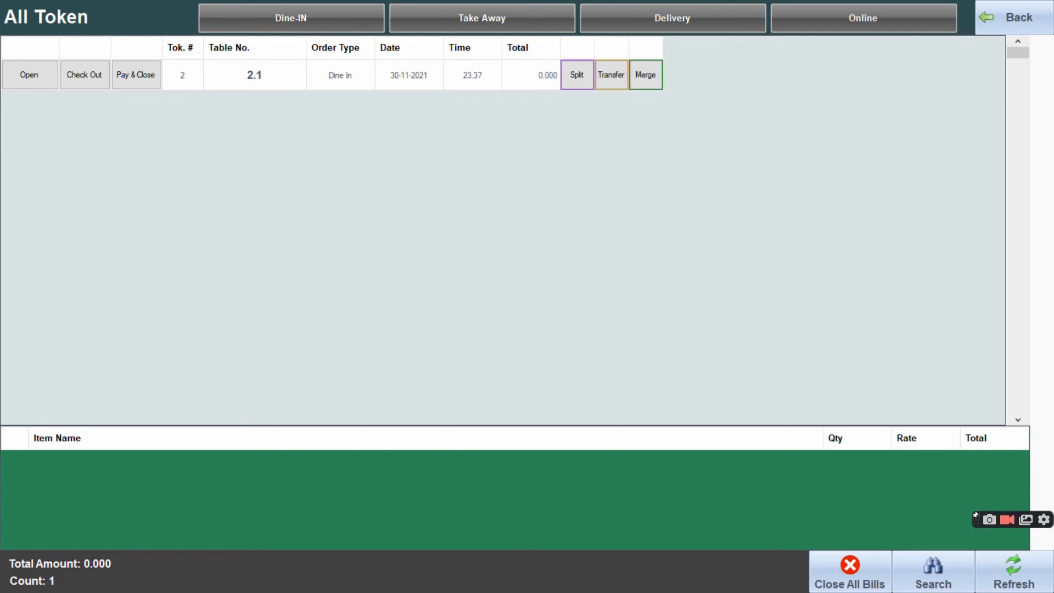
pyautogui.click(1021, 23)
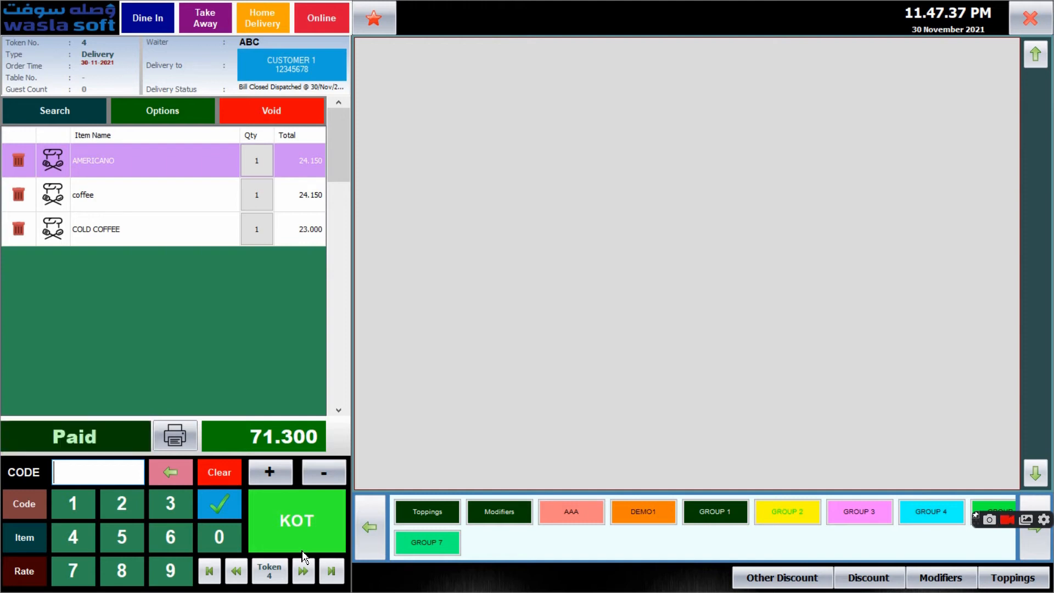
# Start a new take-away order with one AMERICANO, one coffee and one COLD COFFEE from GROUP 1
pyautogui.click(696, 523)
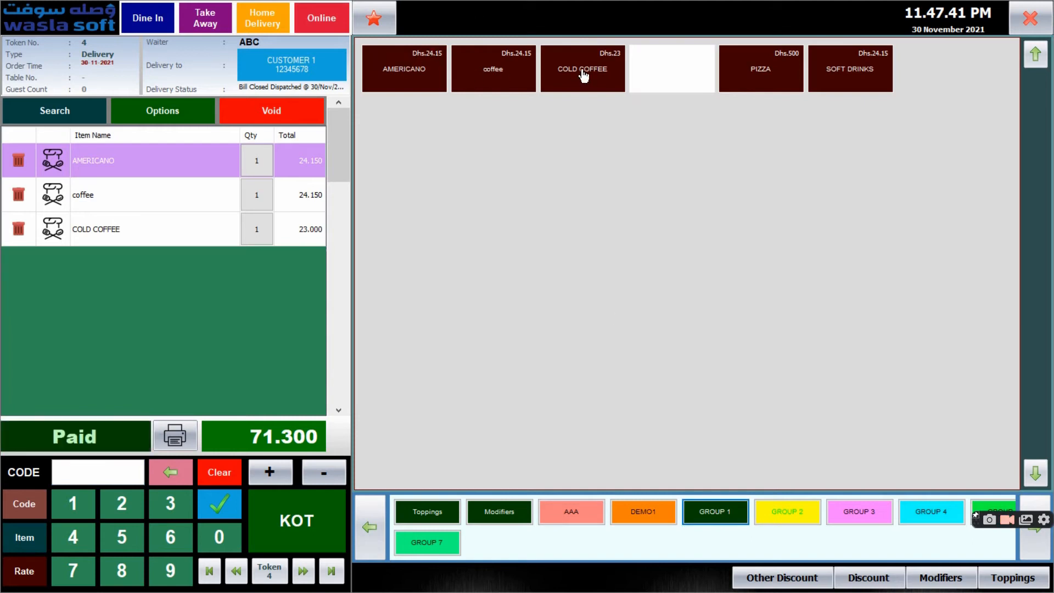
pyautogui.click(298, 520)
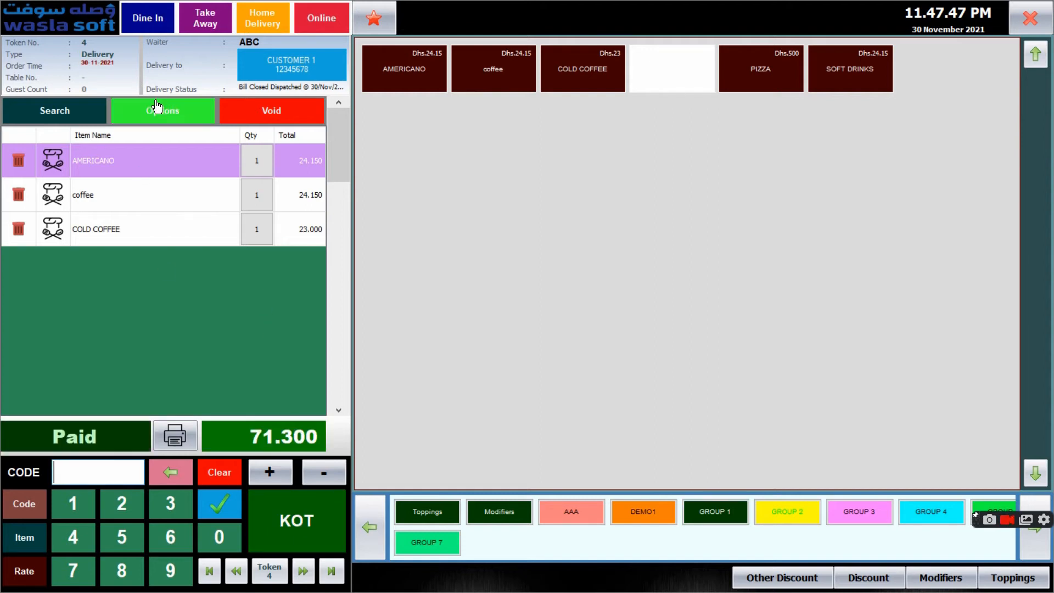
pyautogui.click(200, 24)
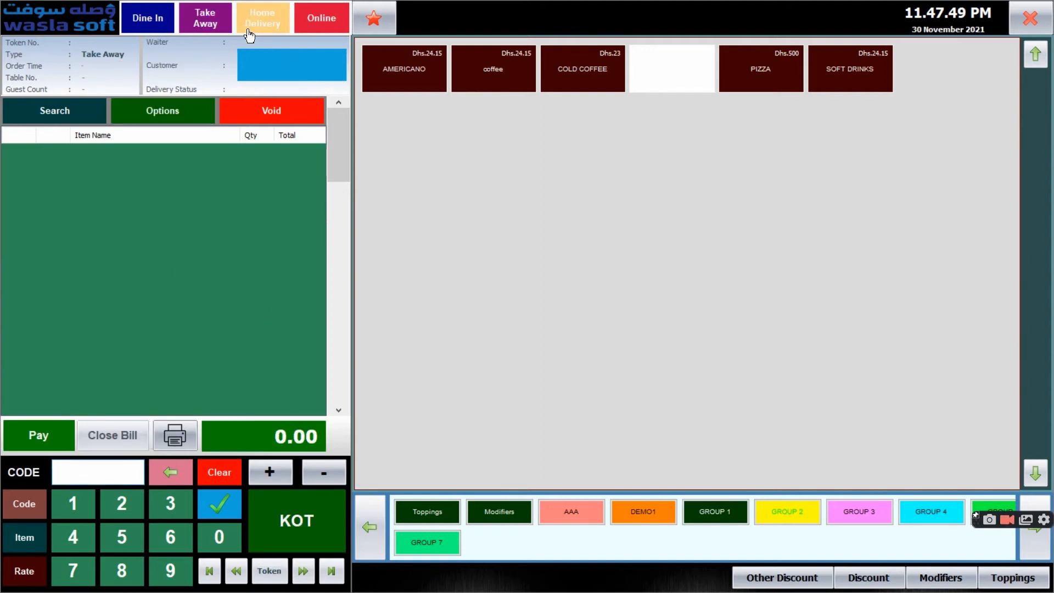
pyautogui.click(400, 63)
pyautogui.click(482, 73)
pyautogui.click(567, 73)
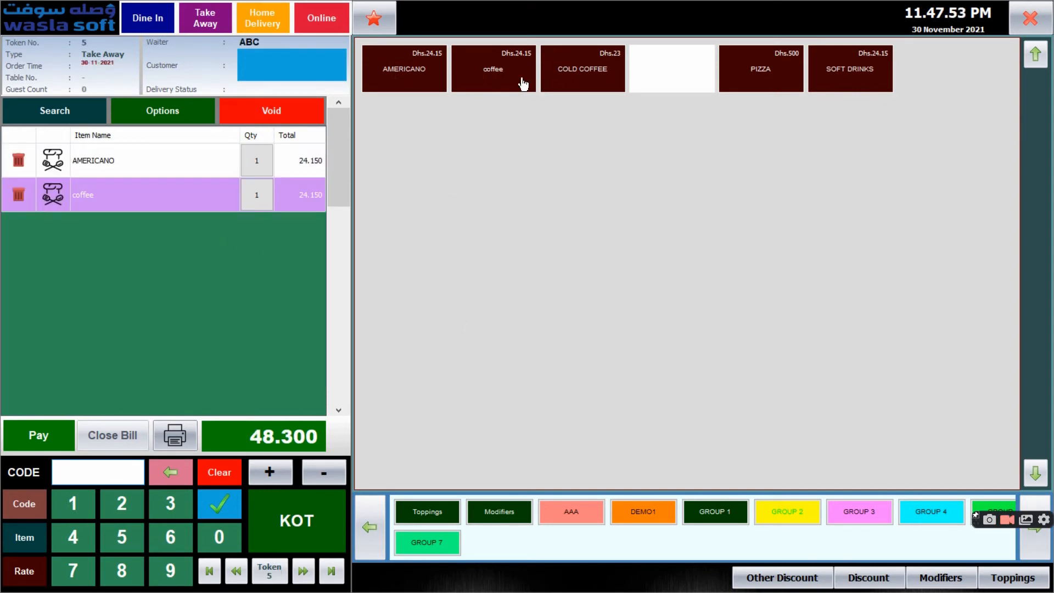
# Send the take-away order to the kitchen as a KOT and close the kitchen ticket and invoice previews
pyautogui.click(297, 527)
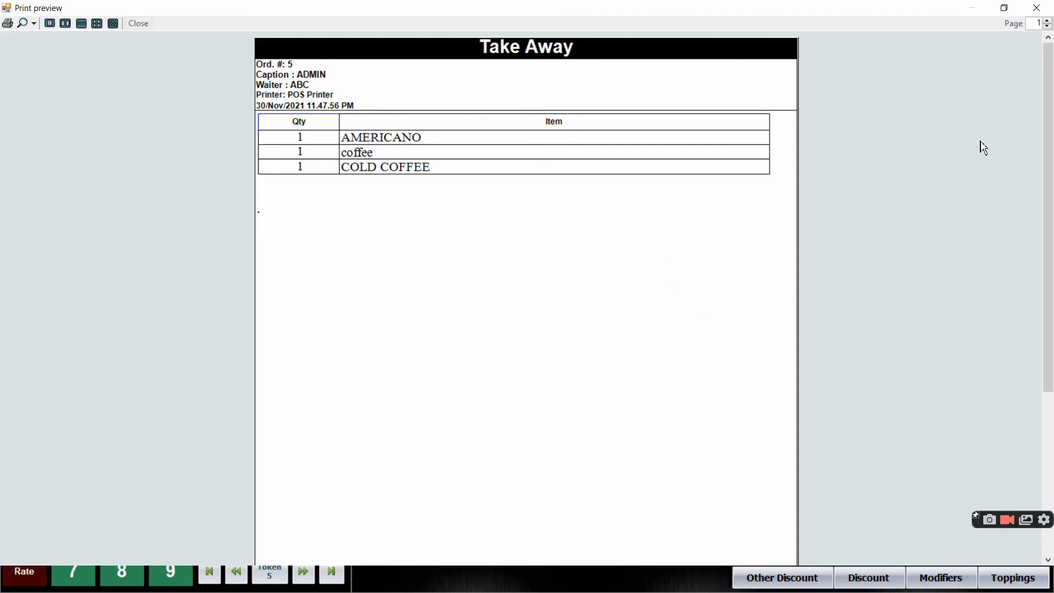
pyautogui.click(1037, 8)
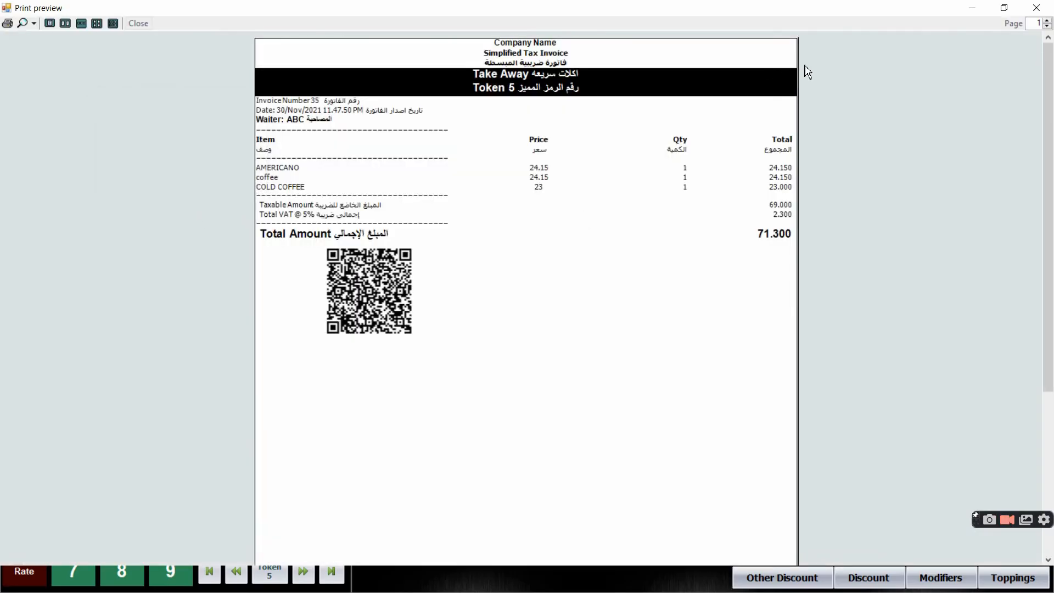
pyautogui.click(1049, 9)
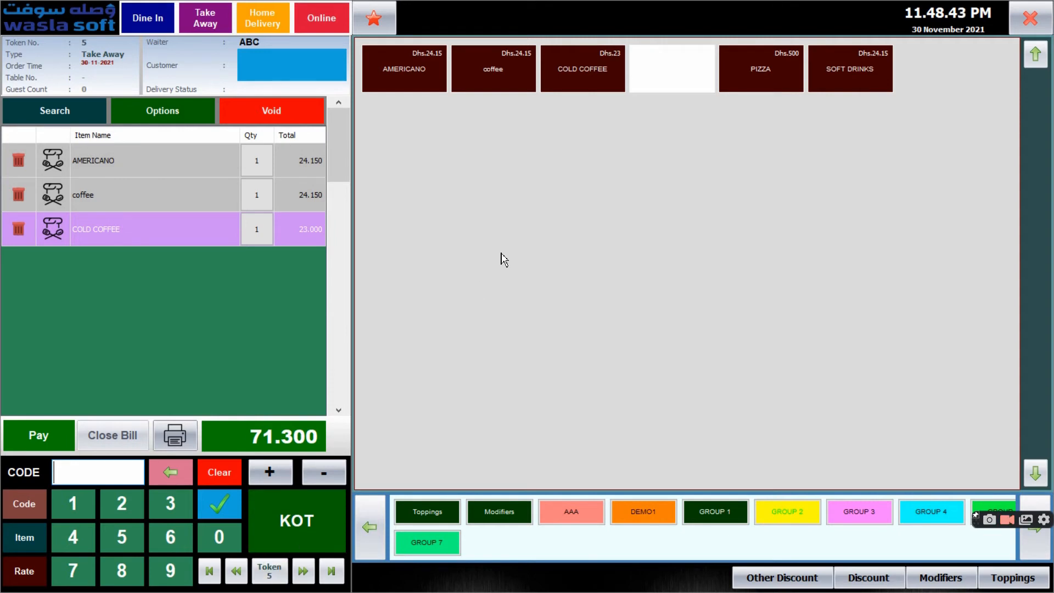
# Add another COLD COFFEE to the running take-away order, send its KOT and close both print previews
pyautogui.click(596, 79)
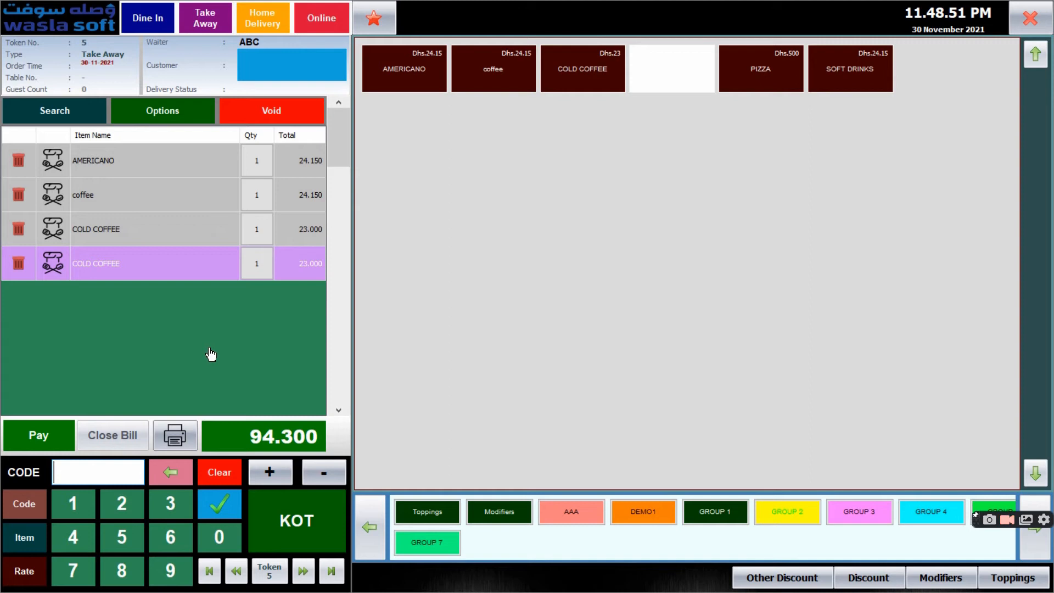
pyautogui.click(294, 534)
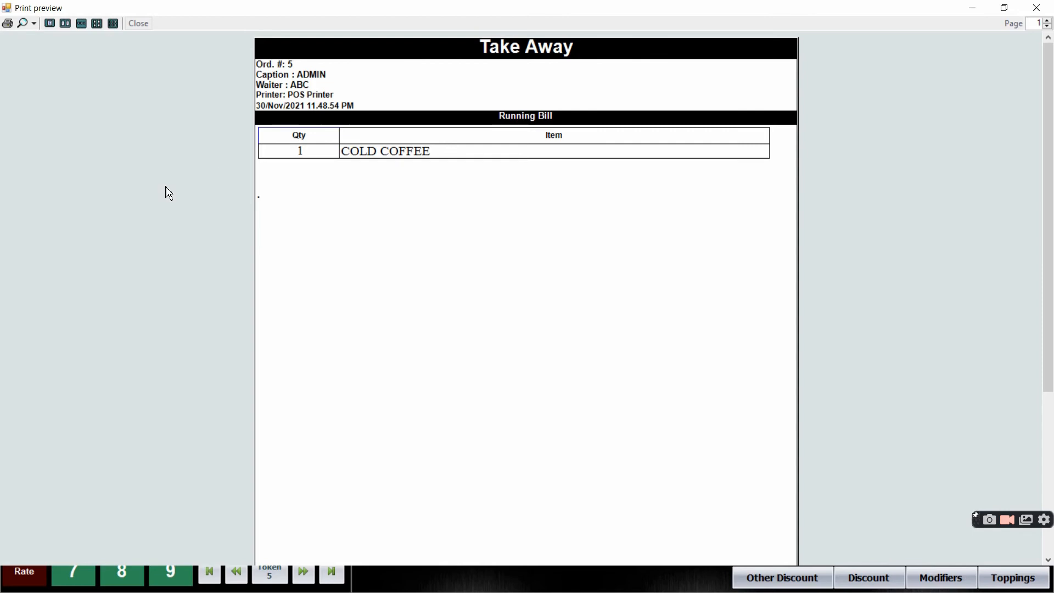
pyautogui.click(1037, 8)
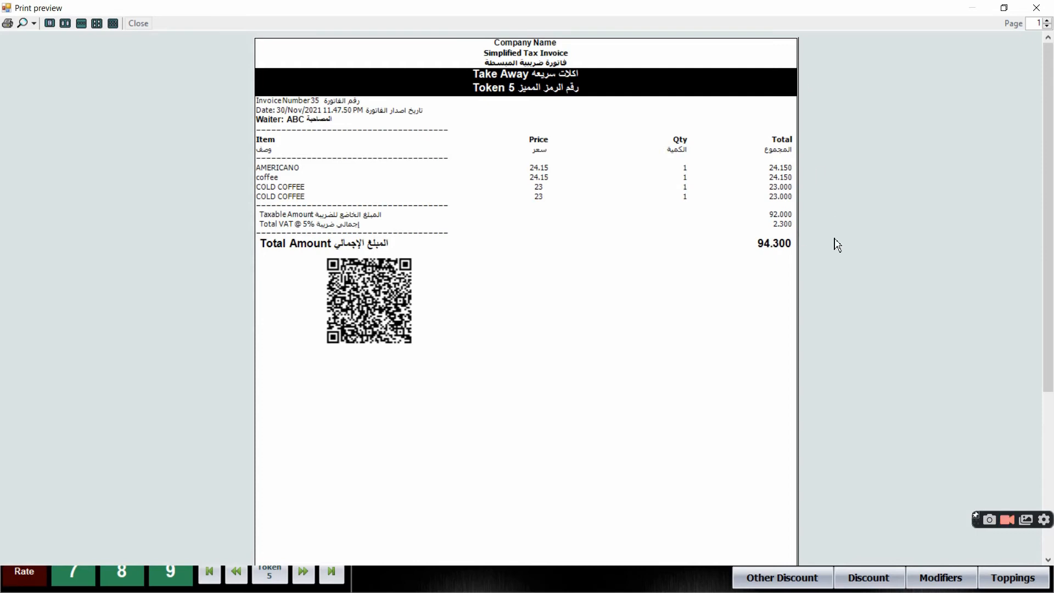
pyautogui.click(1037, 7)
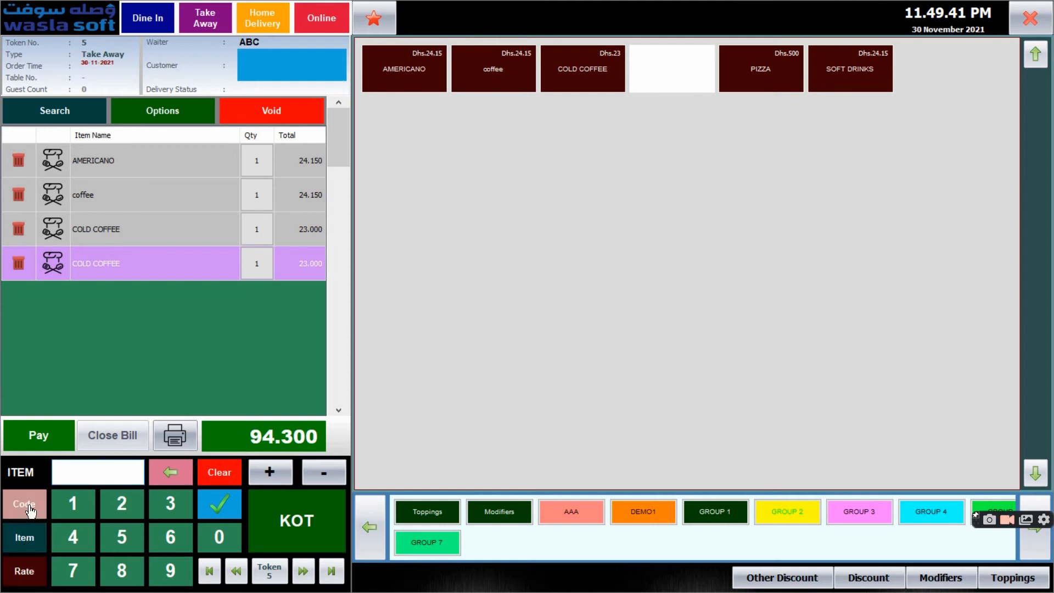
# Look up items by name with "coff" and add one coffee to the running take-away order
pyautogui.click(24, 501)
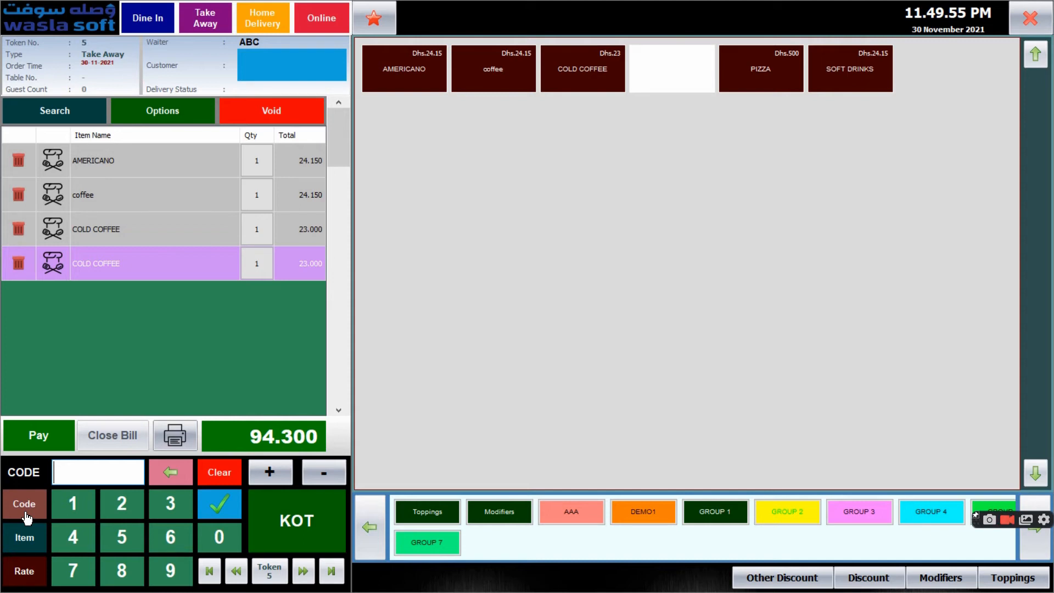
pyautogui.click(27, 538)
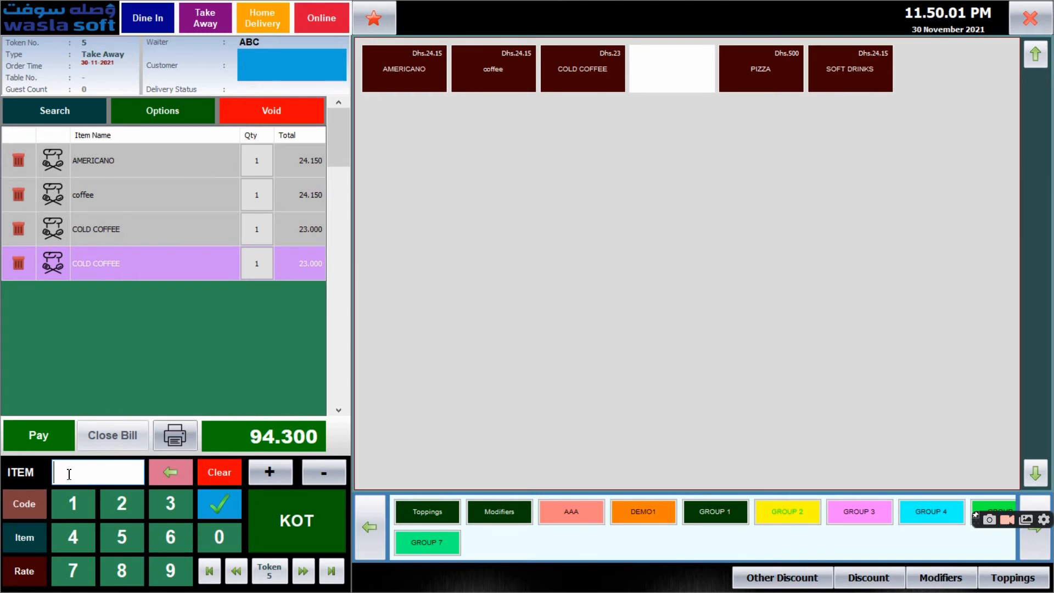
pyautogui.write('C')
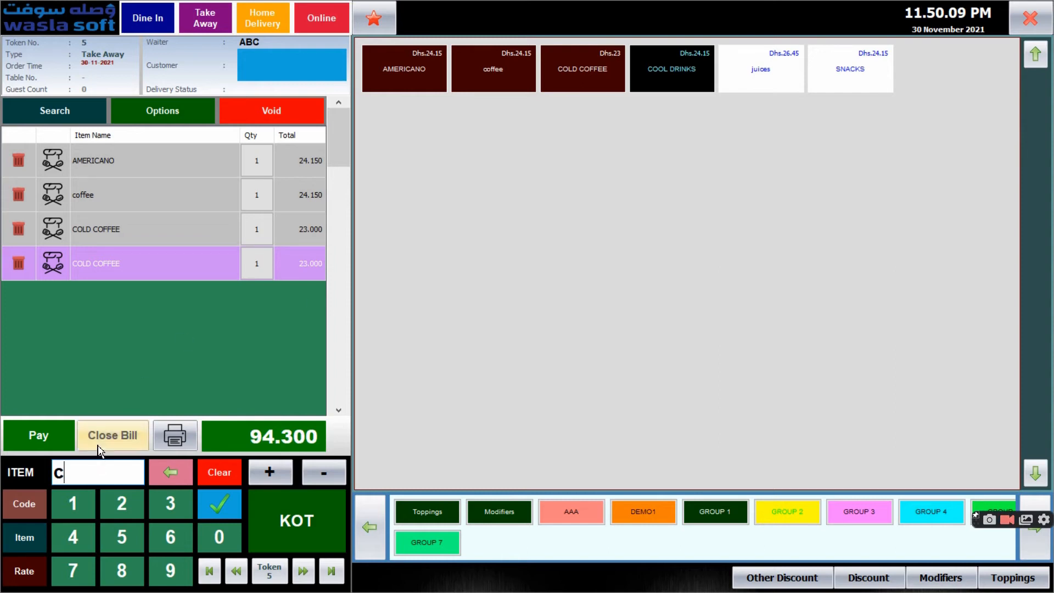
pyautogui.write('offe')
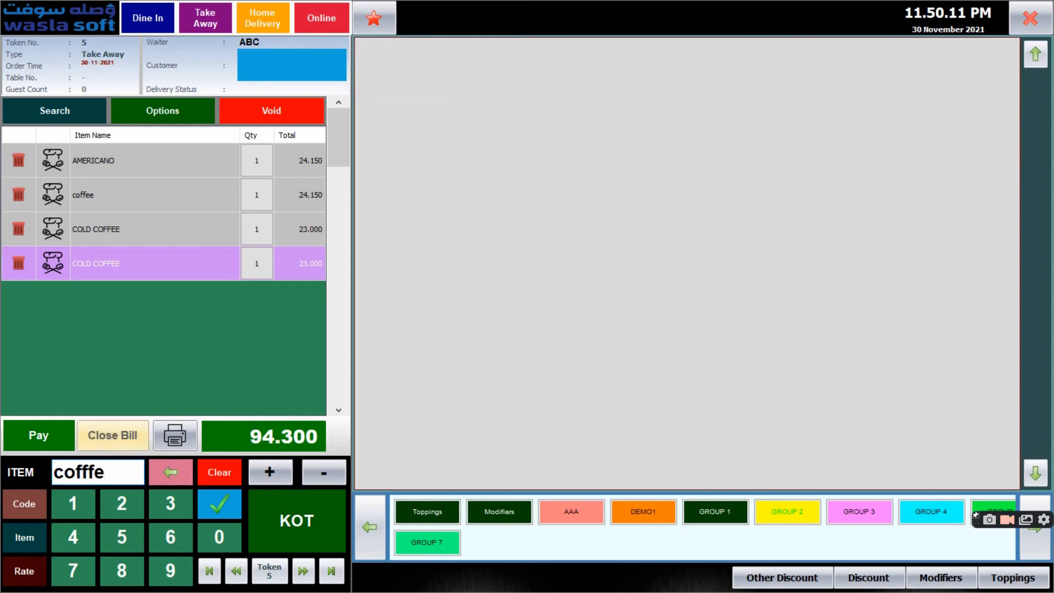
pyautogui.press('BackSpace')
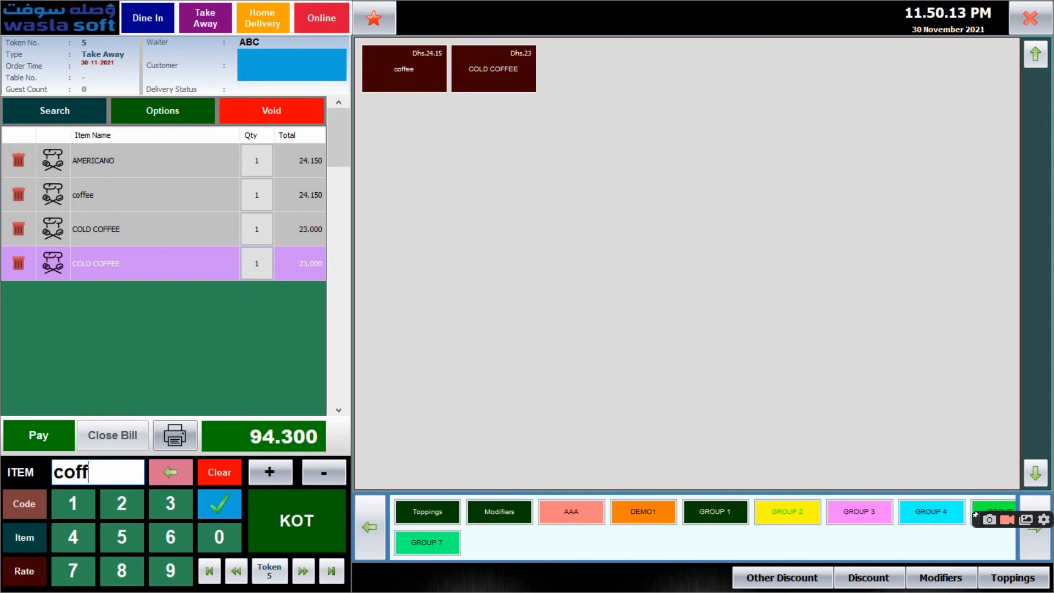
pyautogui.click(413, 77)
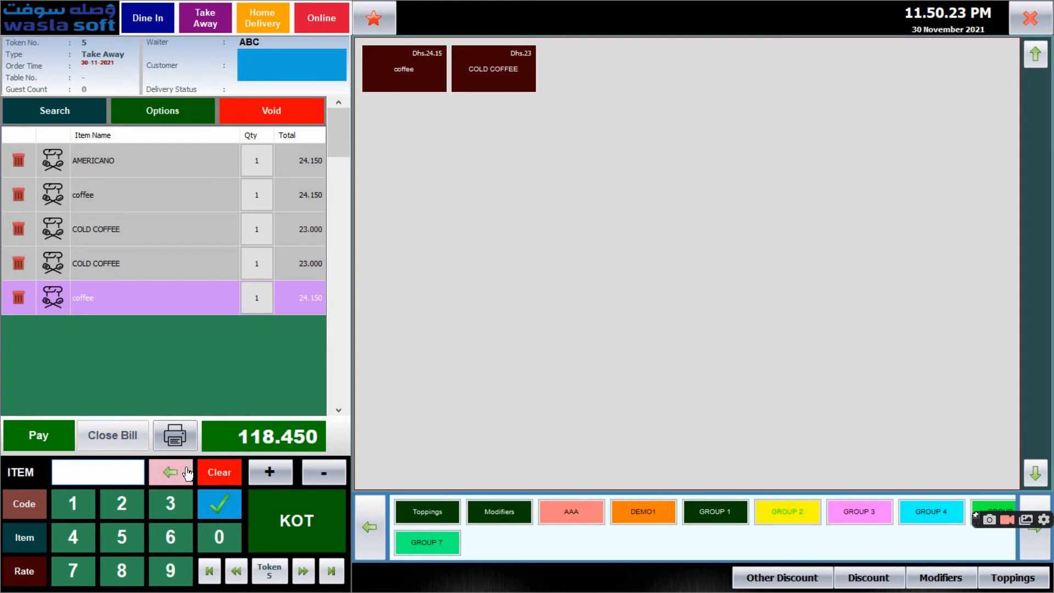
# Settle the take-away order with 200 in cash and close the kitchen ticket and invoice print previews
pyautogui.click(43, 439)
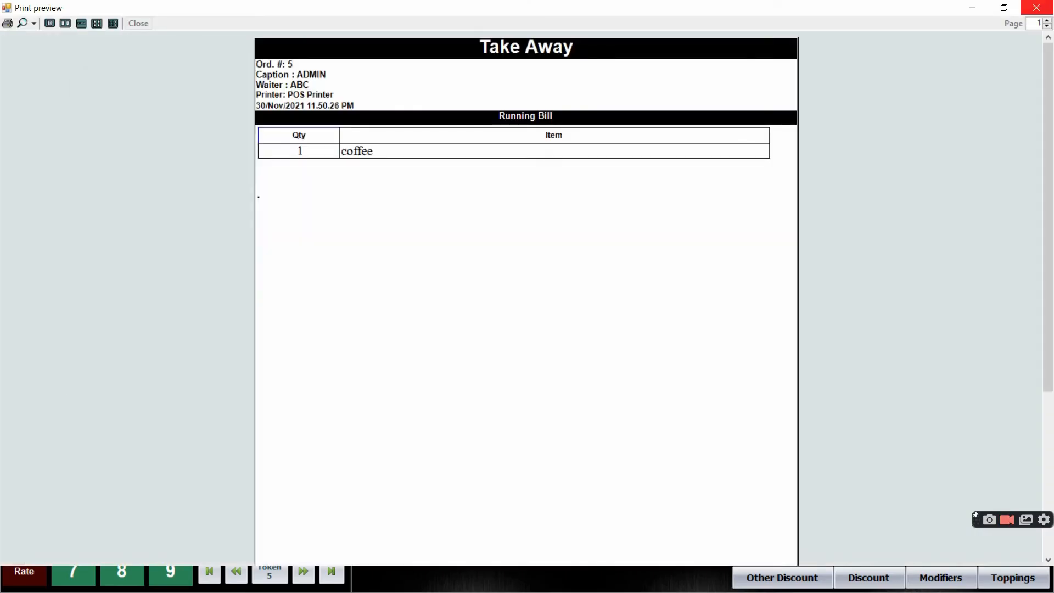
pyautogui.click(1037, 8)
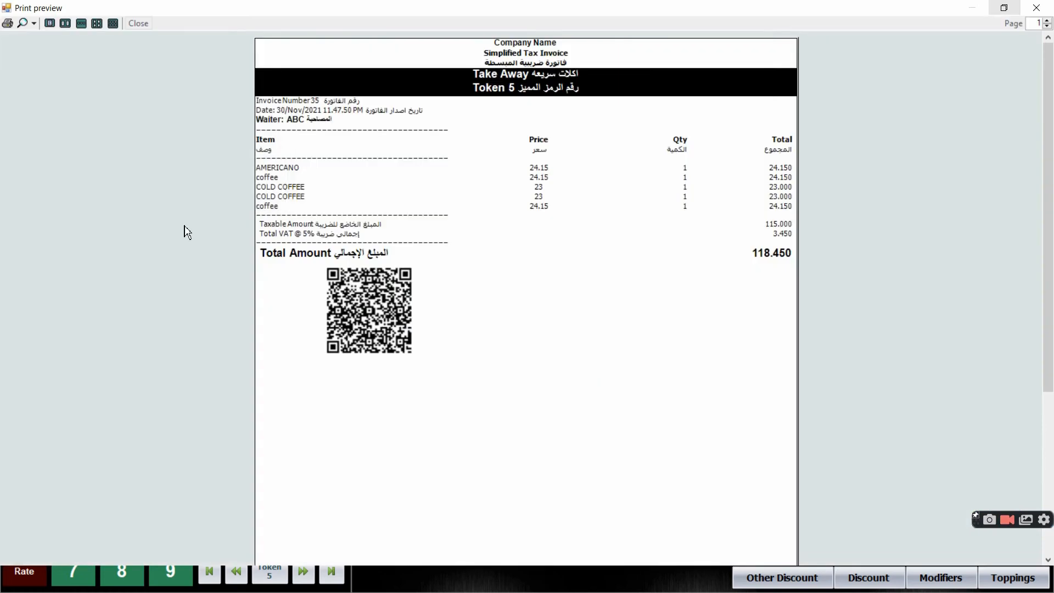
pyautogui.click(1036, 8)
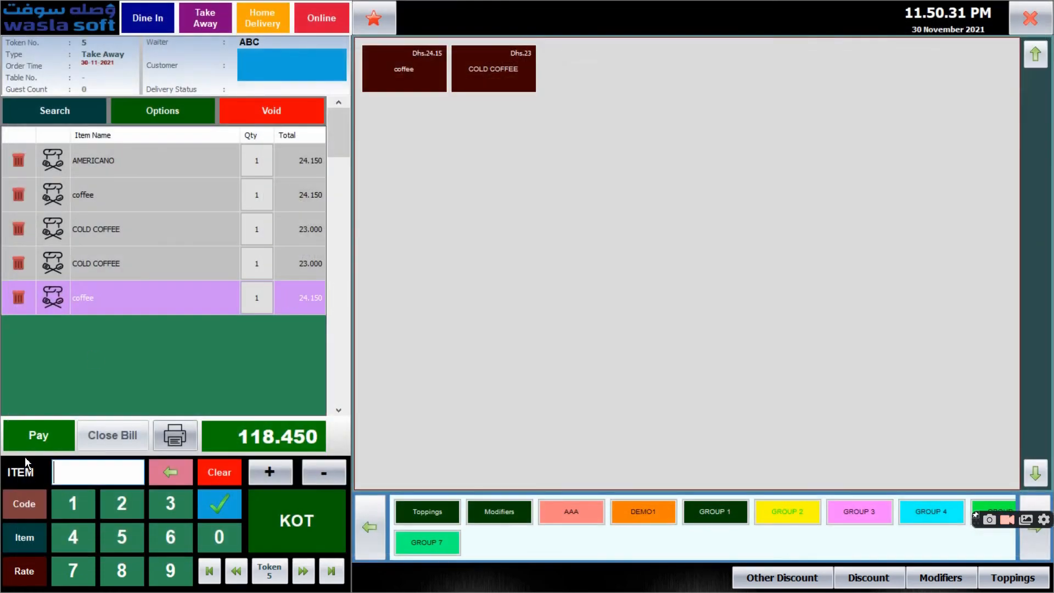
pyautogui.click(30, 442)
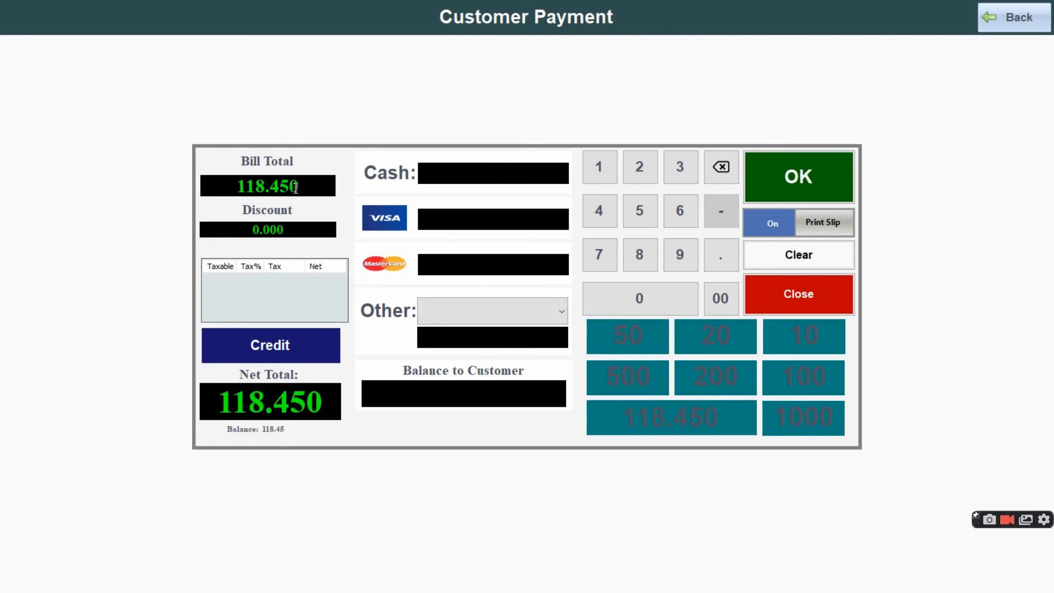
pyautogui.write('200')
pyautogui.click(786, 158)
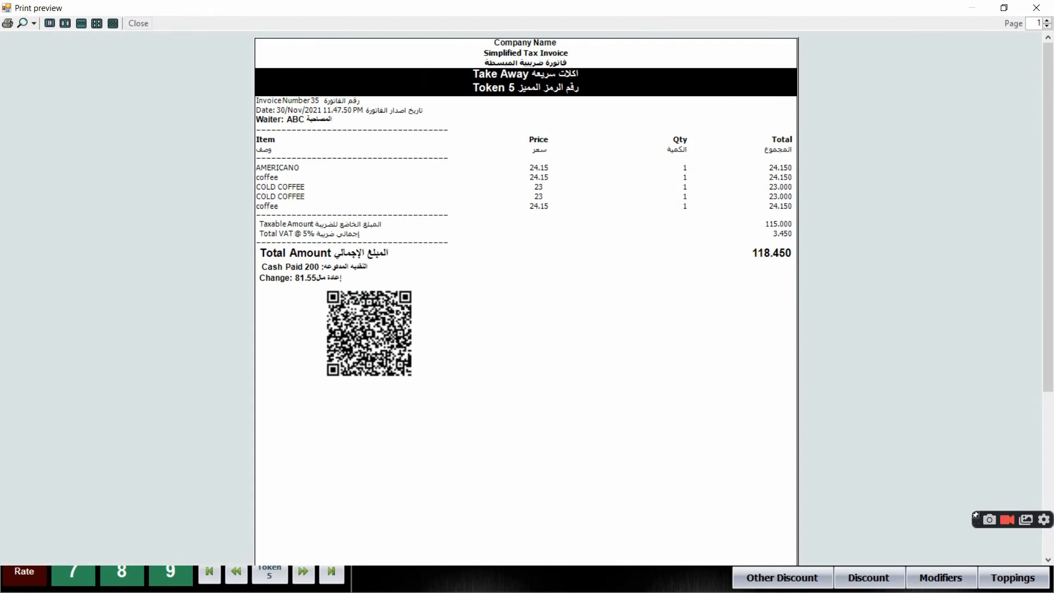
pyautogui.click(1037, 7)
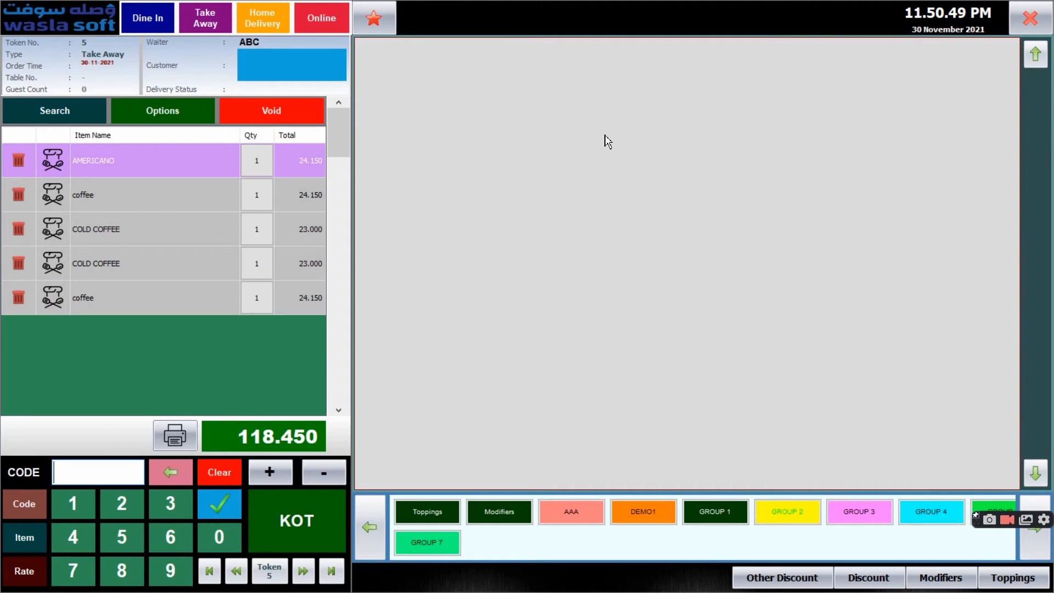
# Try to change the rate of the AMERICANO line, cancel the supervisor authorisation and dismiss the message
pyautogui.click(26, 545)
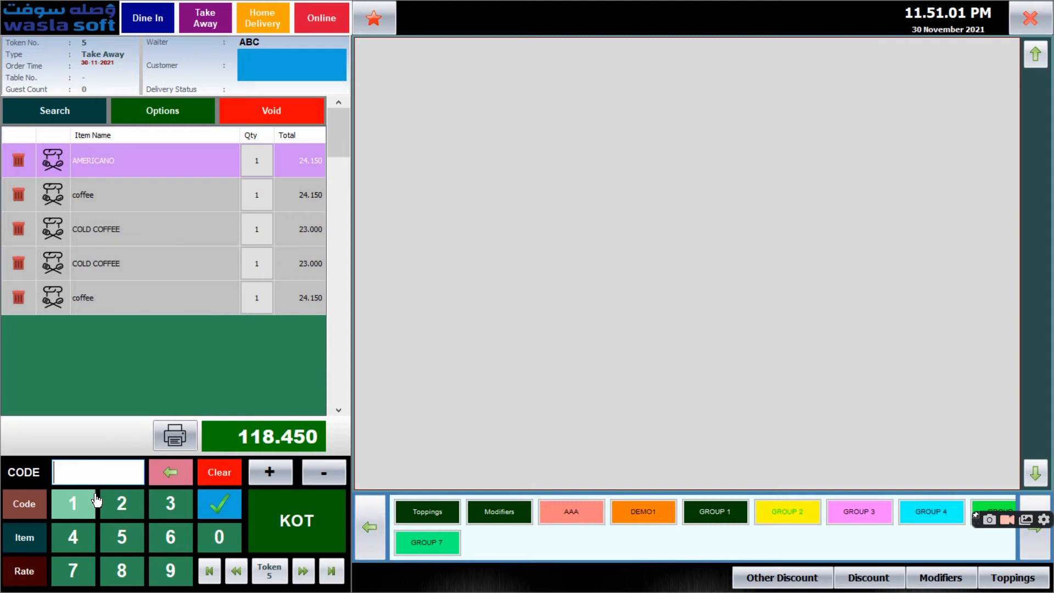
pyautogui.click(35, 584)
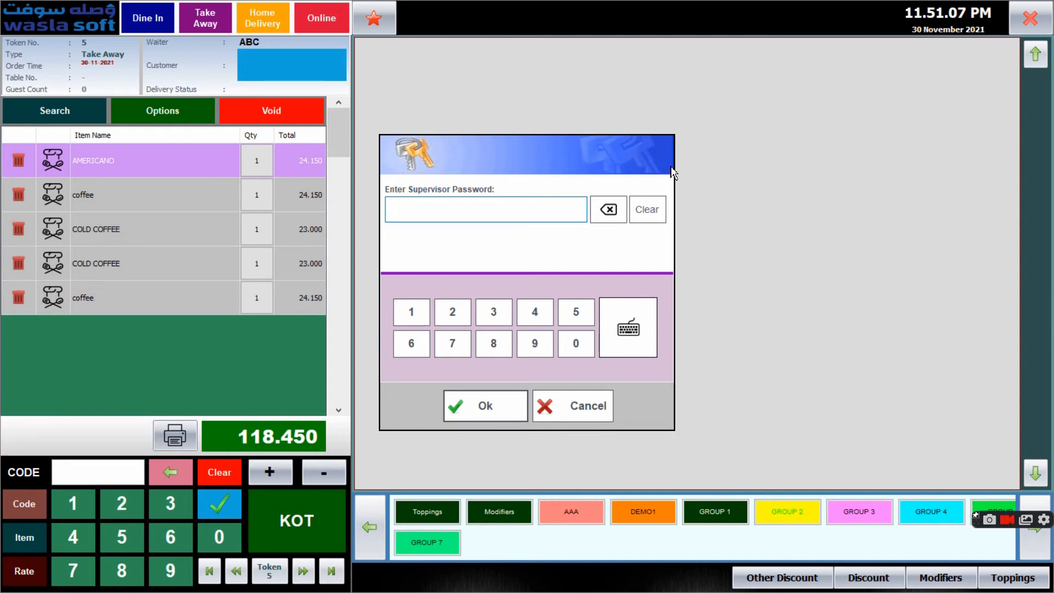
pyautogui.click(588, 412)
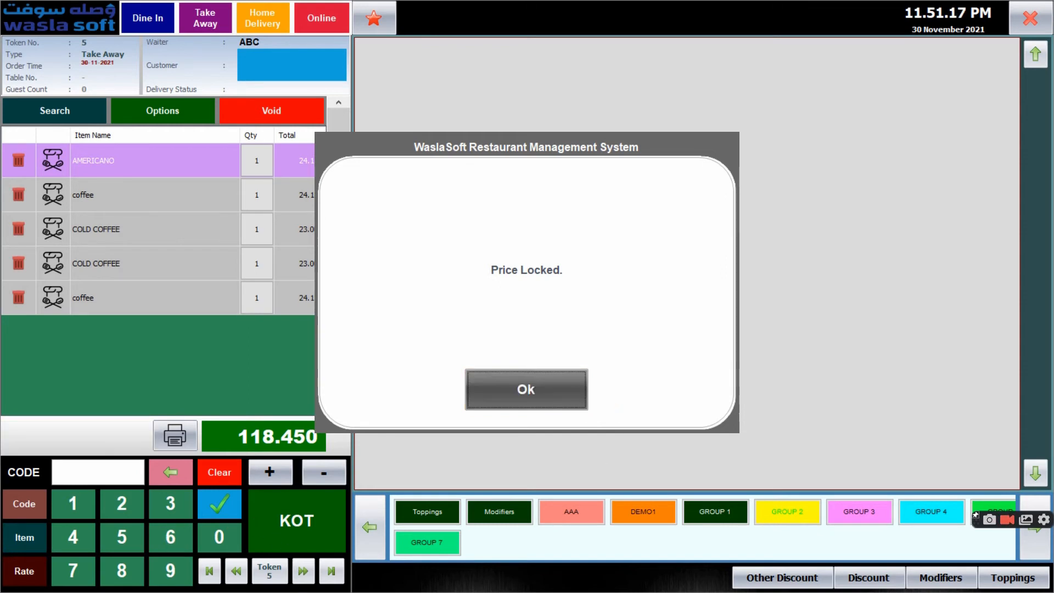
pyautogui.click(543, 403)
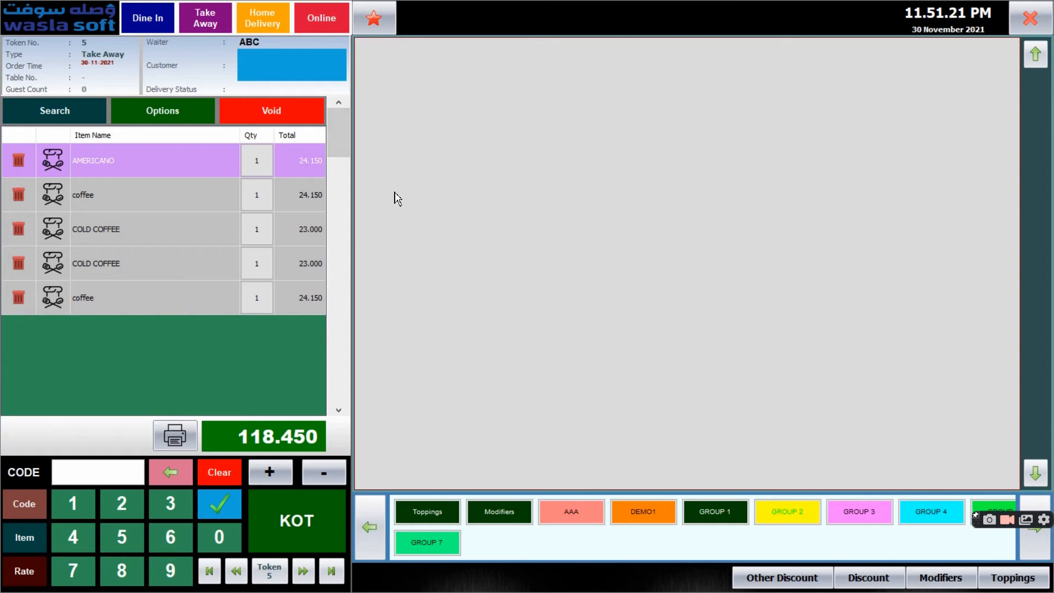
# Start a dine-in order at outdoor table 10 with one coffee from GROUP 1
pyautogui.click(159, 20)
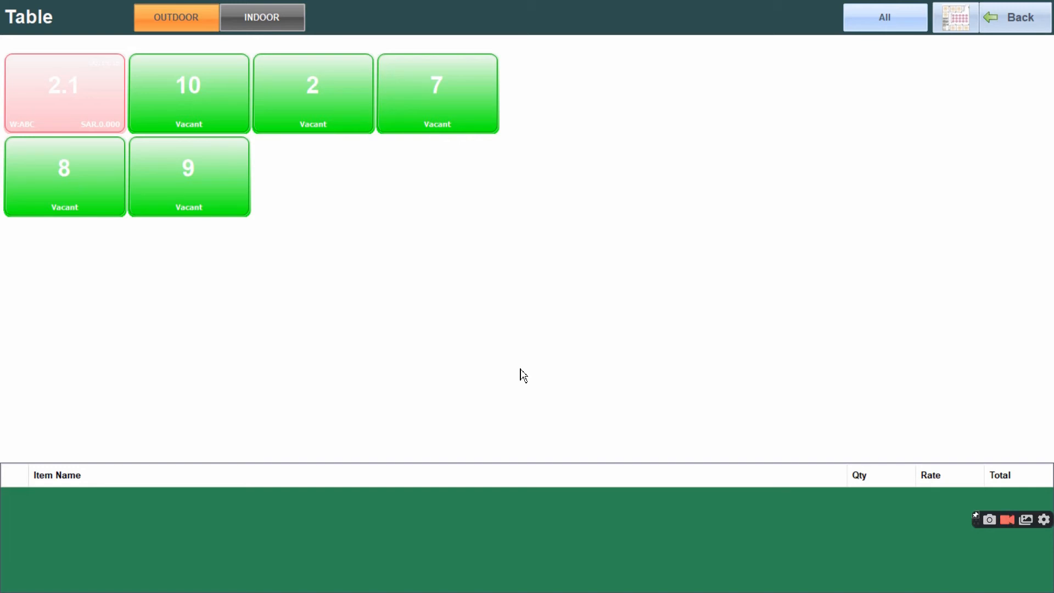
pyautogui.click(1020, 18)
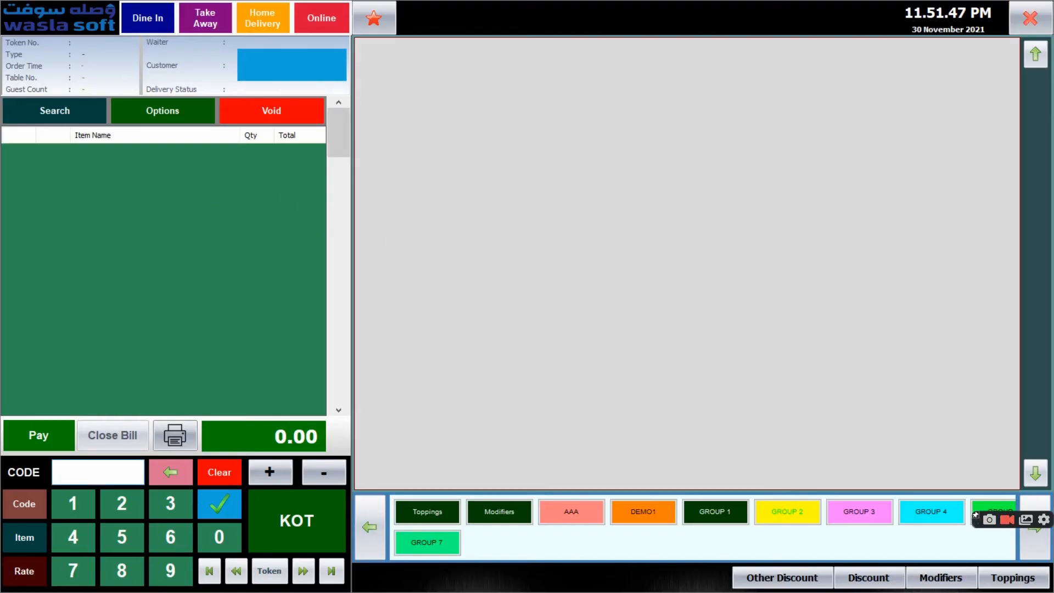
pyautogui.click(141, 18)
pyautogui.click(193, 88)
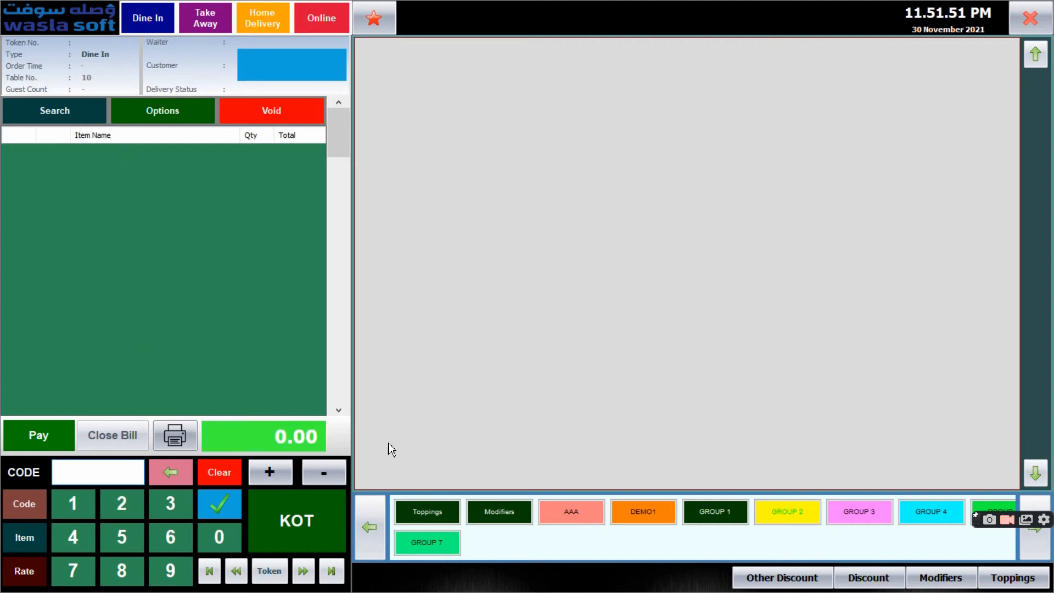
pyautogui.click(706, 519)
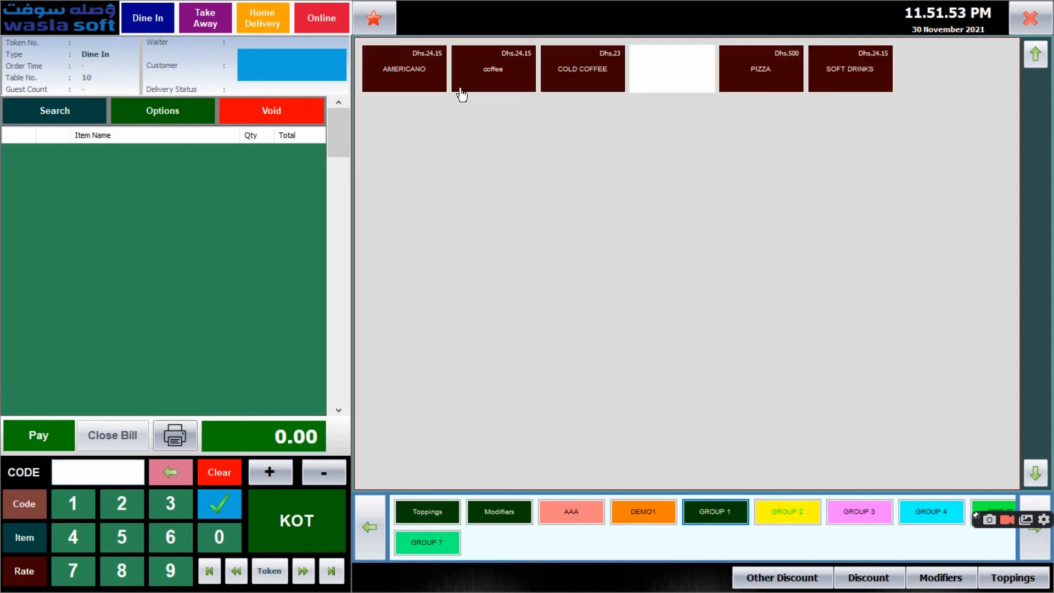
pyautogui.click(482, 77)
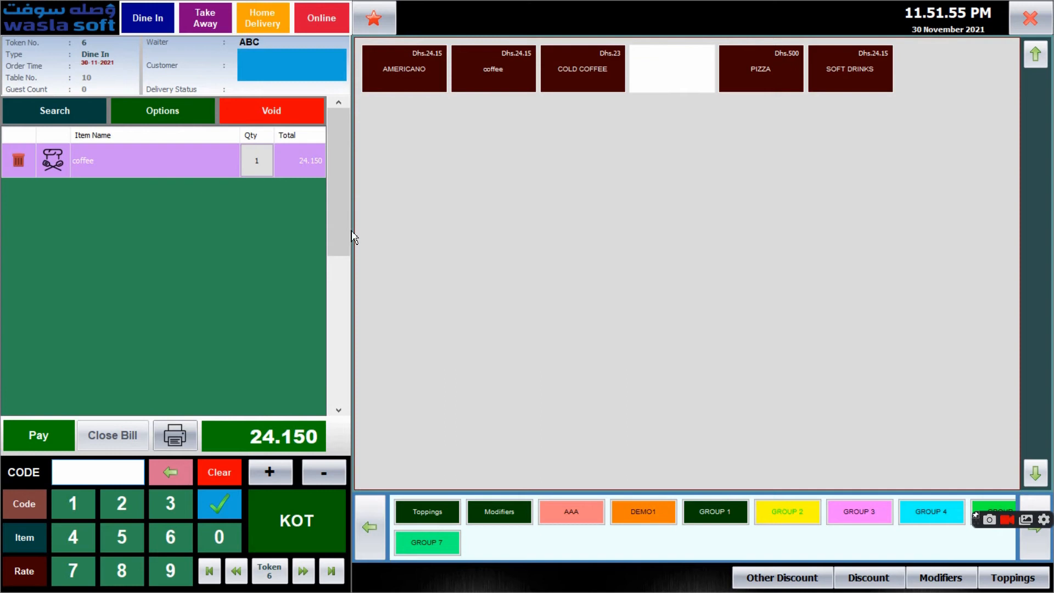
# Merge indoor table 3 with the dine-in order on table 10
pyautogui.click(160, 125)
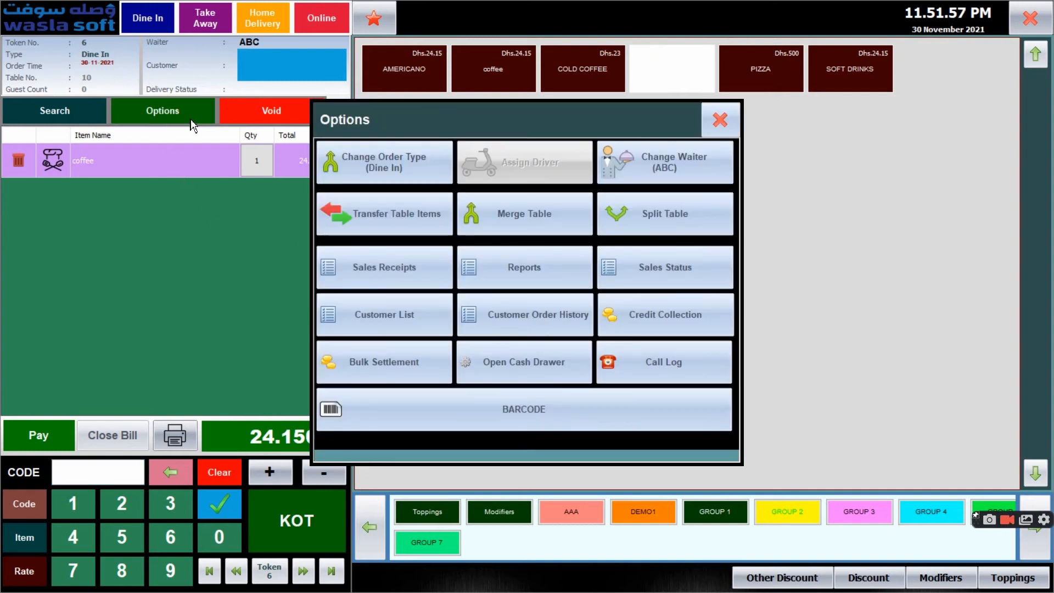
pyautogui.click(556, 223)
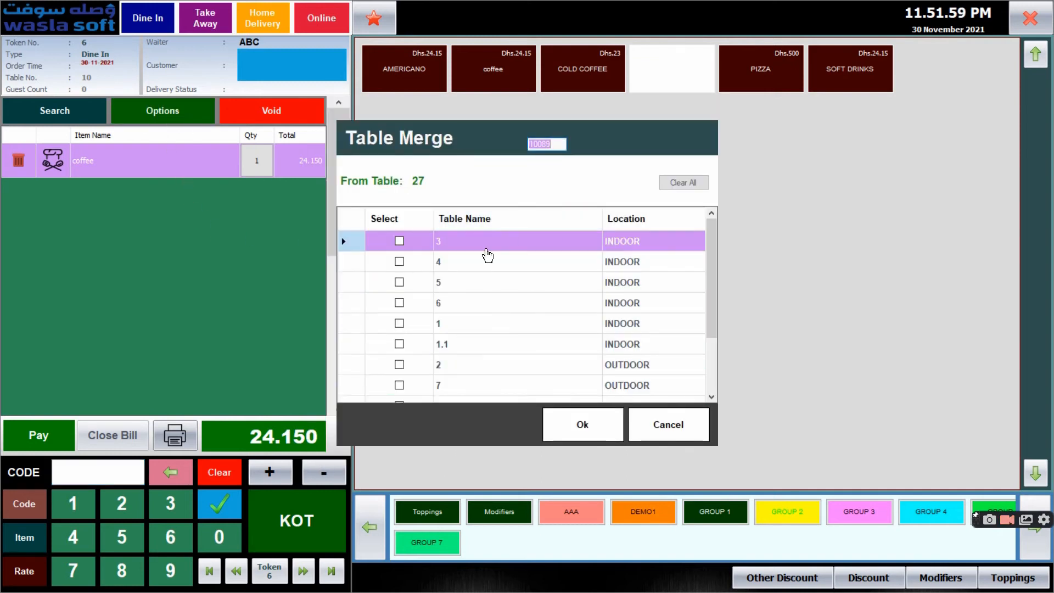
pyautogui.scroll(-1, 499, 323)
pyautogui.scroll(1, 500, 323)
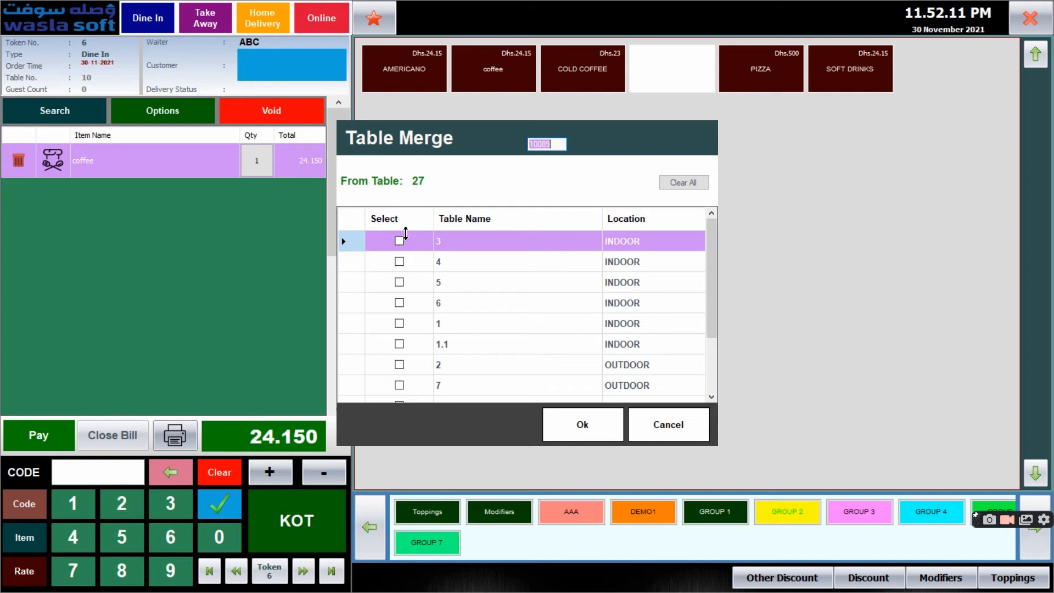
pyautogui.click(400, 242)
pyautogui.click(603, 437)
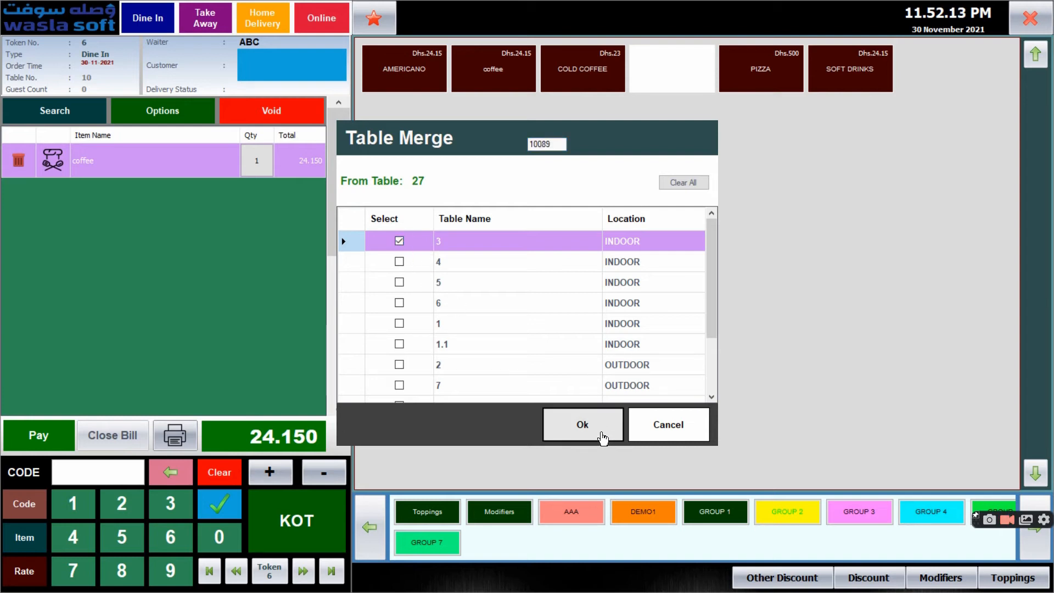
# Check the merged table 10 in the outdoor table overview and return to the order screen
pyautogui.click(142, 19)
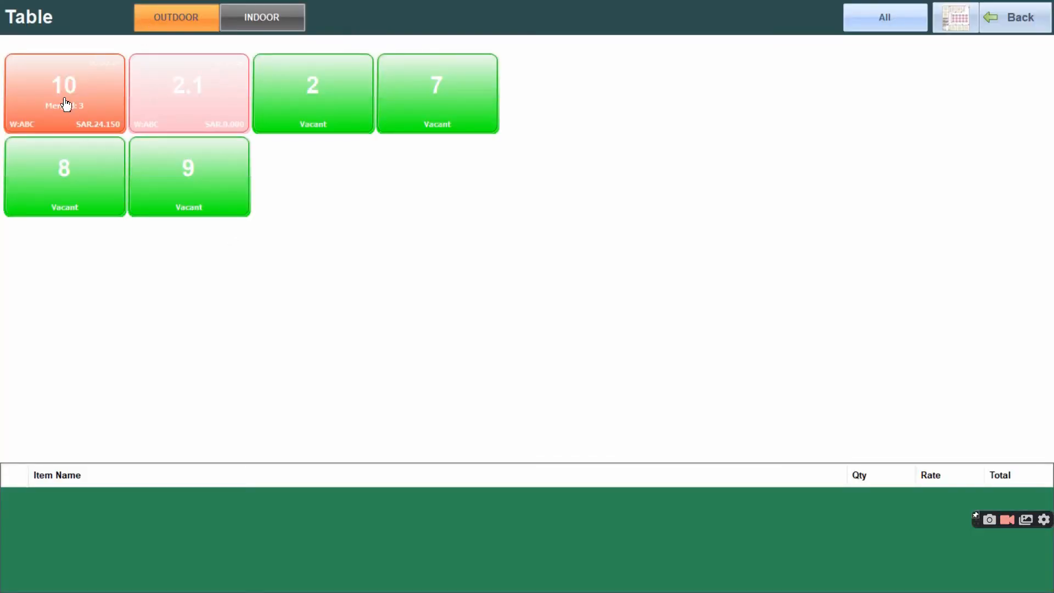
pyautogui.click(85, 117)
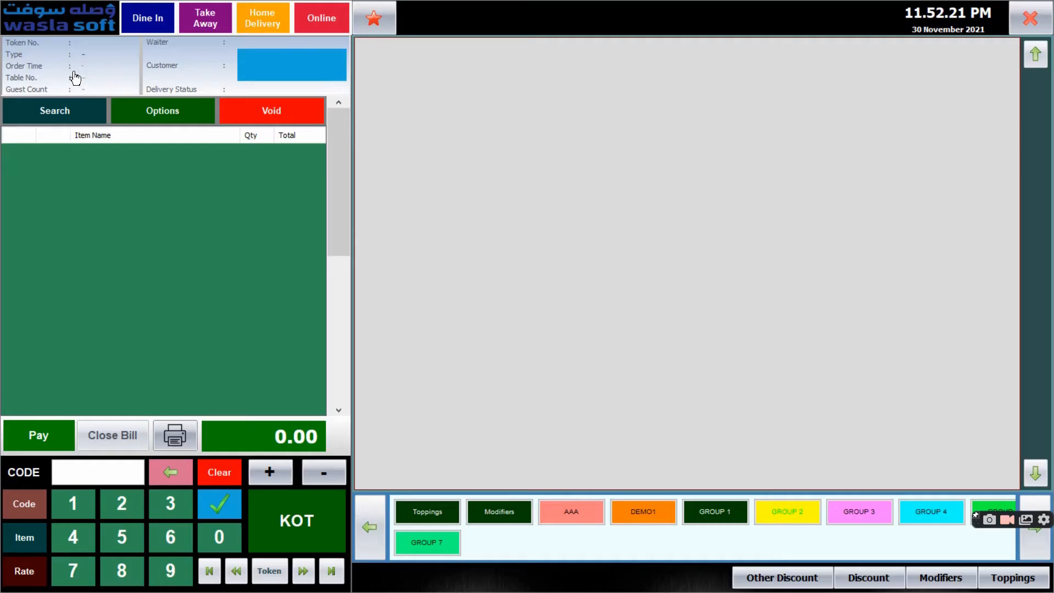
pyautogui.click(142, 18)
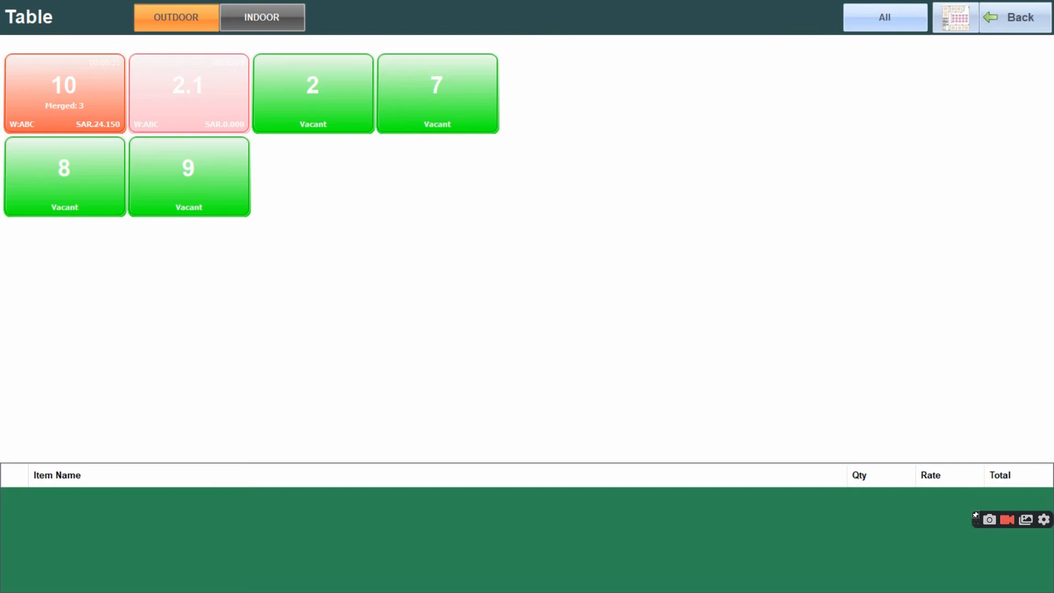
pyautogui.click(1023, 11)
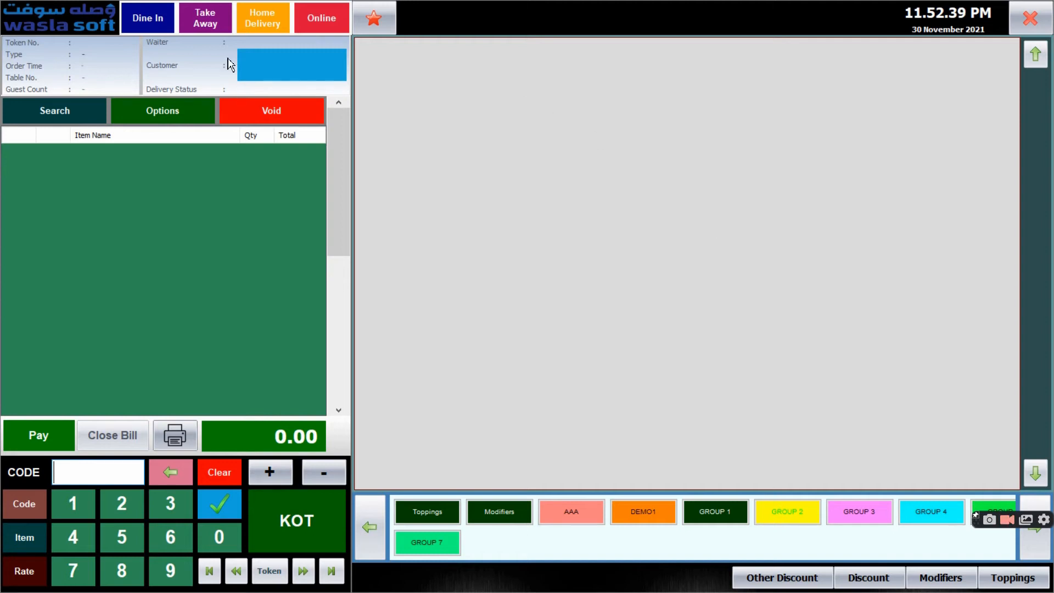
# Start a dine-in order at outdoor table 2 with one AMERICANO, two coffee and one COLD COFFEE from GROUP 1
pyautogui.click(150, 30)
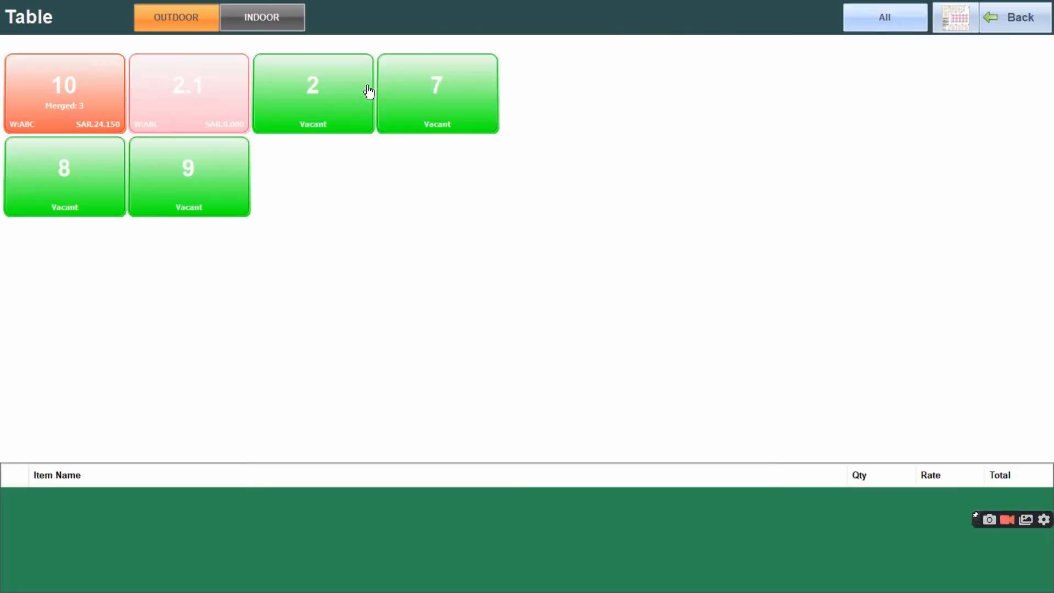
pyautogui.click(285, 102)
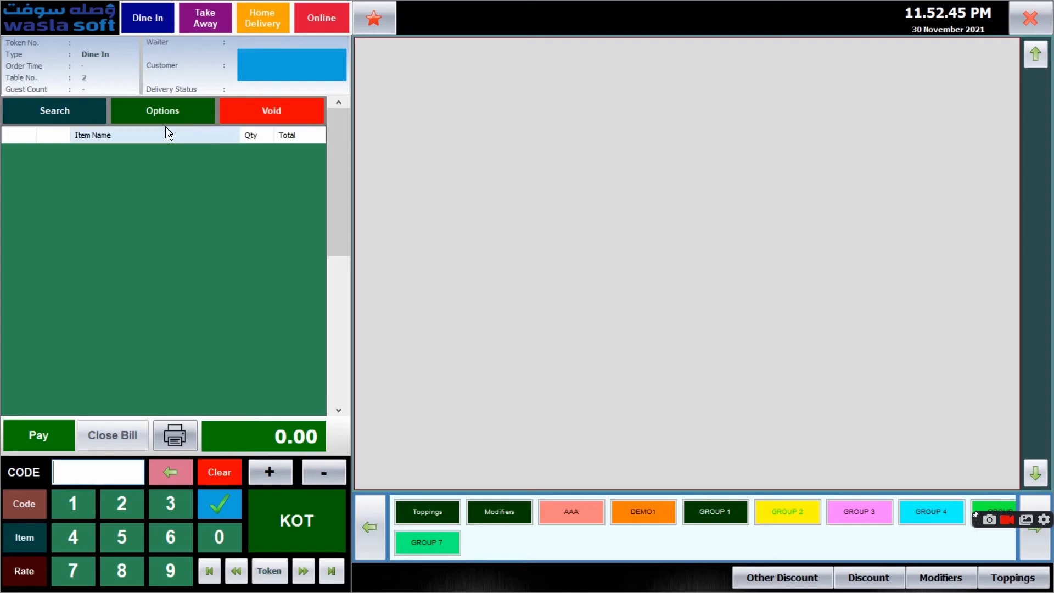
pyautogui.click(732, 513)
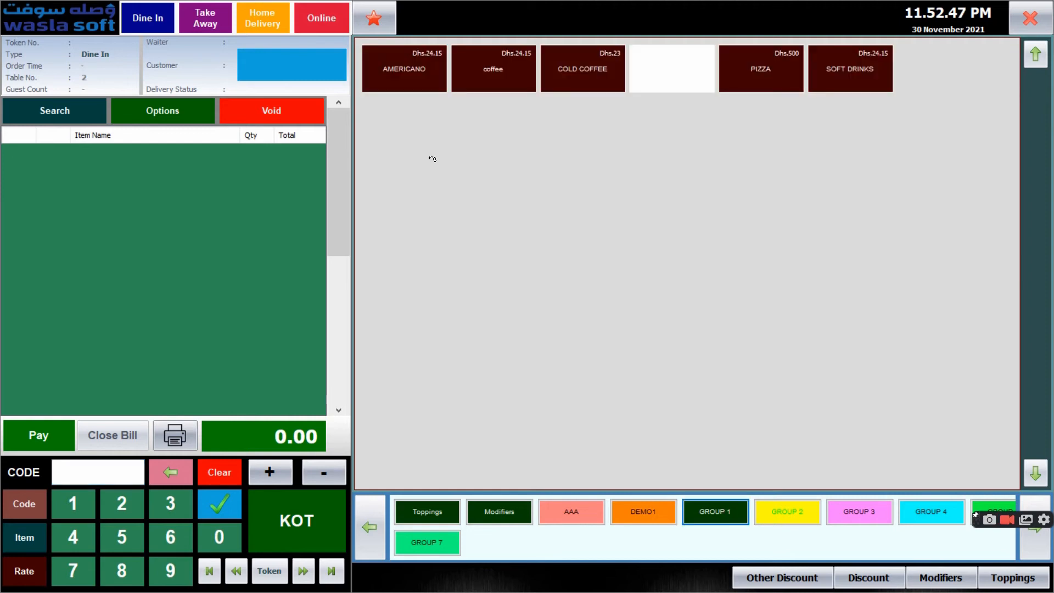
pyautogui.click(501, 83)
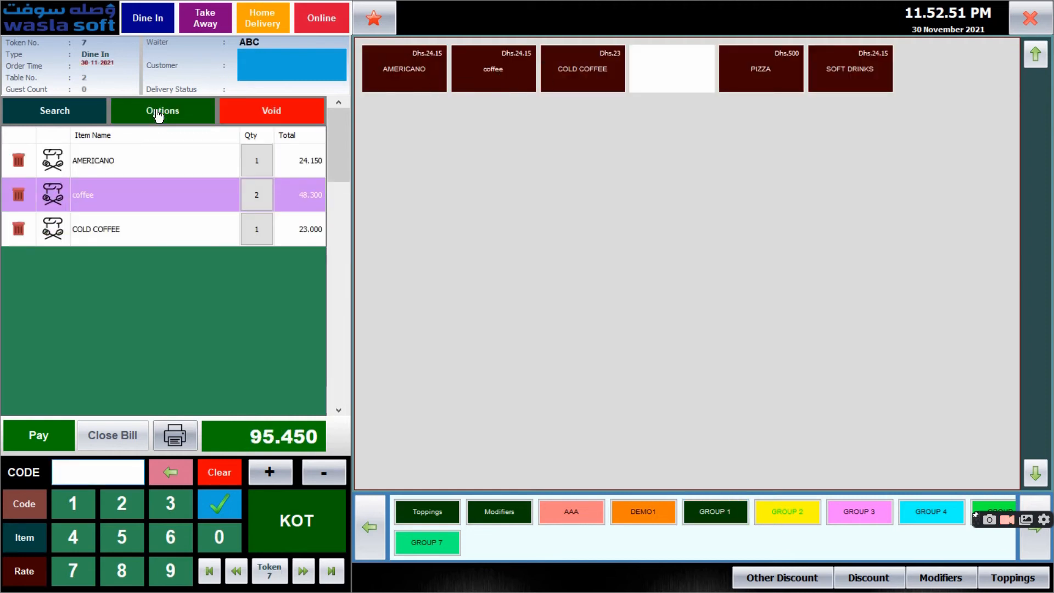
# Transfer the AMERICANO from table 2 to indoor table 4, assigning waiter ABC and one guest
pyautogui.click(158, 115)
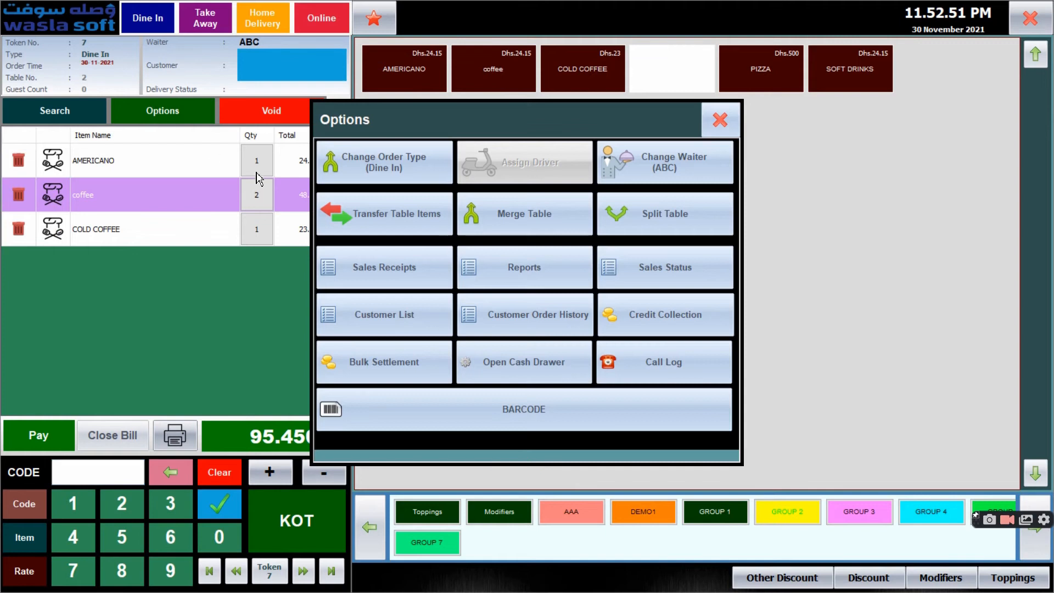
pyautogui.click(396, 217)
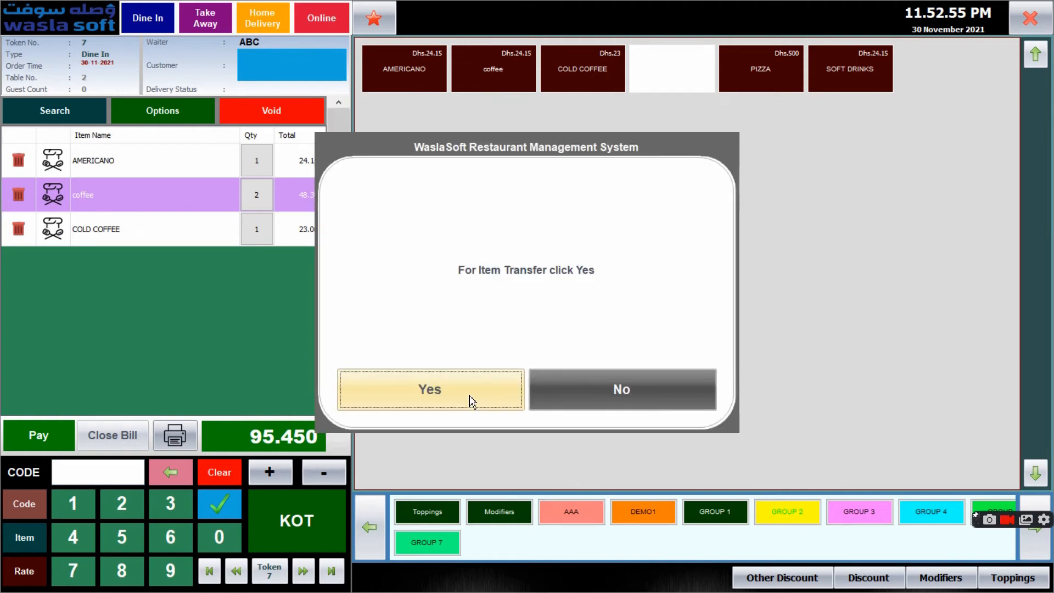
pyautogui.click(469, 401)
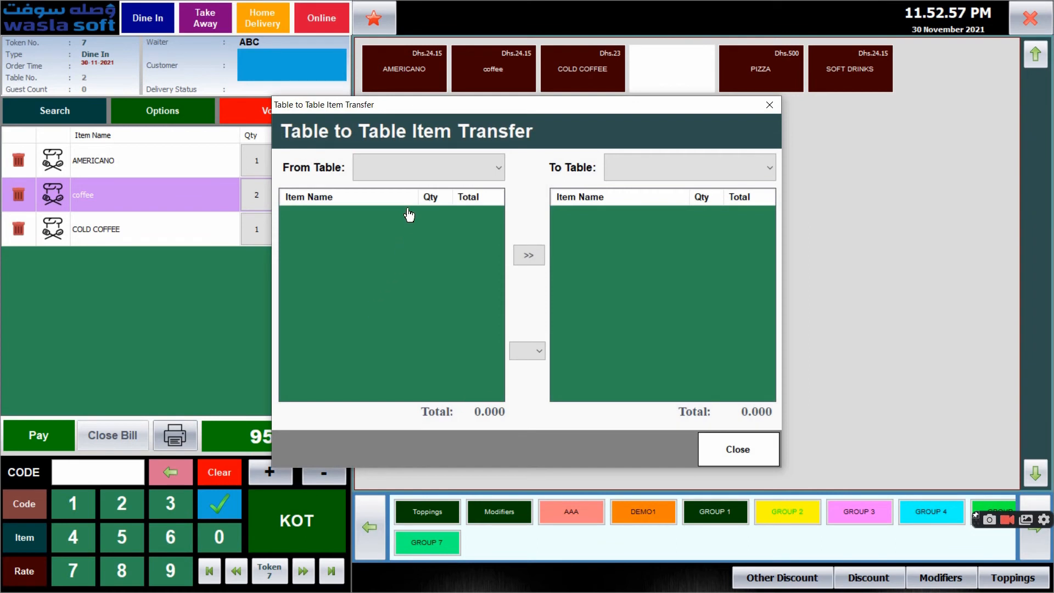
pyautogui.click(420, 175)
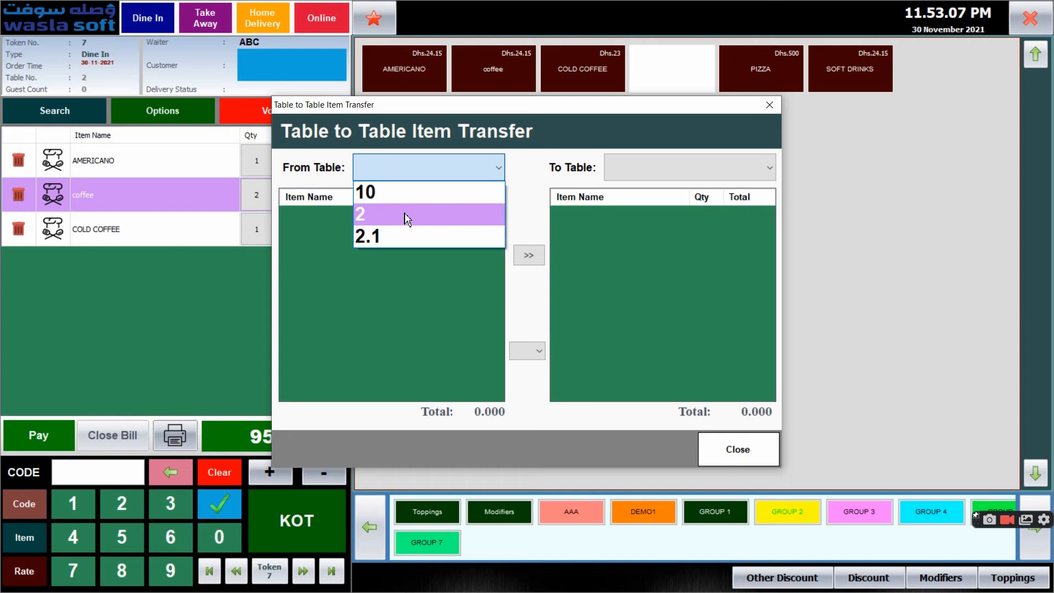
pyautogui.click(407, 219)
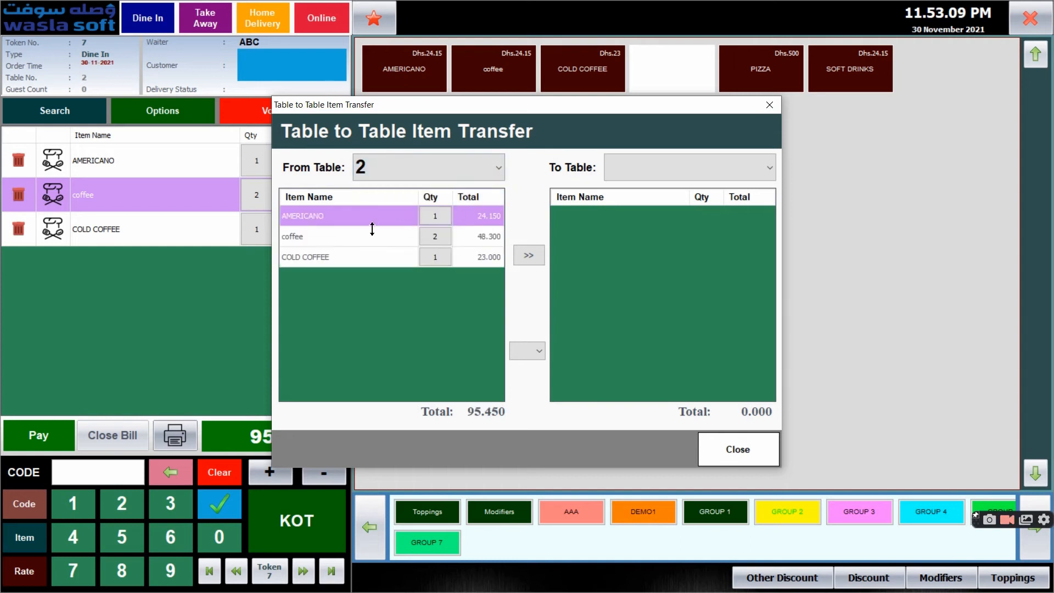
pyautogui.click(398, 221)
pyautogui.click(665, 169)
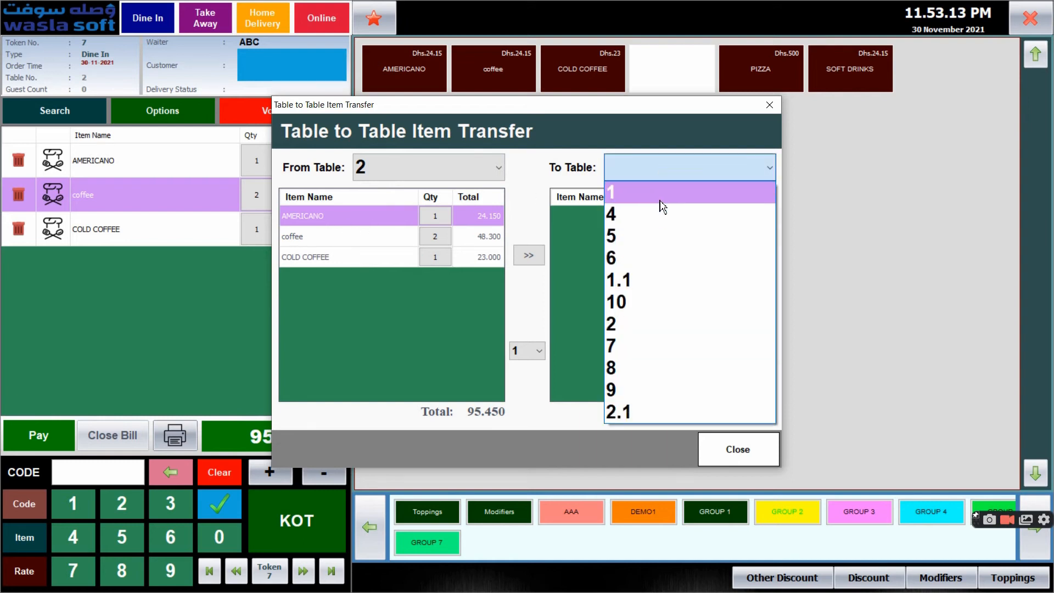
pyautogui.click(649, 220)
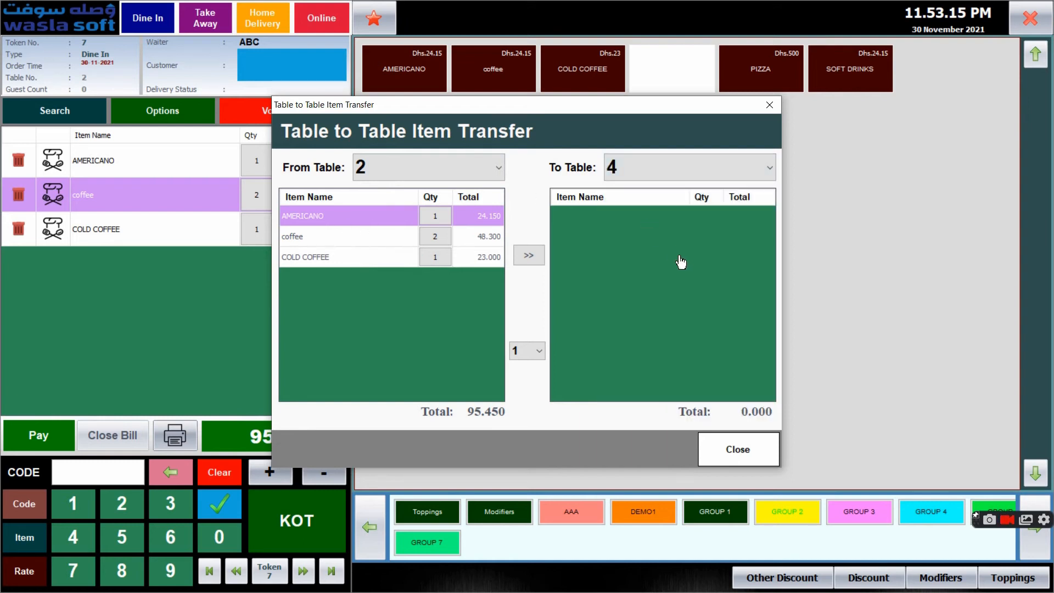
pyautogui.click(533, 254)
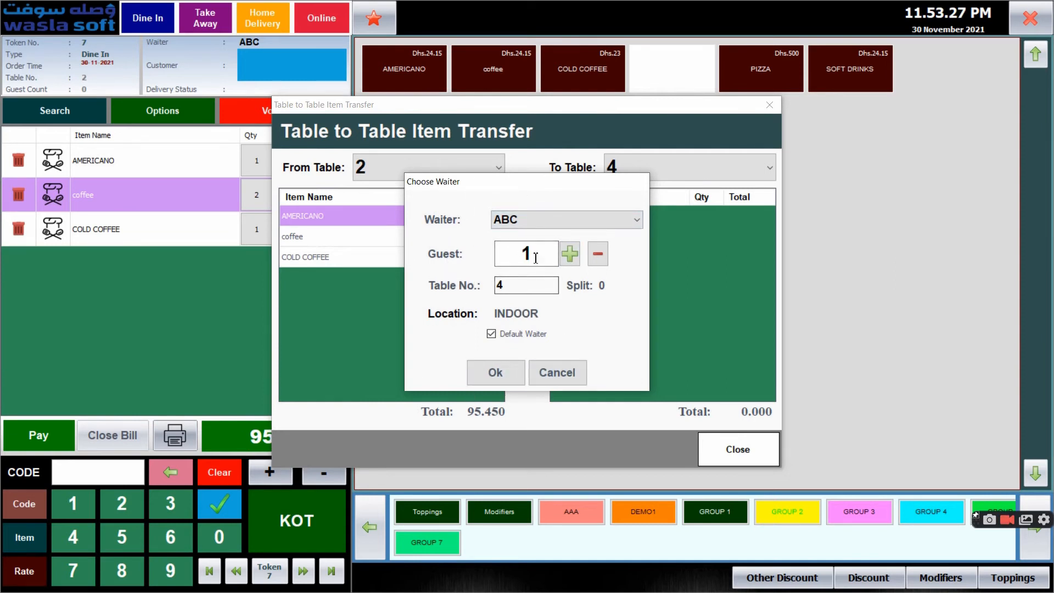
pyautogui.click(505, 379)
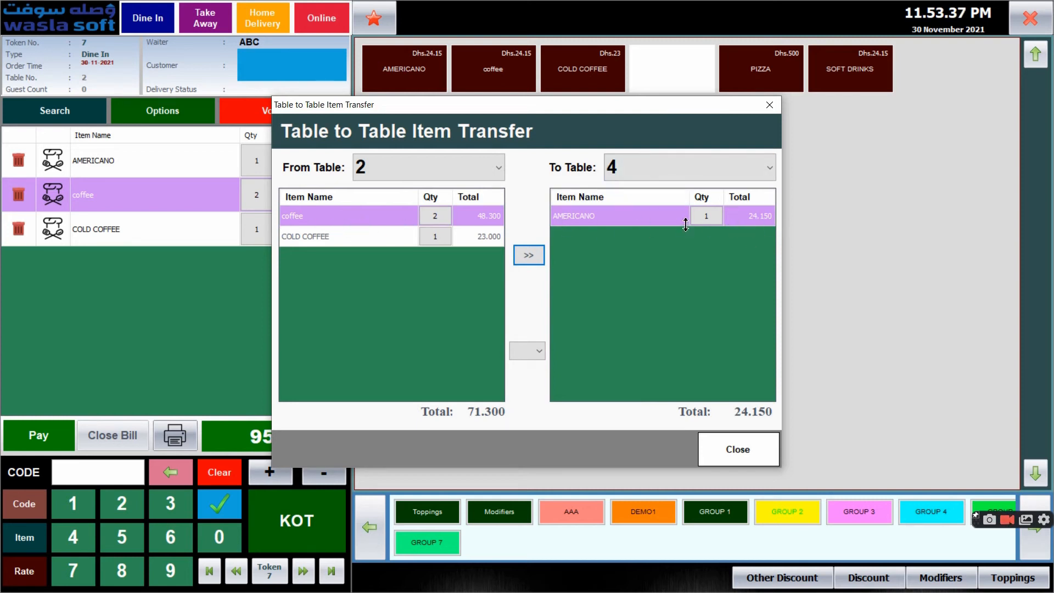
# Transfer the COLD COFFEE from table 2 to table 4 and check the outdoor table overview
pyautogui.click(370, 242)
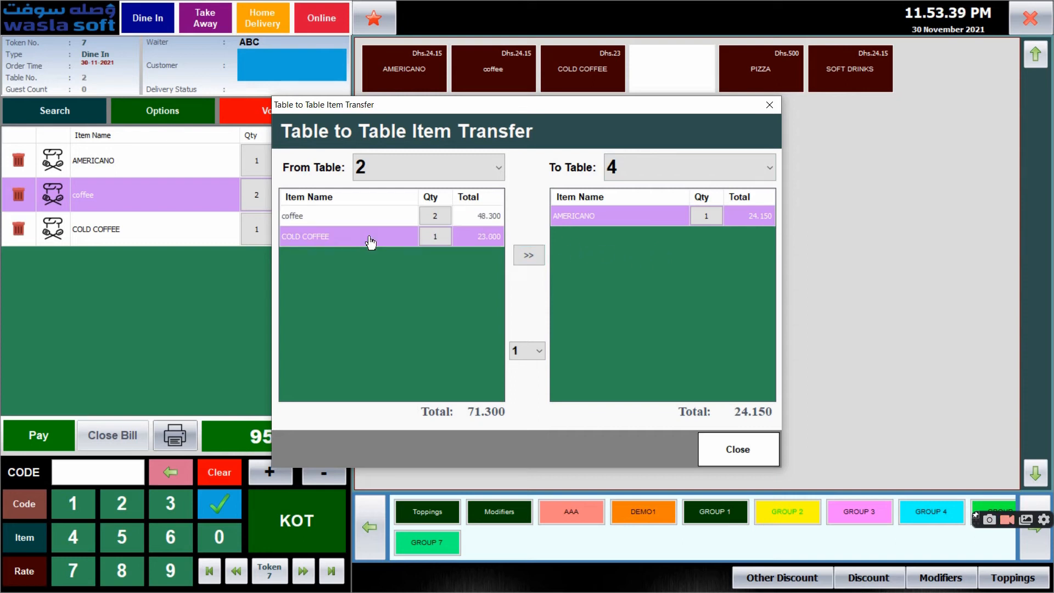
pyautogui.click(527, 256)
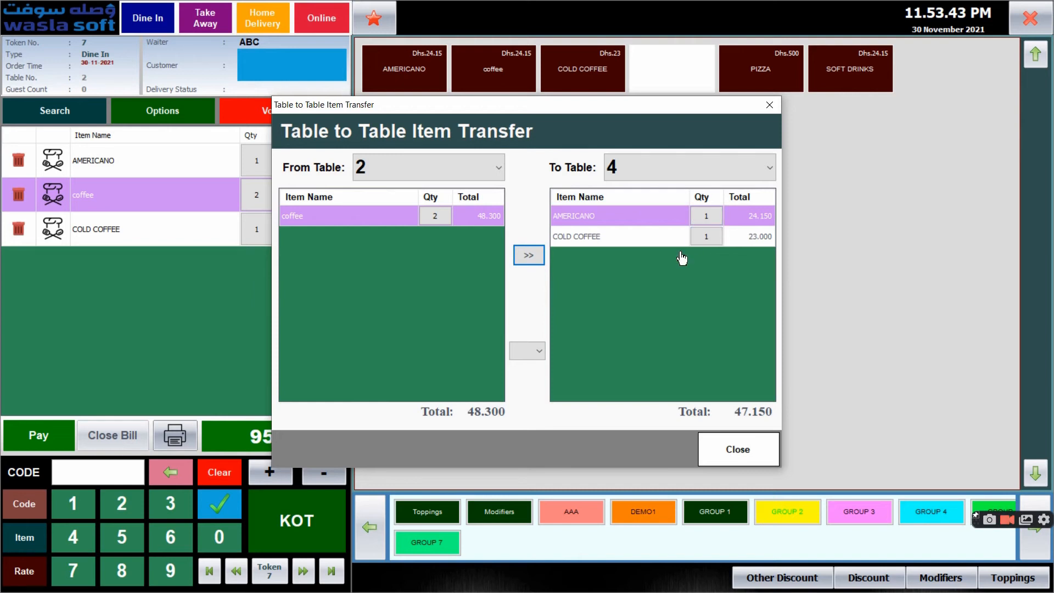
pyautogui.click(743, 447)
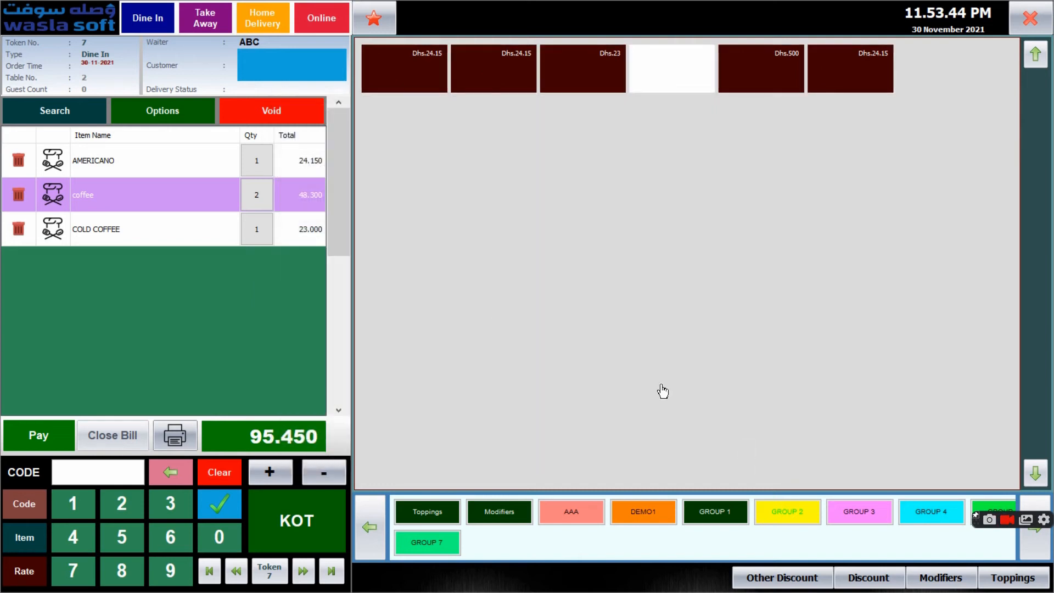
pyautogui.click(148, 22)
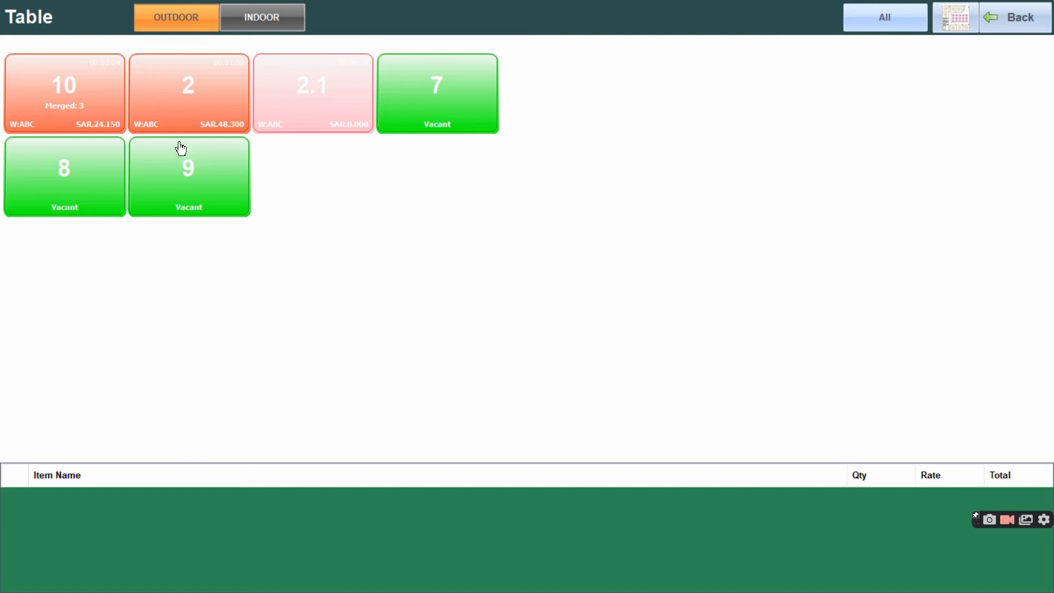
pyautogui.click(1019, 22)
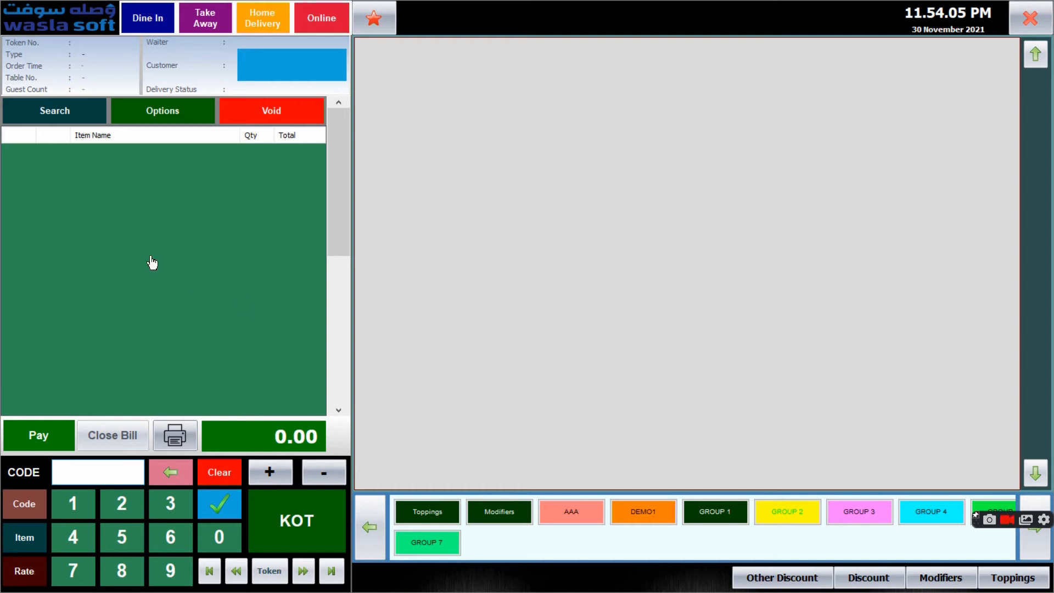
# Review the sales receipts dated 07/12/2021 and return to the order options
pyautogui.click(177, 112)
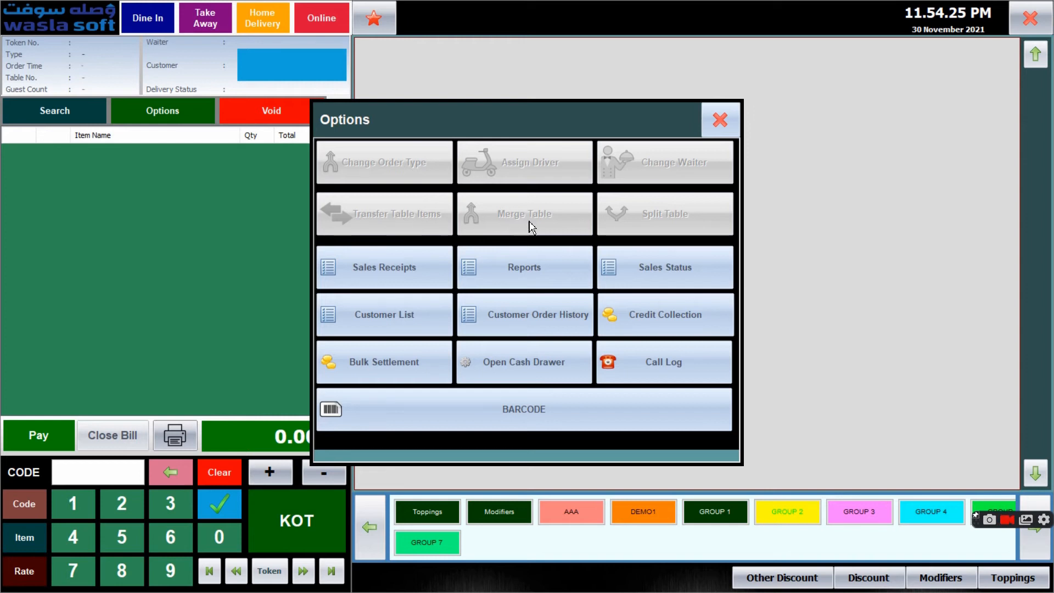
pyautogui.click(384, 277)
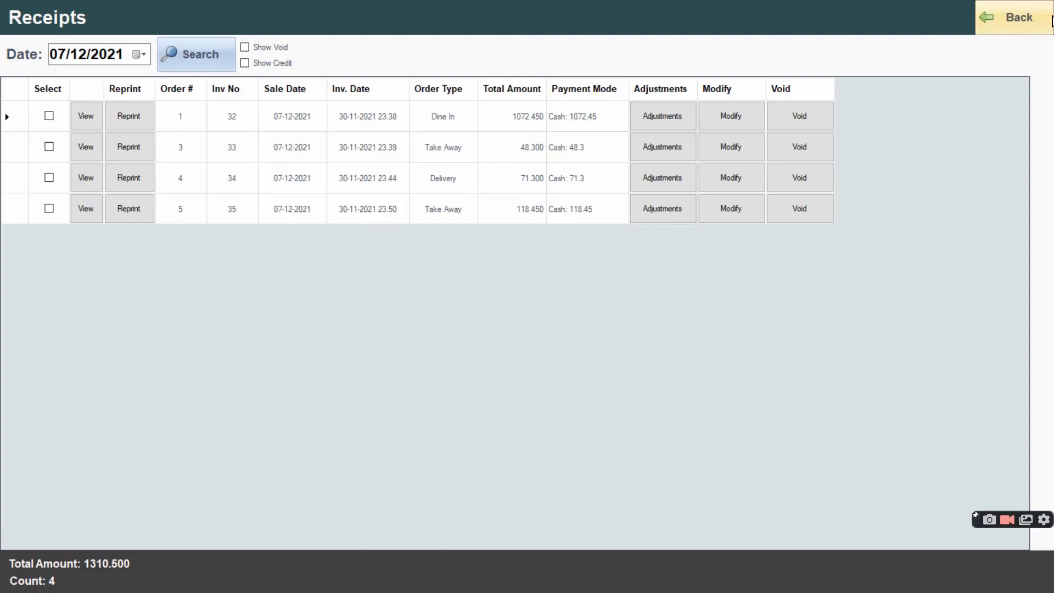
pyautogui.click(1013, 17)
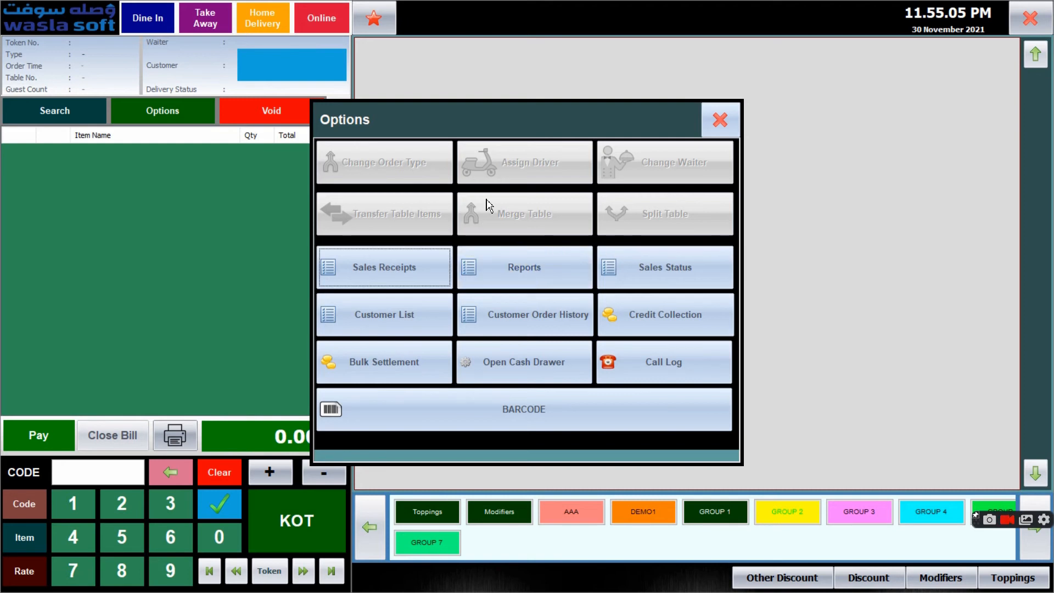
# Try to pay the bulk delivery settlement for delivery boy USER 2
pyautogui.click(404, 363)
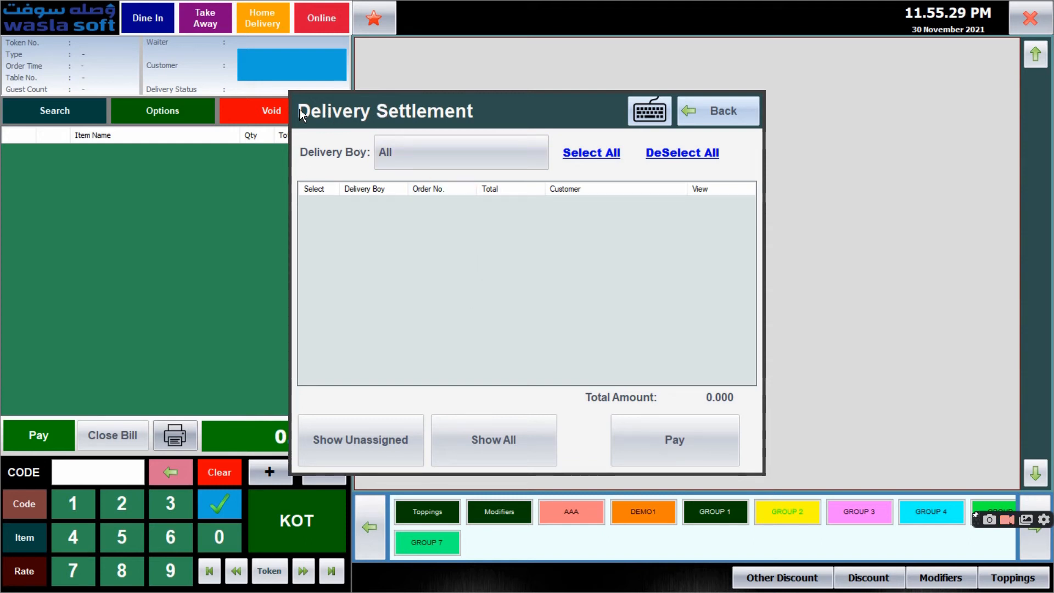
pyautogui.click(411, 160)
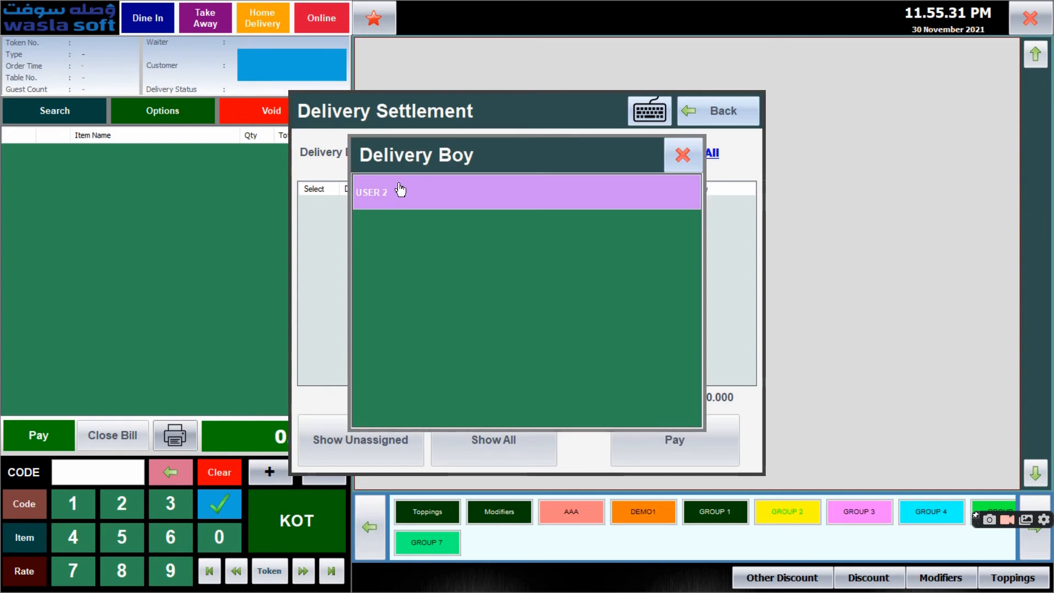
pyautogui.click(385, 201)
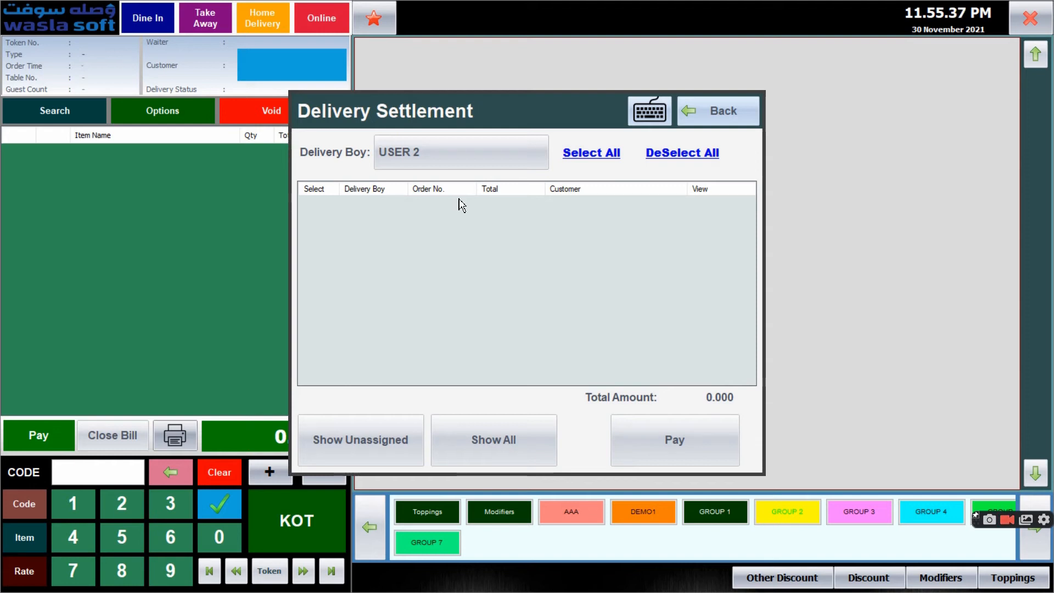
pyautogui.click(670, 453)
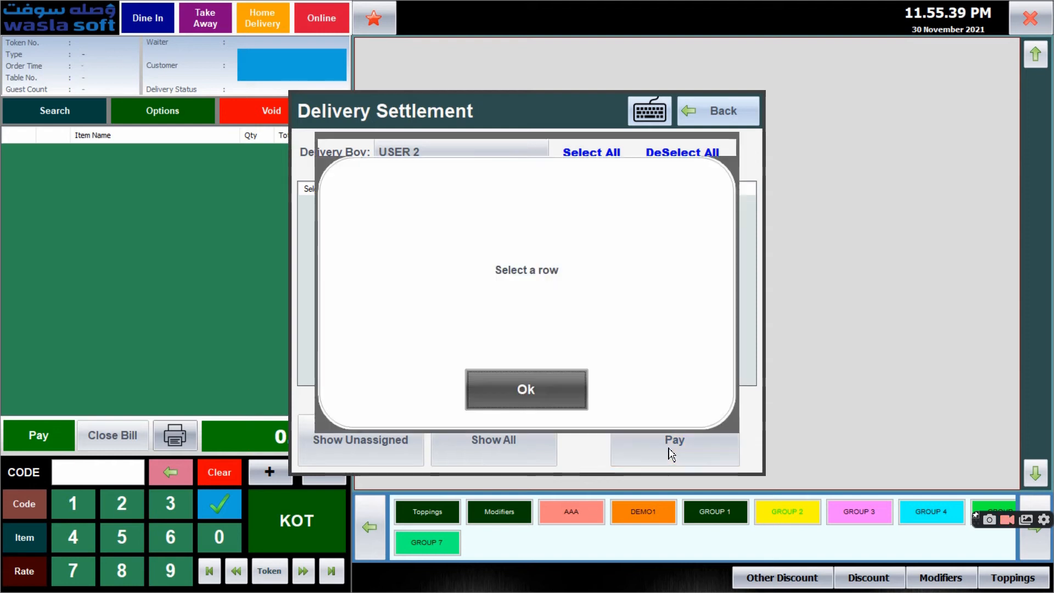
pyautogui.click(541, 402)
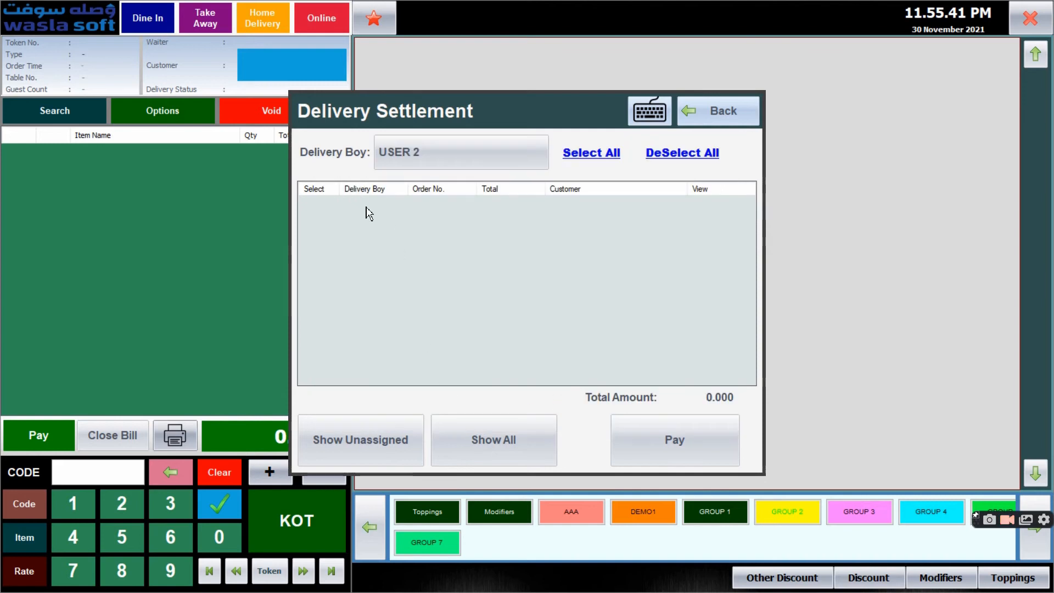
# Review the delivery settlement lists for USER 2 and unassigned orders, and return to the order screen
pyautogui.click(411, 157)
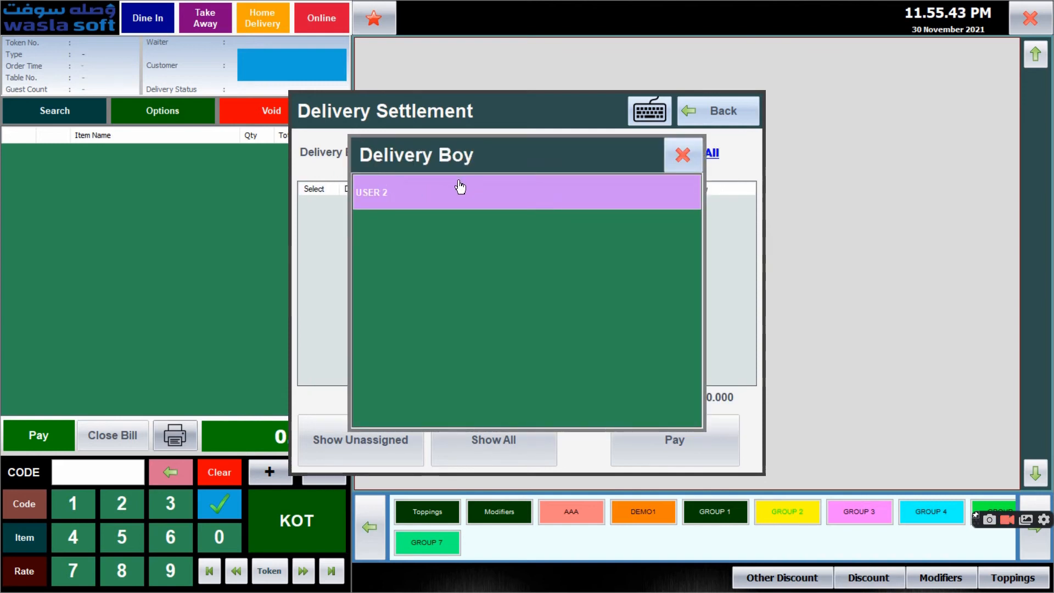
pyautogui.click(458, 188)
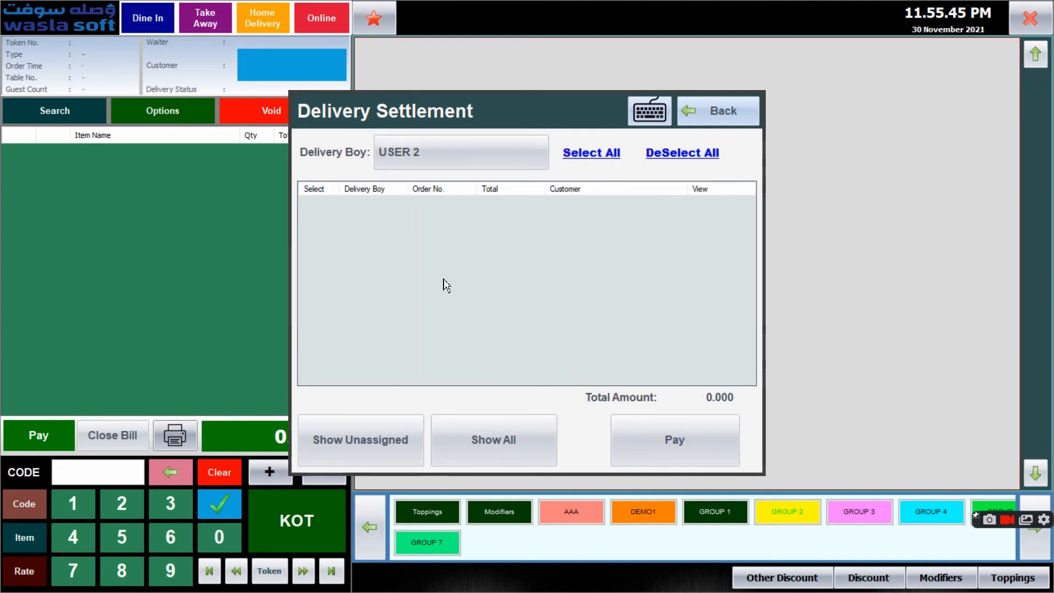
pyautogui.click(470, 430)
pyautogui.click(394, 445)
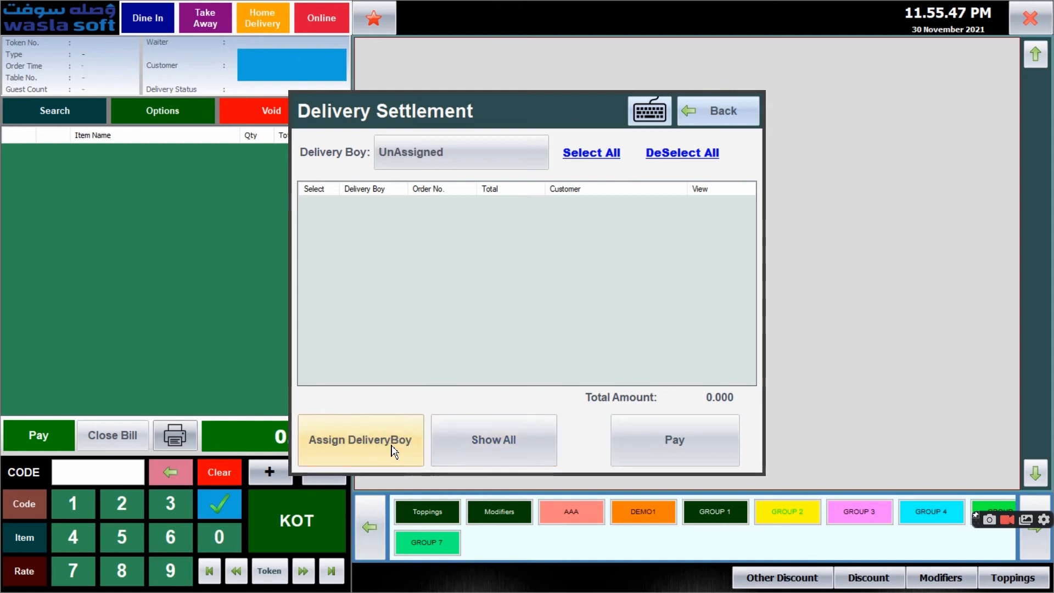
pyautogui.click(471, 151)
pyautogui.click(591, 189)
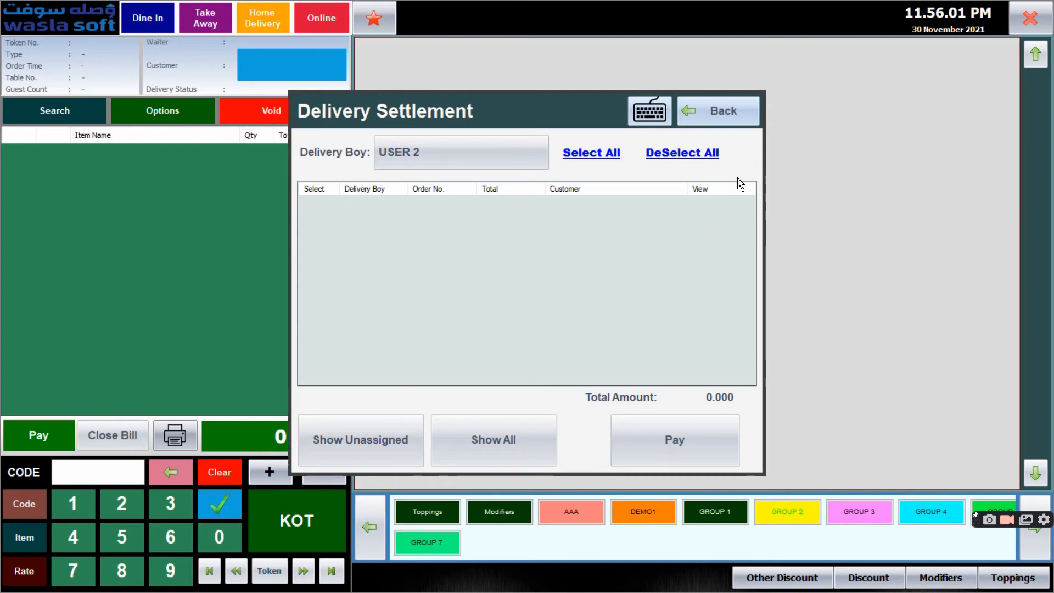
pyautogui.click(734, 113)
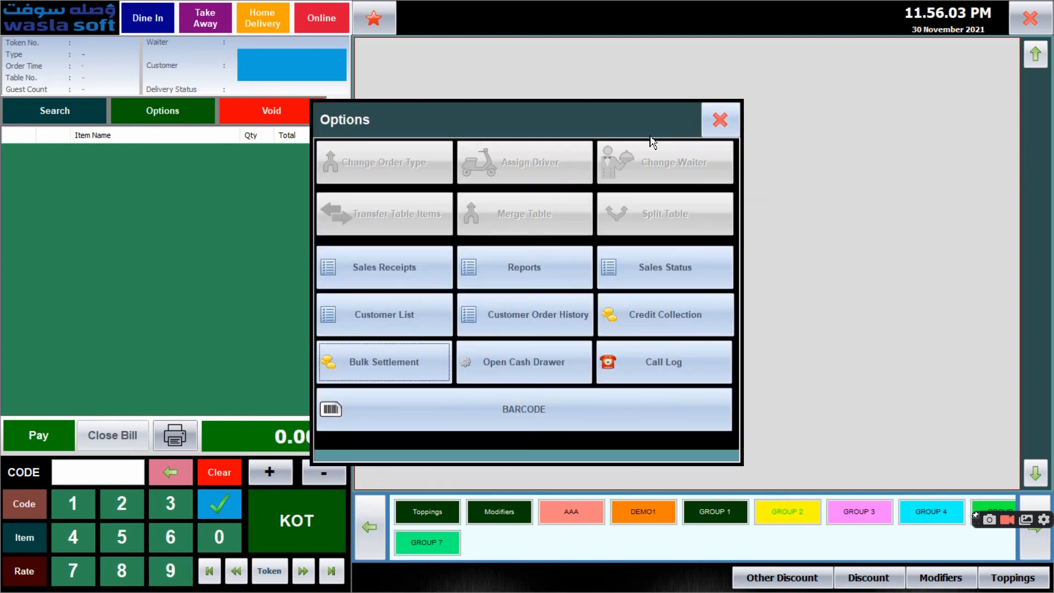
pyautogui.click(719, 120)
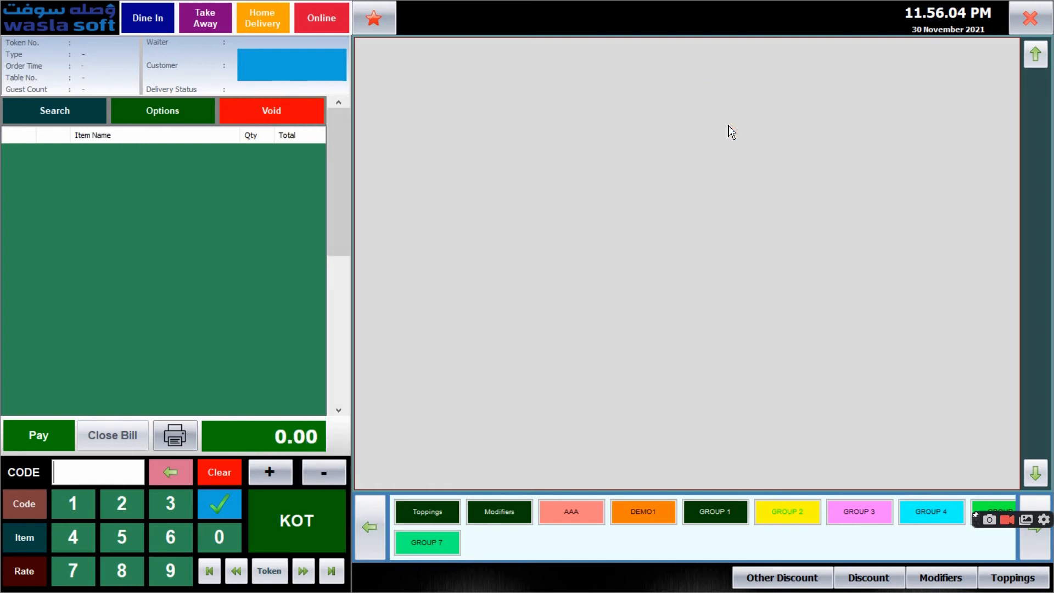
# Try to void an order while no order is loaded
pyautogui.click(270, 110)
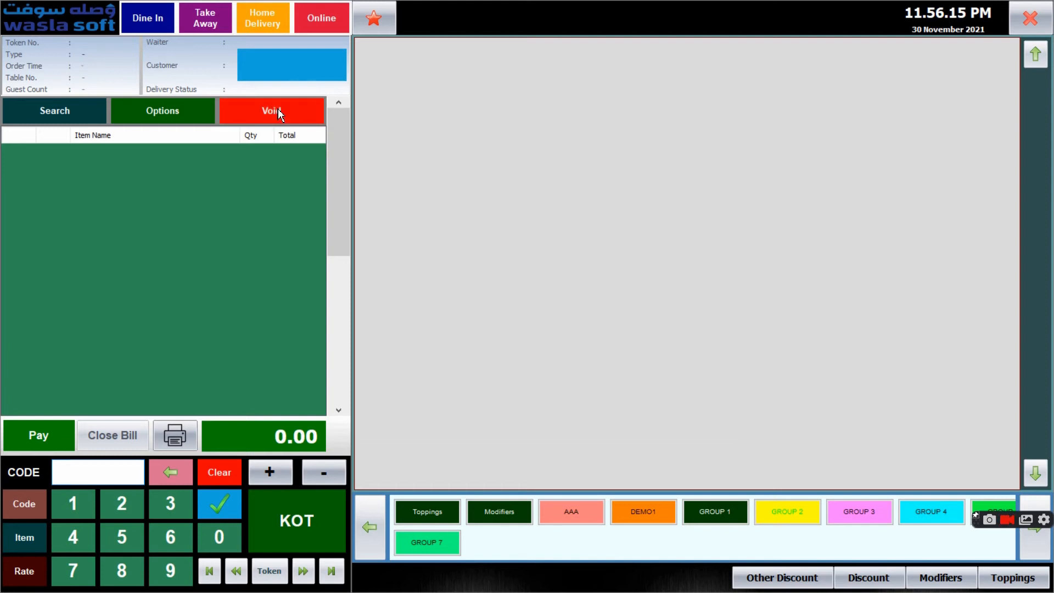
pyautogui.click(533, 393)
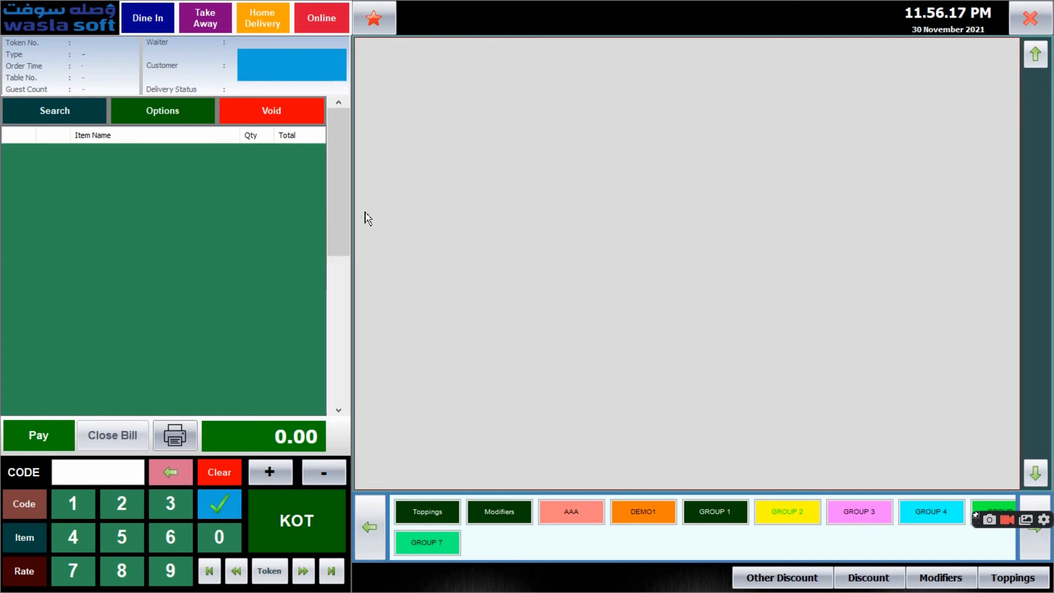
pyautogui.moveTo(352, 158); pyautogui.dragTo(353, 204)
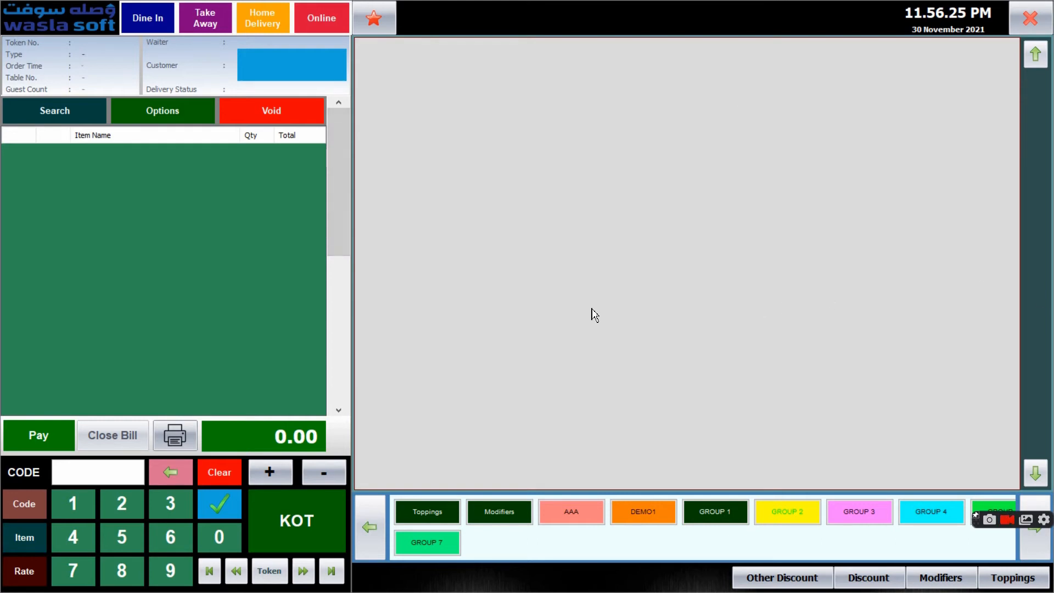
# Leave the order screen for Credit Collection, list the customers and select CUSTOMER 2
pyautogui.click(1030, 18)
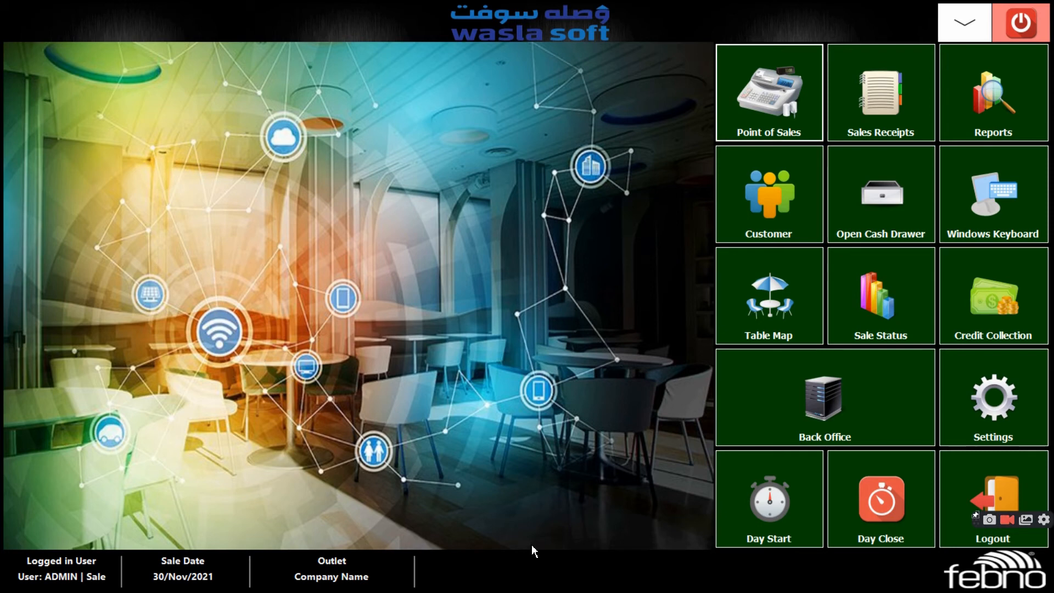
pyautogui.click(990, 311)
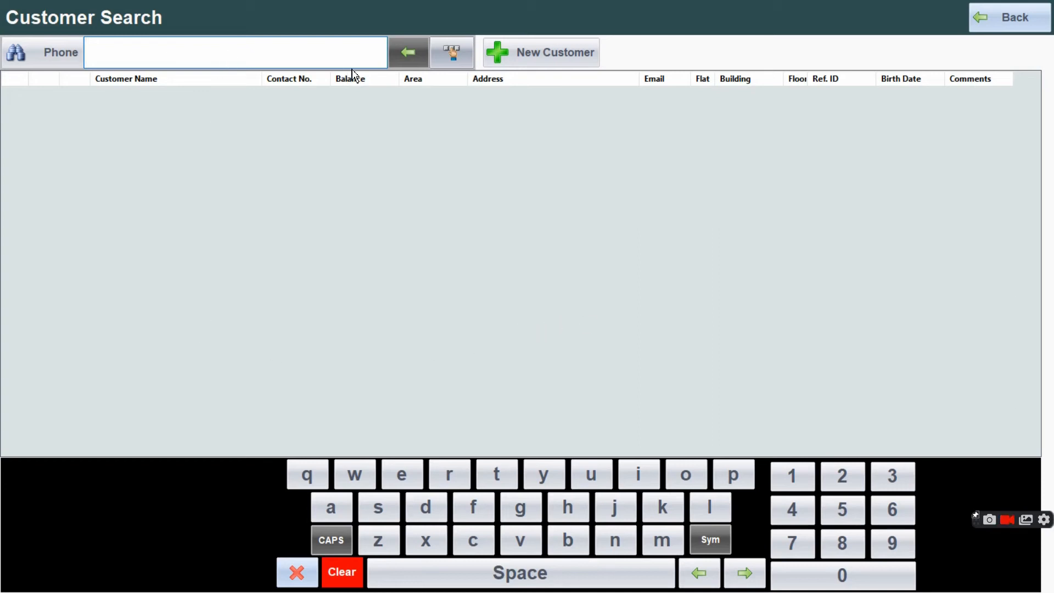
pyautogui.write('c')
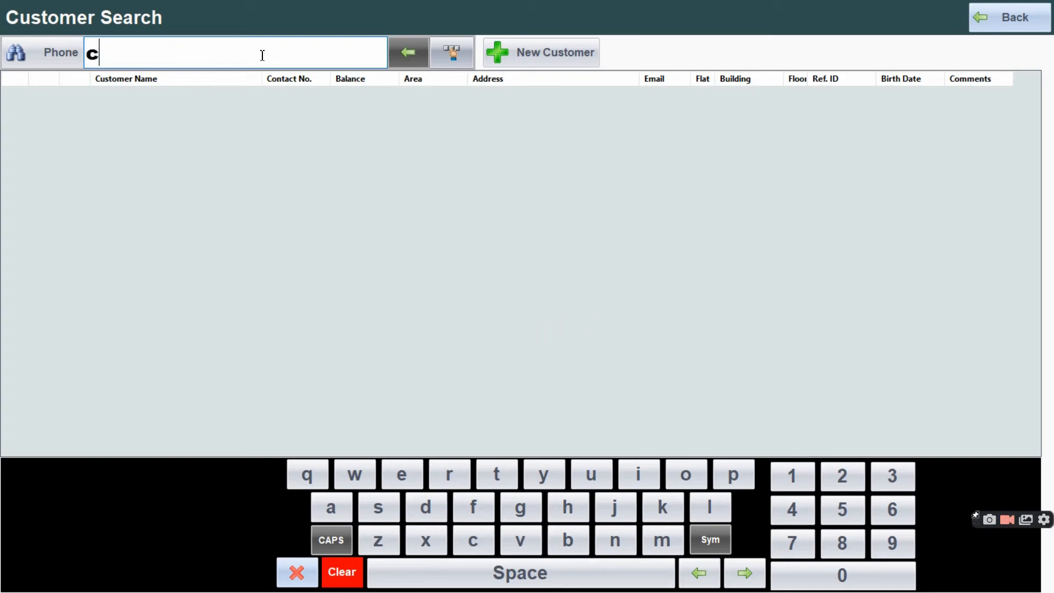
pyautogui.click(404, 52)
pyautogui.click(136, 159)
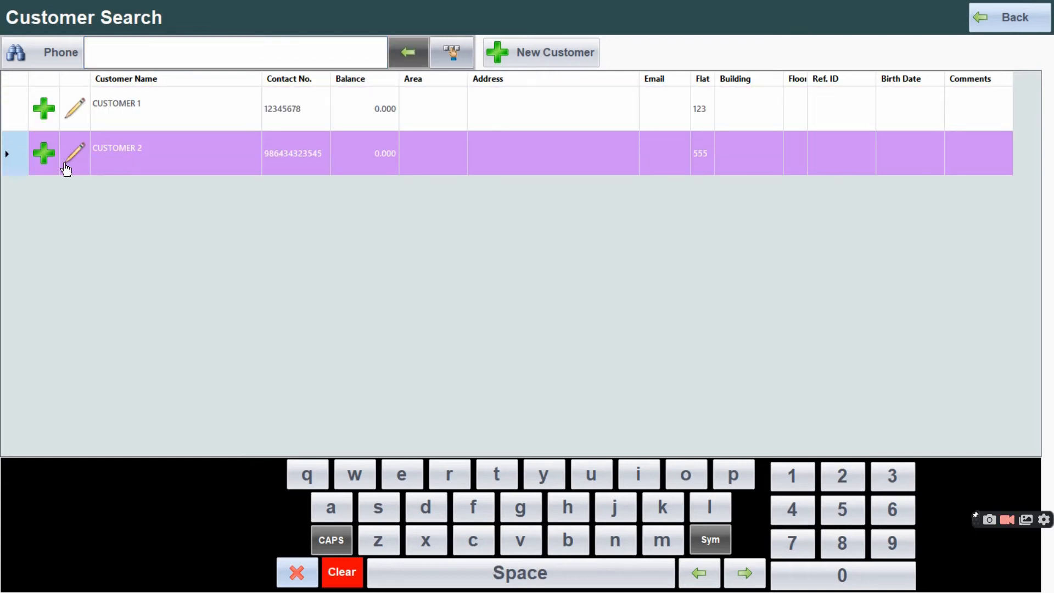
# Save a cash credit receipt of 1000 for CUSTOMER 2 and close the receipt's print preview
pyautogui.click(43, 158)
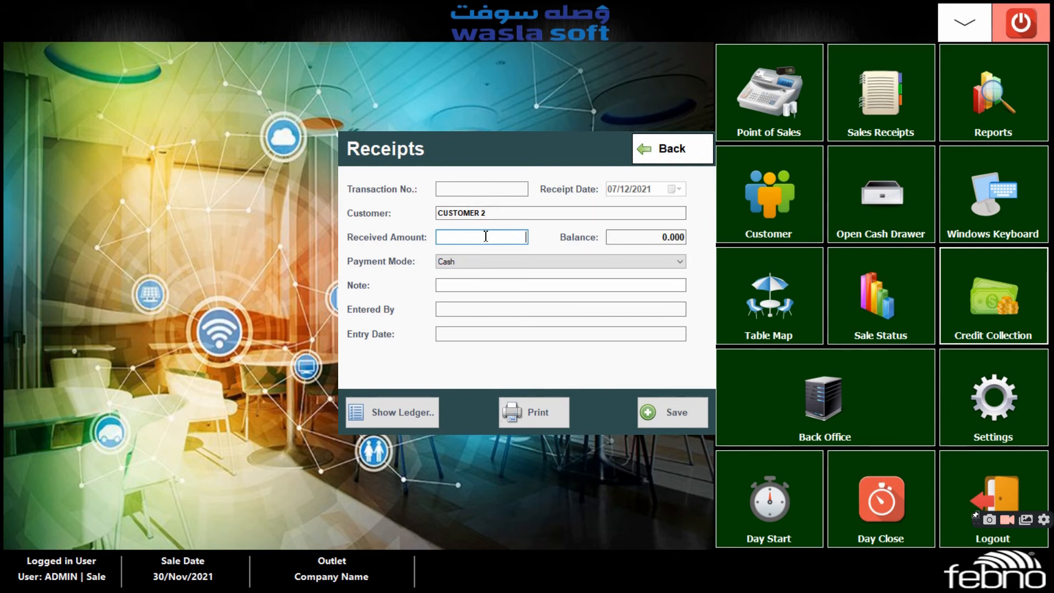
pyautogui.click(611, 235)
pyautogui.click(473, 263)
pyautogui.click(484, 274)
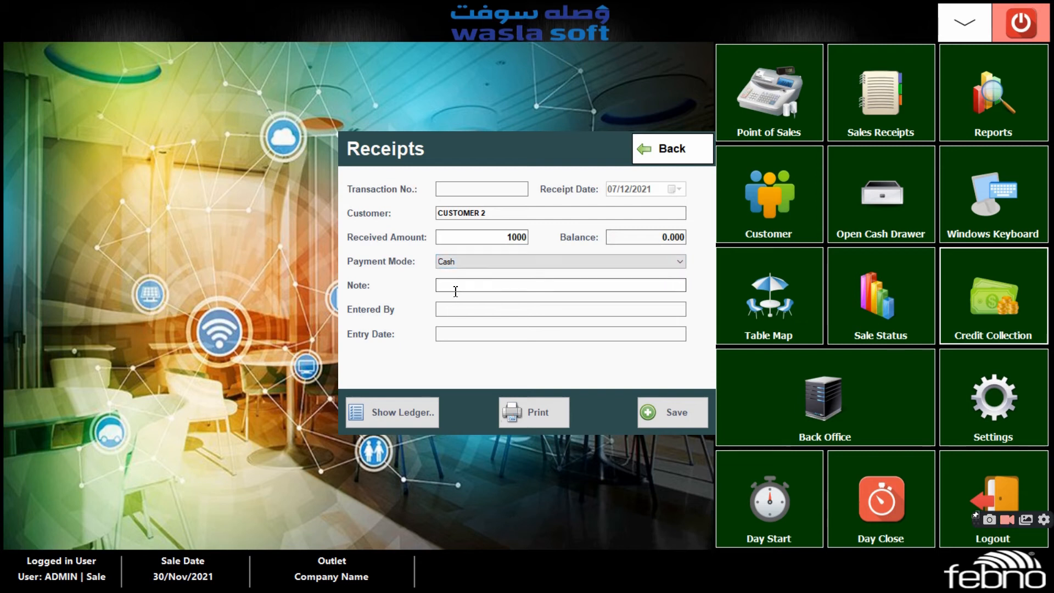
pyautogui.click(457, 311)
pyautogui.click(454, 335)
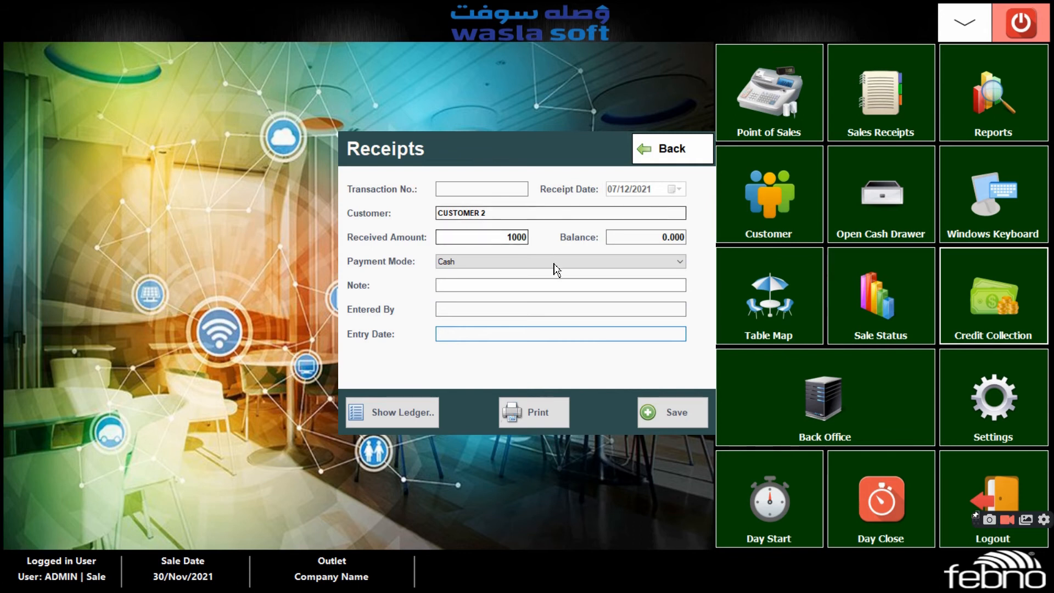
pyautogui.click(685, 414)
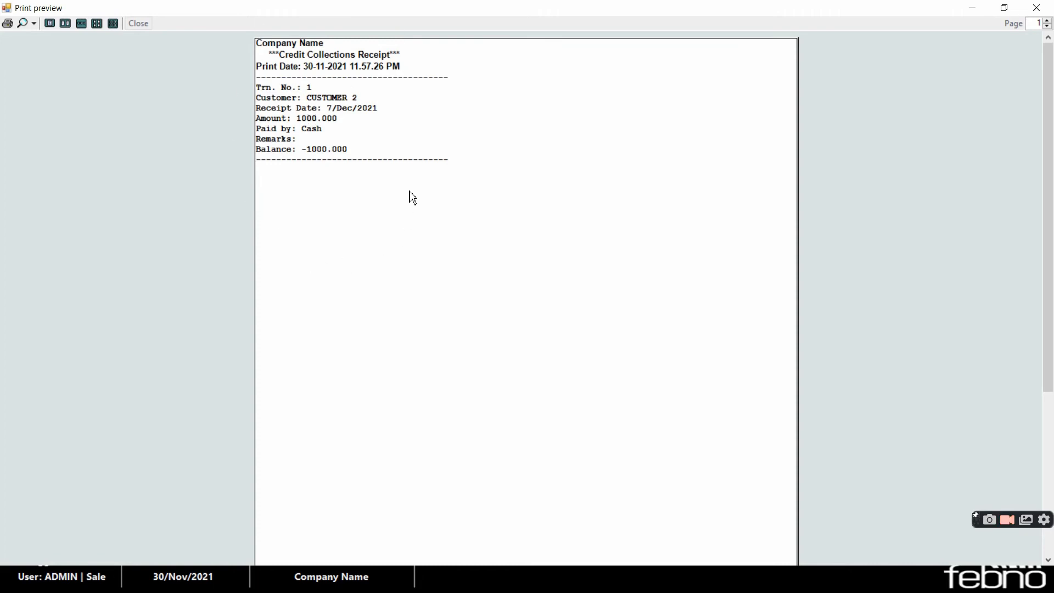
pyautogui.click(1037, 8)
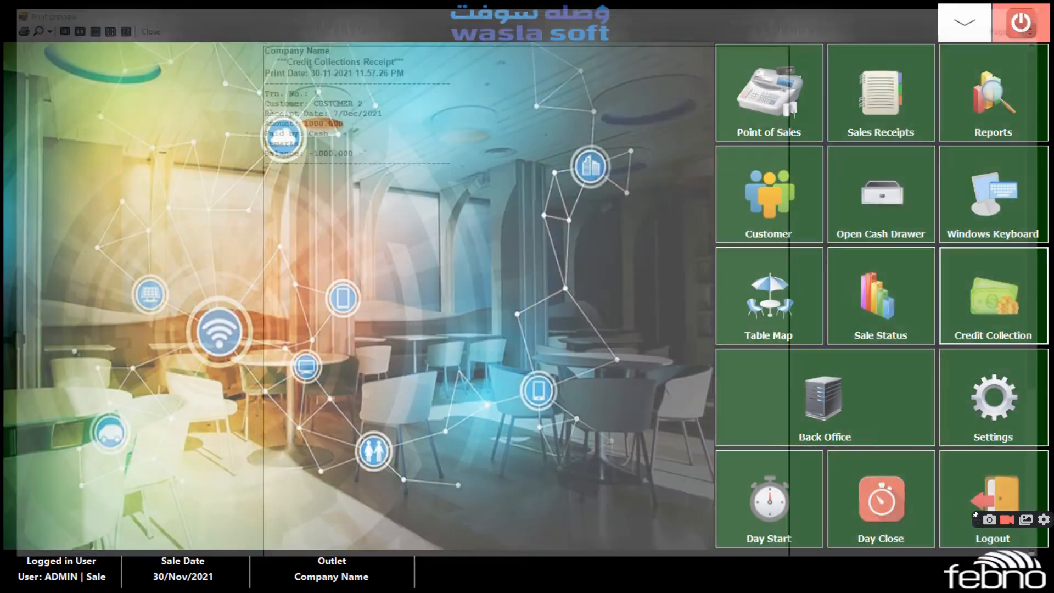
# Search for CUSTOMER 2 in Credit Collection, review the customer's ledger and return to the main screen
pyautogui.click(1007, 329)
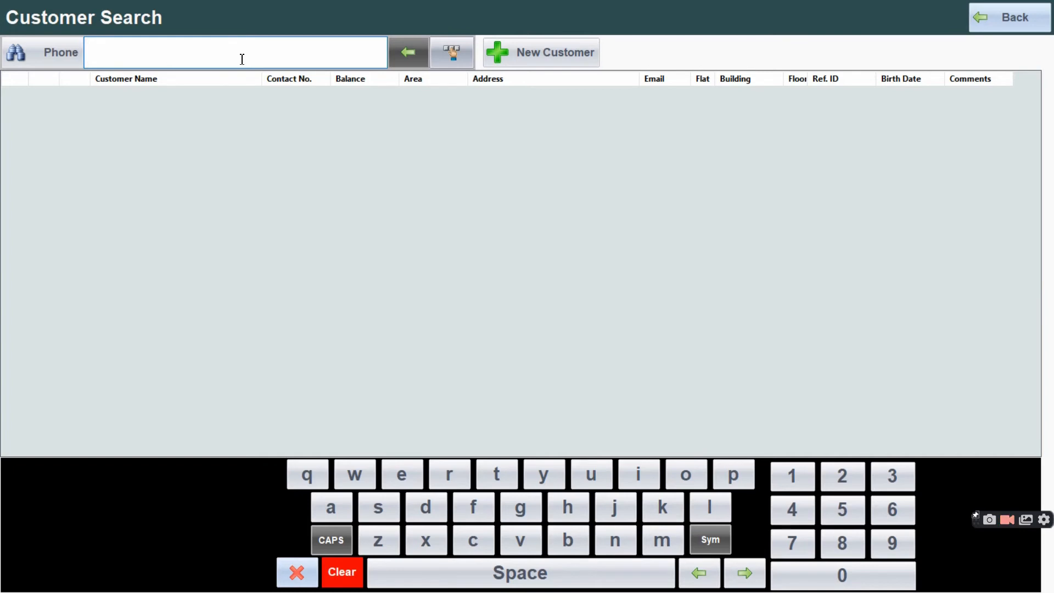
pyautogui.write('c')
pyautogui.click(408, 52)
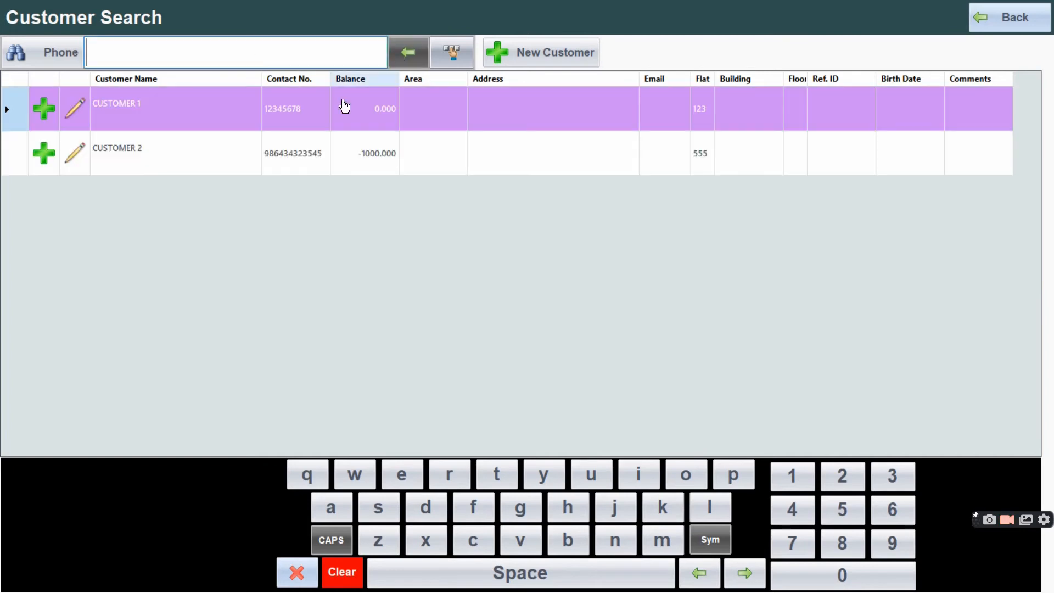
pyautogui.click(152, 162)
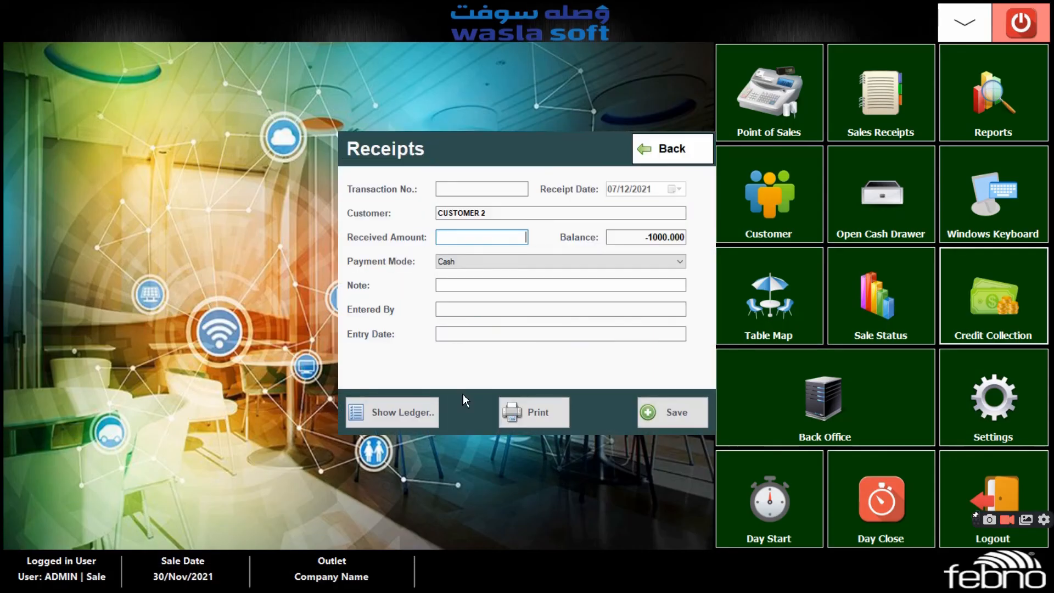
pyautogui.click(402, 425)
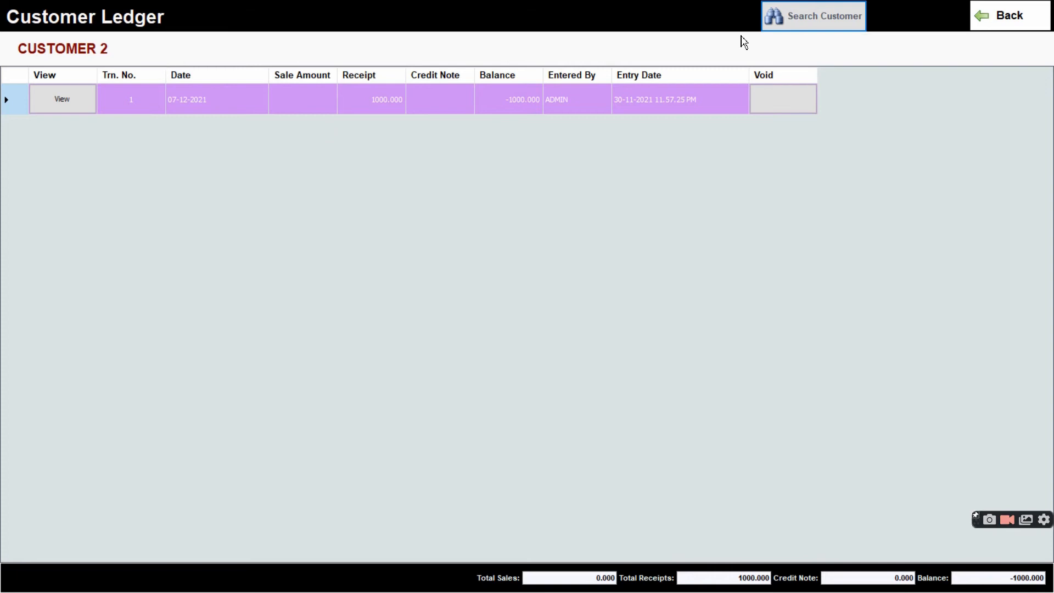
pyautogui.click(1018, 22)
pyautogui.click(706, 151)
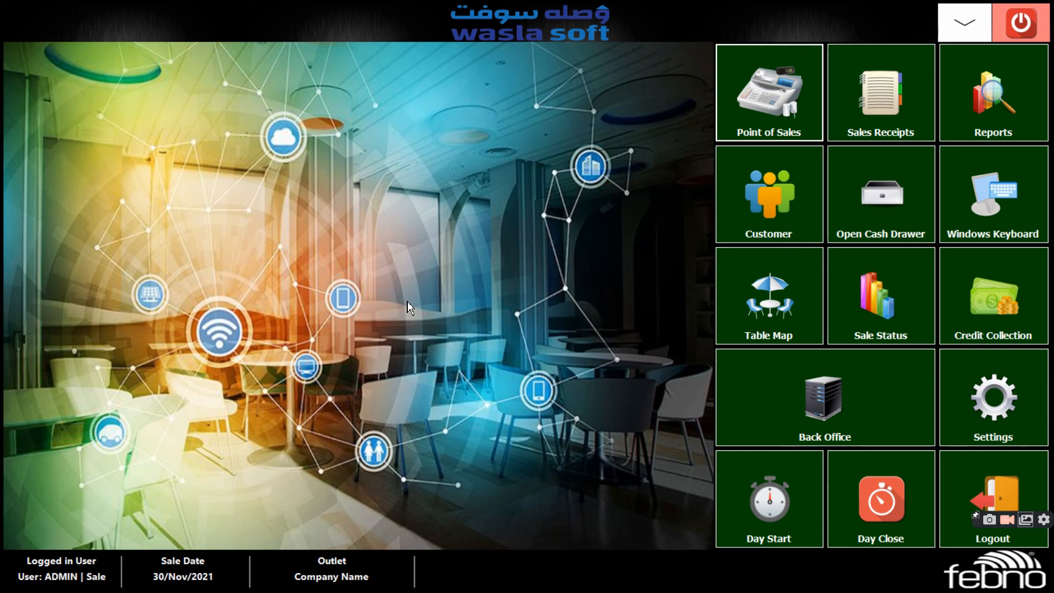
# Start a dine-in order for outdoor table 9 with one coffee, one COLD COFFEE and one AMERICANO
pyautogui.click(749, 105)
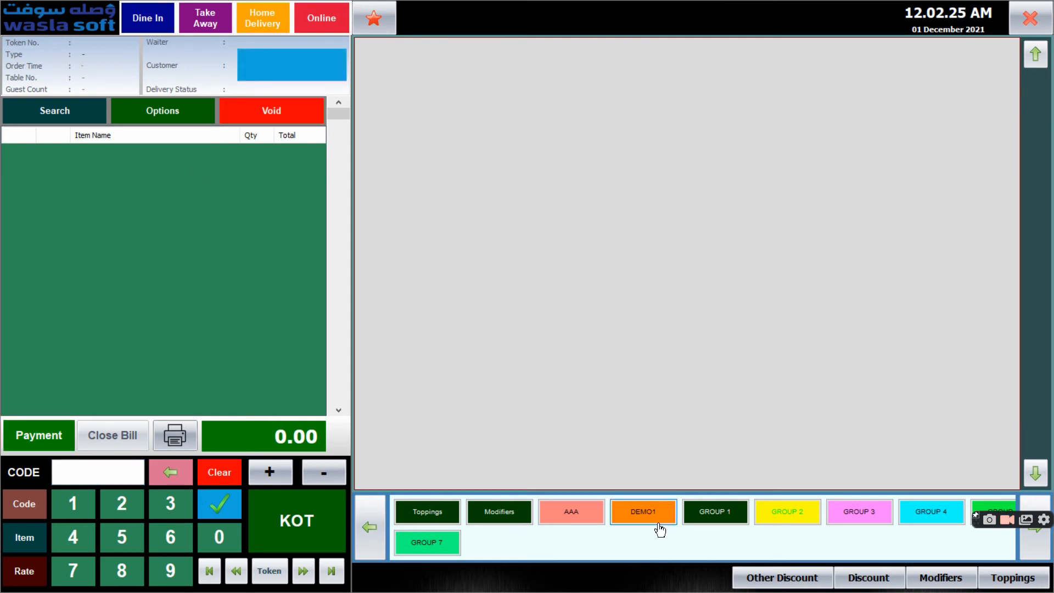
pyautogui.click(707, 511)
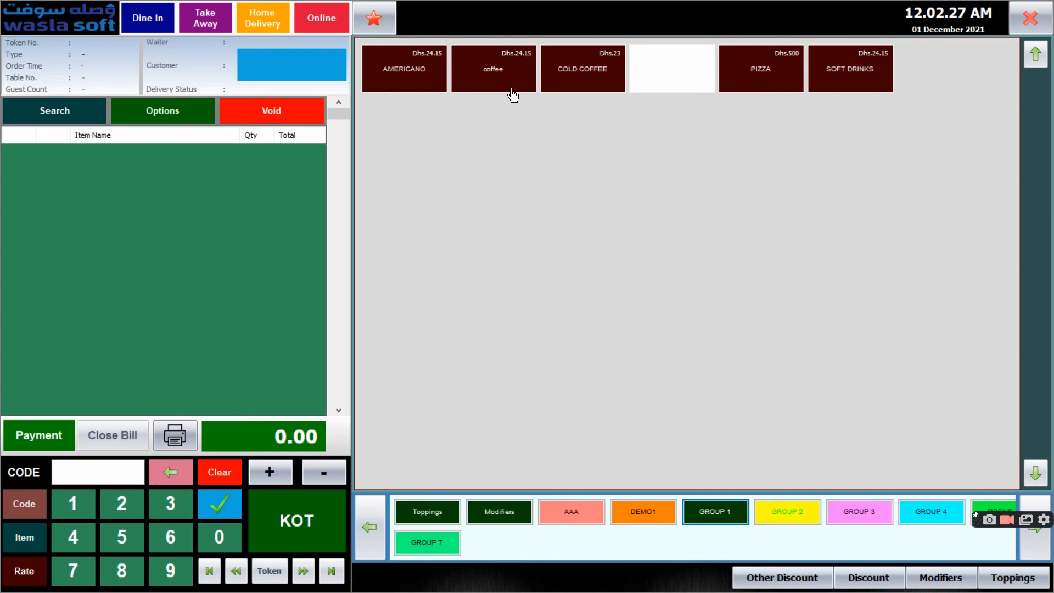
pyautogui.click(512, 95)
pyautogui.click(531, 396)
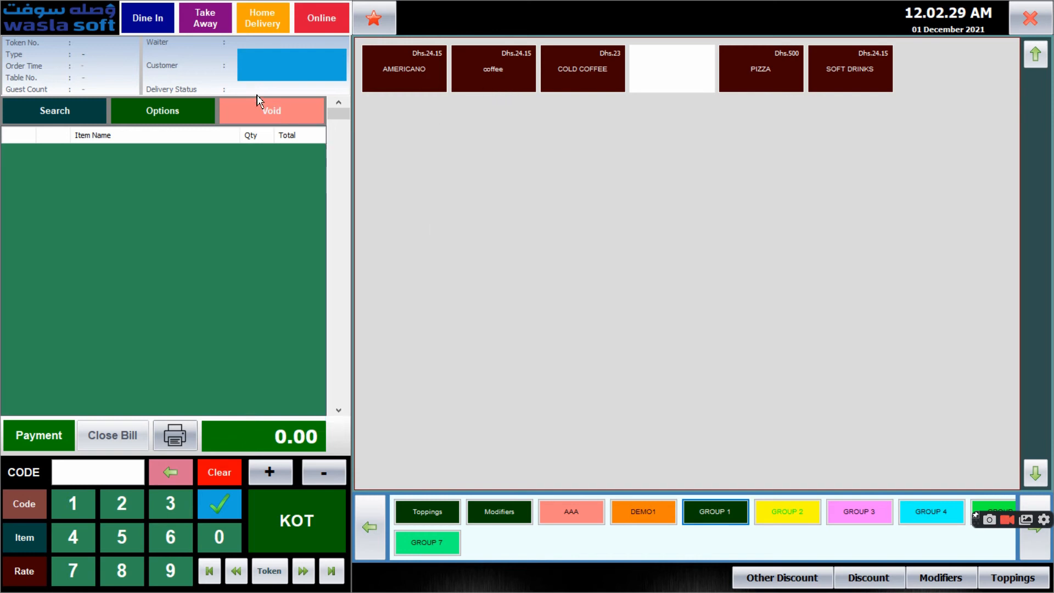
pyautogui.click(139, 19)
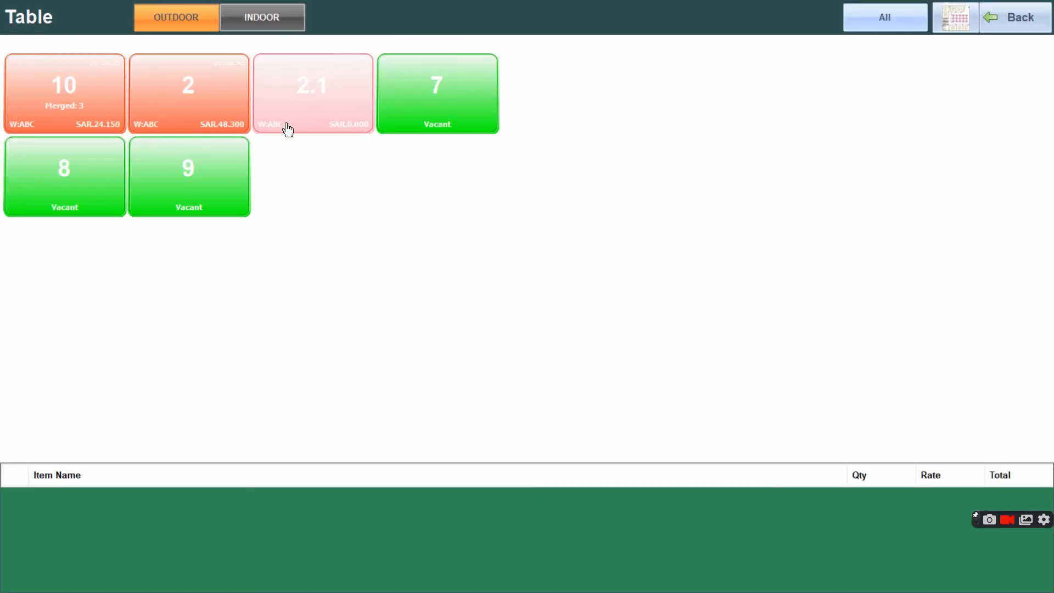
pyautogui.click(215, 172)
pyautogui.click(496, 73)
pyautogui.click(585, 72)
pyautogui.click(435, 71)
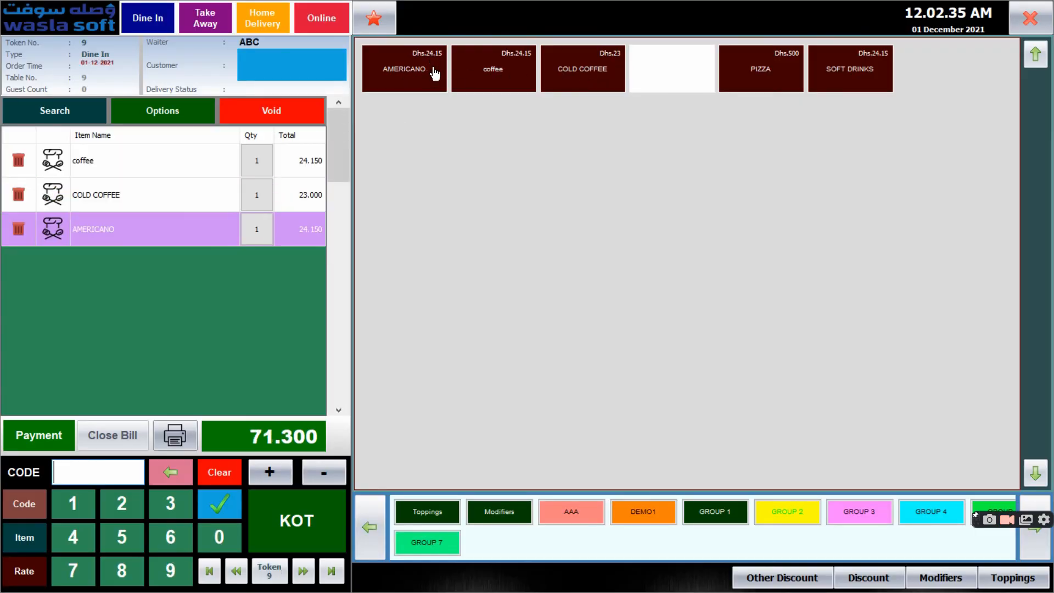
# Settle the table 9 order as a credit sale to CUSTOMER 1, close the invoice preview and leave the order screen
pyautogui.click(49, 444)
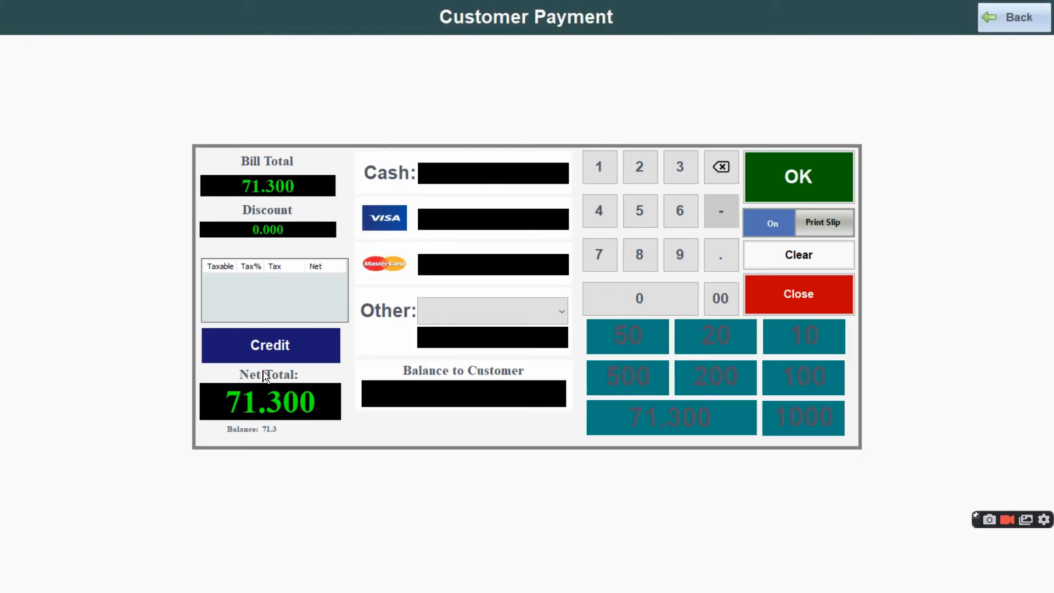
pyautogui.click(273, 342)
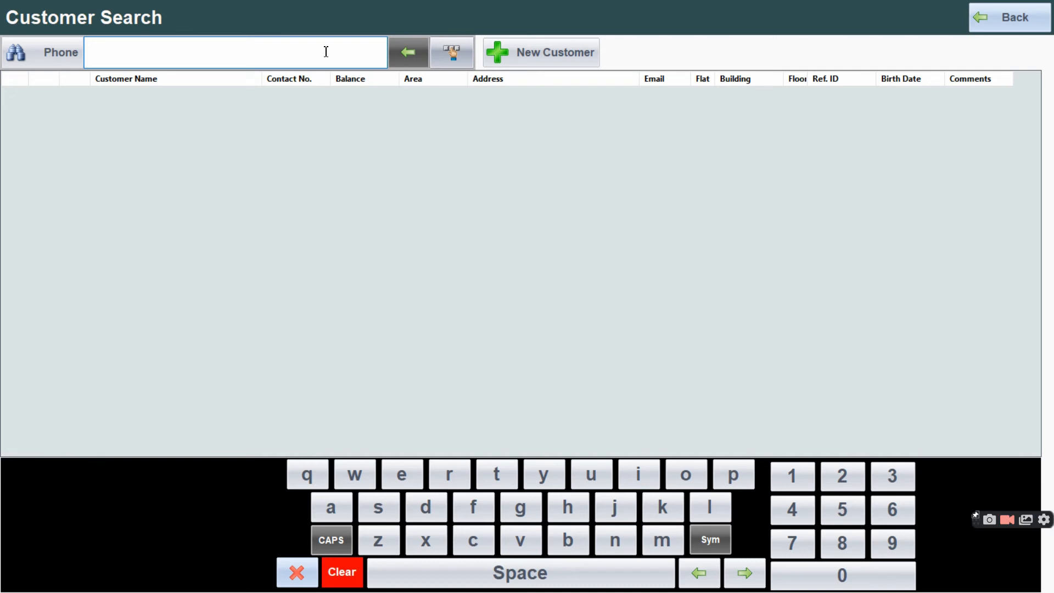
pyautogui.write('c')
pyautogui.click(408, 52)
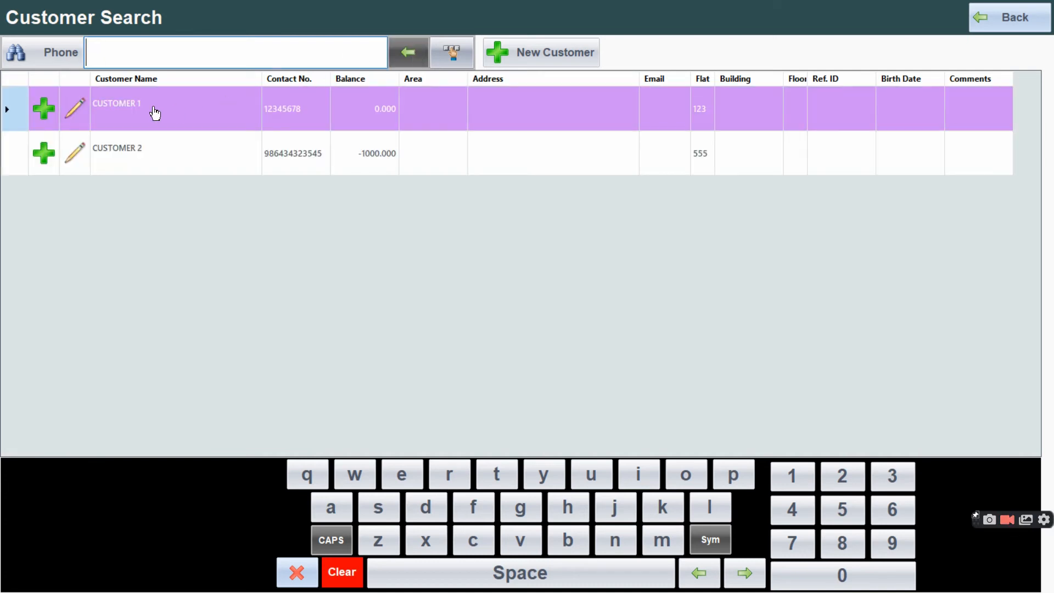
pyautogui.click(52, 108)
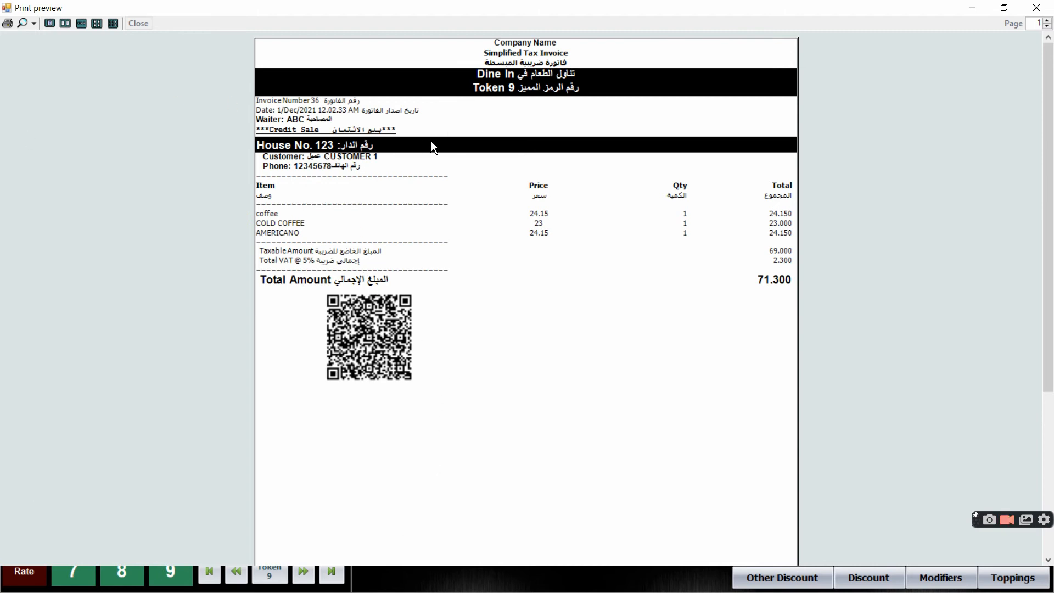
pyautogui.click(1036, 8)
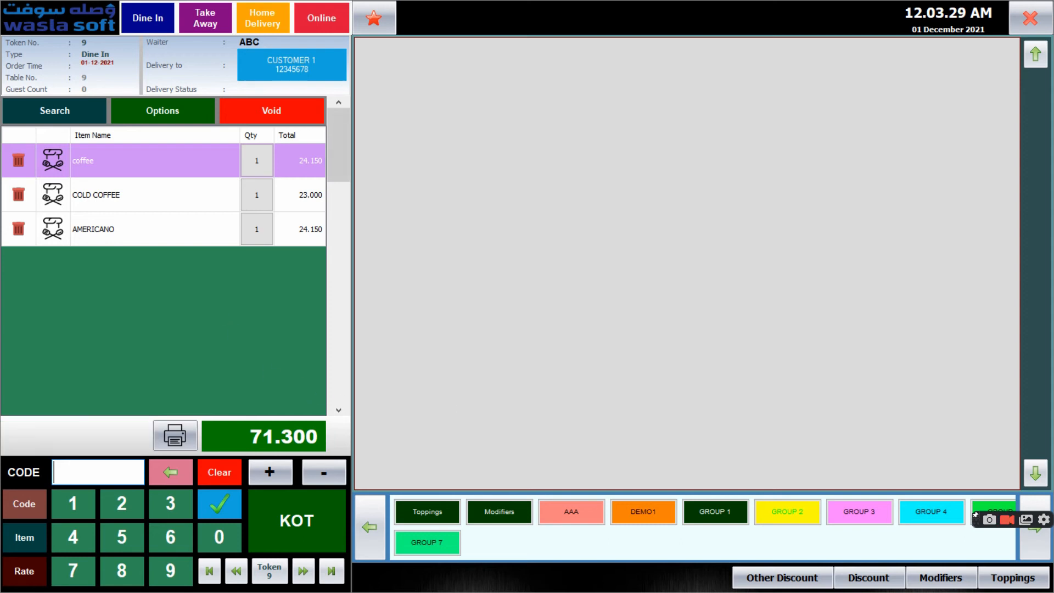
pyautogui.click(1030, 19)
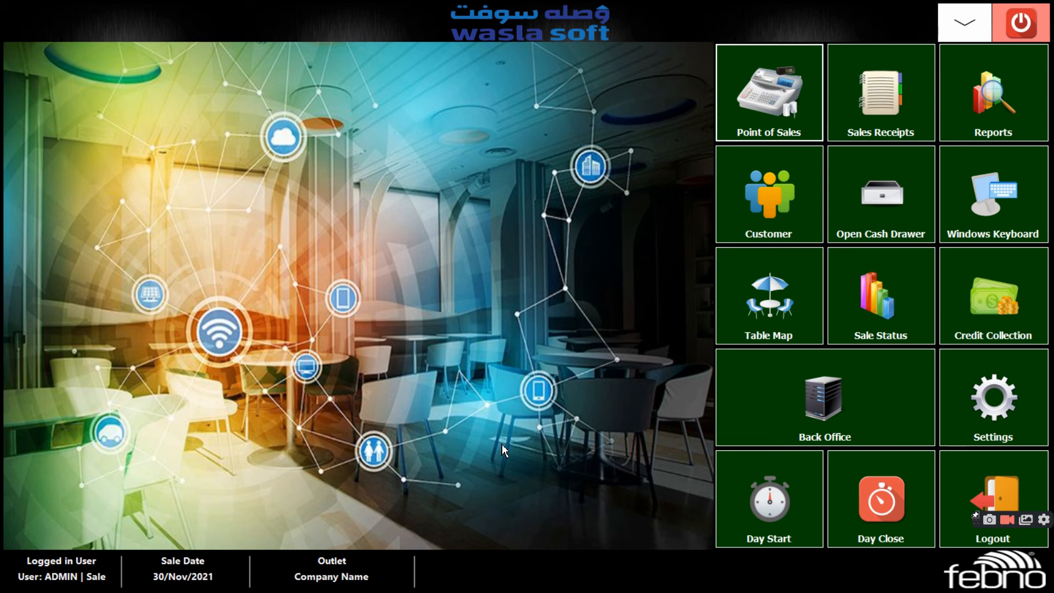
# Start a new dine-in order for table 9 with one coffee, one COLD COFFEE and one PIZZA
pyautogui.click(753, 118)
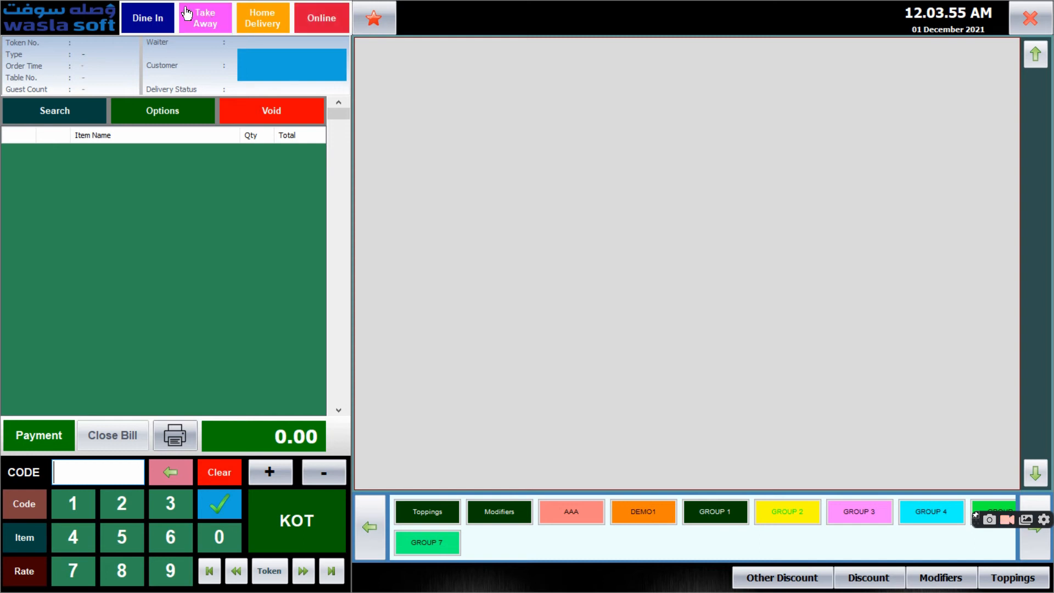
pyautogui.click(154, 29)
pyautogui.click(165, 167)
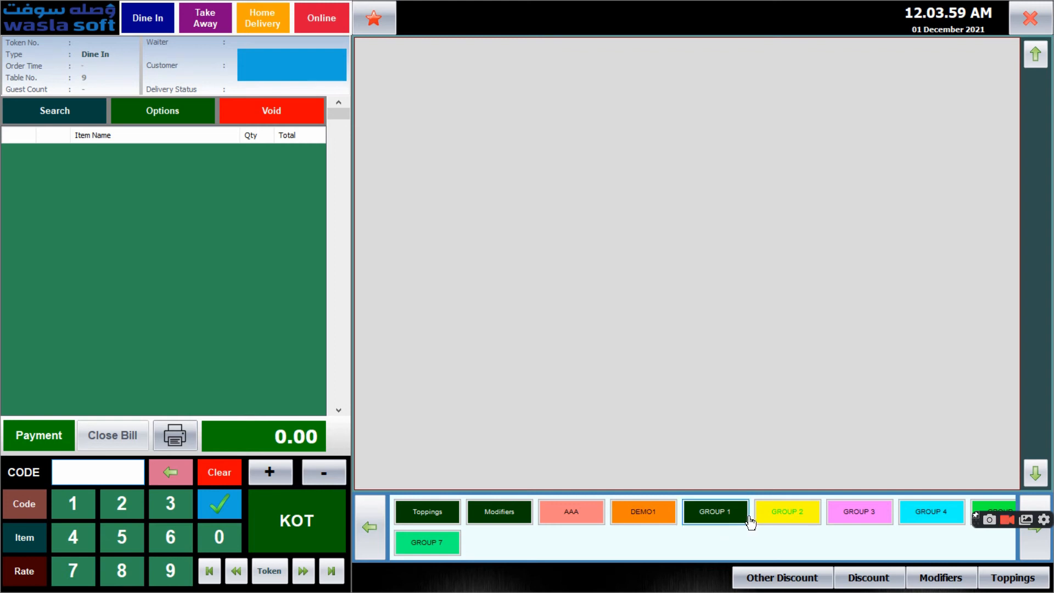
pyautogui.click(724, 521)
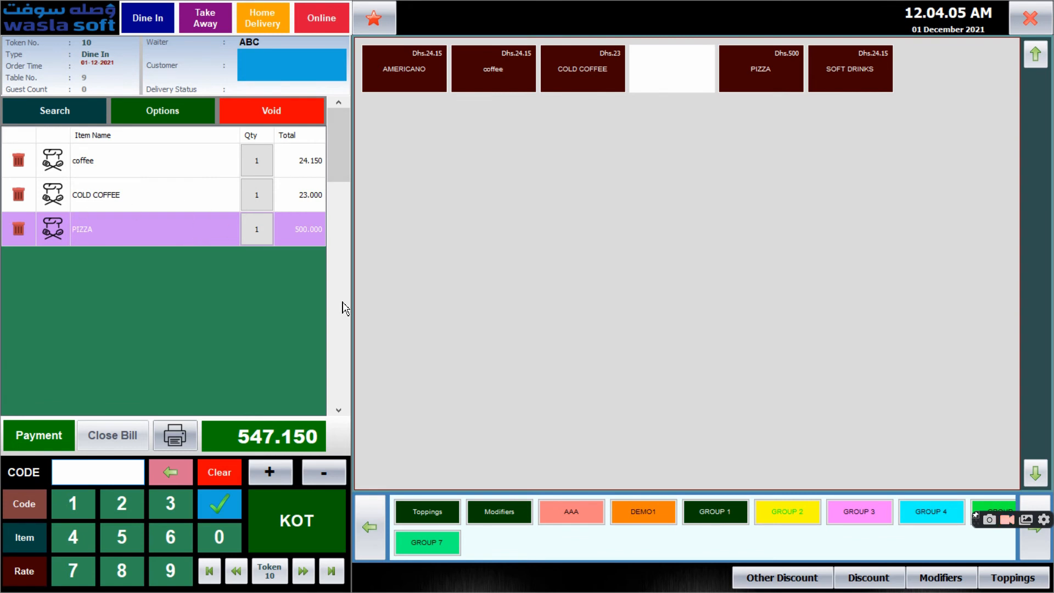
# Apply the 25% xmas discount voucher to the order, then check the option for clearing discounts without using it
pyautogui.click(796, 585)
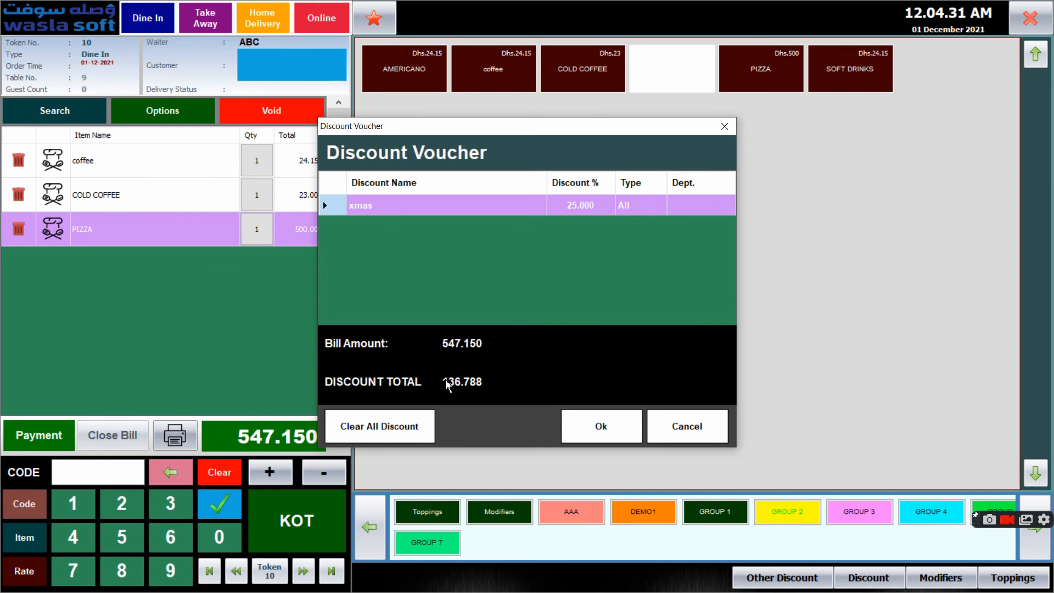
pyautogui.click(585, 431)
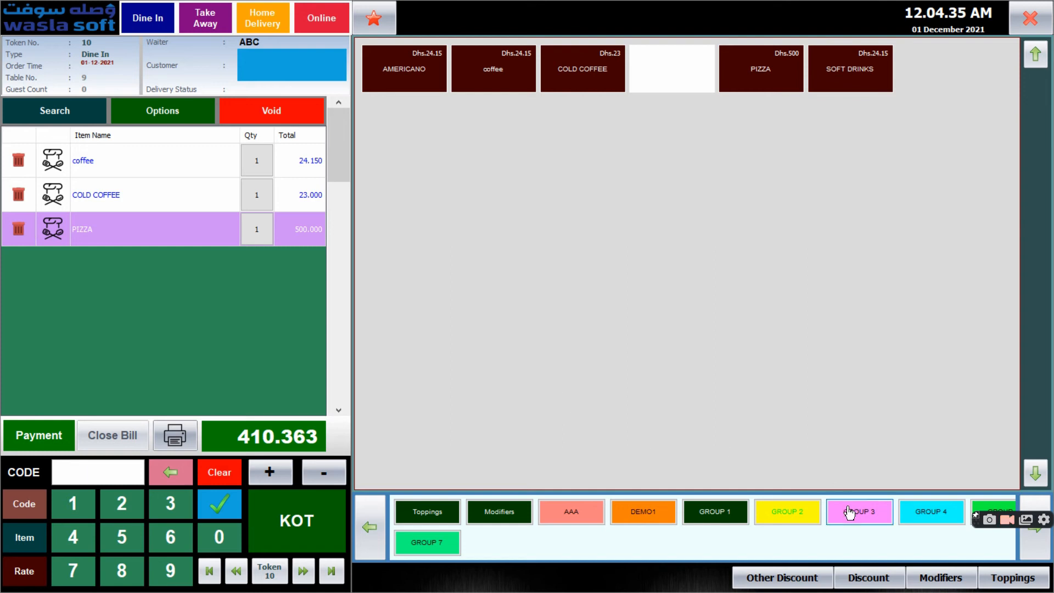
pyautogui.click(778, 578)
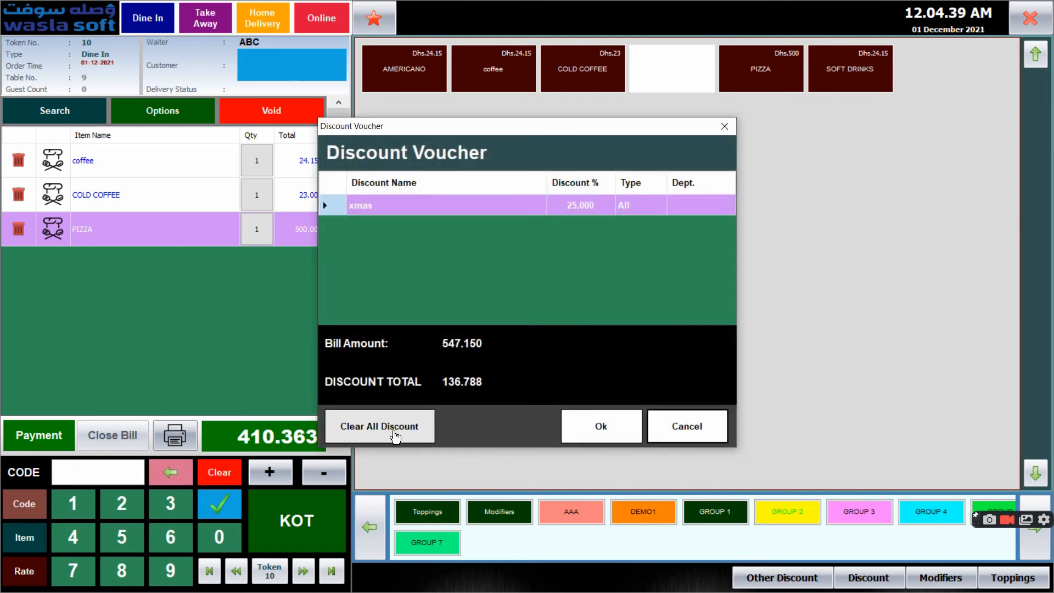
pyautogui.click(666, 428)
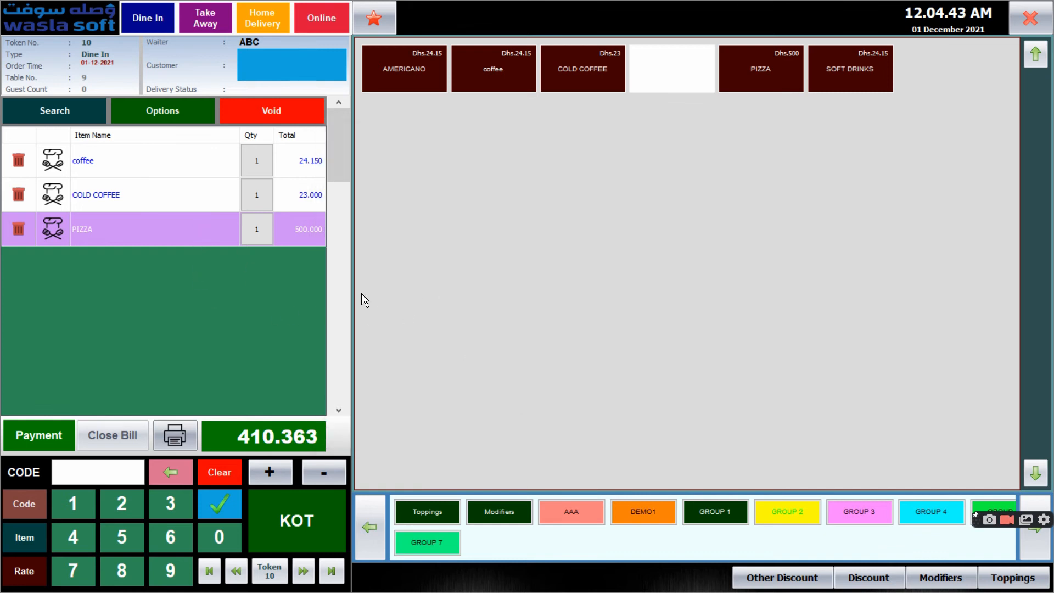
# Print the discounted bill for the table 9 order, check the invoice and close its preview
pyautogui.click(188, 201)
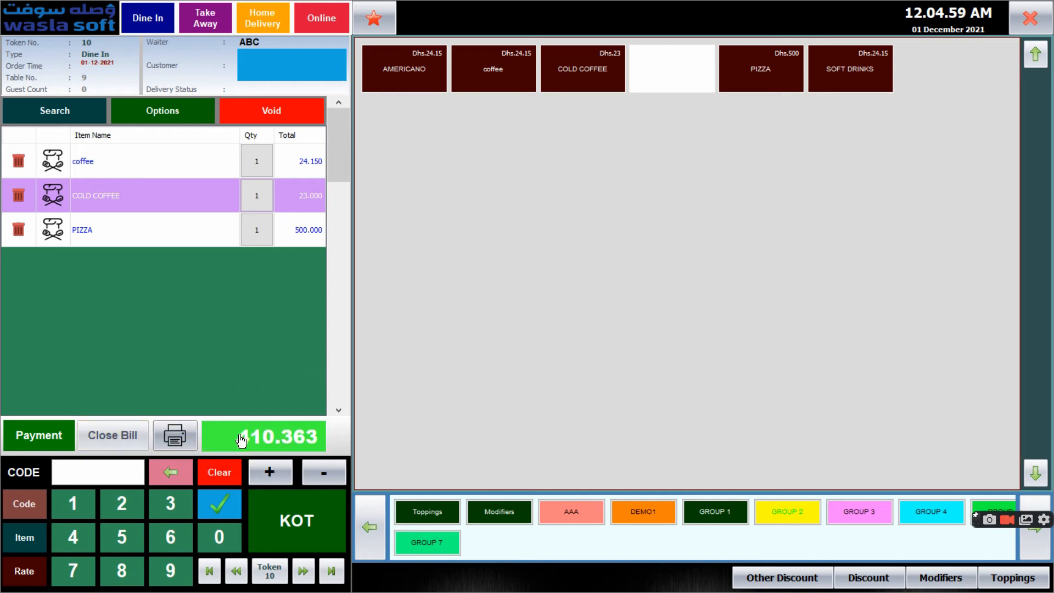
pyautogui.click(173, 443)
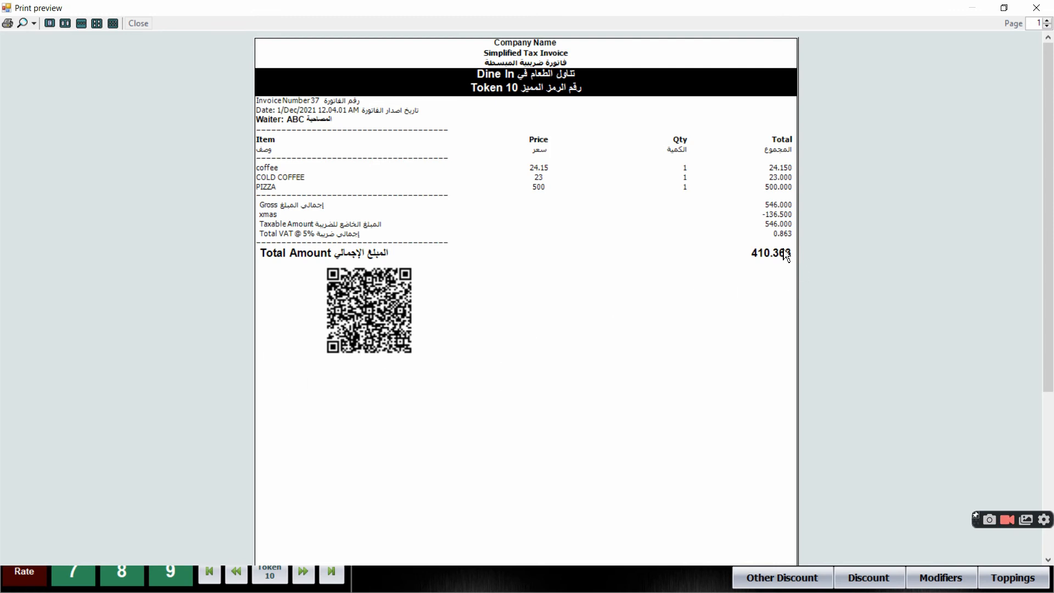
pyautogui.click(1035, 11)
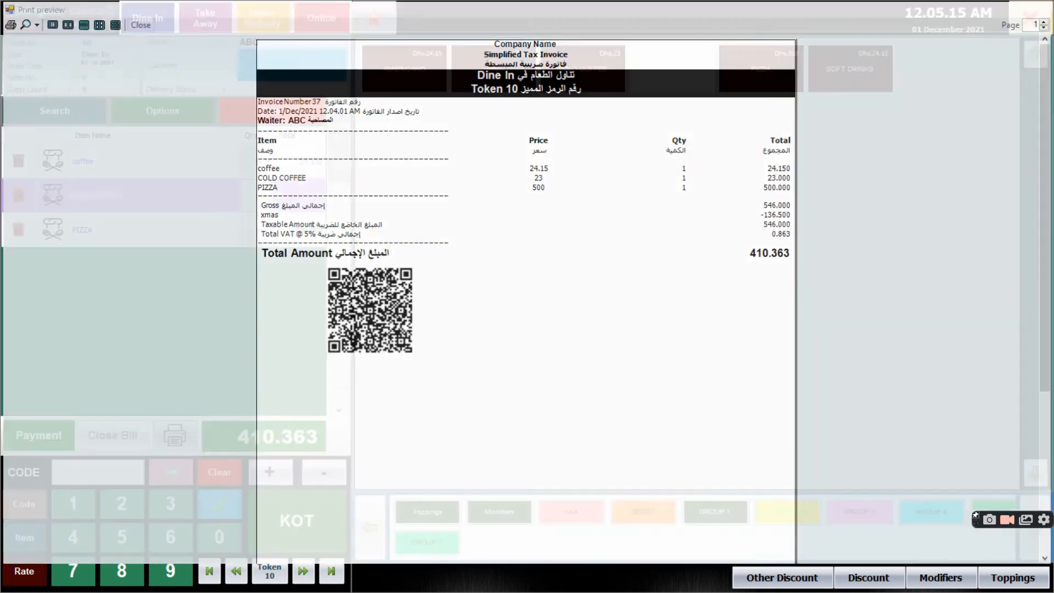
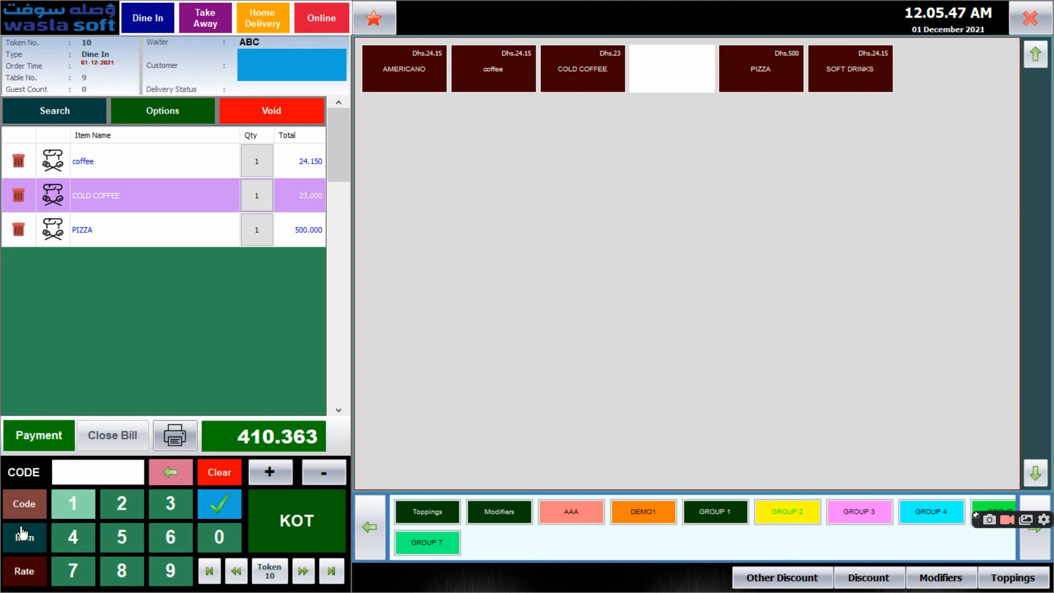
# Check the payment screen for the table 9 order and the sales receipts list, then return to the order
pyautogui.click(53, 450)
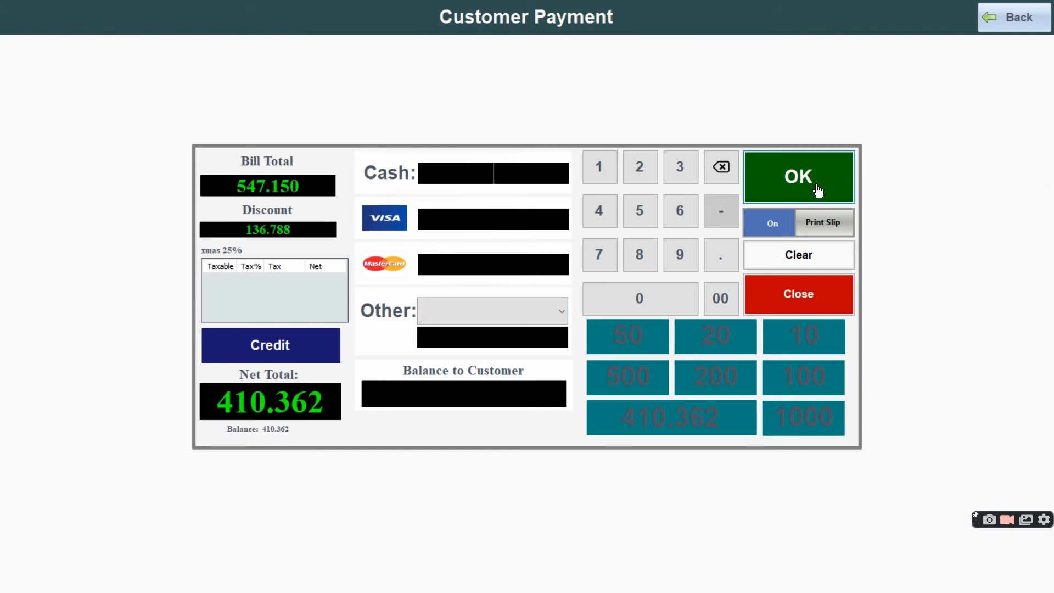
pyautogui.click(999, 18)
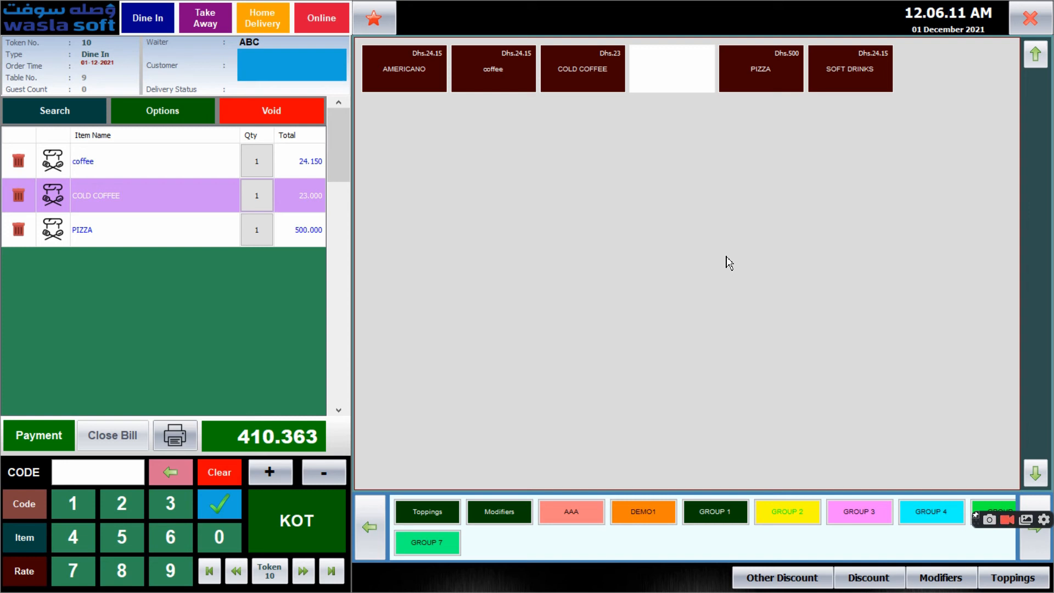
pyautogui.click(191, 123)
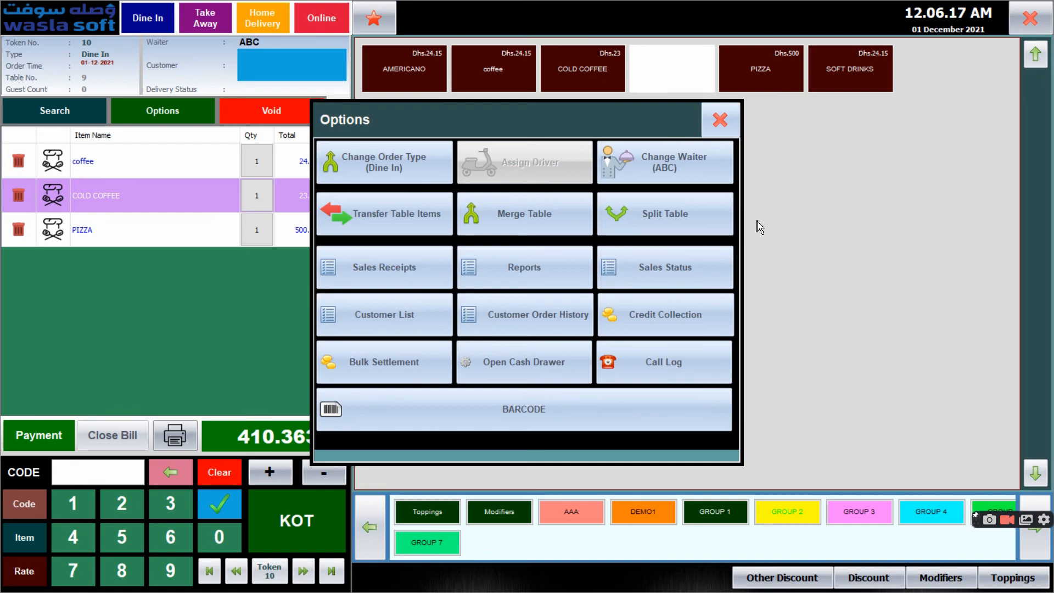
pyautogui.click(329, 271)
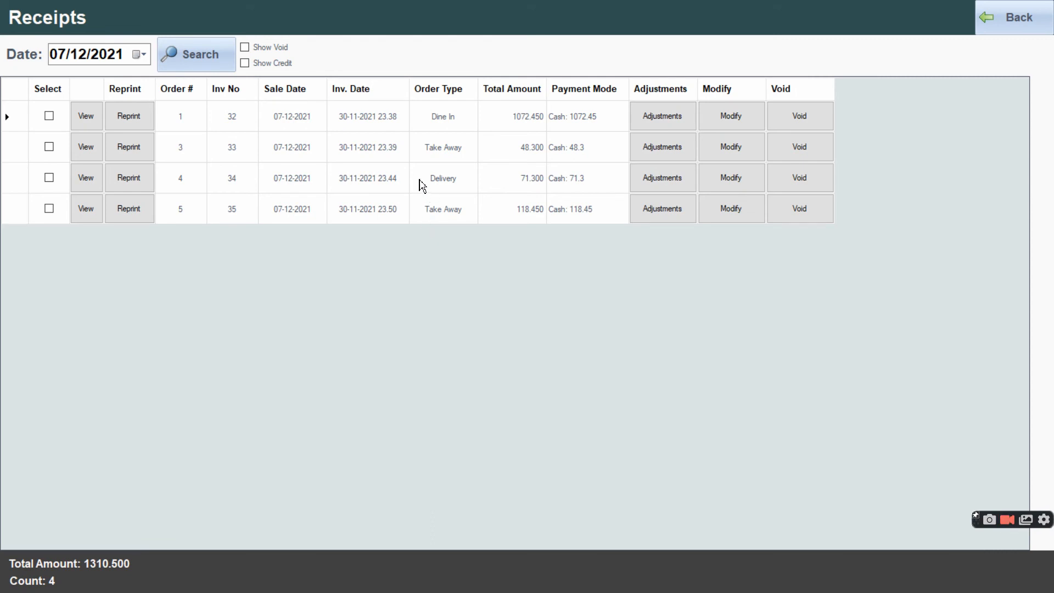
pyautogui.click(1012, 31)
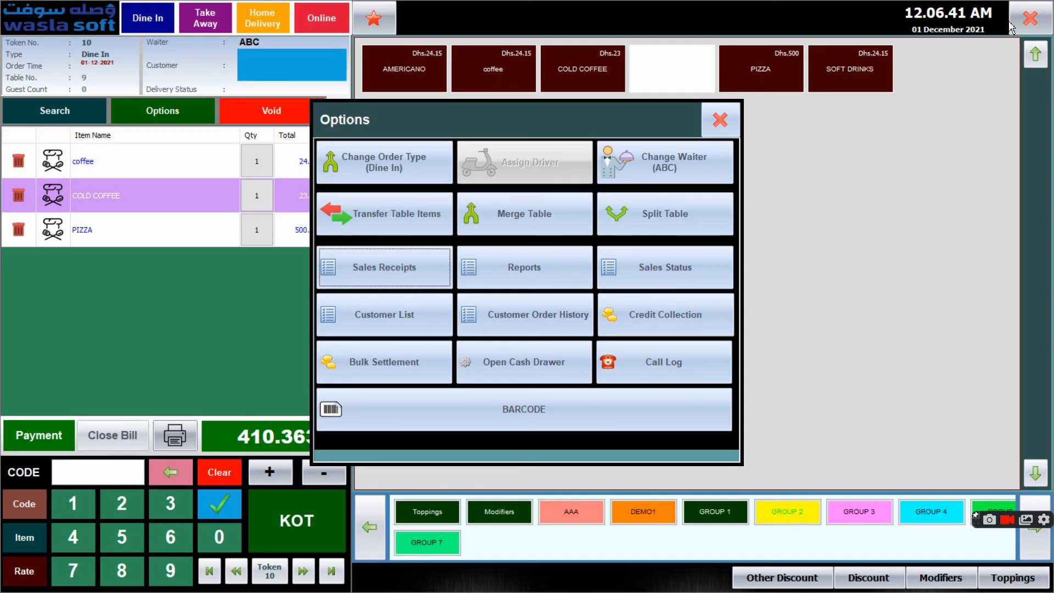
pyautogui.click(734, 124)
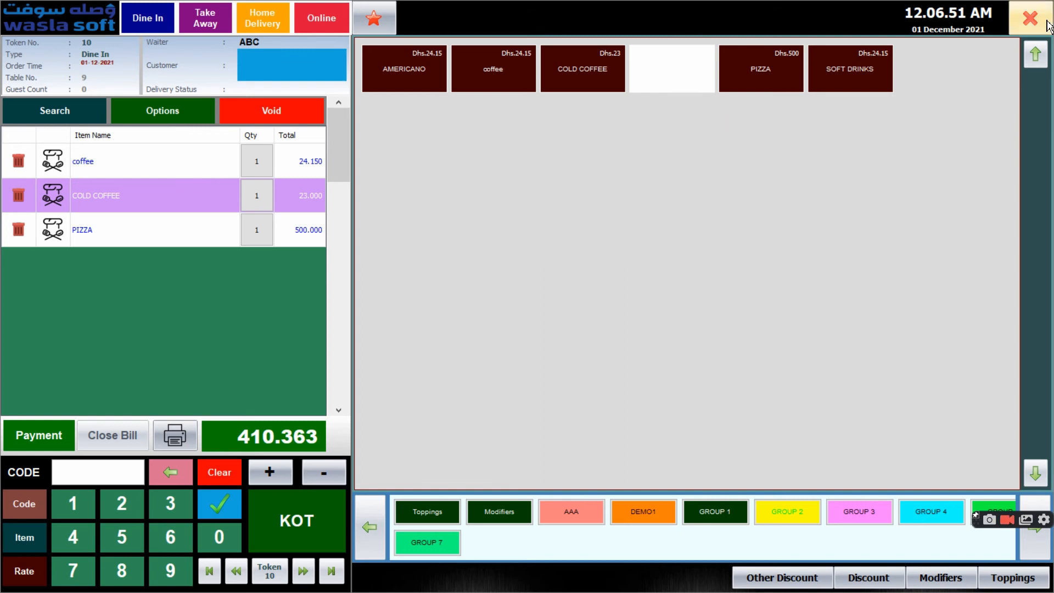
# Leave the order screen, open the day close and examine the cash counter closing report from sales values to item-wise sales
pyautogui.click(1031, 19)
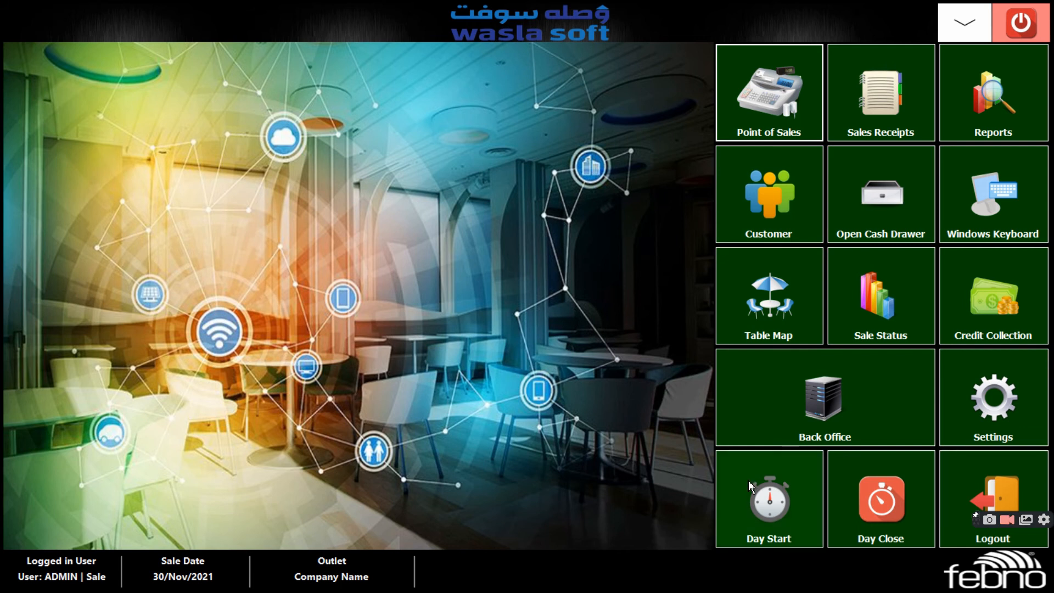
pyautogui.click(891, 532)
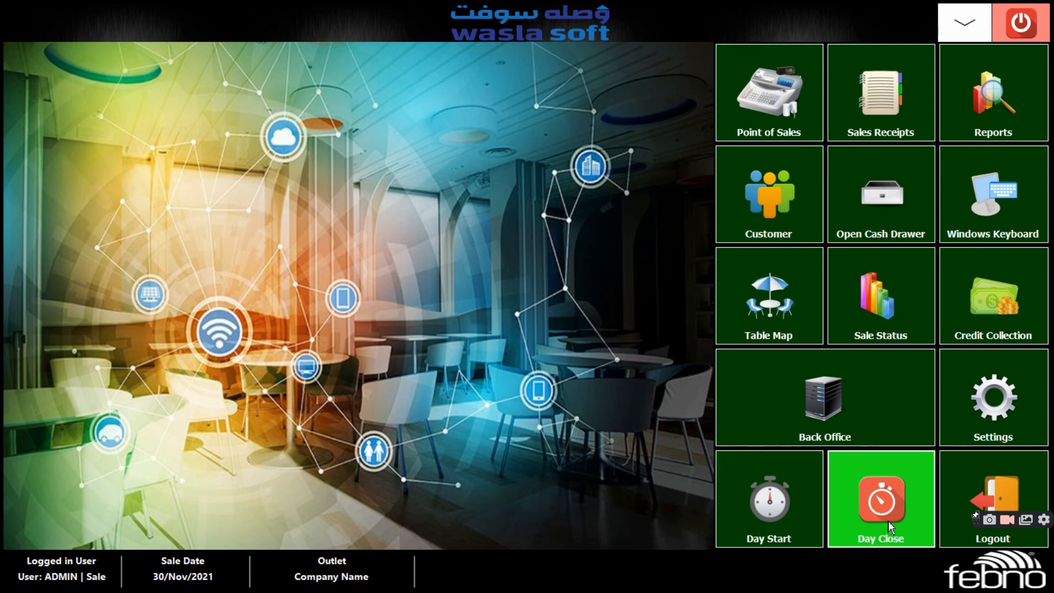
pyautogui.scroll(-3, 546, 346)
pyautogui.scroll(3, 520, 320)
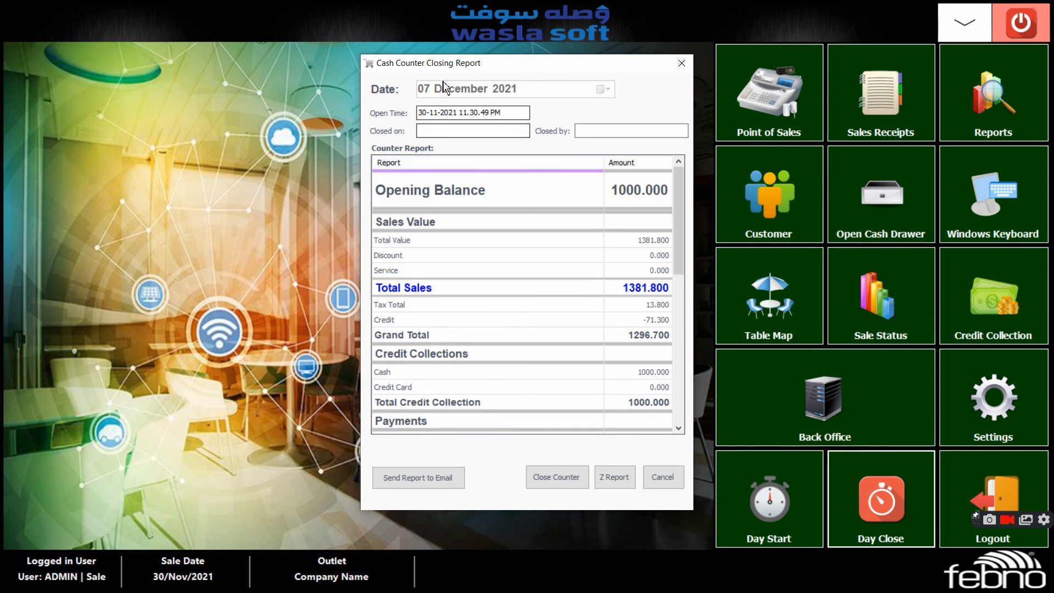
pyautogui.scroll(-3, 471, 275)
pyautogui.scroll(3, 467, 273)
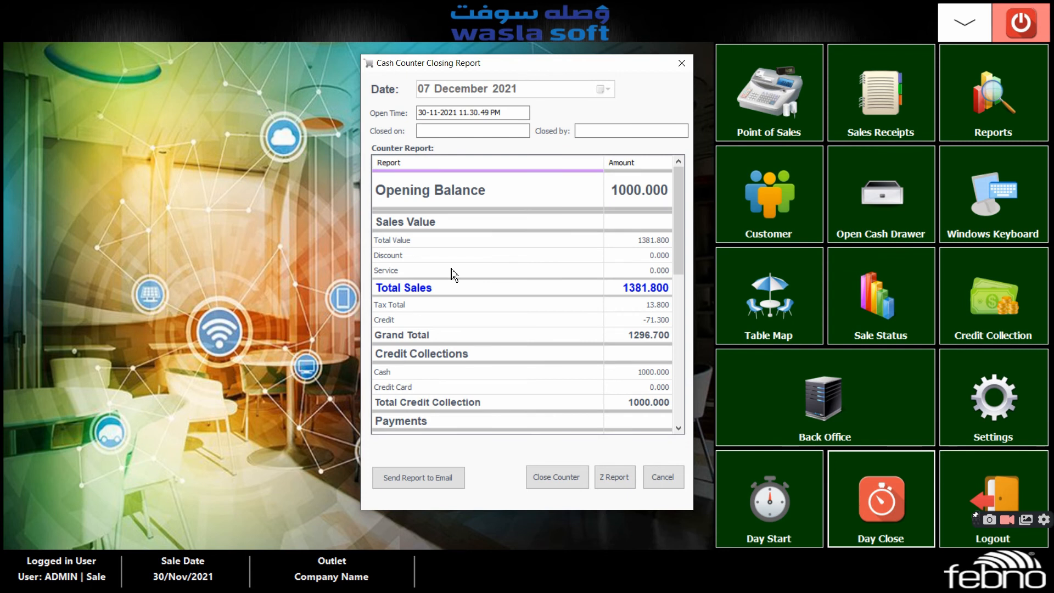
pyautogui.scroll(-1, 454, 273)
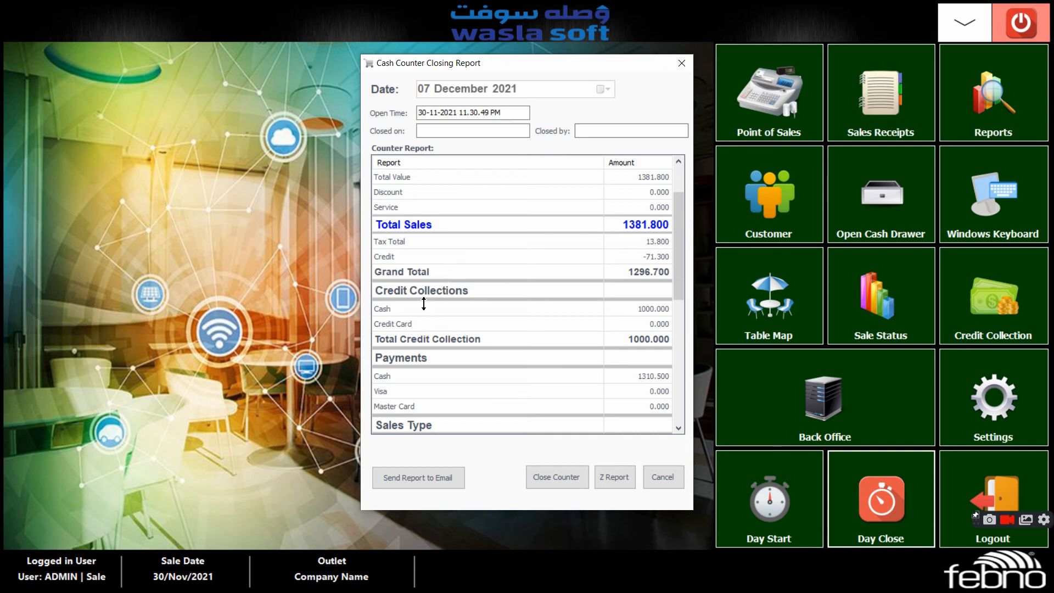
pyautogui.scroll(-1, 526, 299)
pyautogui.scroll(2, 525, 301)
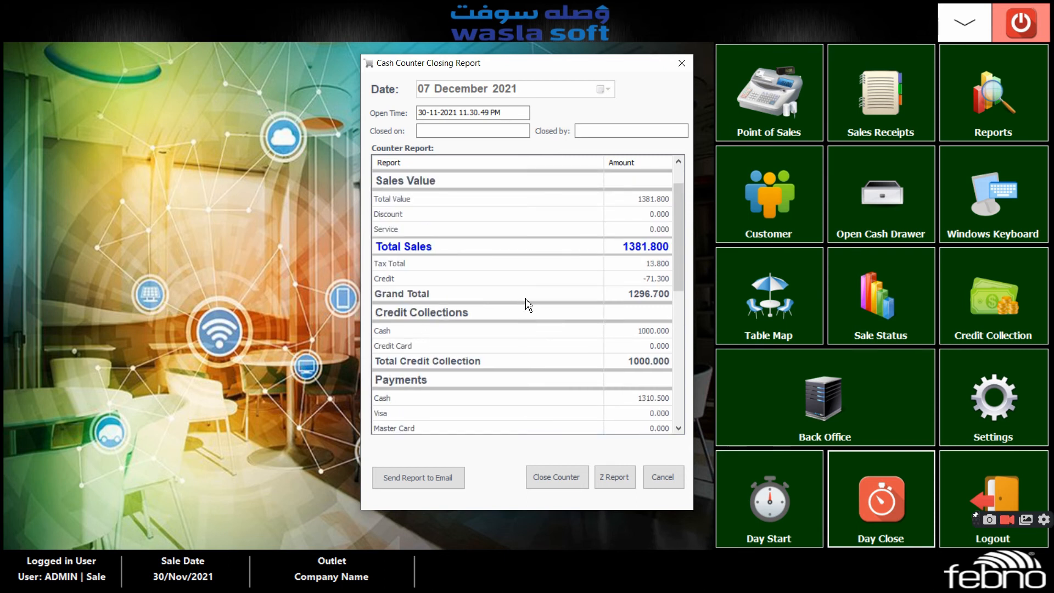
pyautogui.scroll(-5, 528, 303)
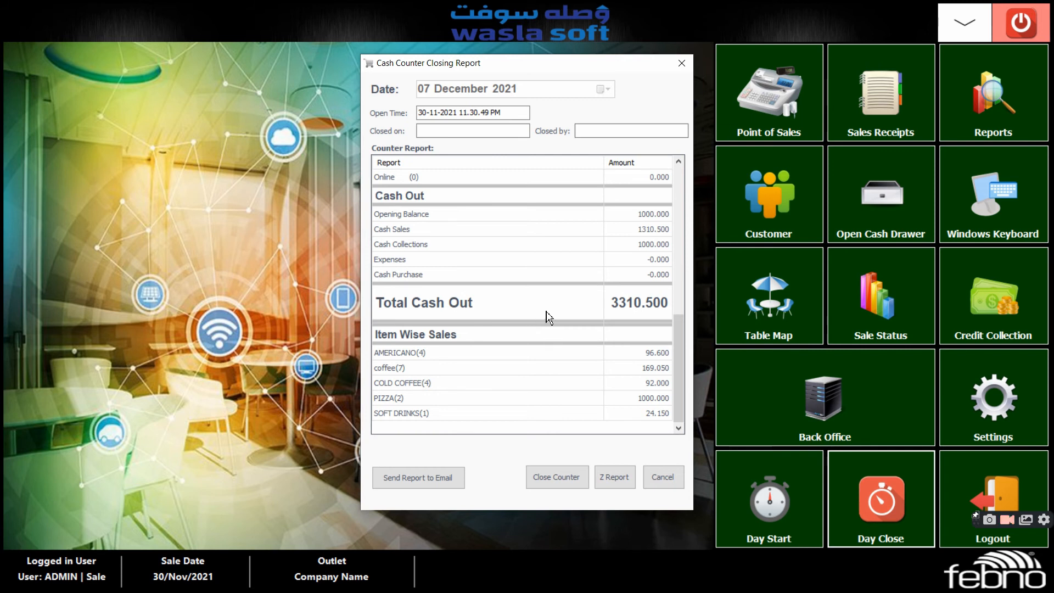
pyautogui.scroll(2, 568, 357)
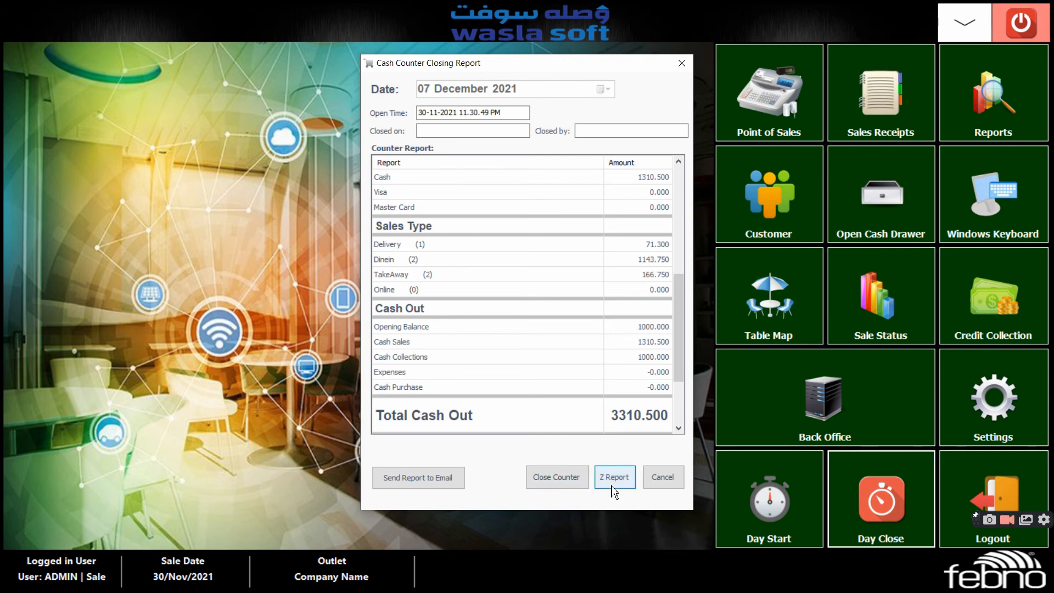
# Try to close the cash counter from the closing report, then exit the report
pyautogui.click(558, 484)
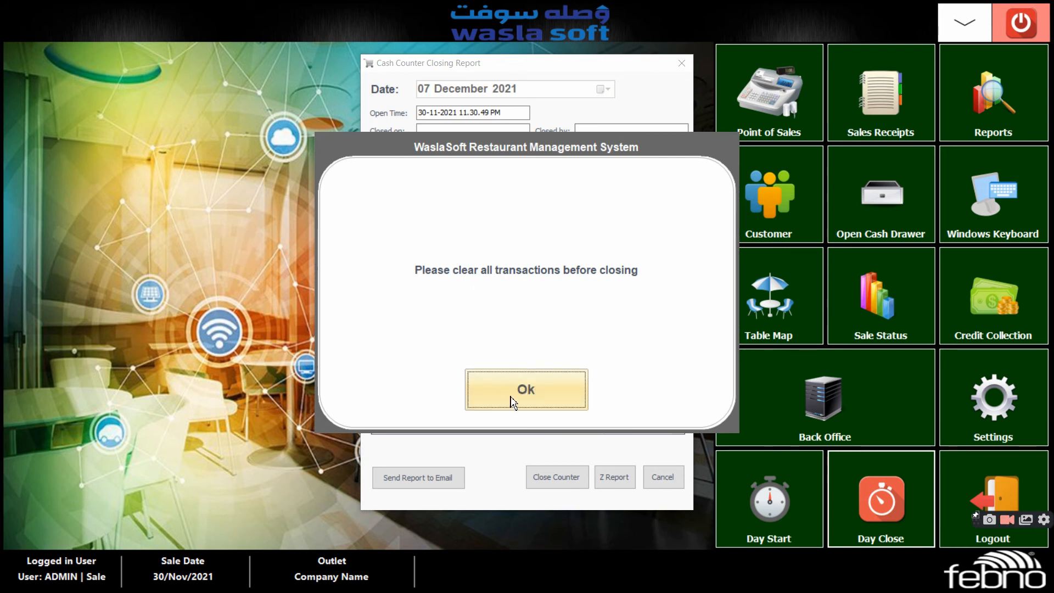
pyautogui.click(483, 379)
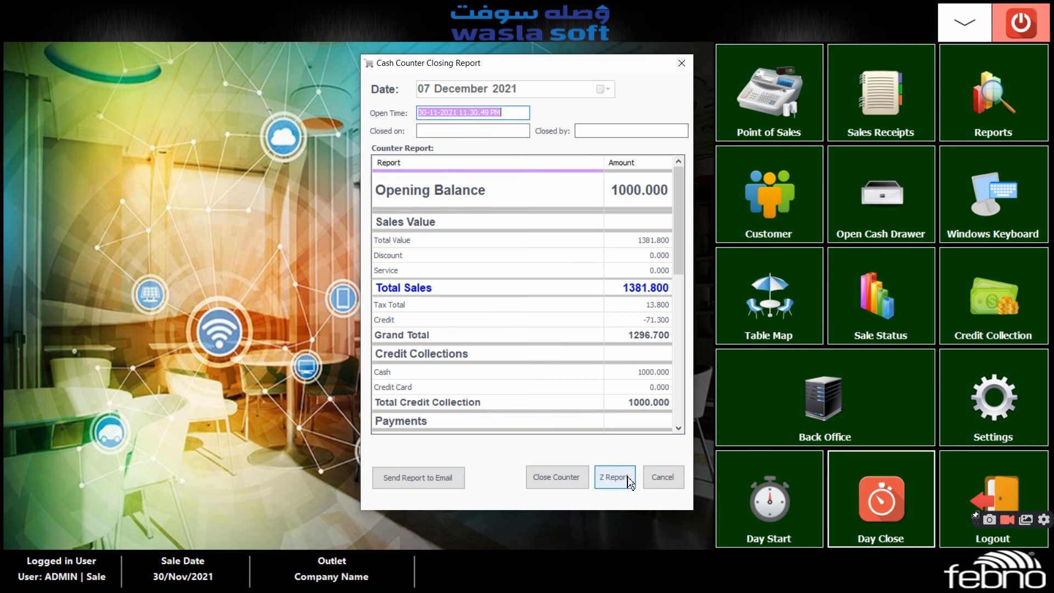
pyautogui.click(682, 64)
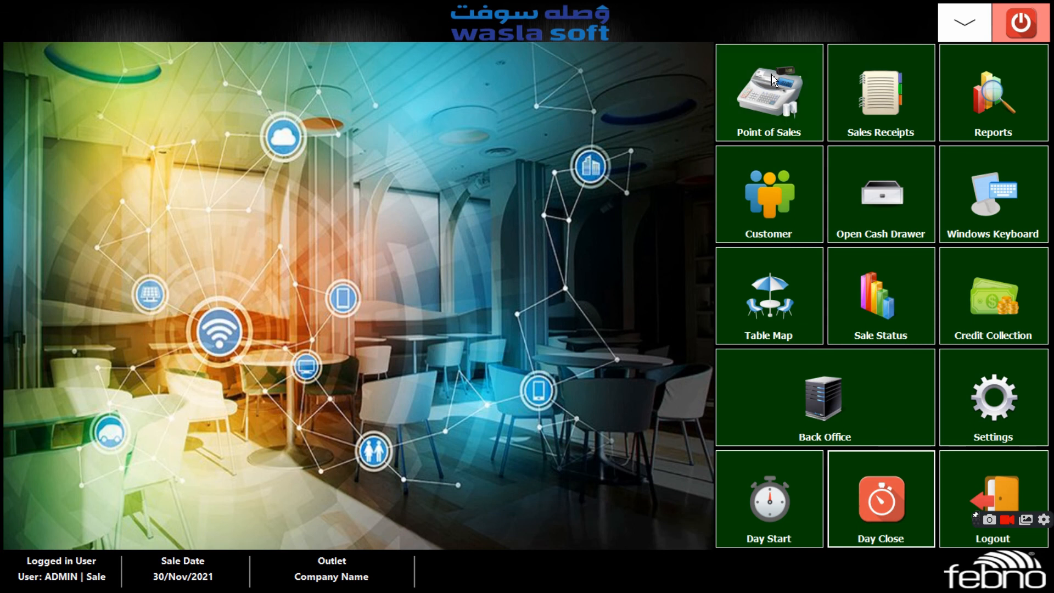
# Return to the point of sales, open the existing dine-in order on table 2 and look through its options
pyautogui.click(762, 101)
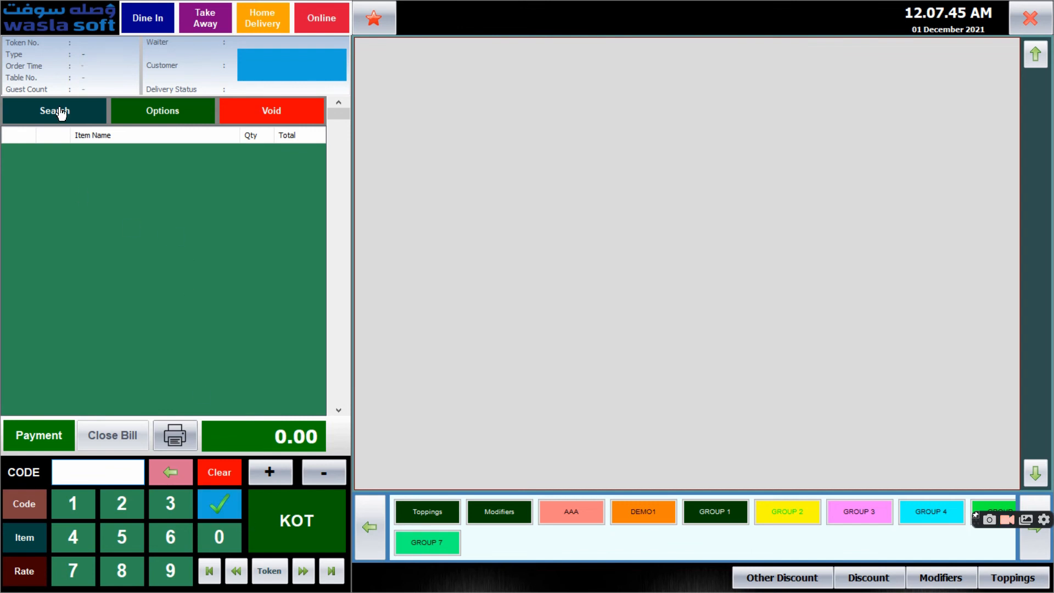
pyautogui.click(721, 511)
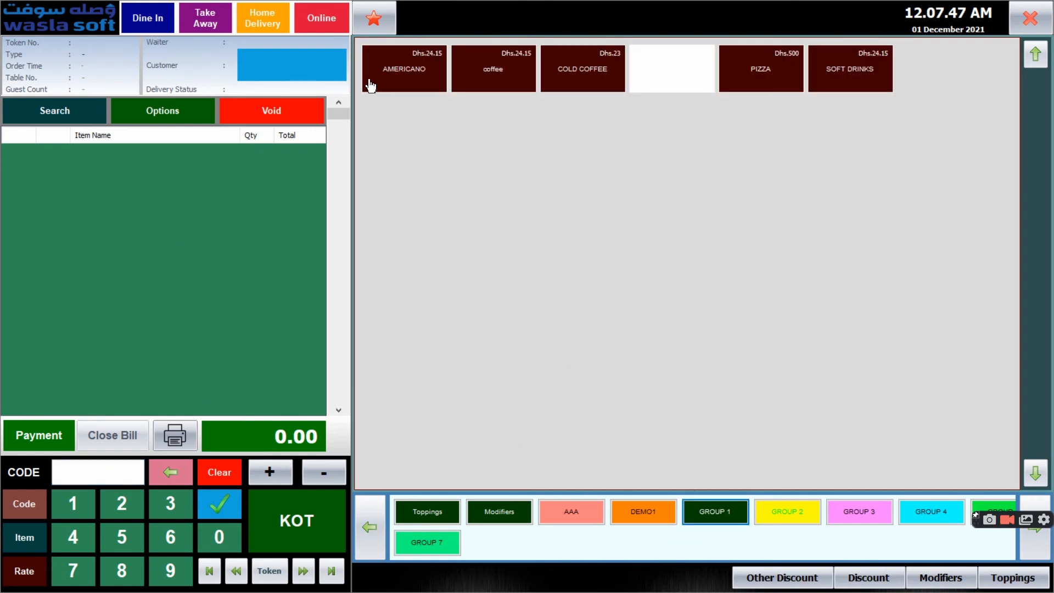
pyautogui.click(390, 67)
pyautogui.click(546, 408)
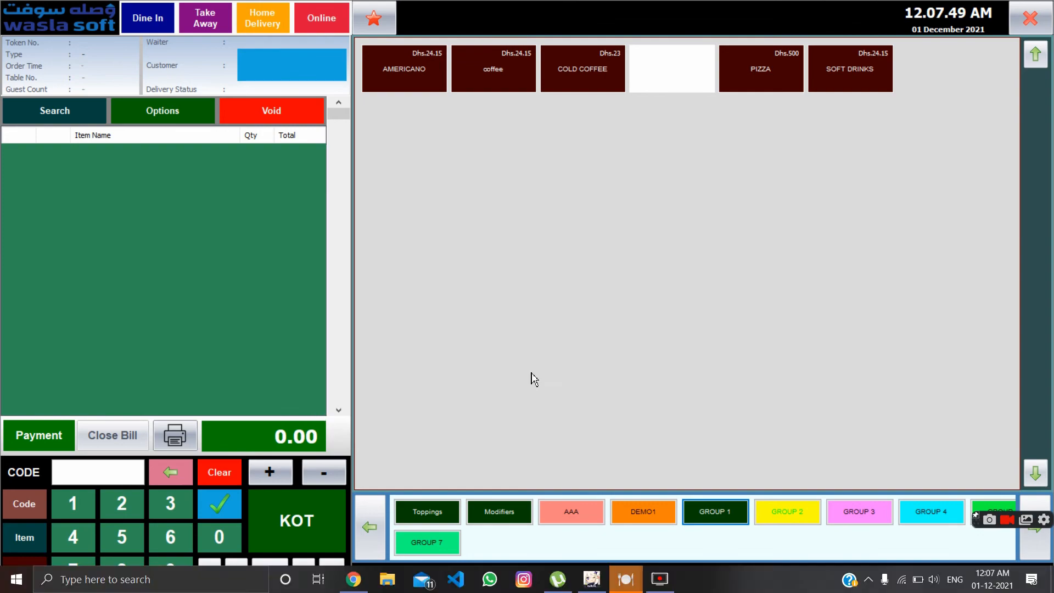
pyautogui.click(157, 14)
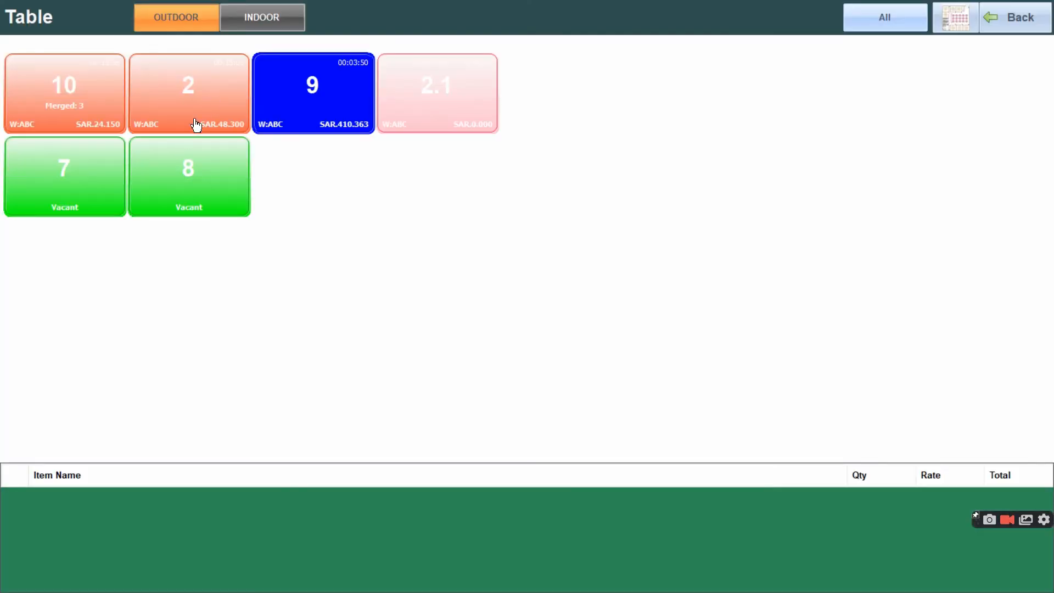
pyautogui.click(198, 124)
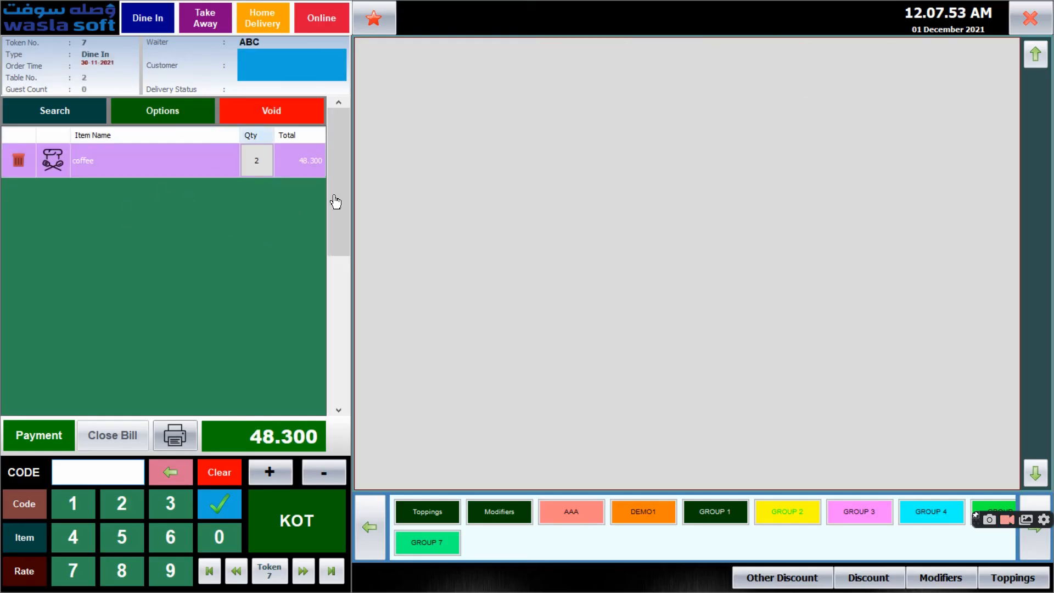
pyautogui.click(164, 115)
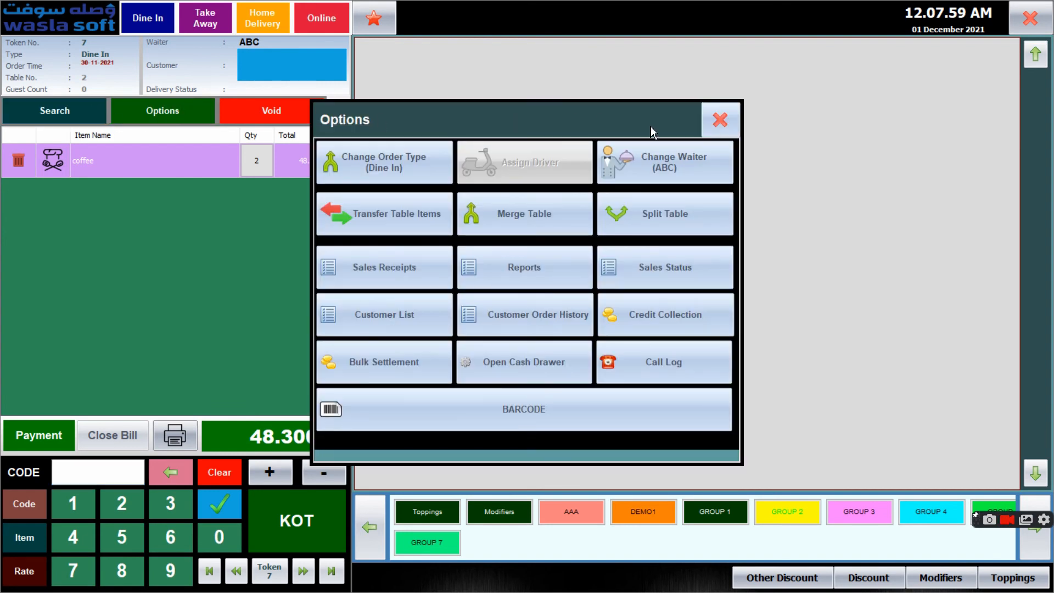
pyautogui.click(720, 120)
# Close all open bills from the list of all tokens, confirm, and leave the order screen
pyautogui.click(81, 111)
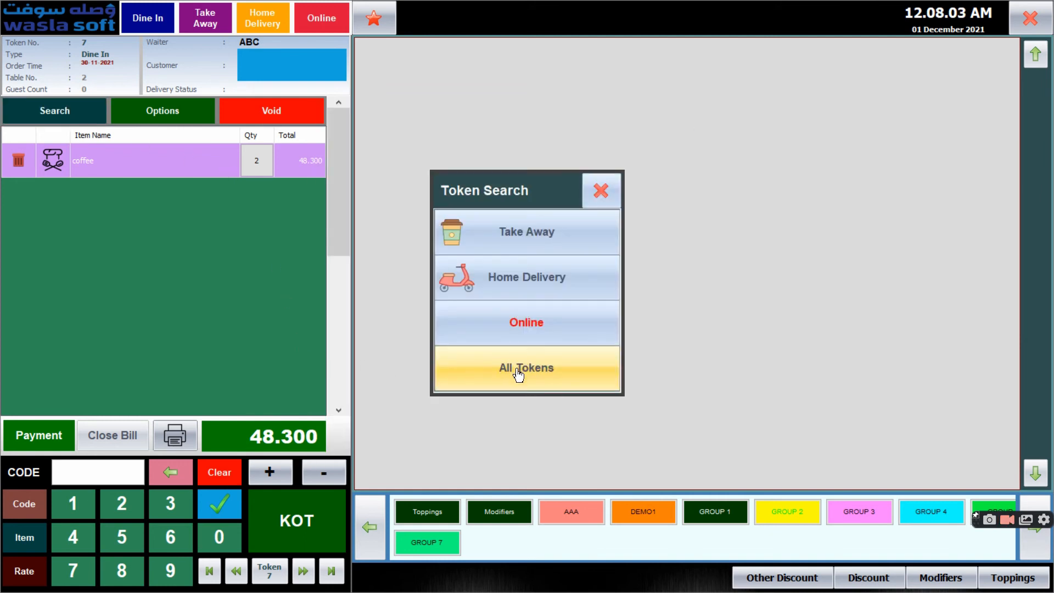
pyautogui.click(519, 374)
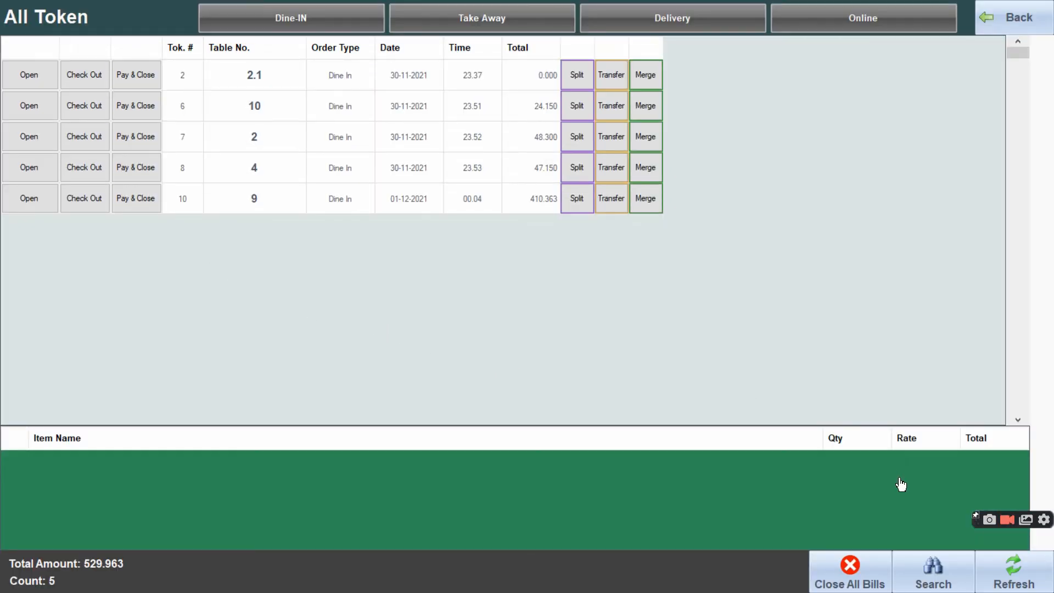
pyautogui.click(853, 569)
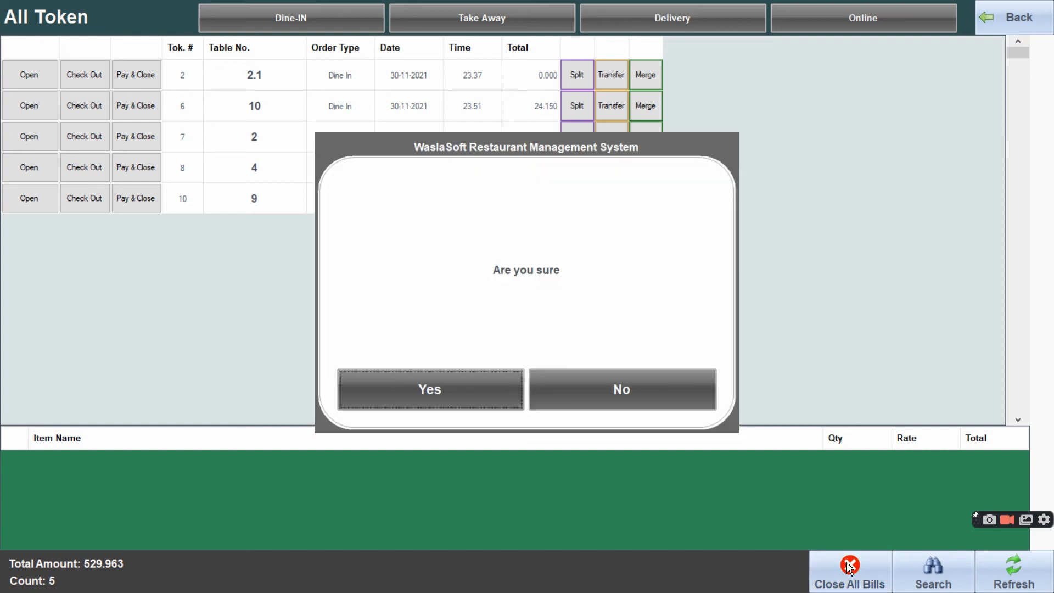
pyautogui.click(467, 392)
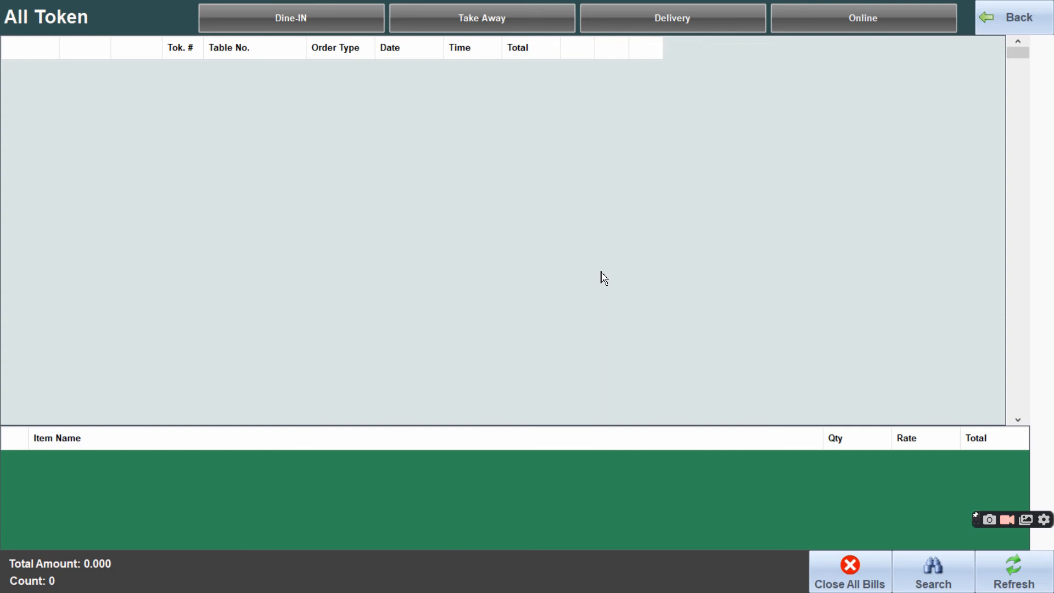
pyautogui.click(1024, 25)
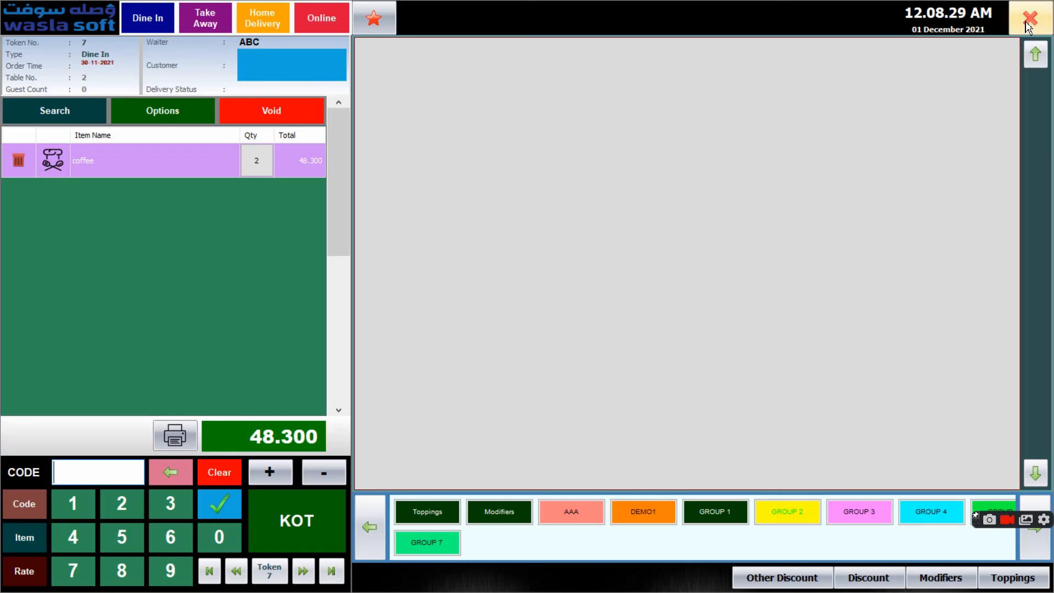
pyautogui.click(1028, 21)
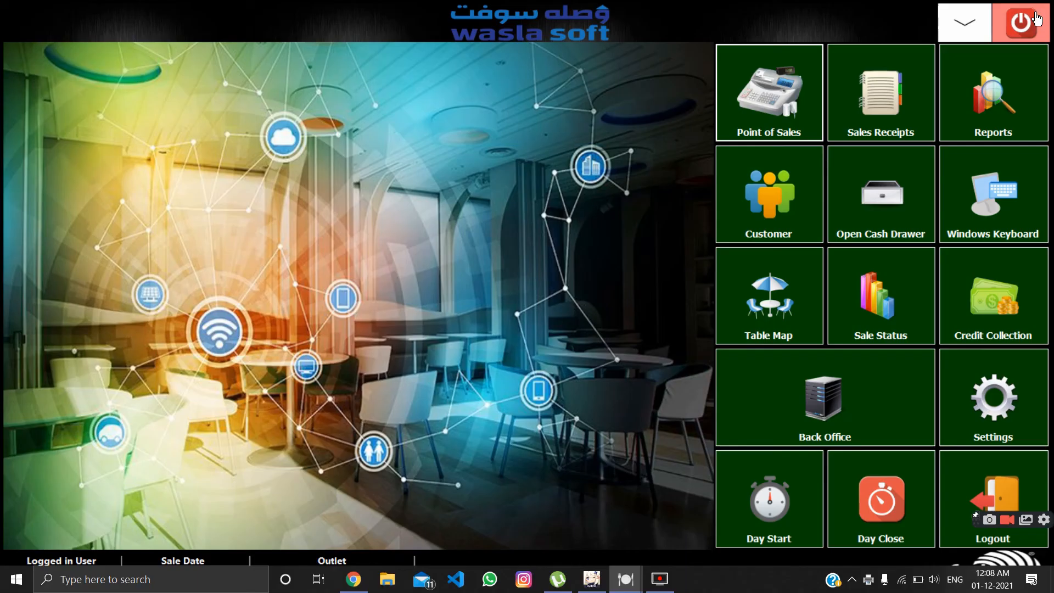
# Reopen the day close and close the cash counter, entering the counter operations password to authorise it
pyautogui.click(872, 519)
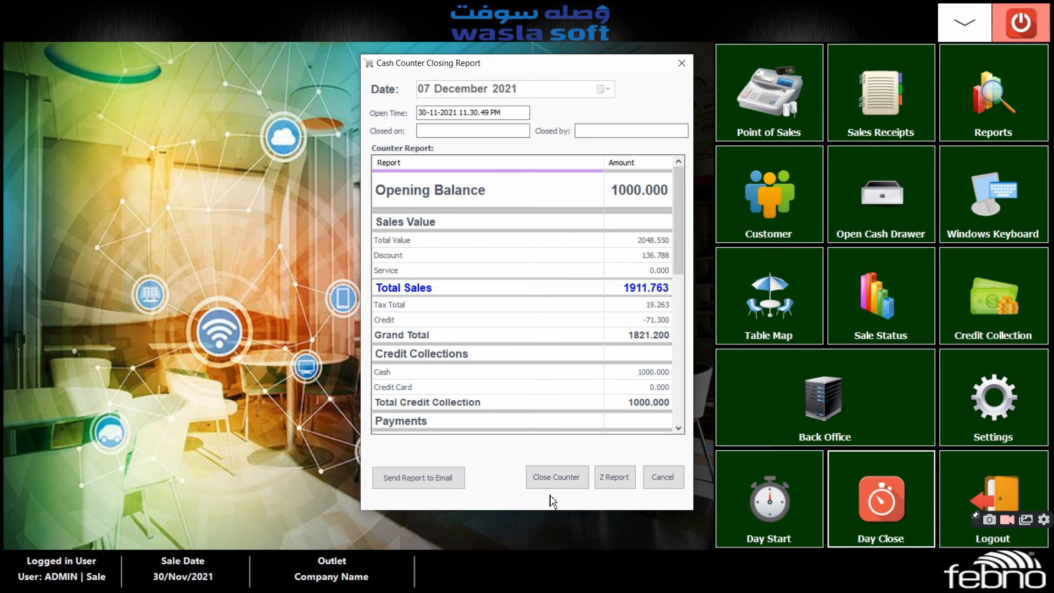
pyautogui.click(556, 478)
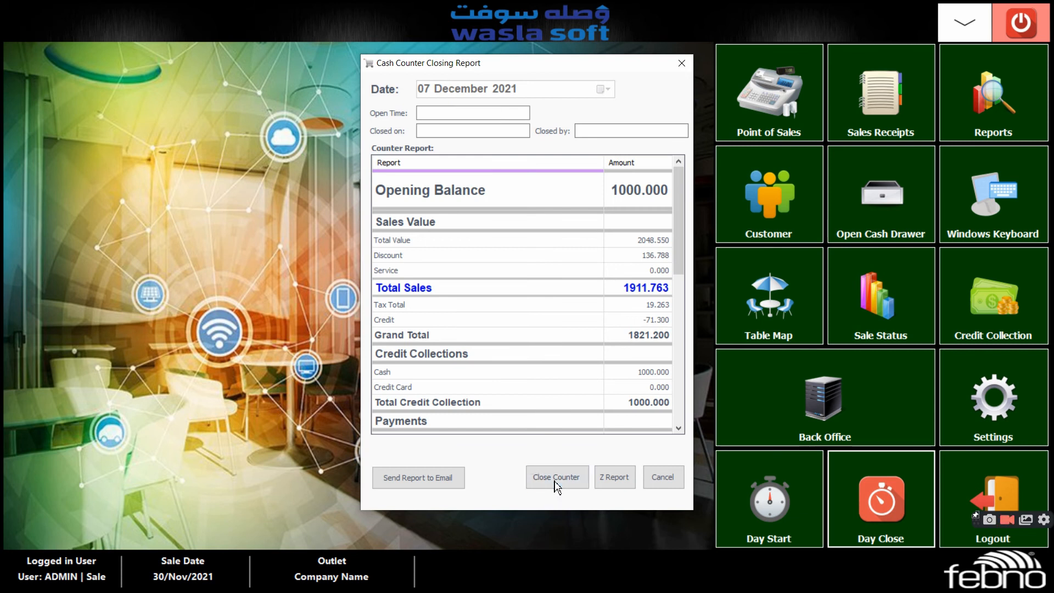
pyautogui.click(468, 396)
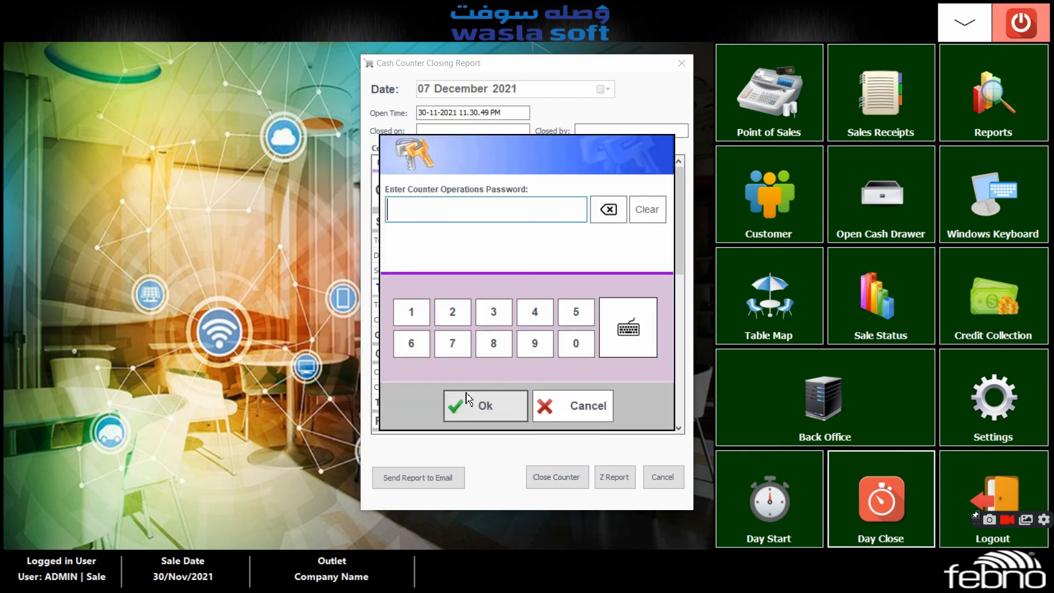
pyautogui.click(409, 311)
pyautogui.click(459, 311)
pyautogui.click(491, 315)
pyautogui.click(534, 311)
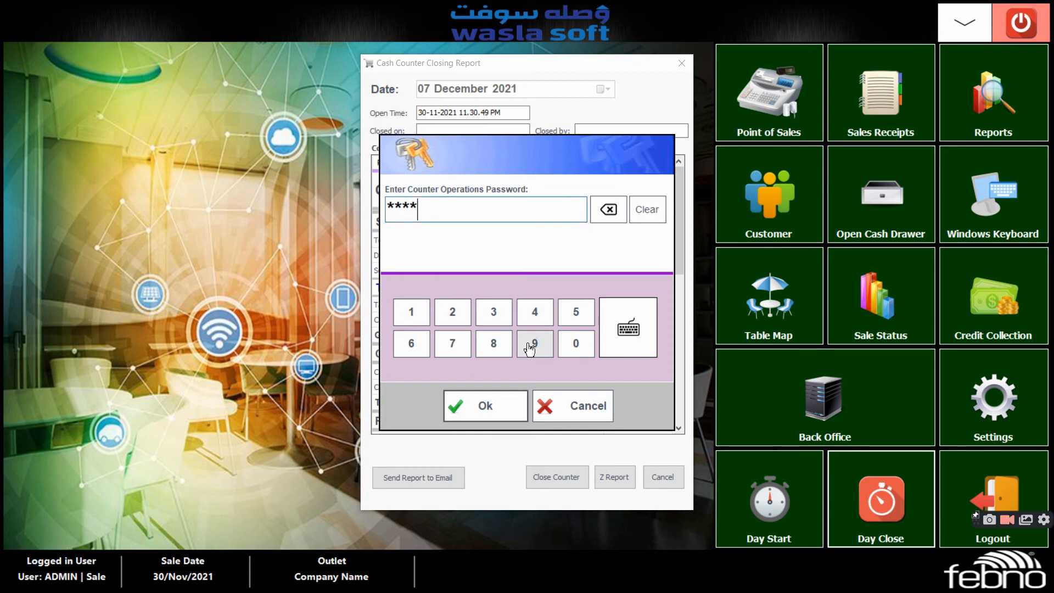
pyautogui.click(530, 345)
pyautogui.click(488, 405)
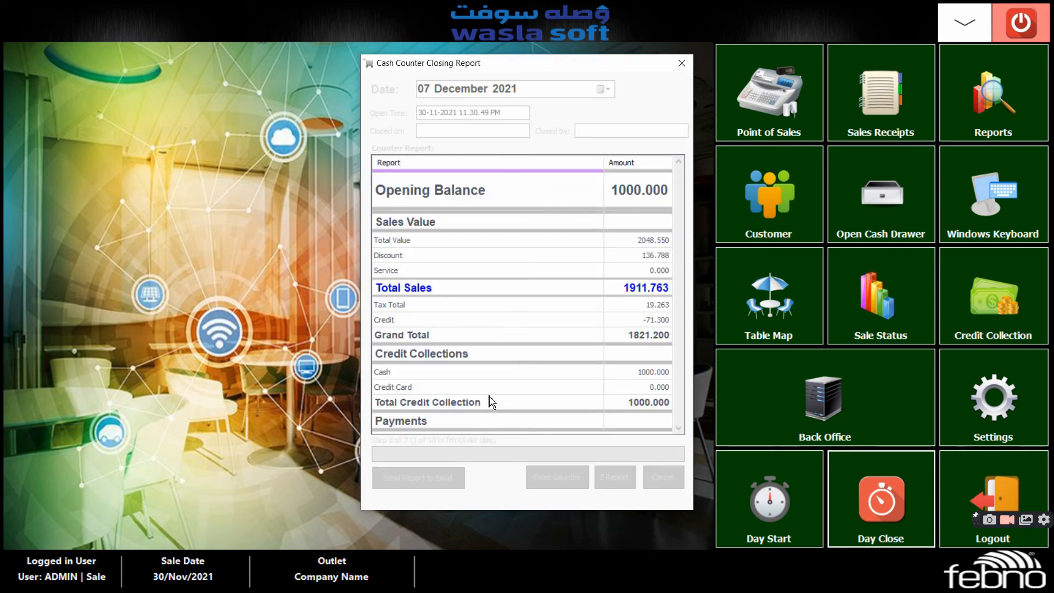
# Authorise the Z-Report with the counter operations password, then close its preview and the cash counter closing report
pyautogui.click(411, 313)
pyautogui.click(452, 314)
pyautogui.click(494, 314)
pyautogui.click(533, 313)
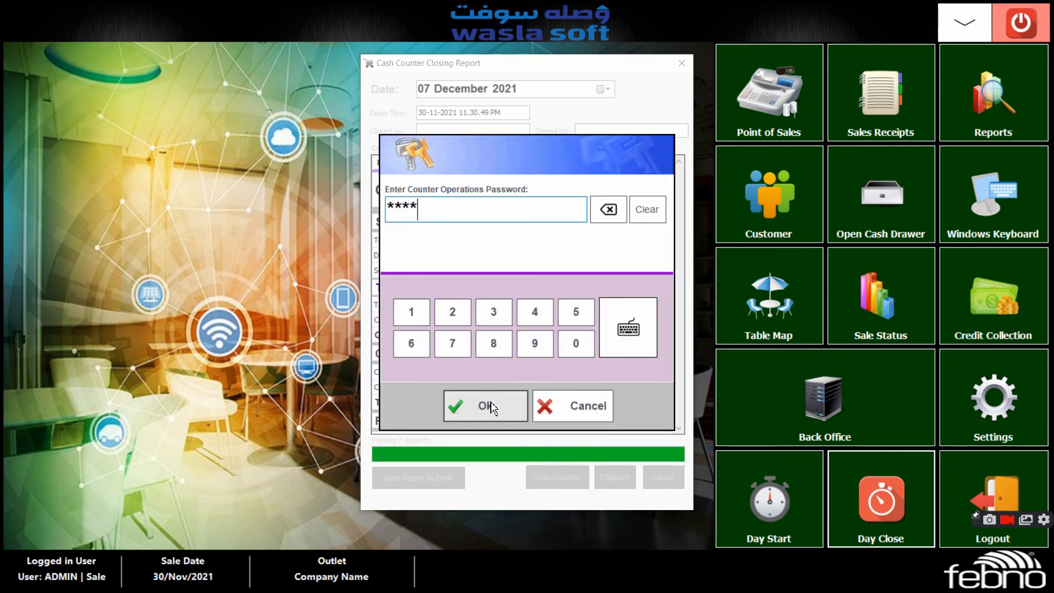
pyautogui.click(489, 406)
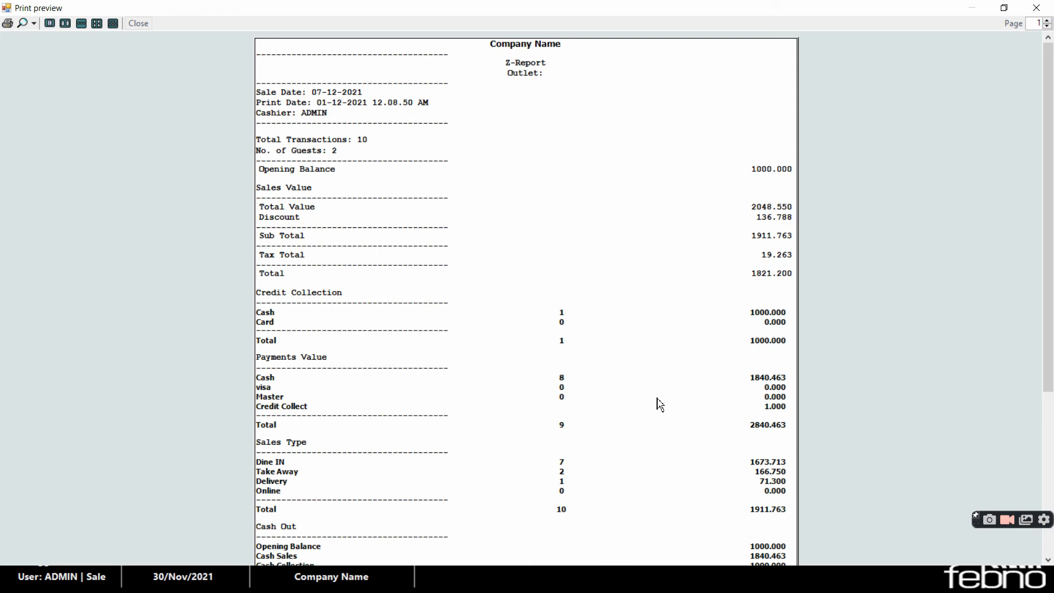
pyautogui.click(1037, 8)
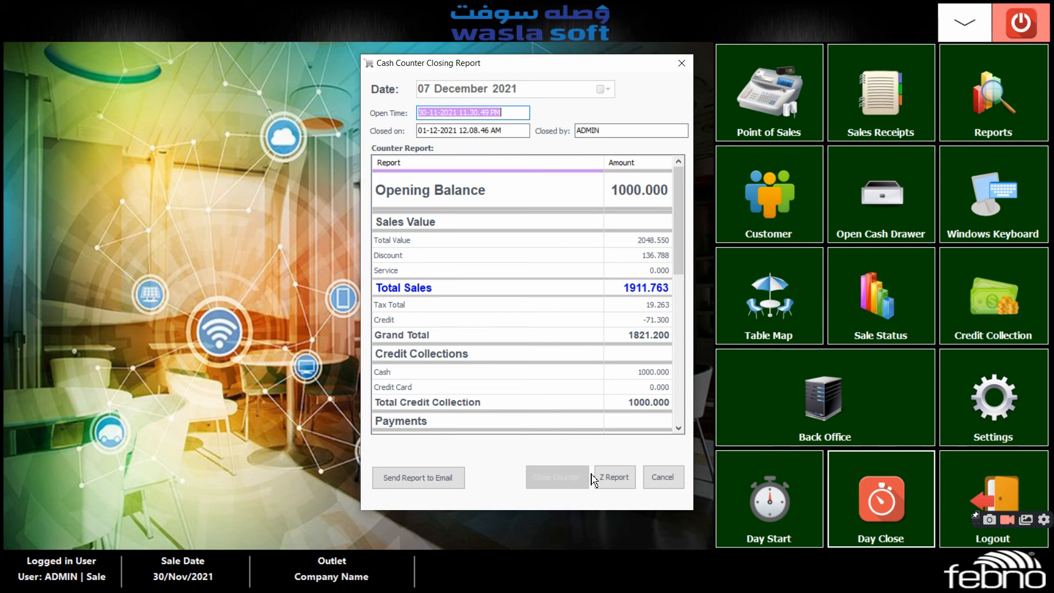
pyautogui.click(682, 63)
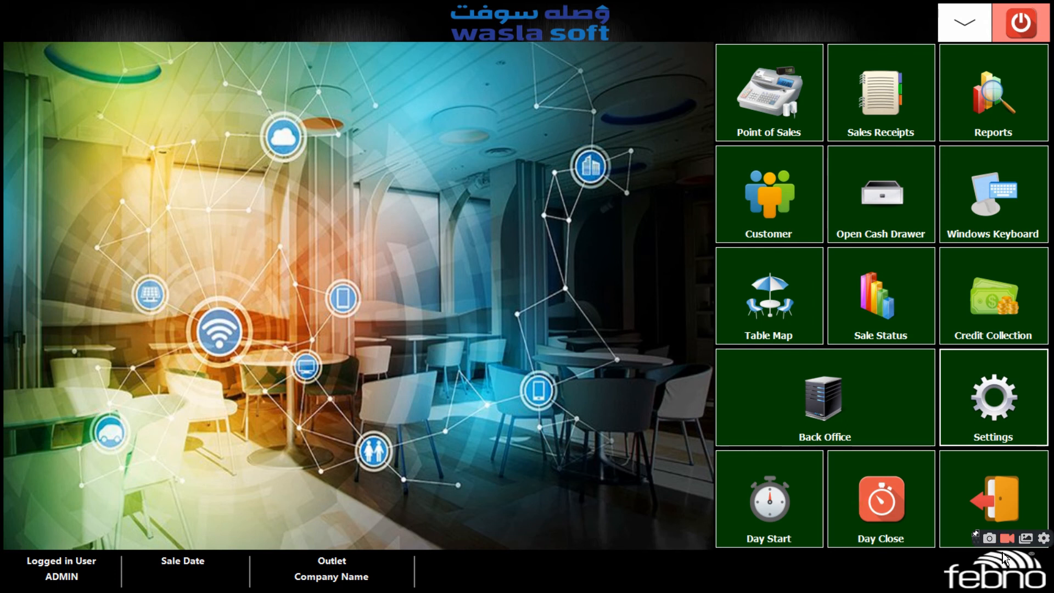
# Open the settings, entering the supervisor password to authorise access
pyautogui.click(1004, 416)
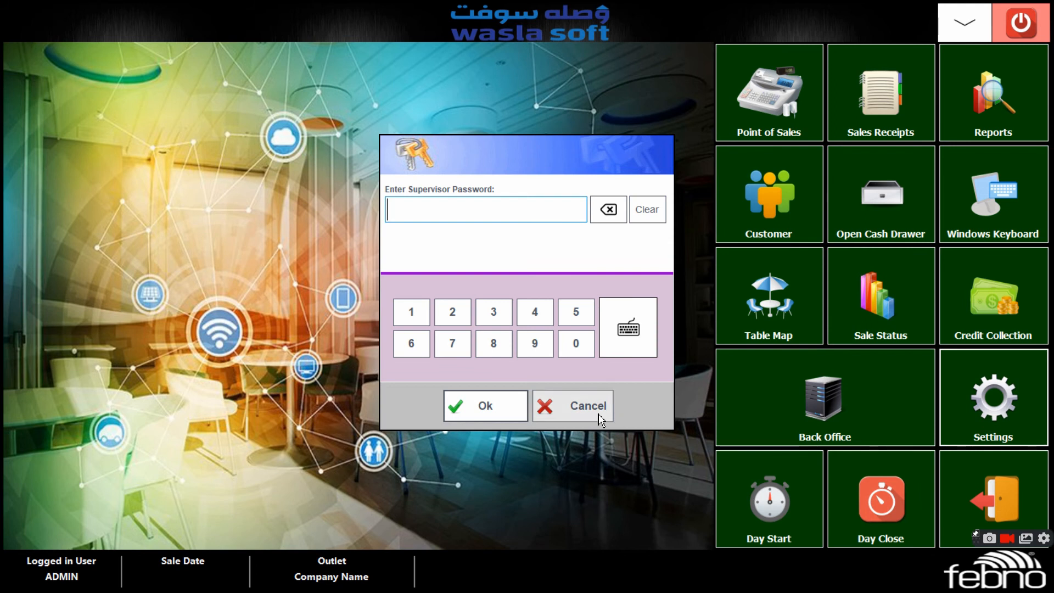
pyautogui.click(413, 315)
pyautogui.click(453, 314)
pyautogui.click(495, 314)
pyautogui.click(539, 314)
pyautogui.click(477, 409)
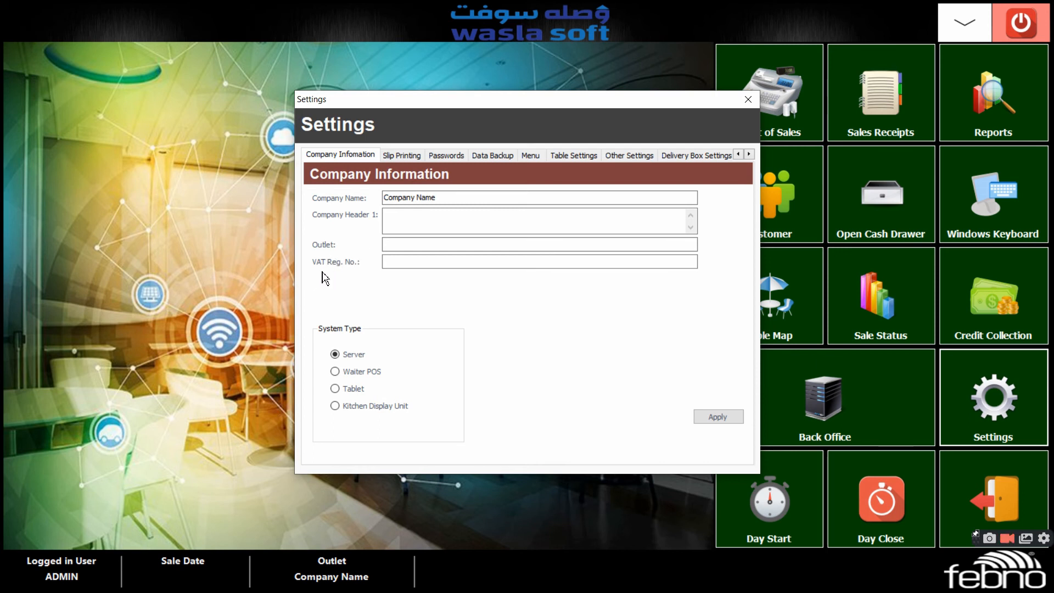
# Review the VAT registration number field and apply the company information settings
pyautogui.click(605, 263)
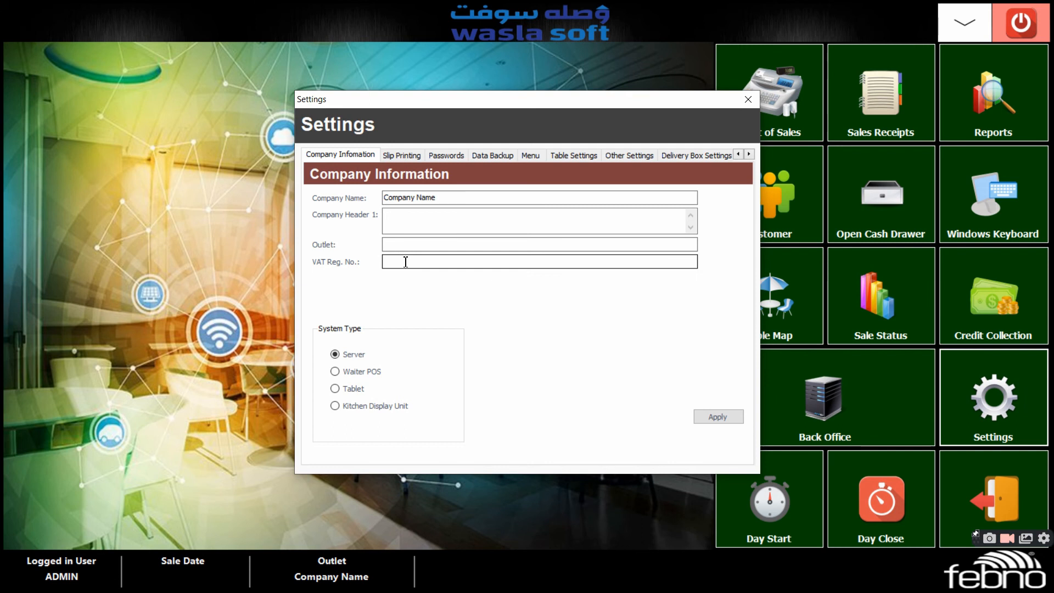
pyautogui.click(727, 420)
pyautogui.click(540, 405)
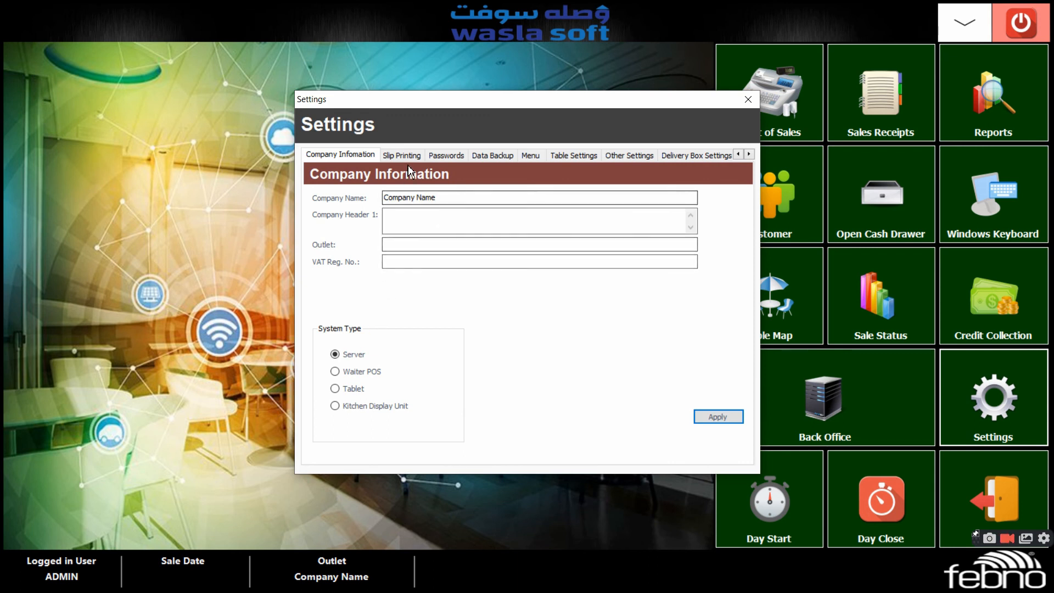
# Examine the slip printing address and footer fields and the kitchen printer's naming prompt
pyautogui.click(407, 156)
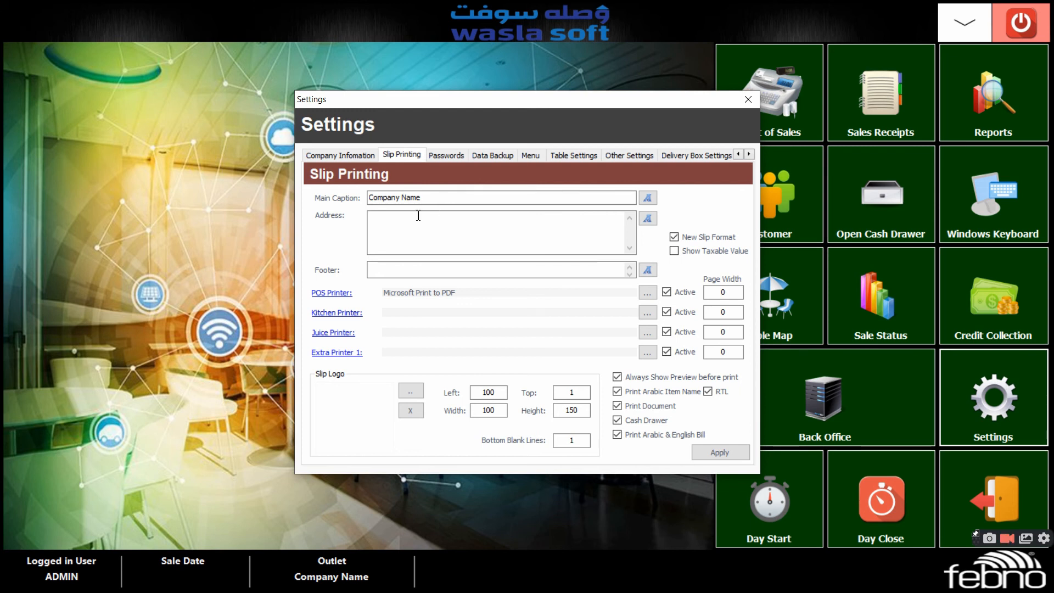
pyautogui.click(384, 226)
pyautogui.click(372, 270)
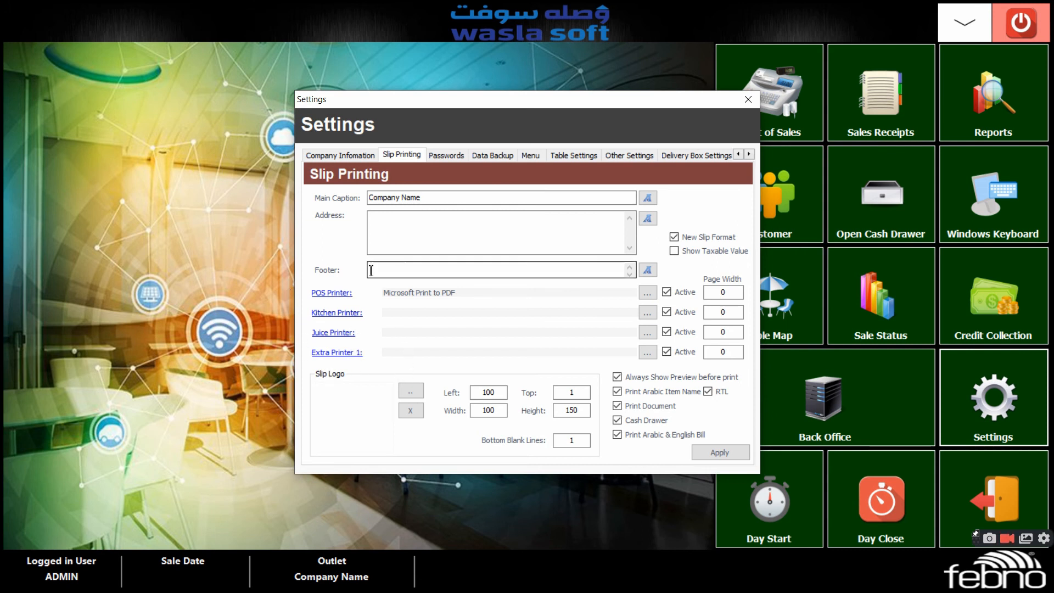
pyautogui.click(337, 319)
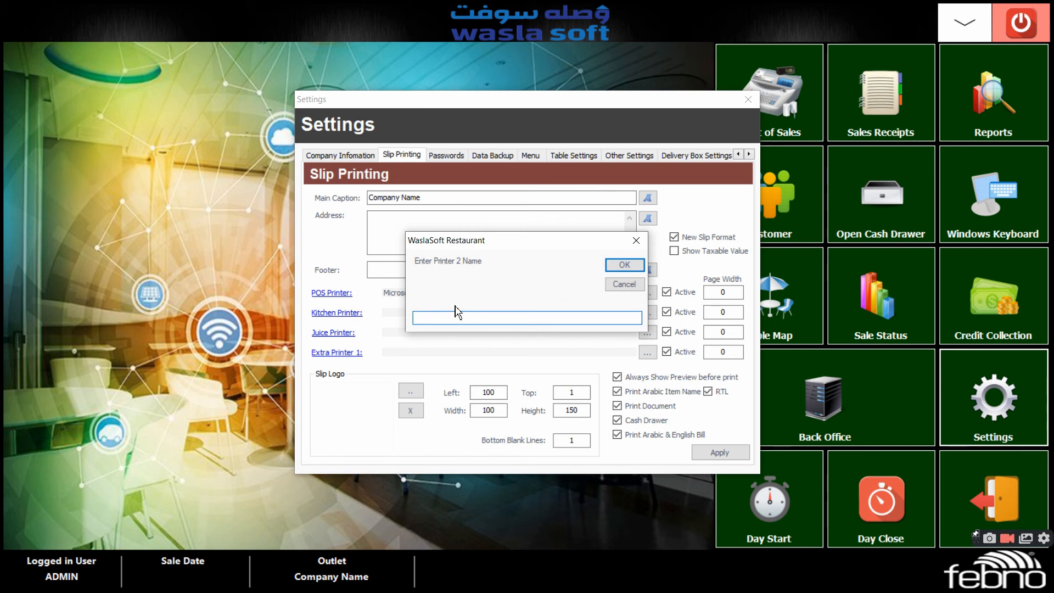
pyautogui.click(639, 266)
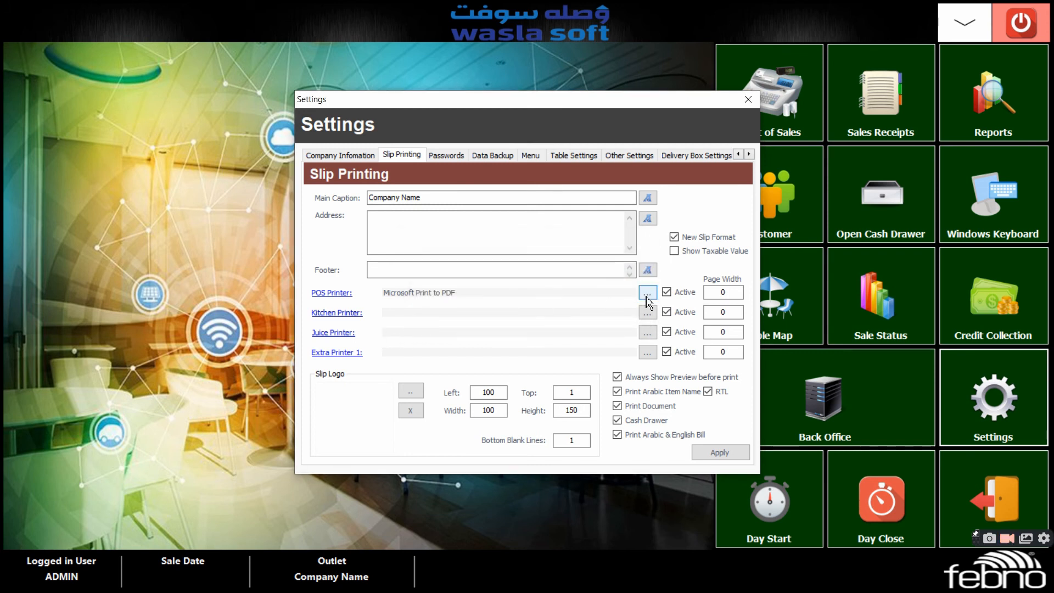
# Review the printer choices and page width for the POS printer, then apply the slip printing settings
pyautogui.click(648, 295)
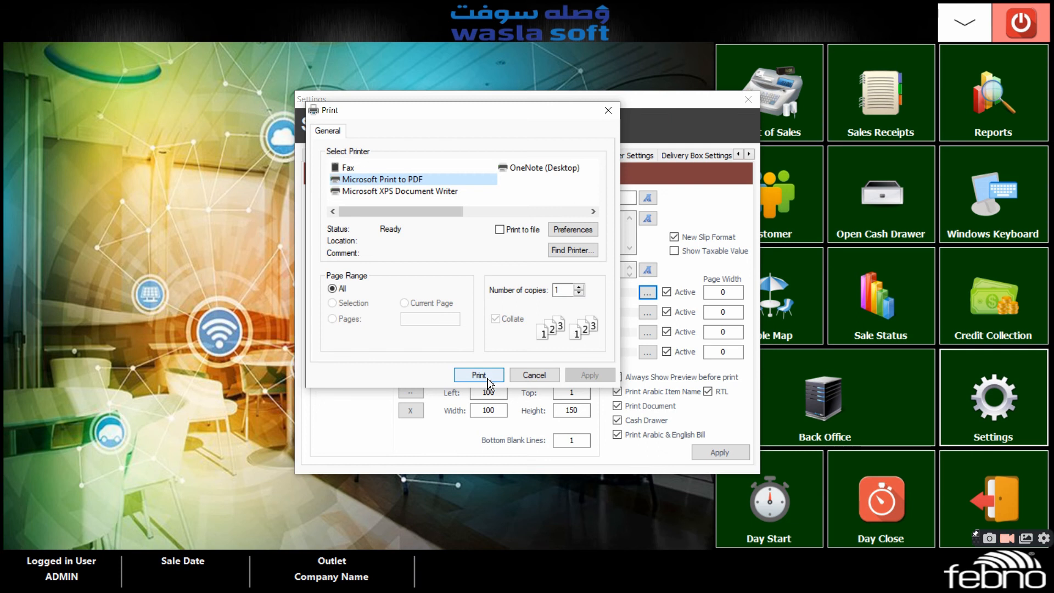
pyautogui.click(541, 377)
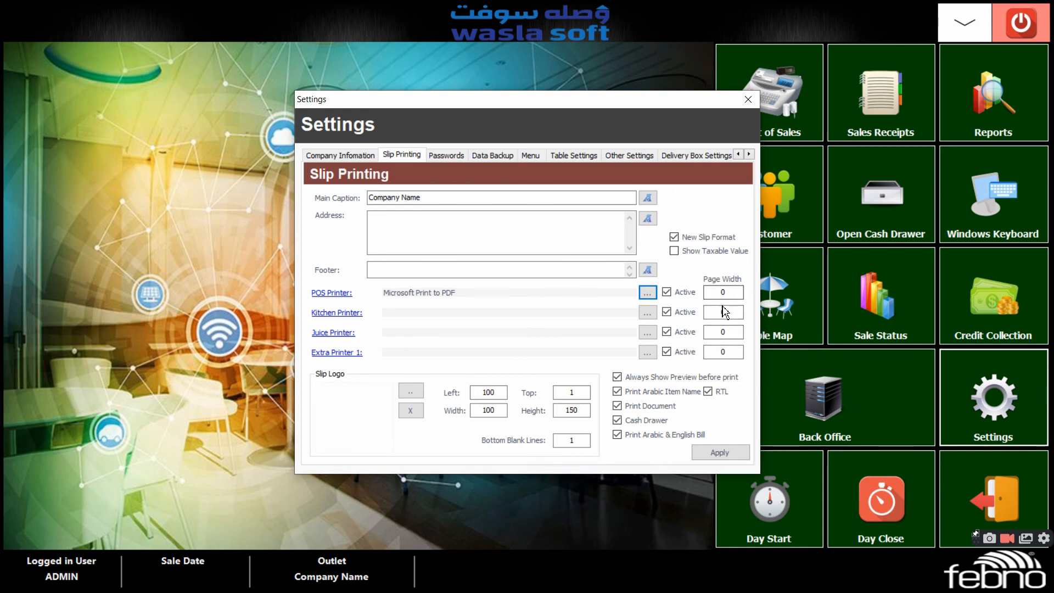
pyautogui.click(733, 294)
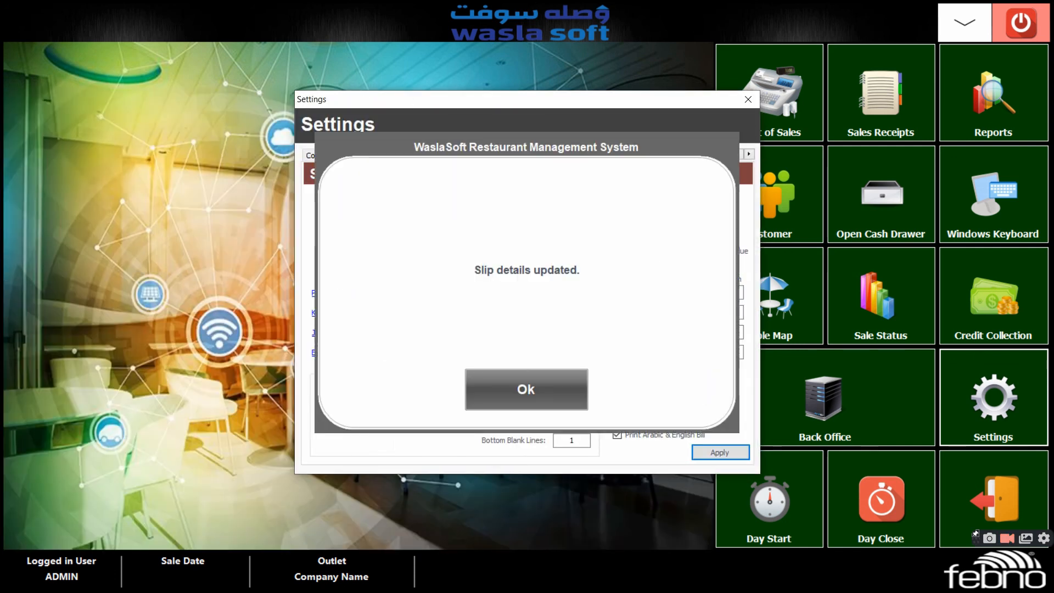
pyautogui.click(572, 406)
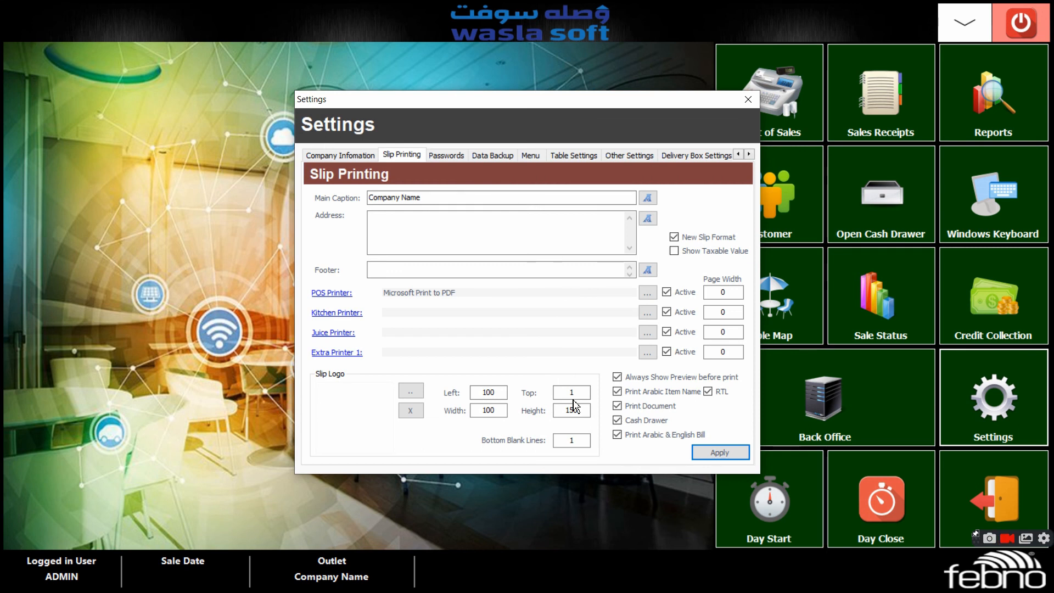
# Examine the password settings and the menu appearance options for item button height, rate prefix and item height
pyautogui.click(459, 157)
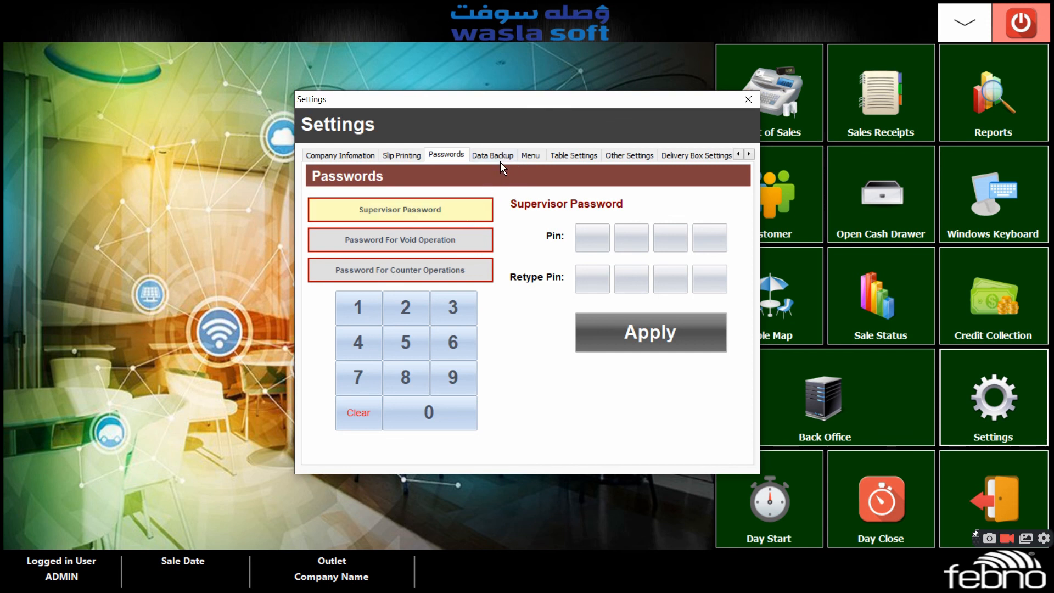
pyautogui.click(532, 156)
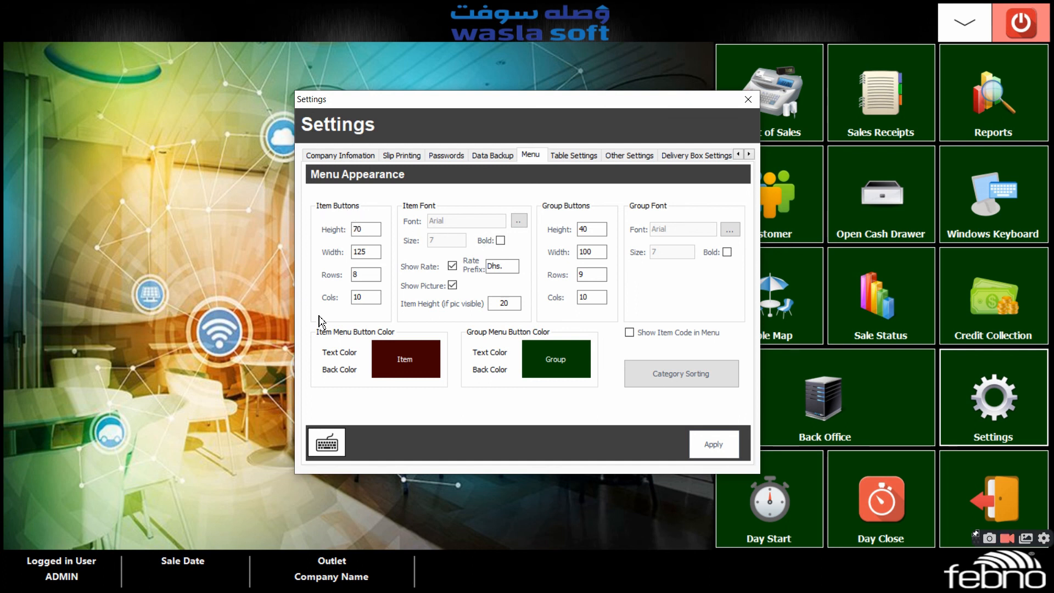
pyautogui.click(365, 234)
pyautogui.moveTo(509, 271); pyautogui.dragTo(483, 268)
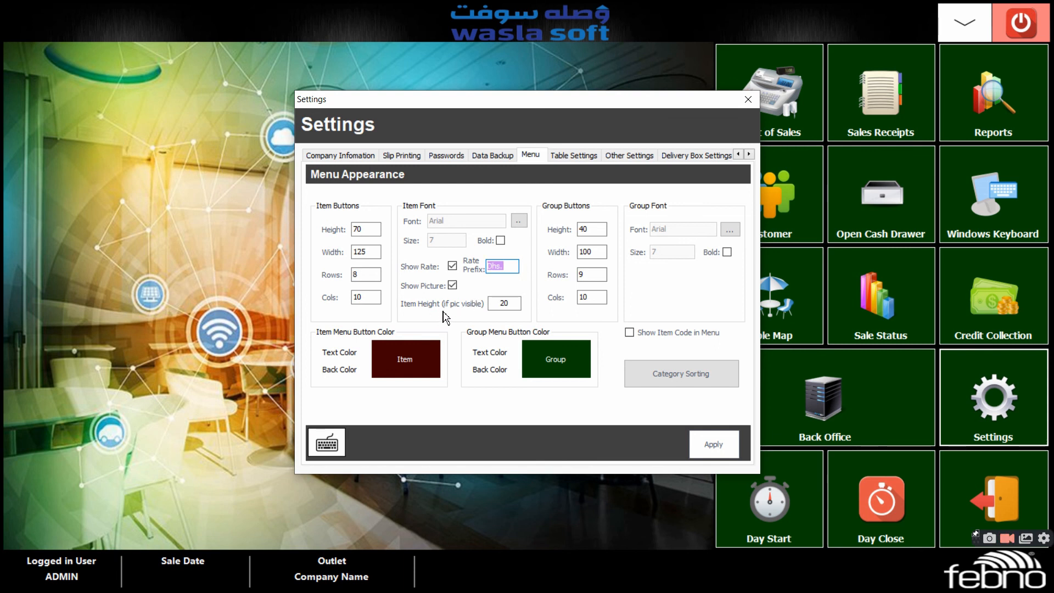
pyautogui.moveTo(493, 308); pyautogui.dragTo(515, 309)
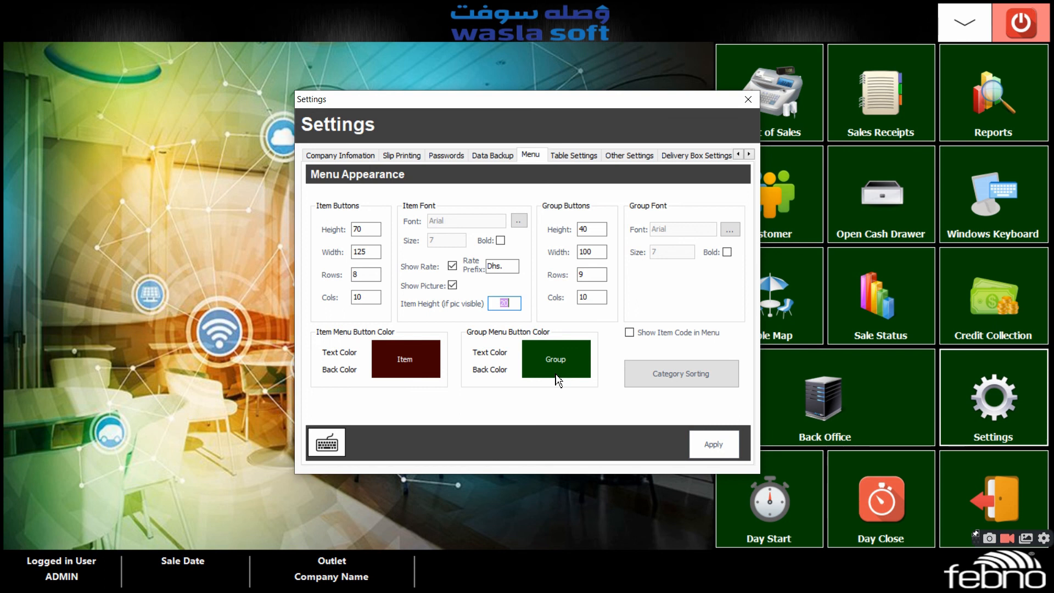
# Set the item menu button's text colour to black and its back colour to magenta
pyautogui.click(412, 354)
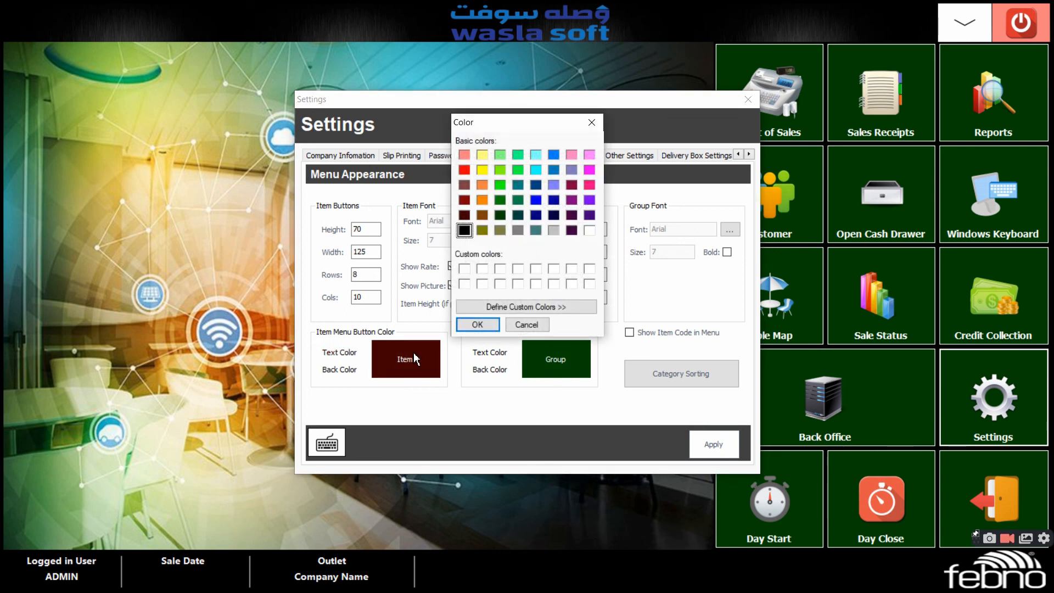
pyautogui.click(592, 122)
pyautogui.click(346, 357)
pyautogui.click(477, 324)
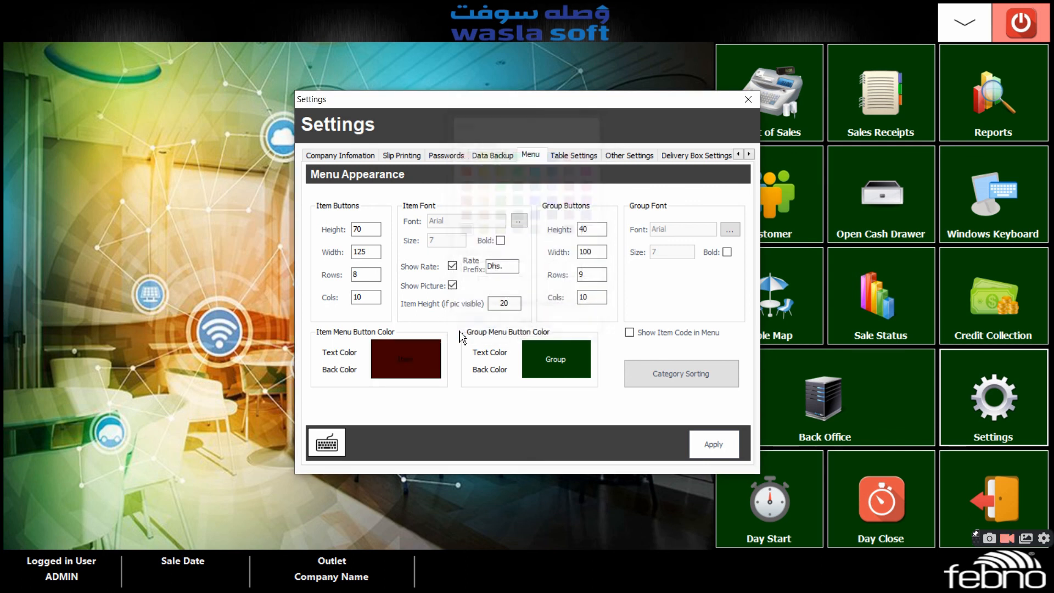
pyautogui.click(340, 369)
pyautogui.click(589, 171)
pyautogui.click(484, 325)
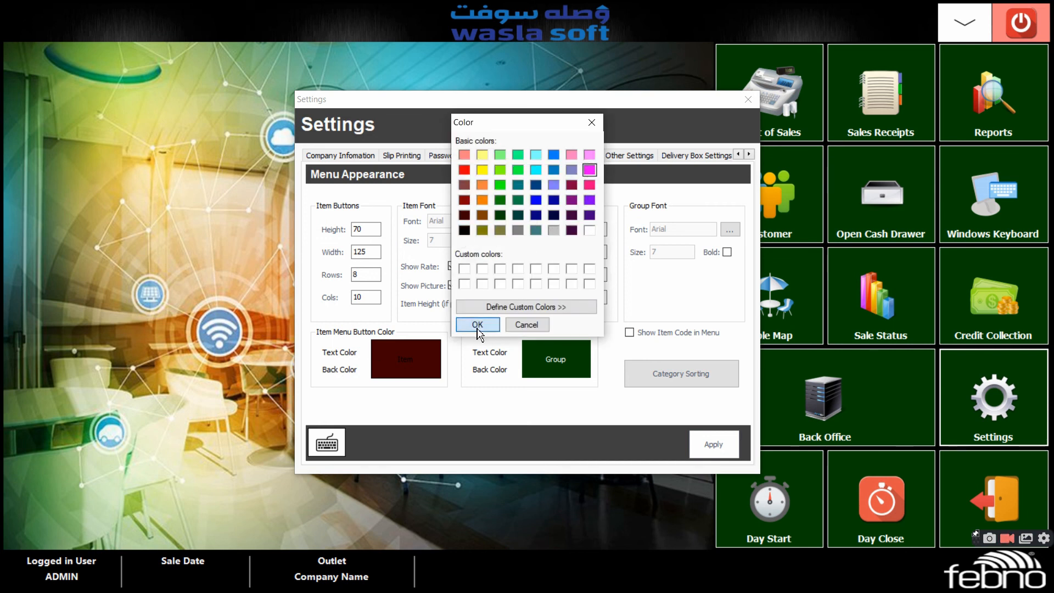
# Set the group menu button's text colour to black and its back colour to yellow
pyautogui.click(500, 354)
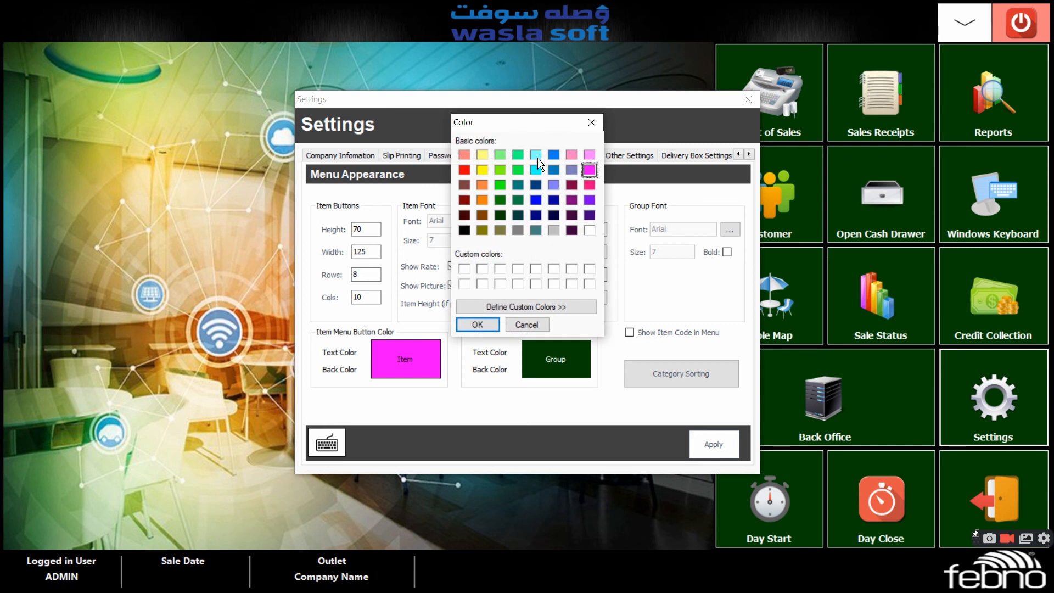
pyautogui.click(483, 171)
pyautogui.click(465, 230)
pyautogui.click(477, 325)
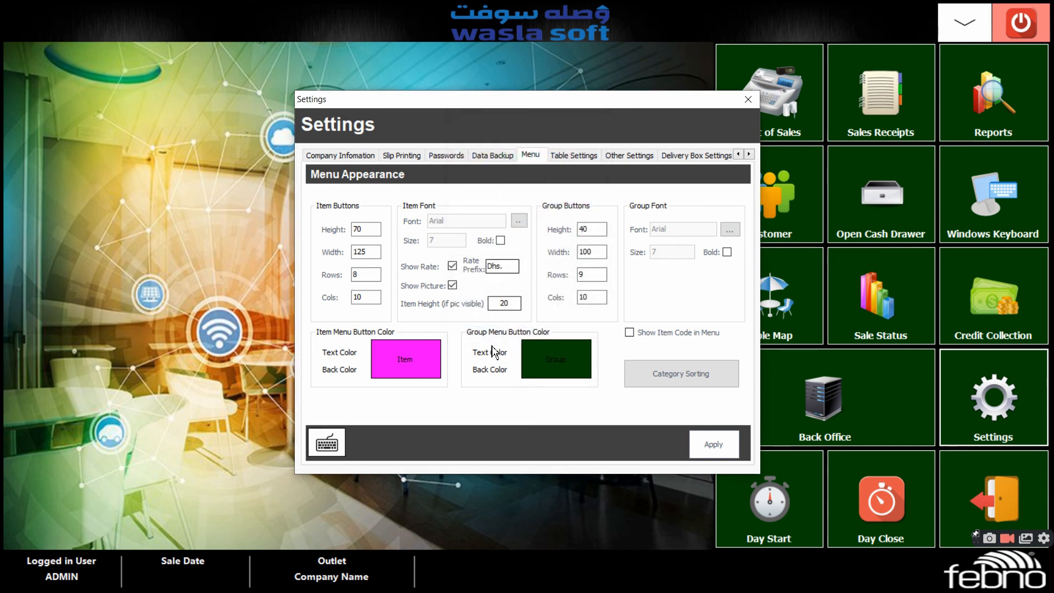
pyautogui.click(490, 371)
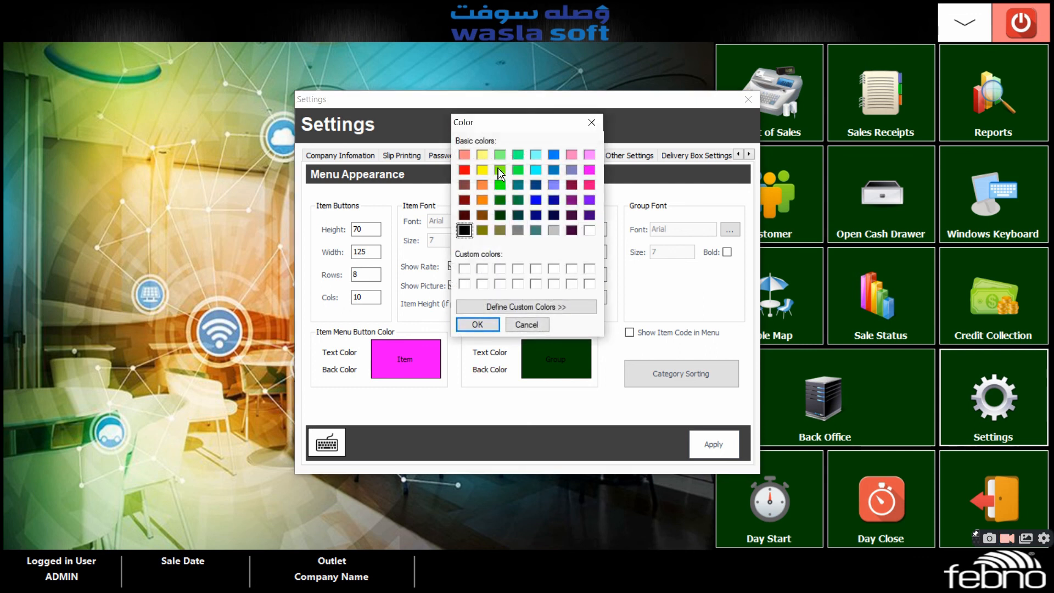
pyautogui.click(482, 169)
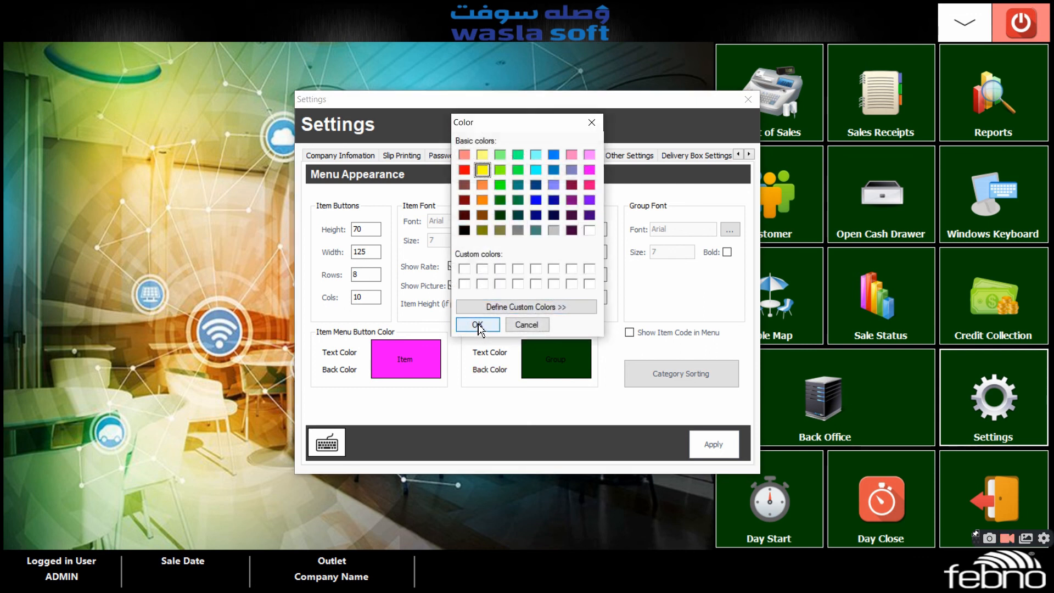
pyautogui.click(477, 324)
# Apply the menu appearance settings with the rate prefix Dhs. and close the settings
pyautogui.click(500, 267)
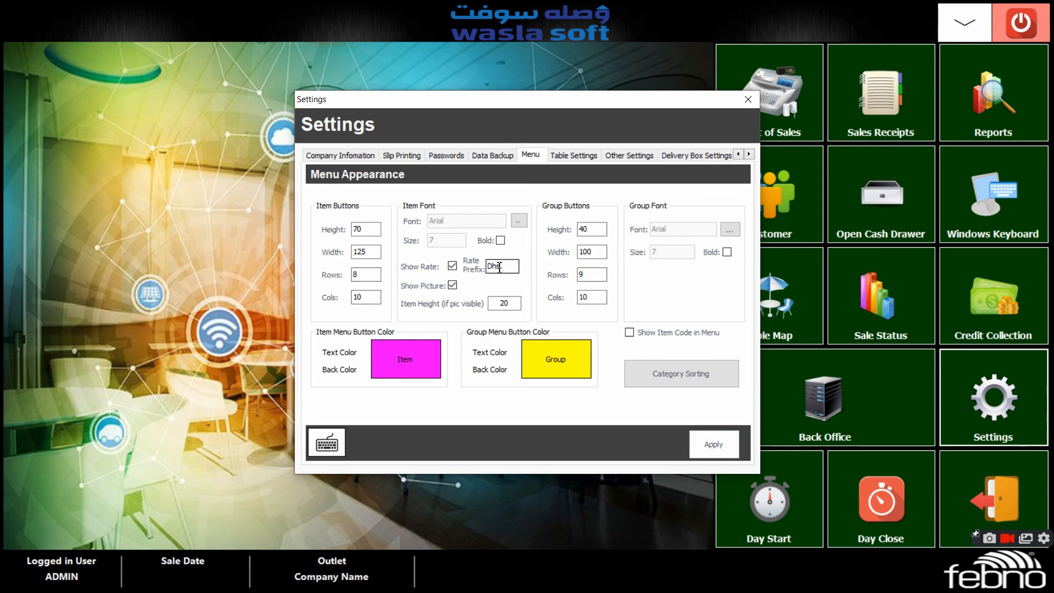
pyautogui.write('.')
pyautogui.click(714, 446)
pyautogui.click(558, 399)
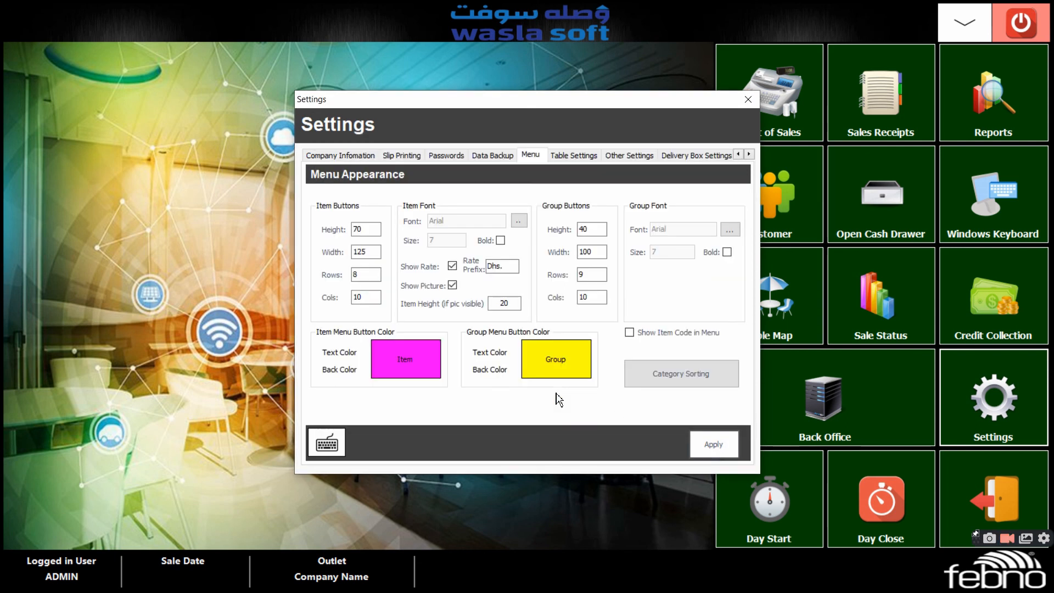
pyautogui.click(747, 102)
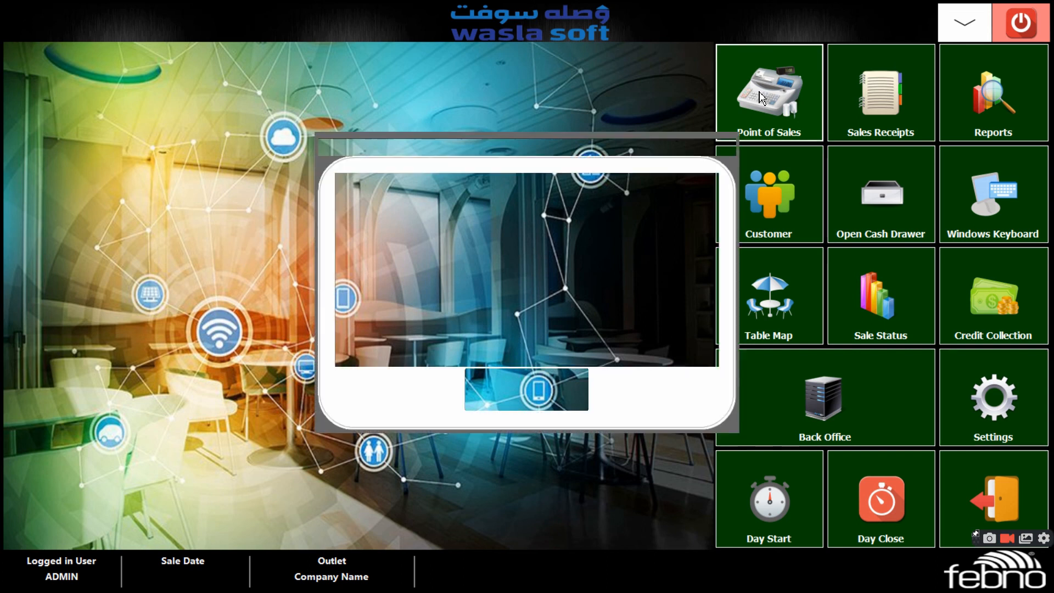
# Start the day with an opening balance of 1000, advancing the sale date four days from 01-12-2021
pyautogui.click(554, 400)
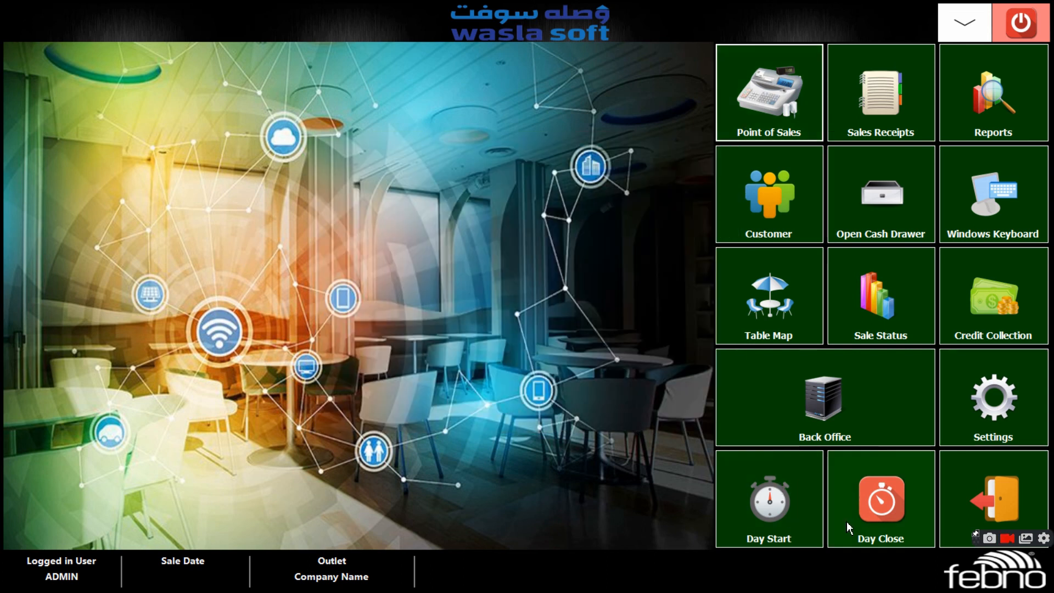
pyautogui.click(790, 522)
pyautogui.click(558, 371)
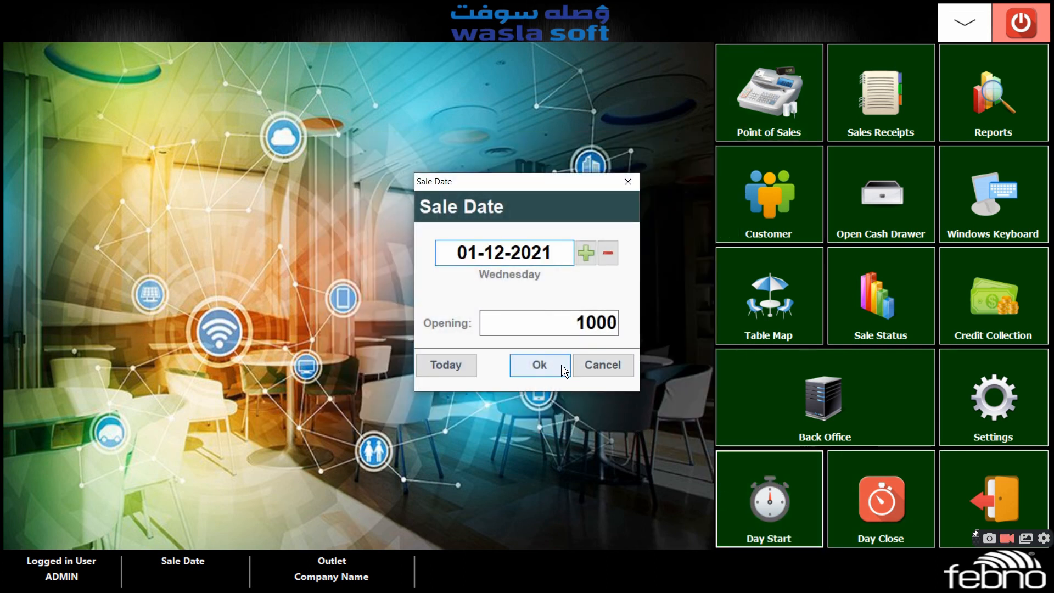
pyautogui.click(546, 387)
pyautogui.click(762, 460)
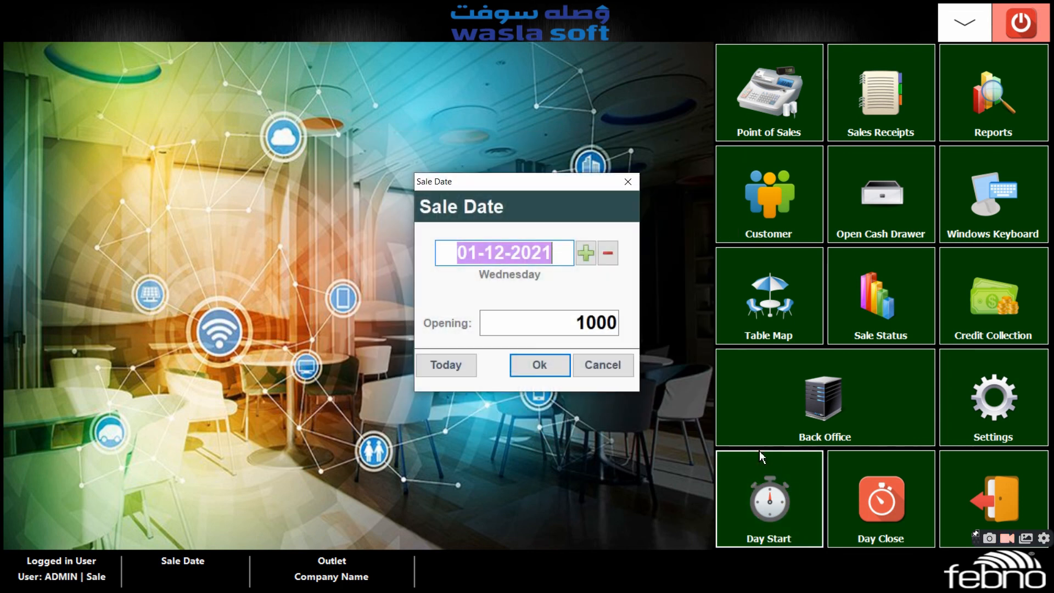
pyautogui.click(587, 253)
pyautogui.click(588, 253)
pyautogui.click(588, 253)
pyautogui.click(587, 253)
pyautogui.click(588, 253)
pyautogui.click(588, 253)
pyautogui.click(587, 253)
pyautogui.click(588, 253)
pyautogui.click(548, 365)
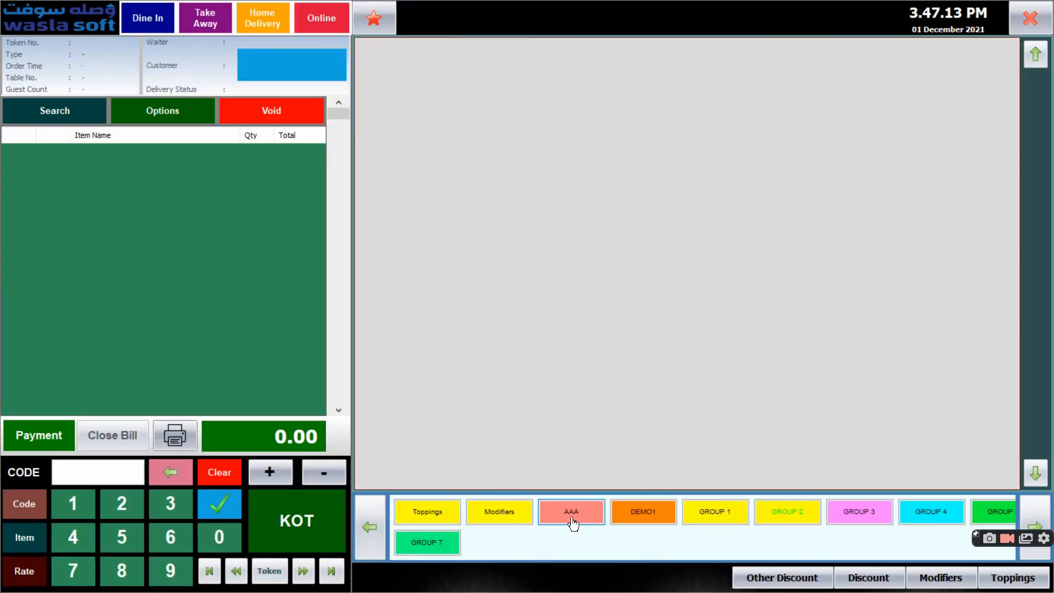
# Display the DEMO1 and GROUP 1 items in the point of sales to check the menu button colours
pyautogui.click(655, 514)
pyautogui.click(715, 519)
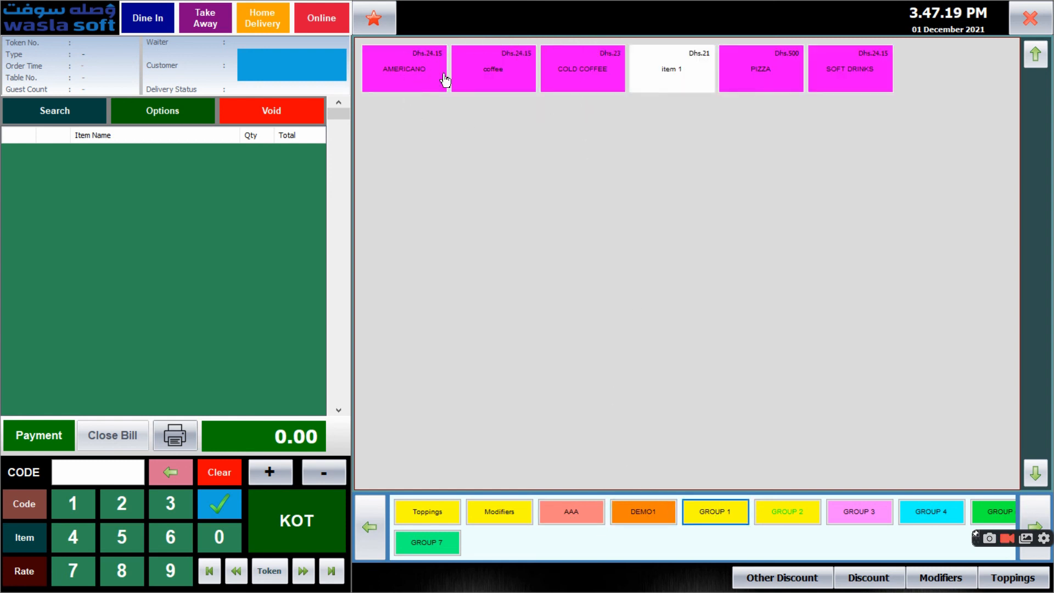
# Try to add the coffee and PIZZA items to an order with no order type chosen, and close the point of sales
pyautogui.click(524, 71)
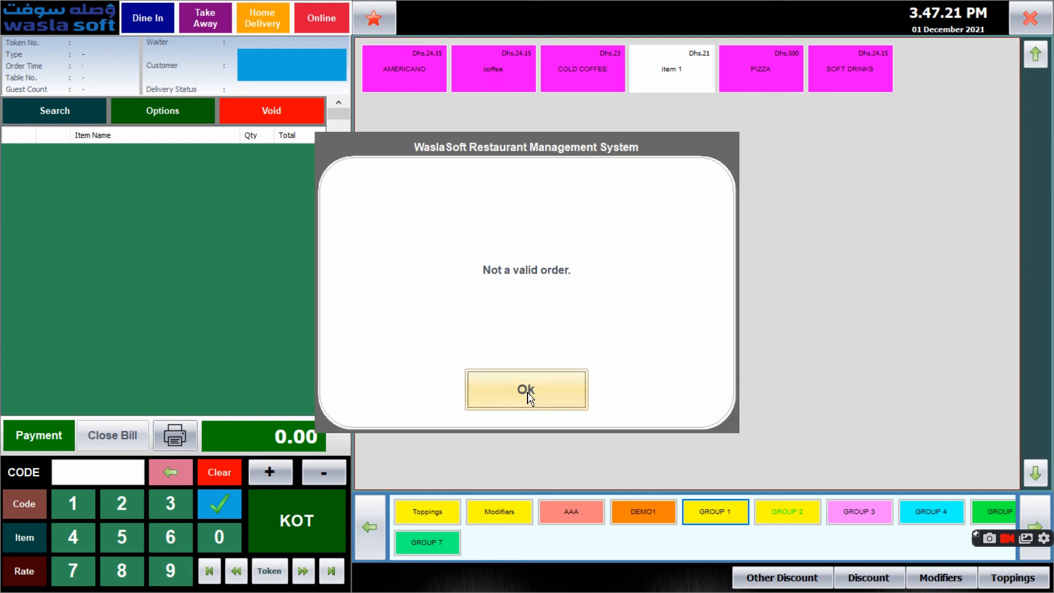
pyautogui.click(529, 404)
pyautogui.click(761, 71)
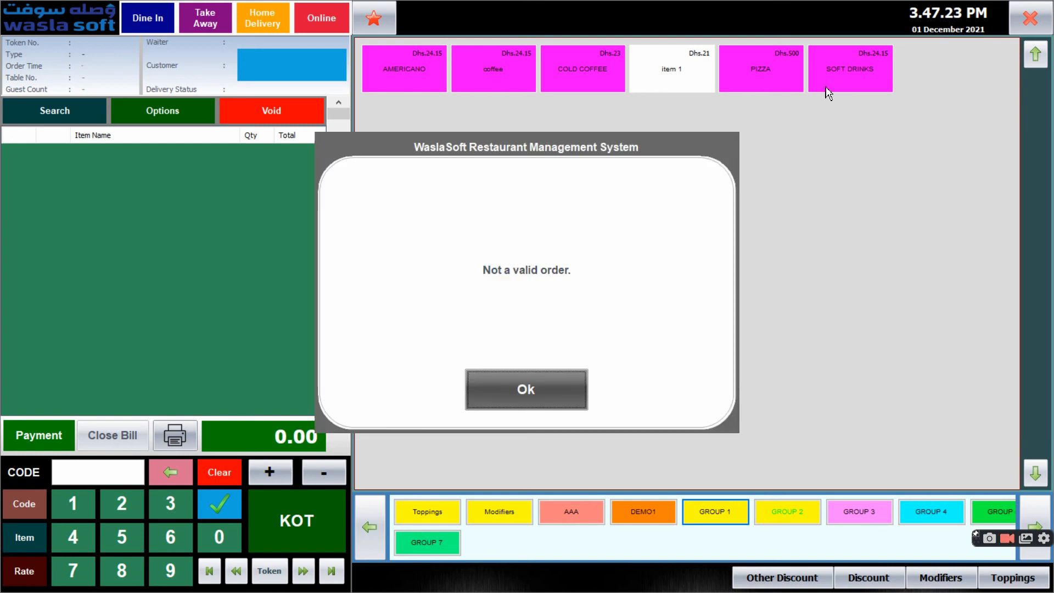
pyautogui.click(522, 385)
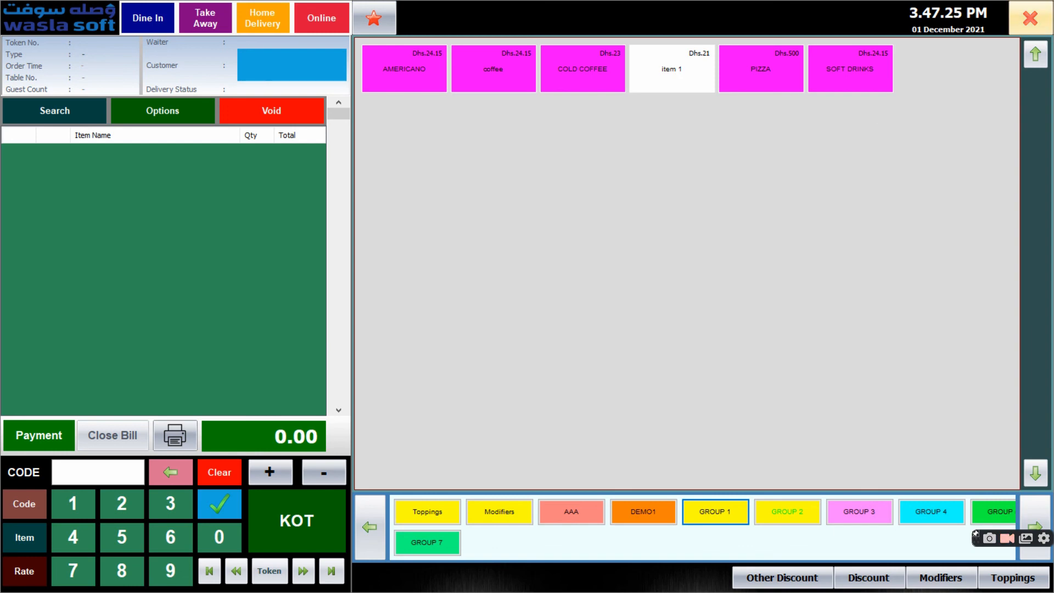
pyautogui.click(1031, 18)
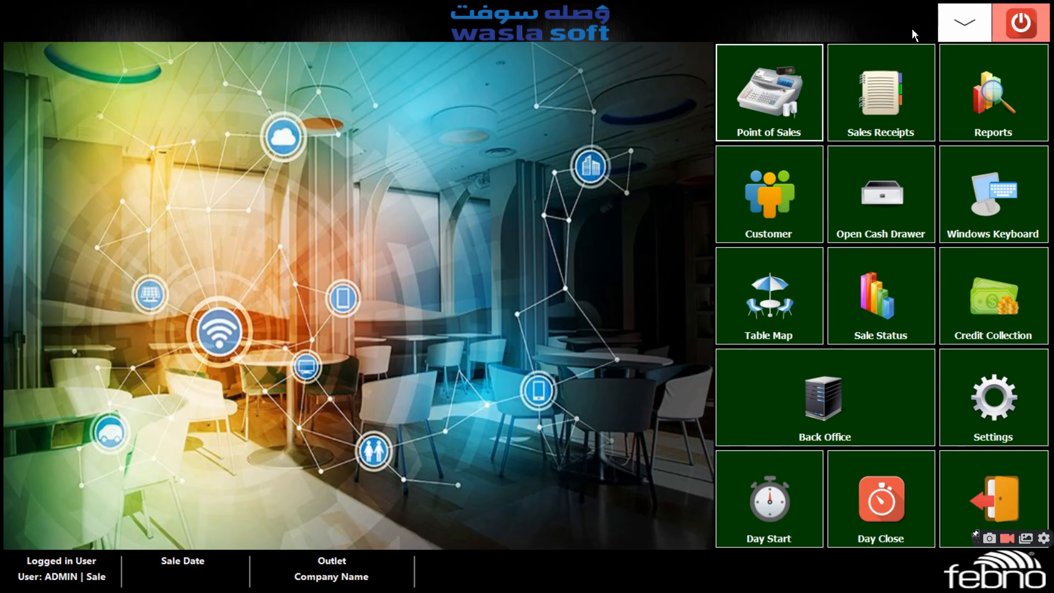
# Enter the supervisor password to open the settings, review the menu appearance options and close the settings
pyautogui.click(1021, 409)
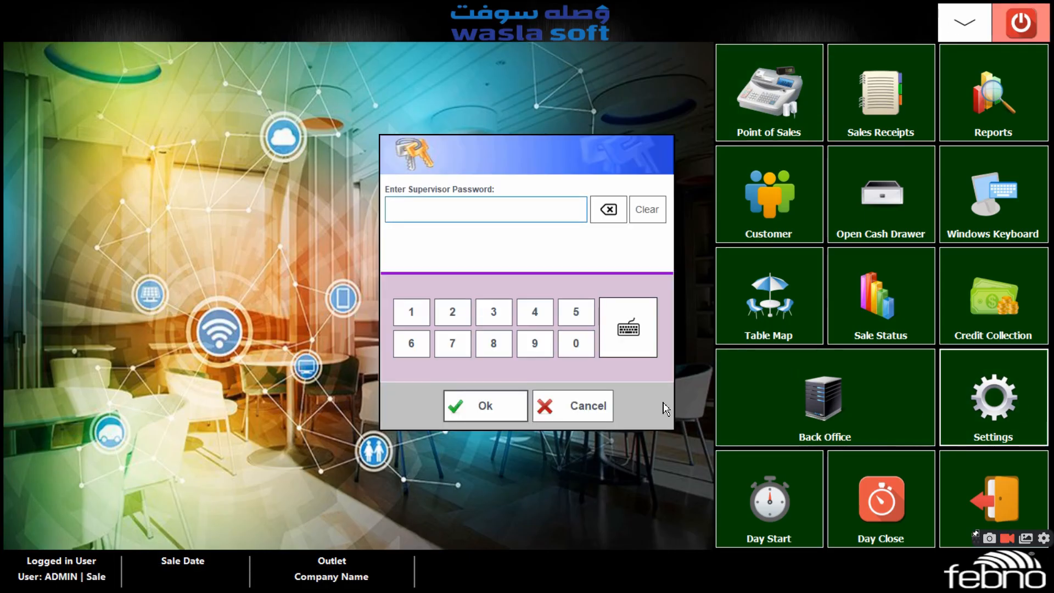
pyautogui.click(411, 313)
pyautogui.click(454, 311)
pyautogui.click(493, 312)
pyautogui.click(535, 314)
pyautogui.click(499, 408)
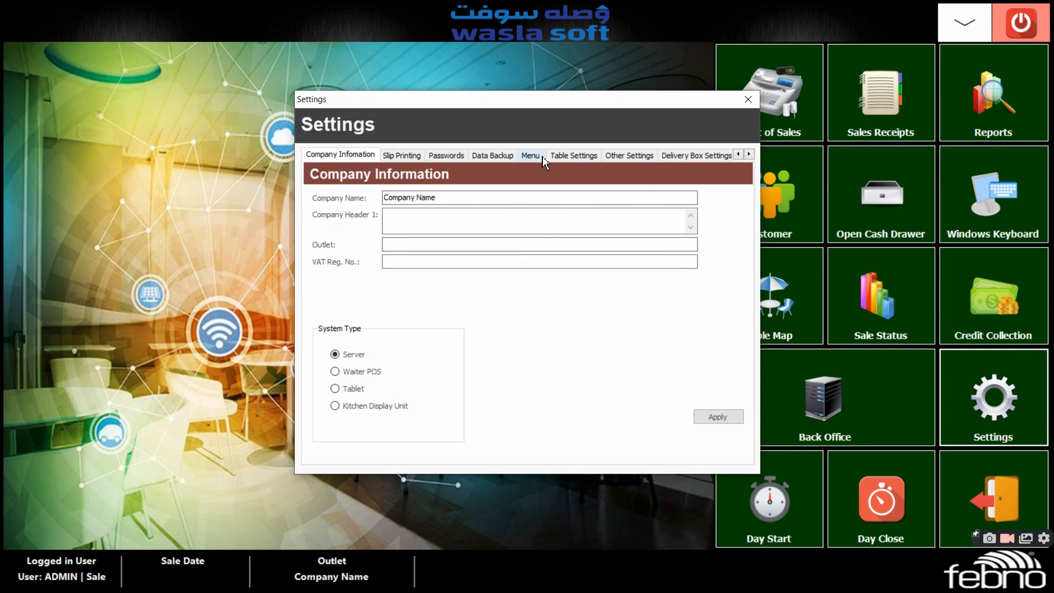
pyautogui.click(540, 158)
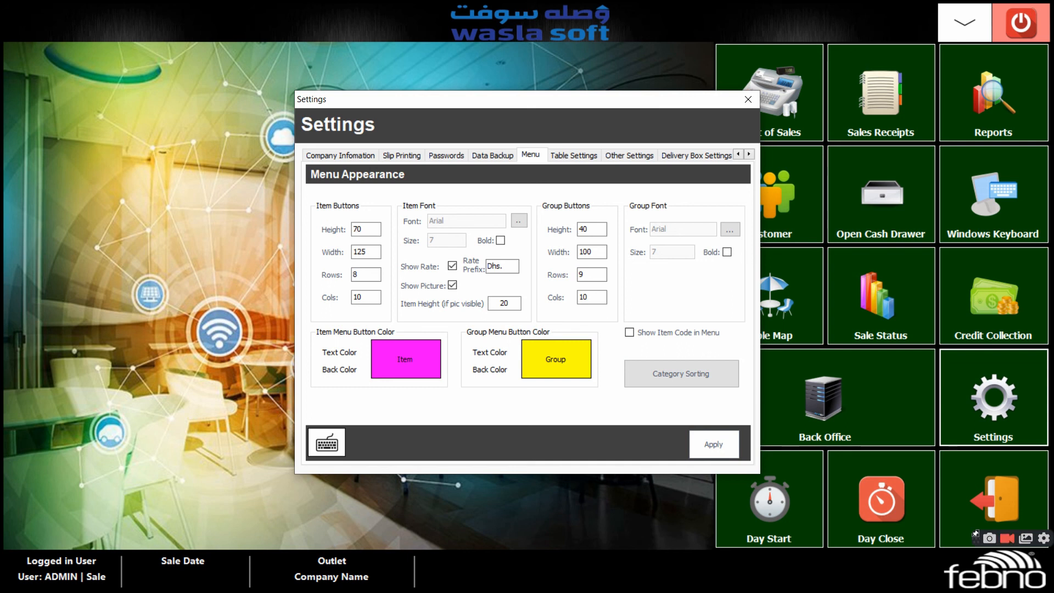
pyautogui.click(750, 101)
# Display the GROUP 1 items in the point of sales and open the menu appearance settings from the item area
pyautogui.click(770, 94)
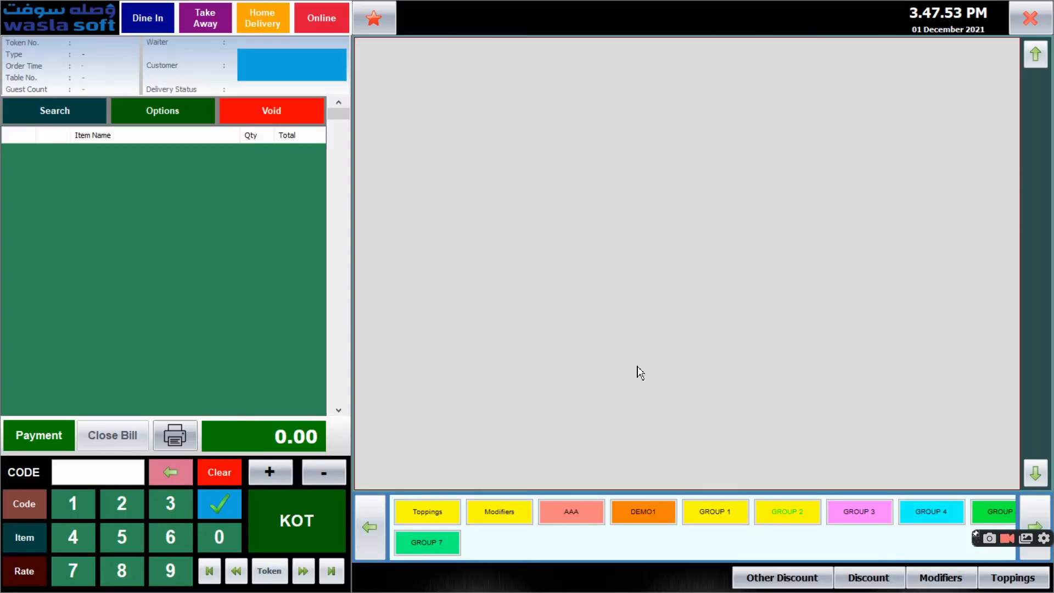
pyautogui.click(723, 519)
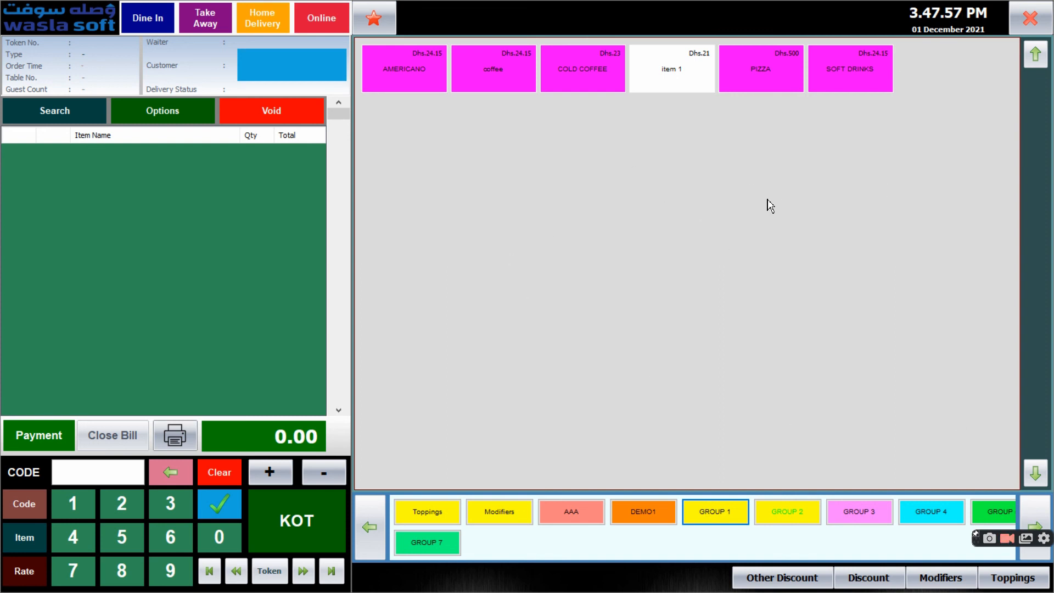
pyautogui.doubleClick(777, 200)
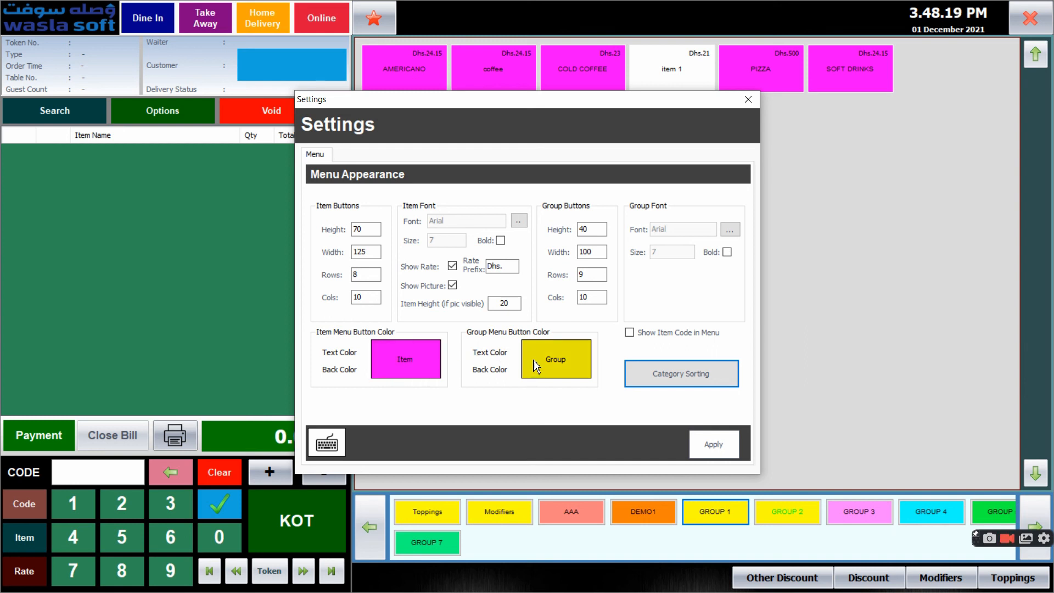
# View the item button text colour choices without picking one, apply the menu appearance settings and close the point of sales
pyautogui.click(339, 352)
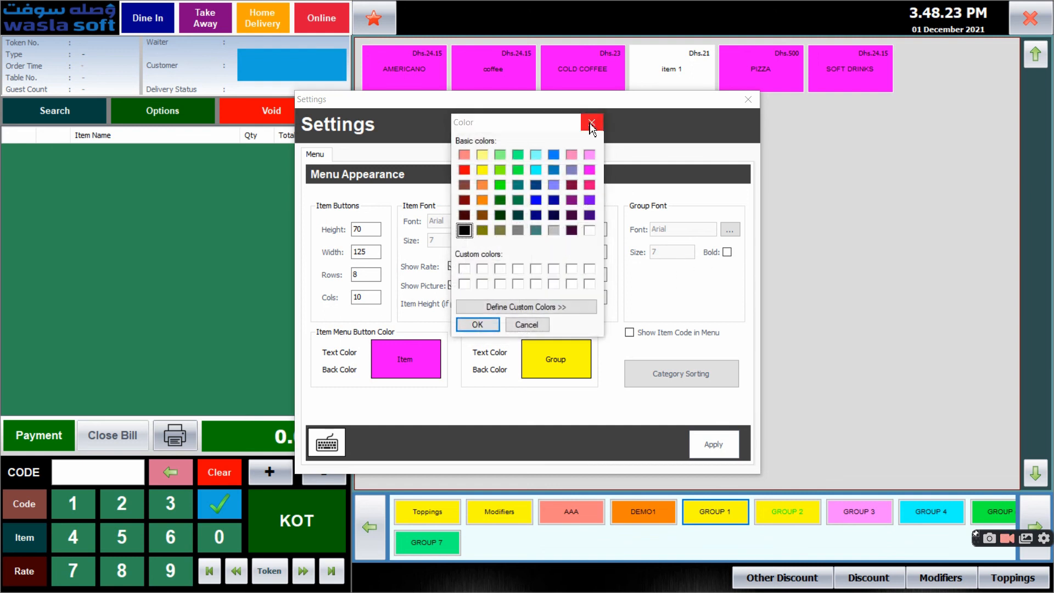
pyautogui.click(591, 124)
pyautogui.click(711, 443)
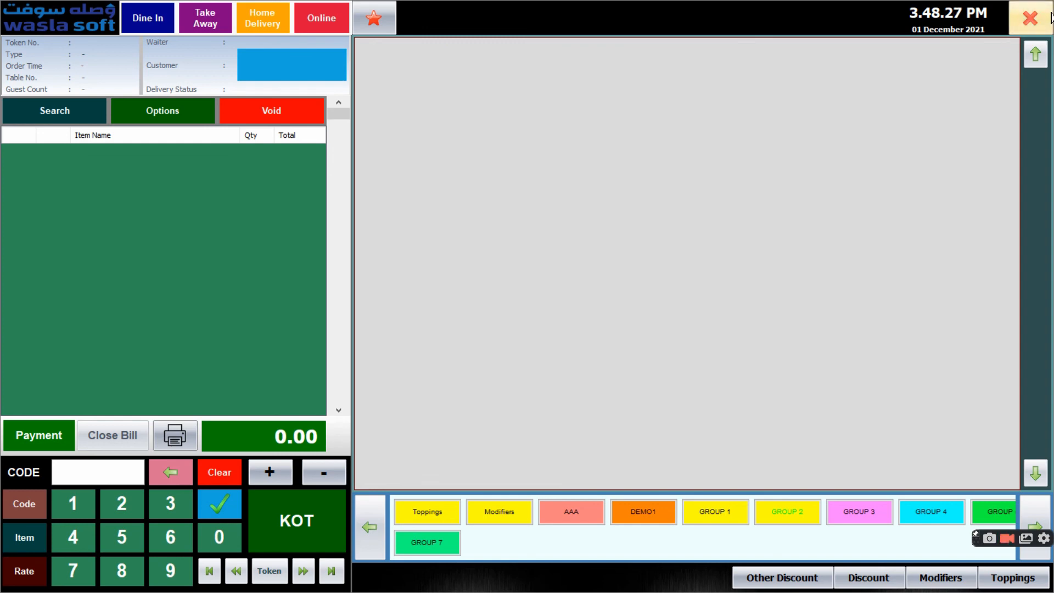
pyautogui.click(1050, 18)
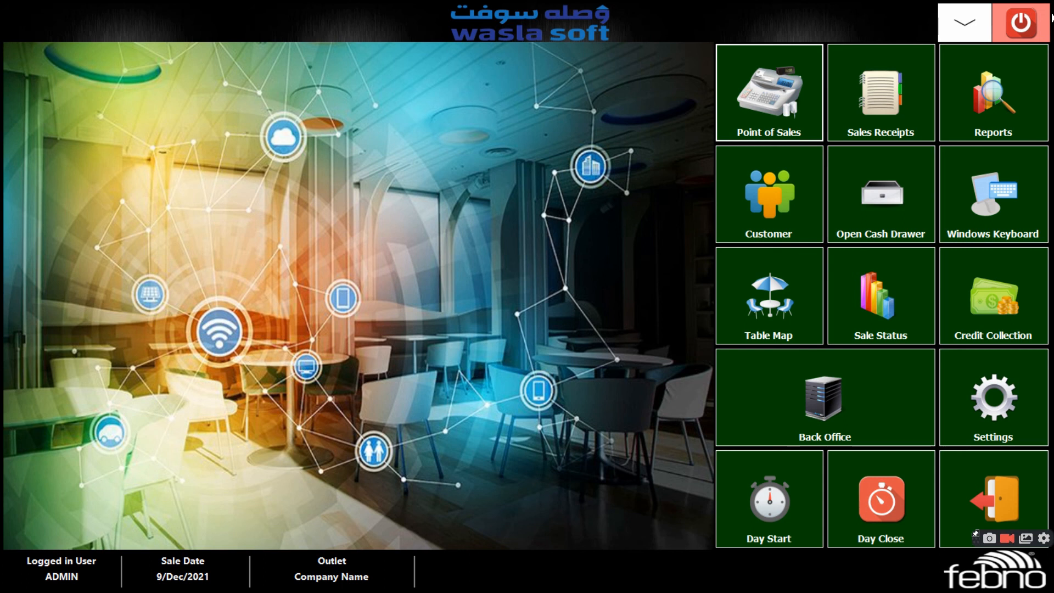
# Enter the supervisor password to open the settings, view the database backup options and close the settings
pyautogui.click(1026, 362)
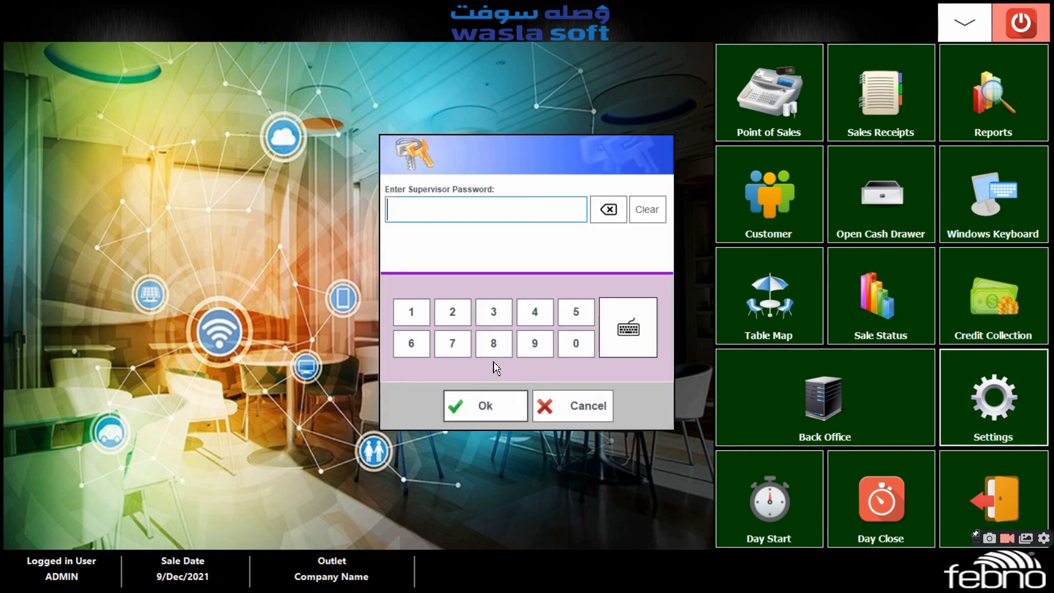
pyautogui.click(416, 313)
pyautogui.click(453, 311)
pyautogui.click(494, 311)
pyautogui.click(535, 311)
pyautogui.click(482, 417)
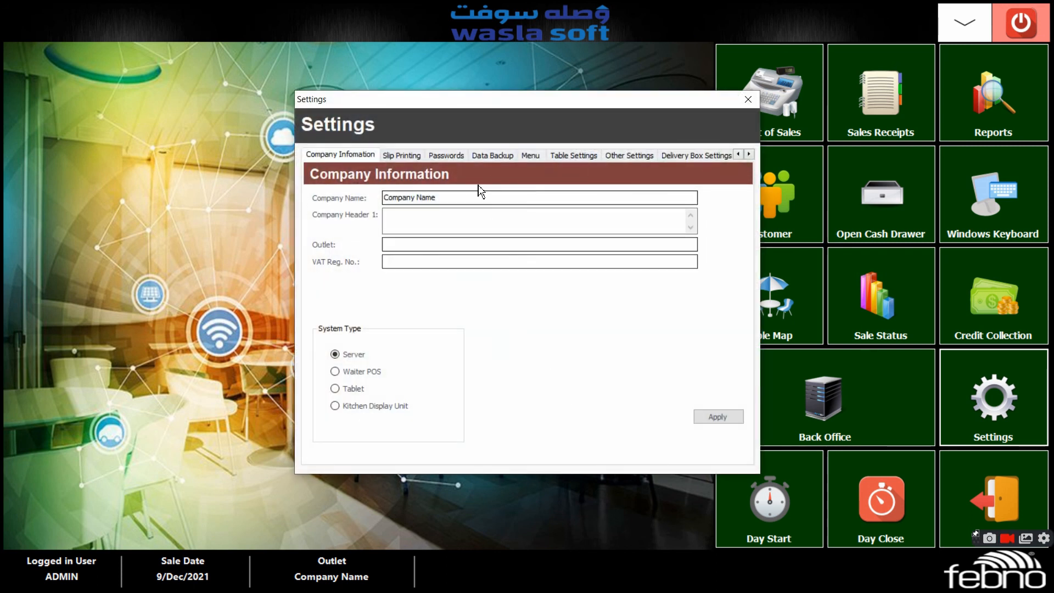
pyautogui.click(493, 159)
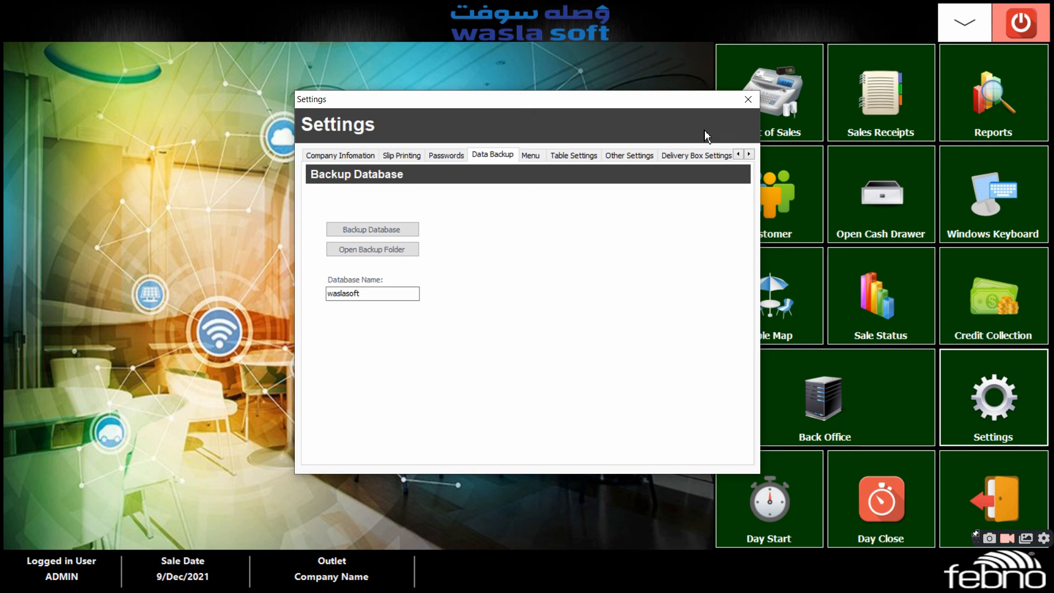
pyautogui.click(748, 100)
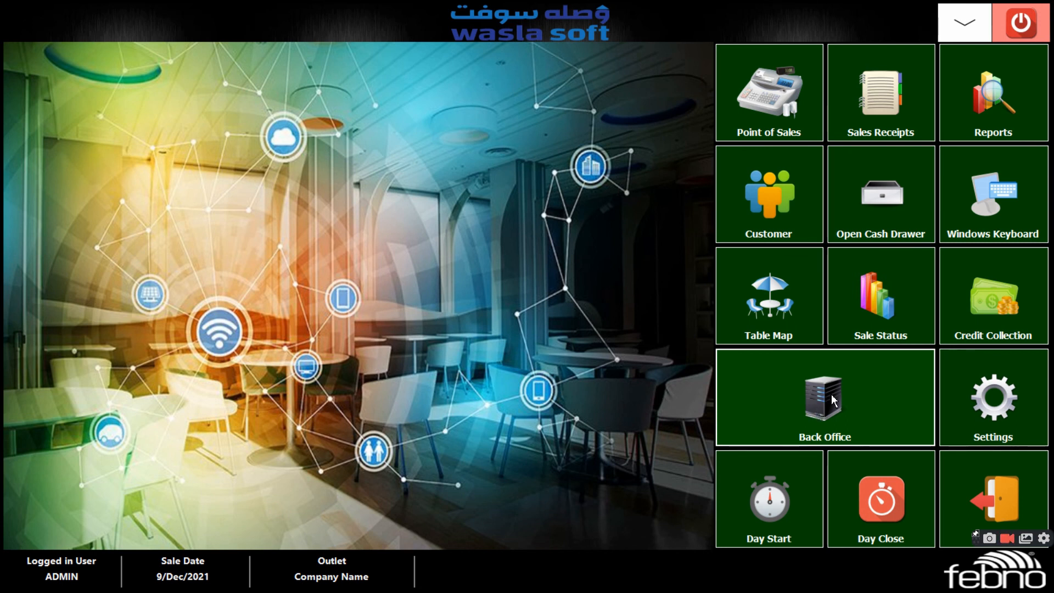
# Back up the database from the back office settings, view the backup file in the databackup folder and close the folder
pyautogui.click(806, 394)
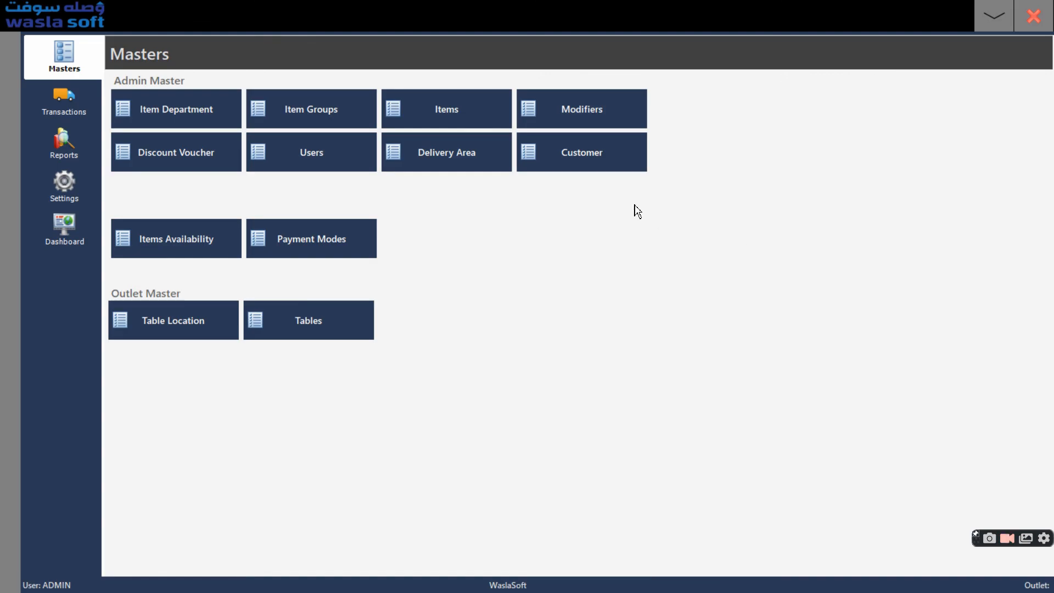
pyautogui.click(57, 187)
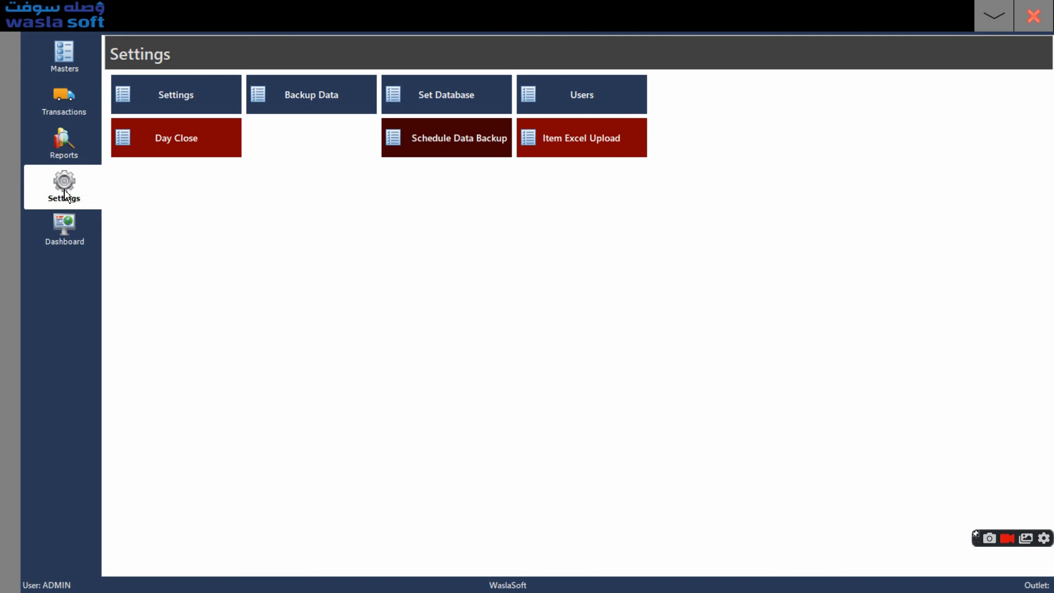
pyautogui.click(299, 98)
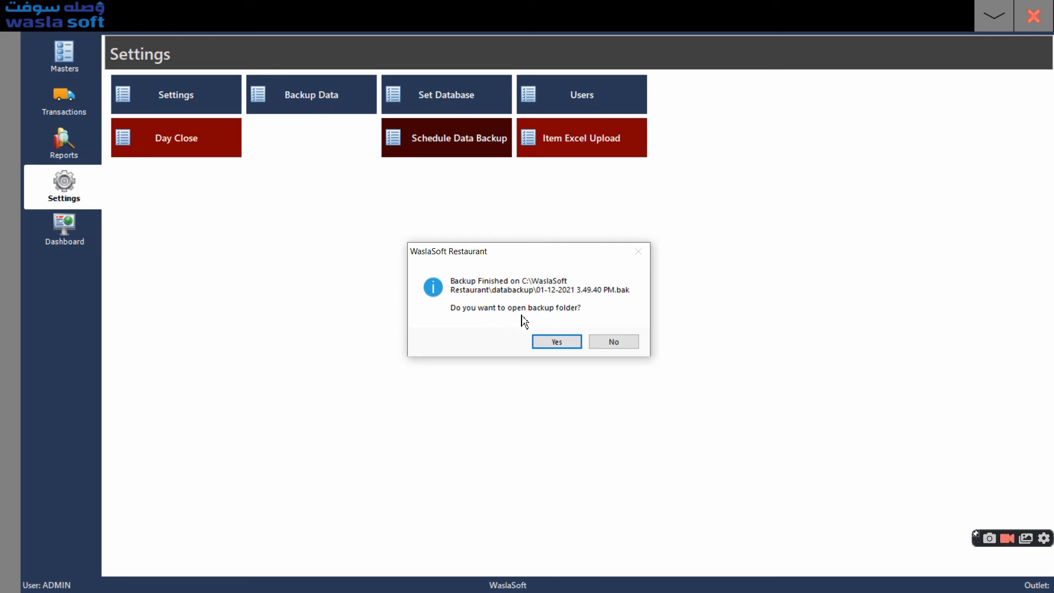
pyautogui.click(549, 340)
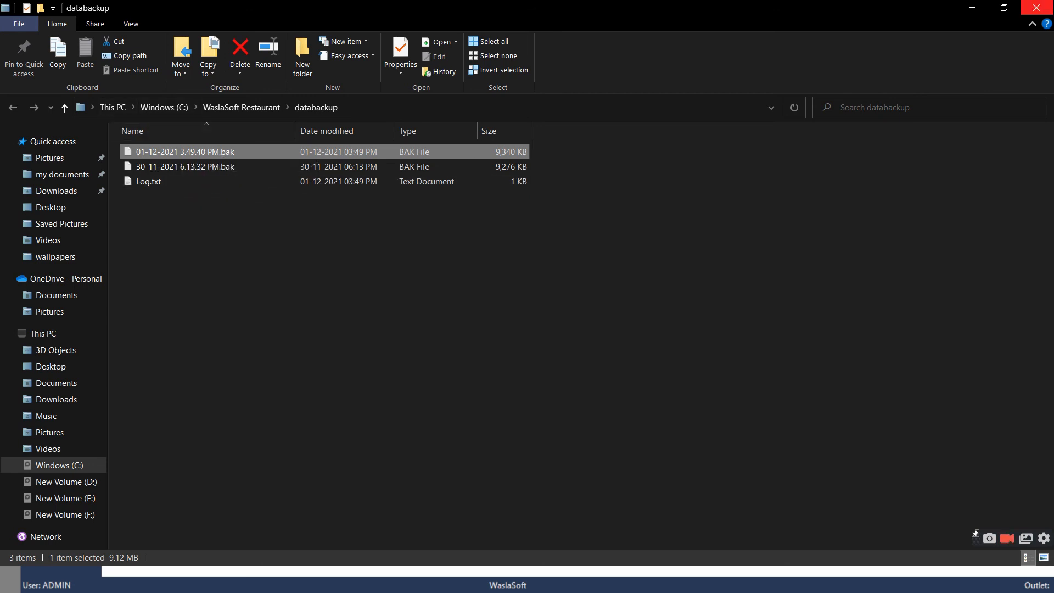
pyautogui.click(1036, 7)
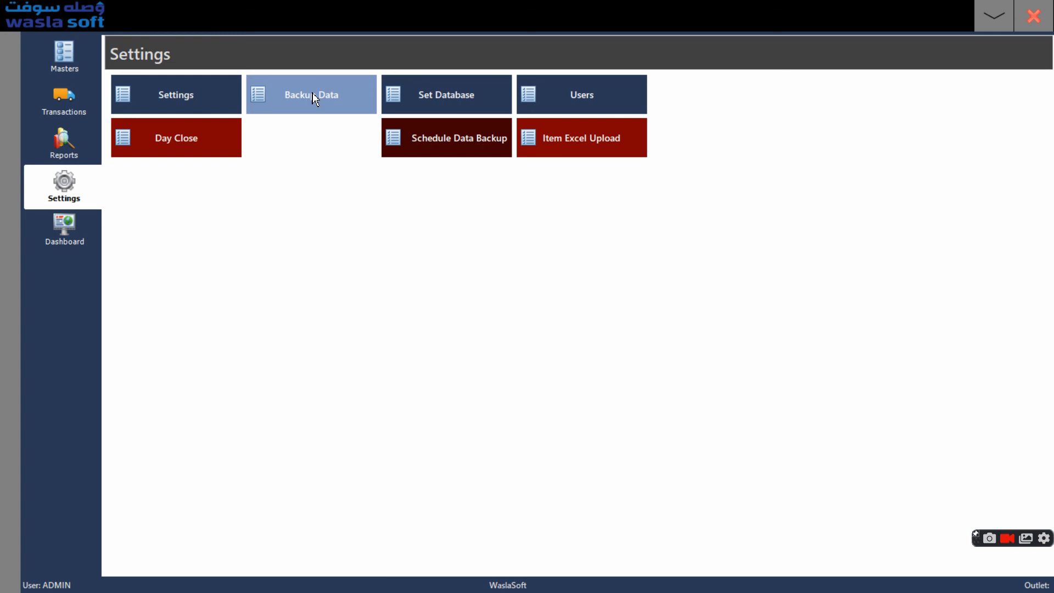
# View the database connection settings in the back office, dismiss them unchanged and close the back office
pyautogui.click(460, 102)
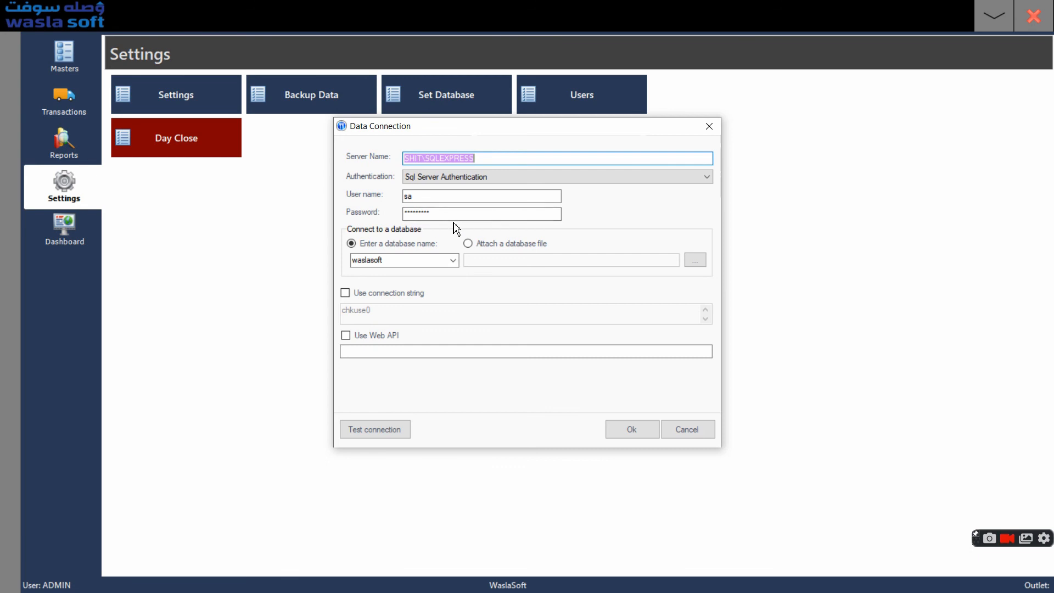
pyautogui.click(710, 126)
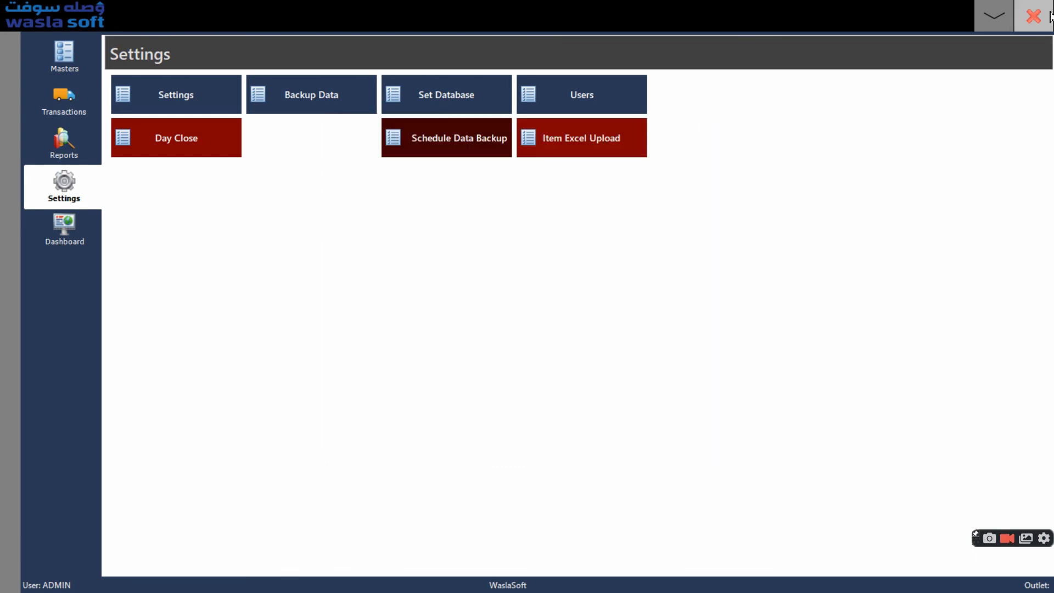
pyautogui.click(1046, 16)
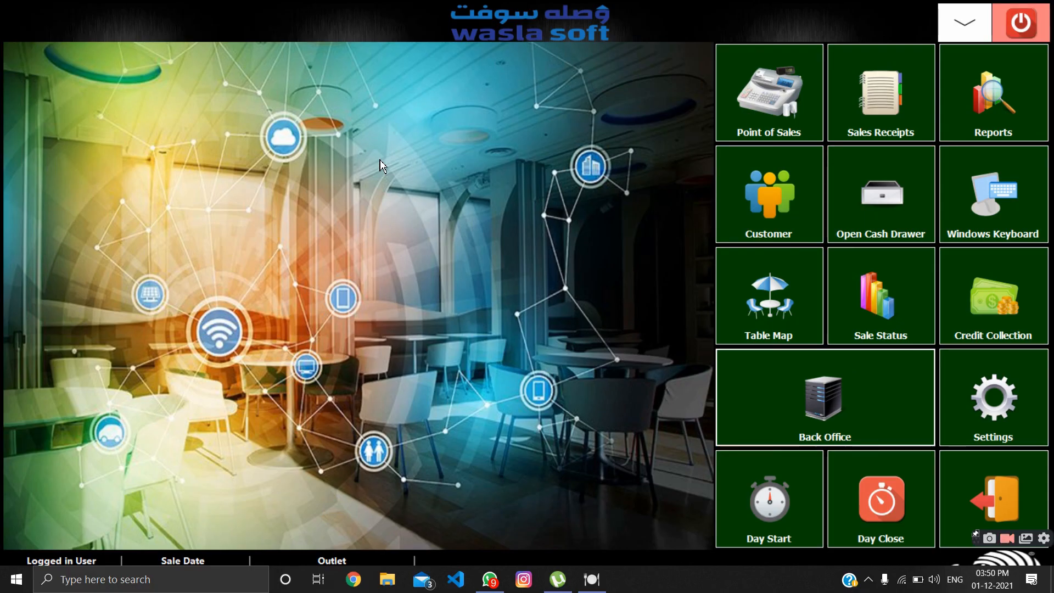